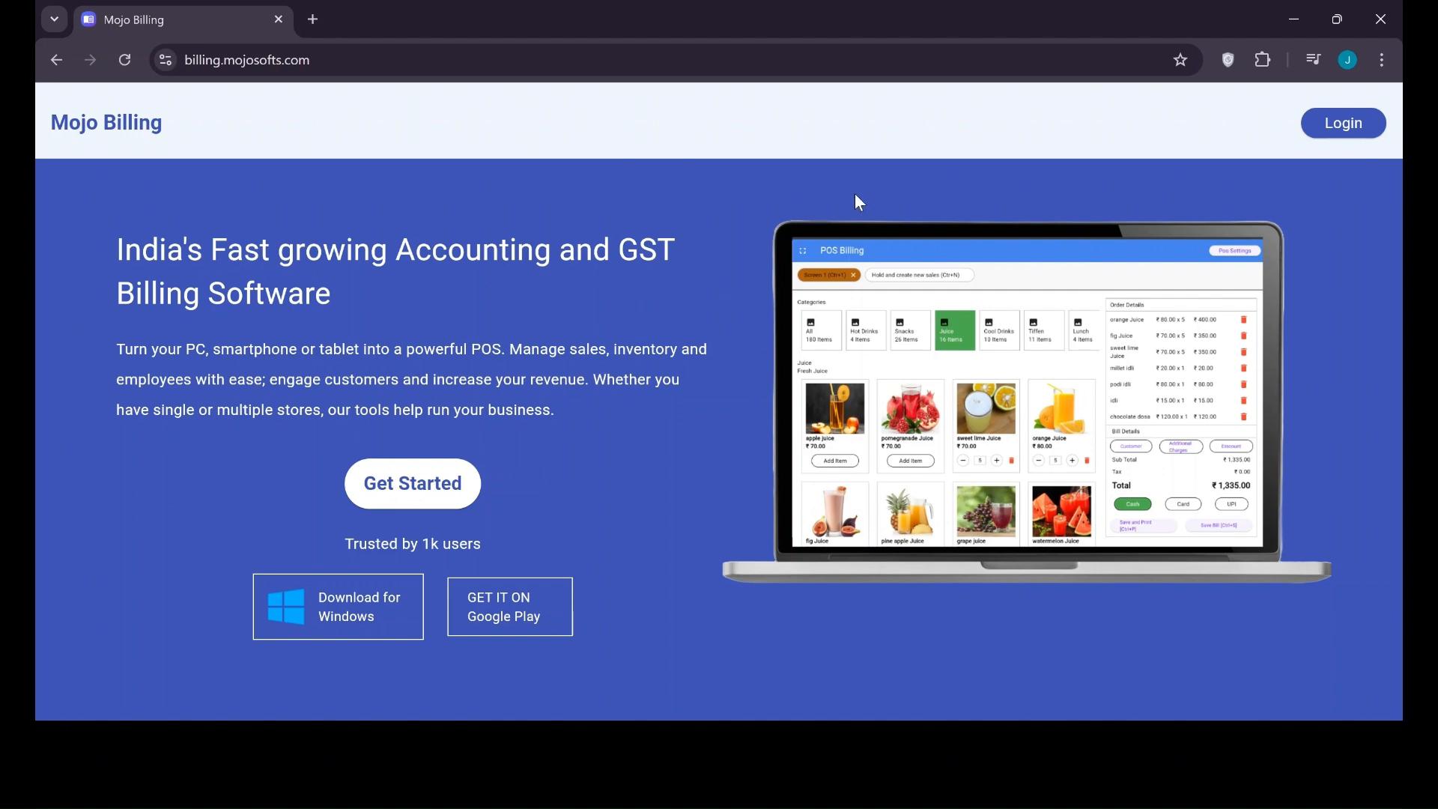
# Open the Mojo Billing login page from the landing page's Login button
pyautogui.click(1353, 125)
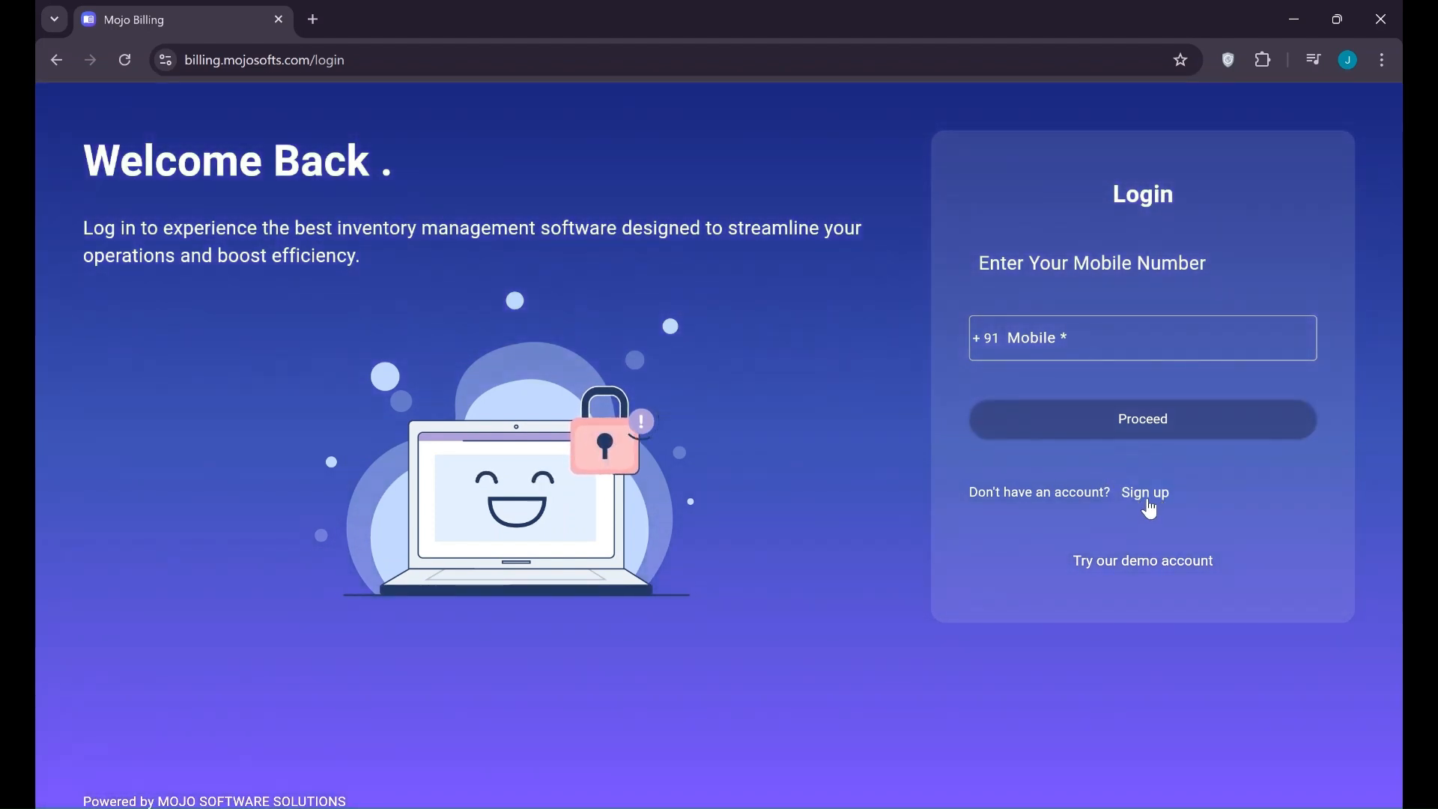
# Look at the sign-up form, then enter the demo account as a Fitness - Gym & Spa store
pyautogui.click(1150, 503)
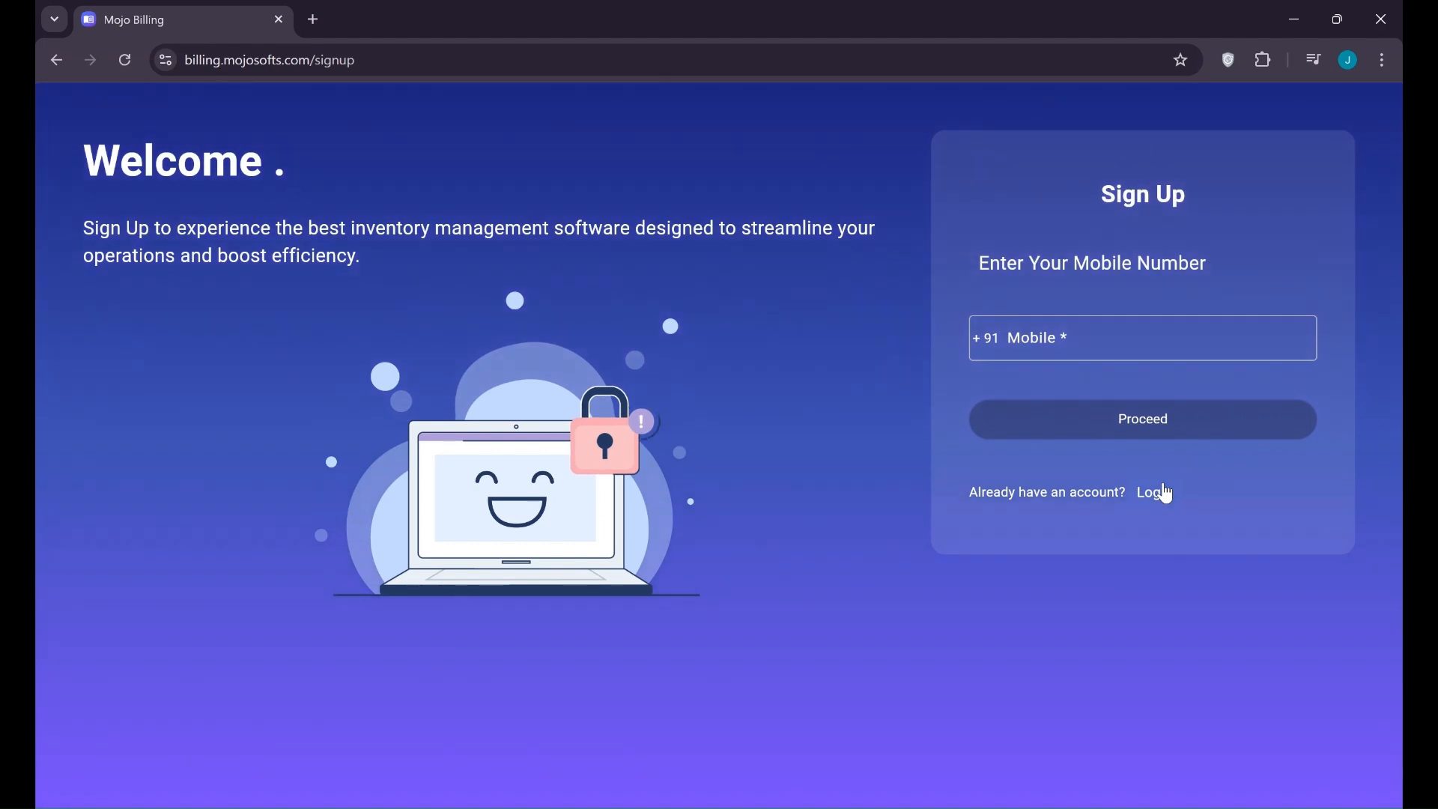
pyautogui.click(1165, 493)
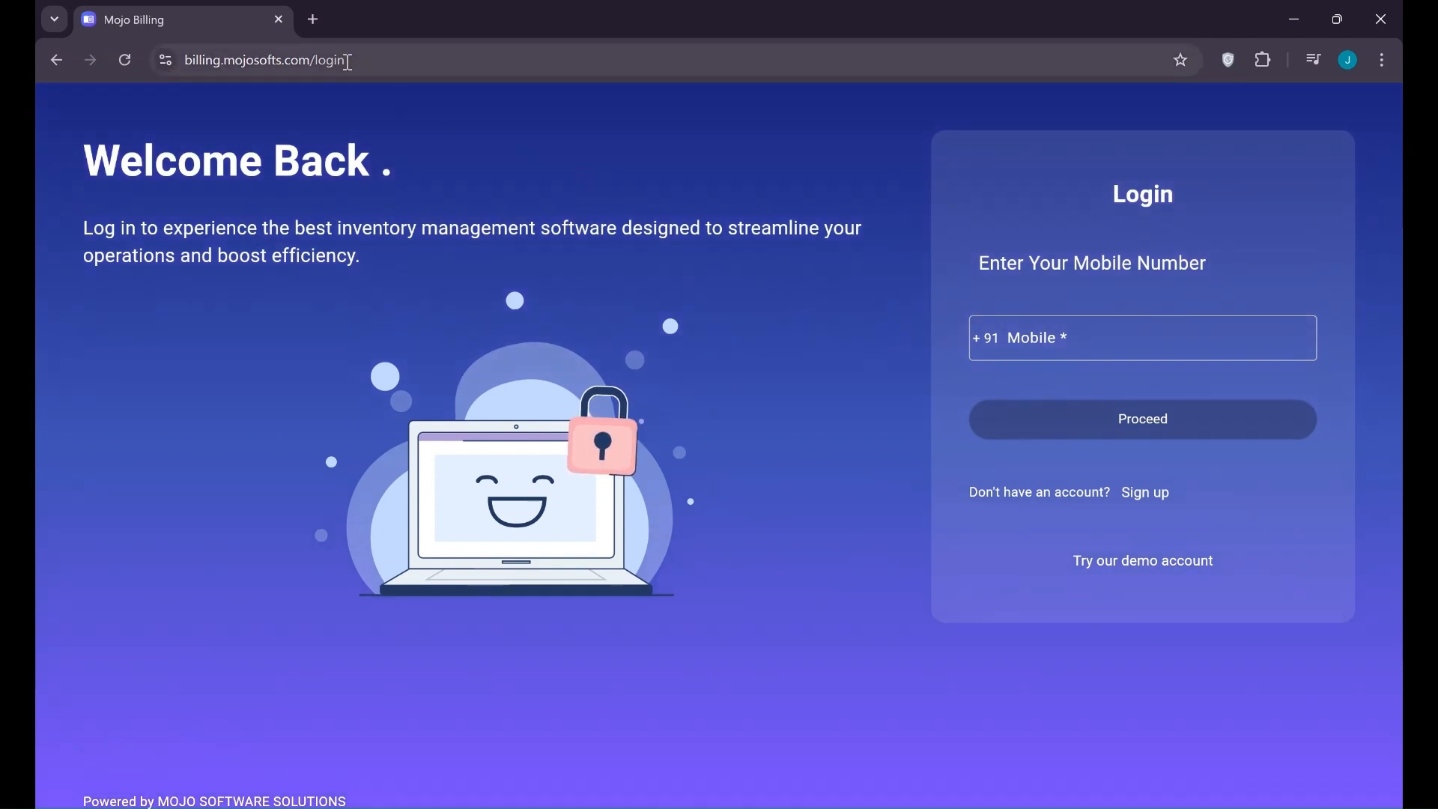
pyautogui.click(1130, 575)
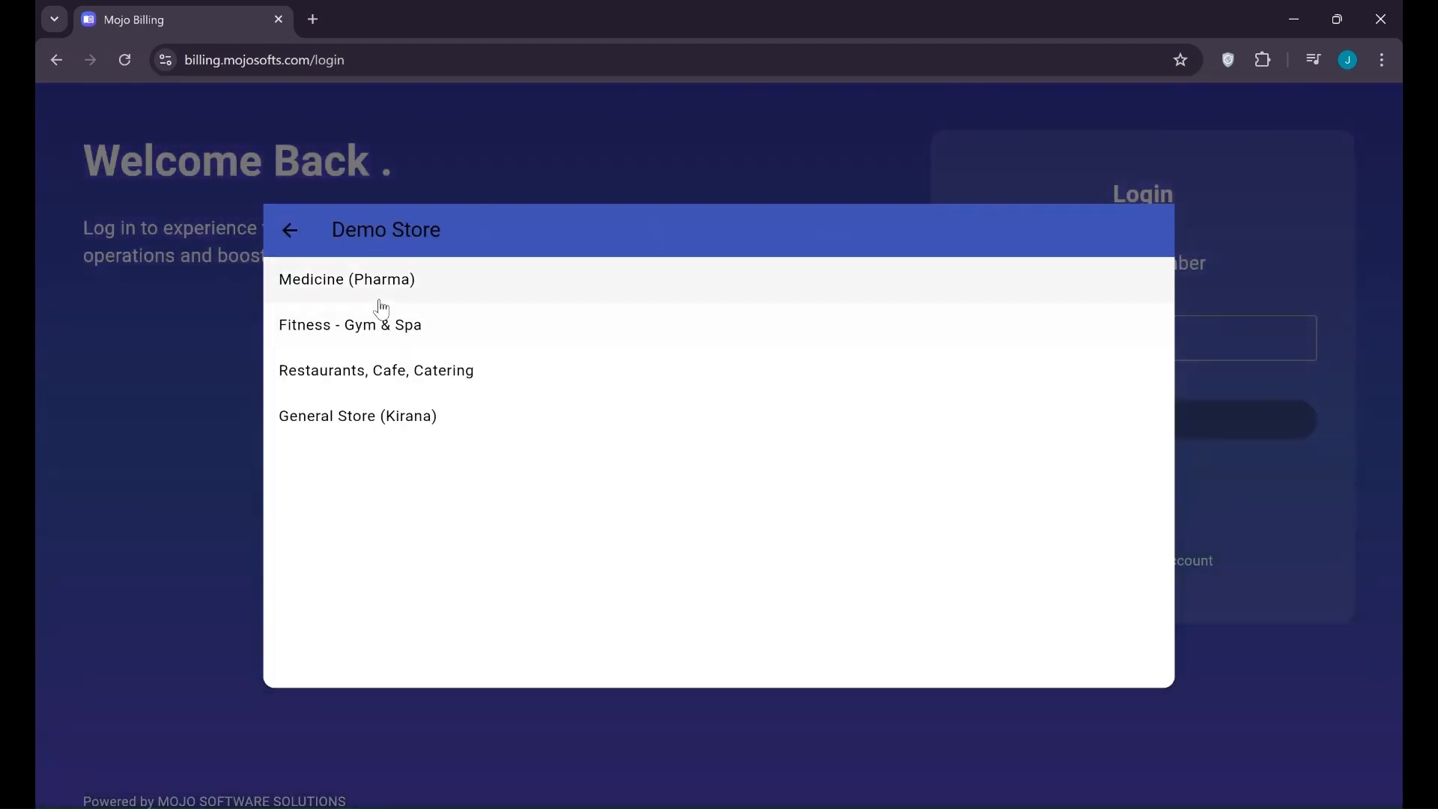
pyautogui.click(373, 330)
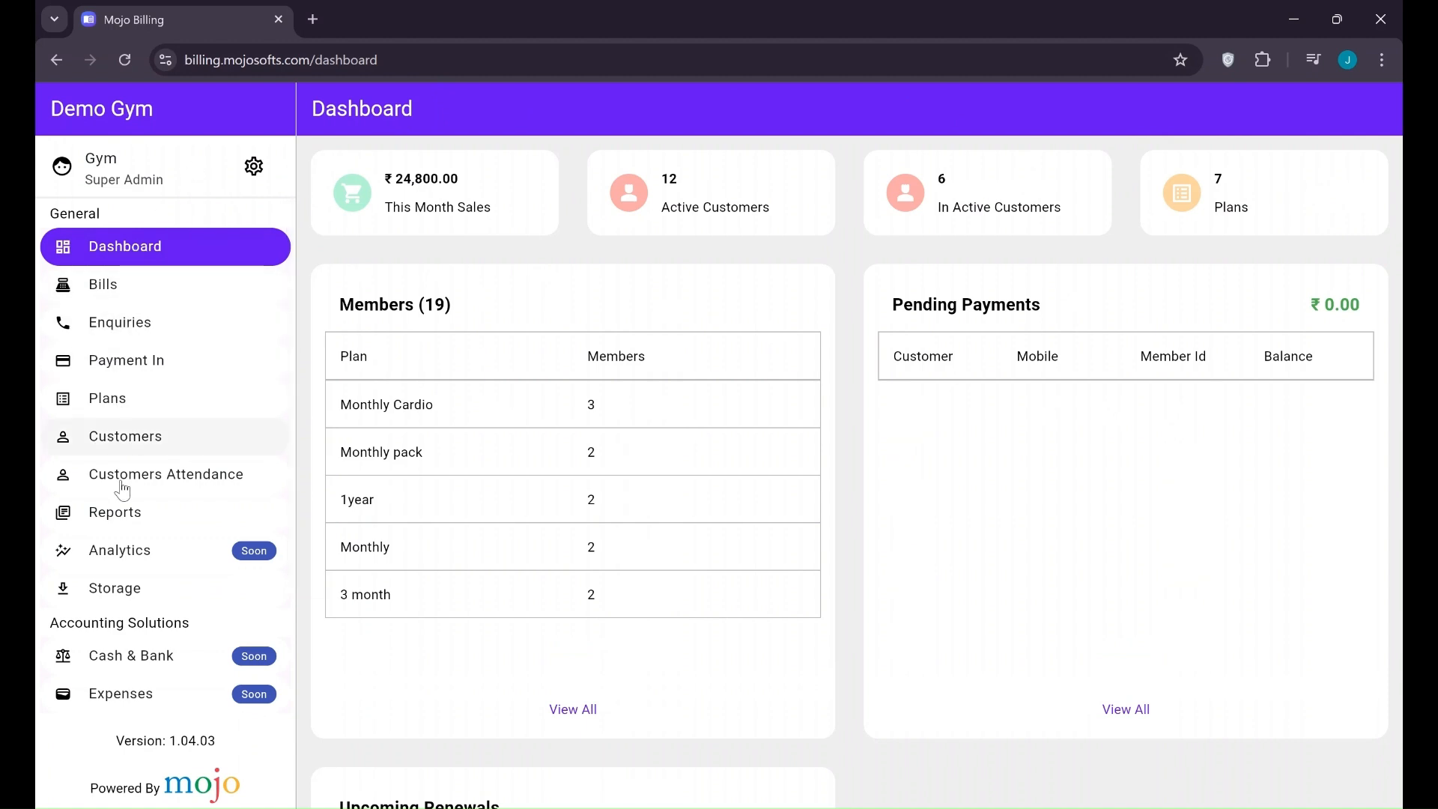
# Scroll through the Demo Gym dashboard and open the Monthly Cardio plan's member list
pyautogui.scroll(-1, 134, 568)
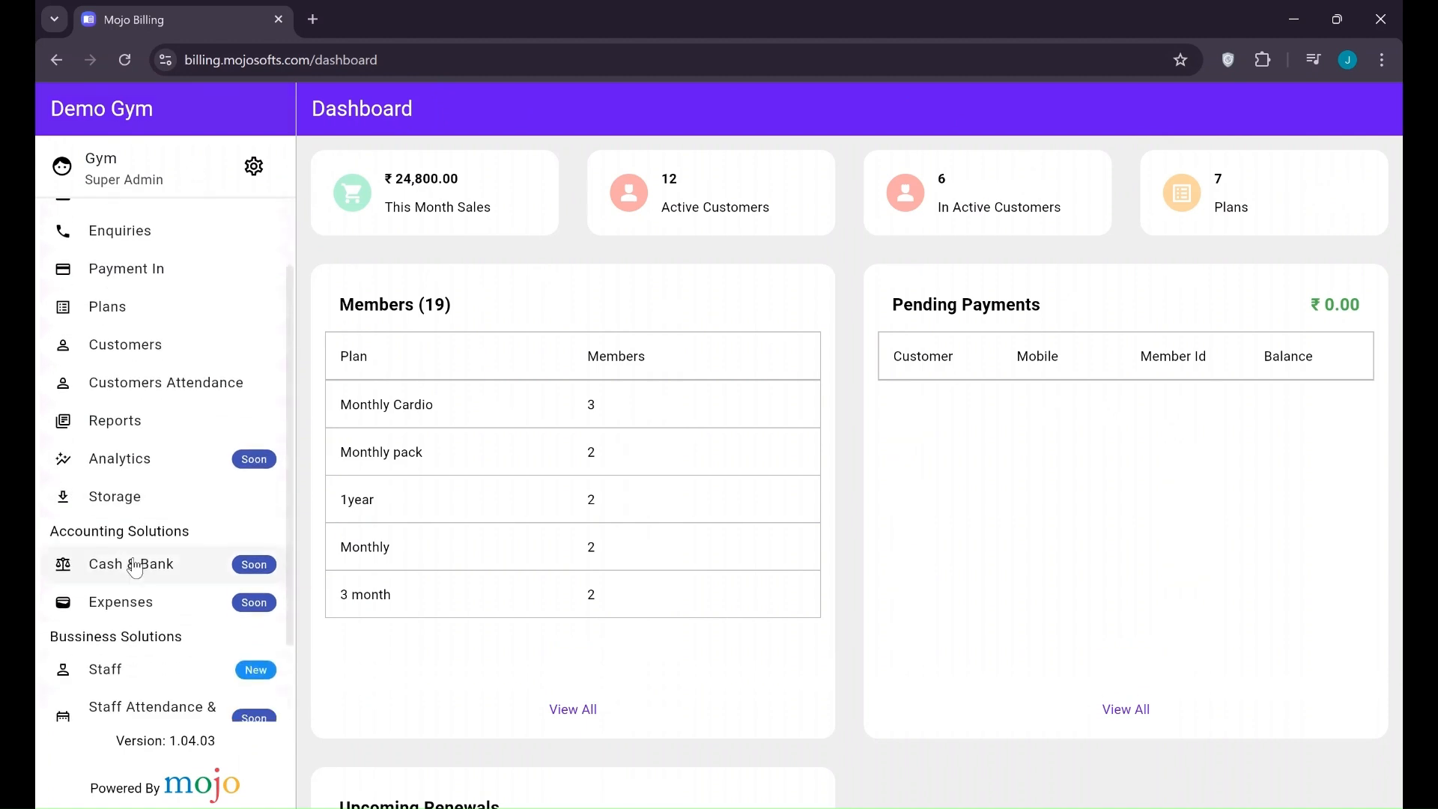
pyautogui.scroll(-1, 87, 569)
pyautogui.scroll(3, 87, 569)
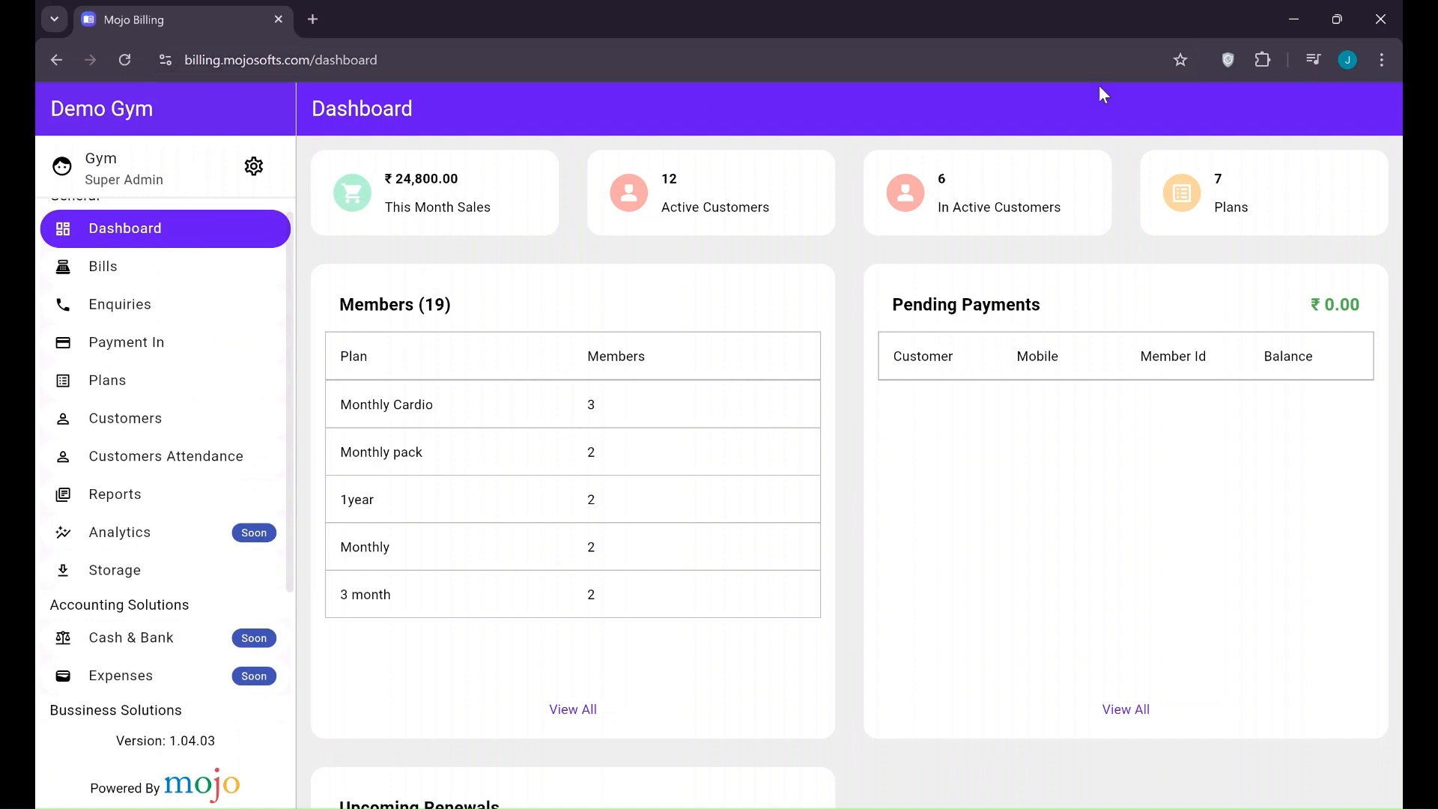
pyautogui.scroll(1, 128, 247)
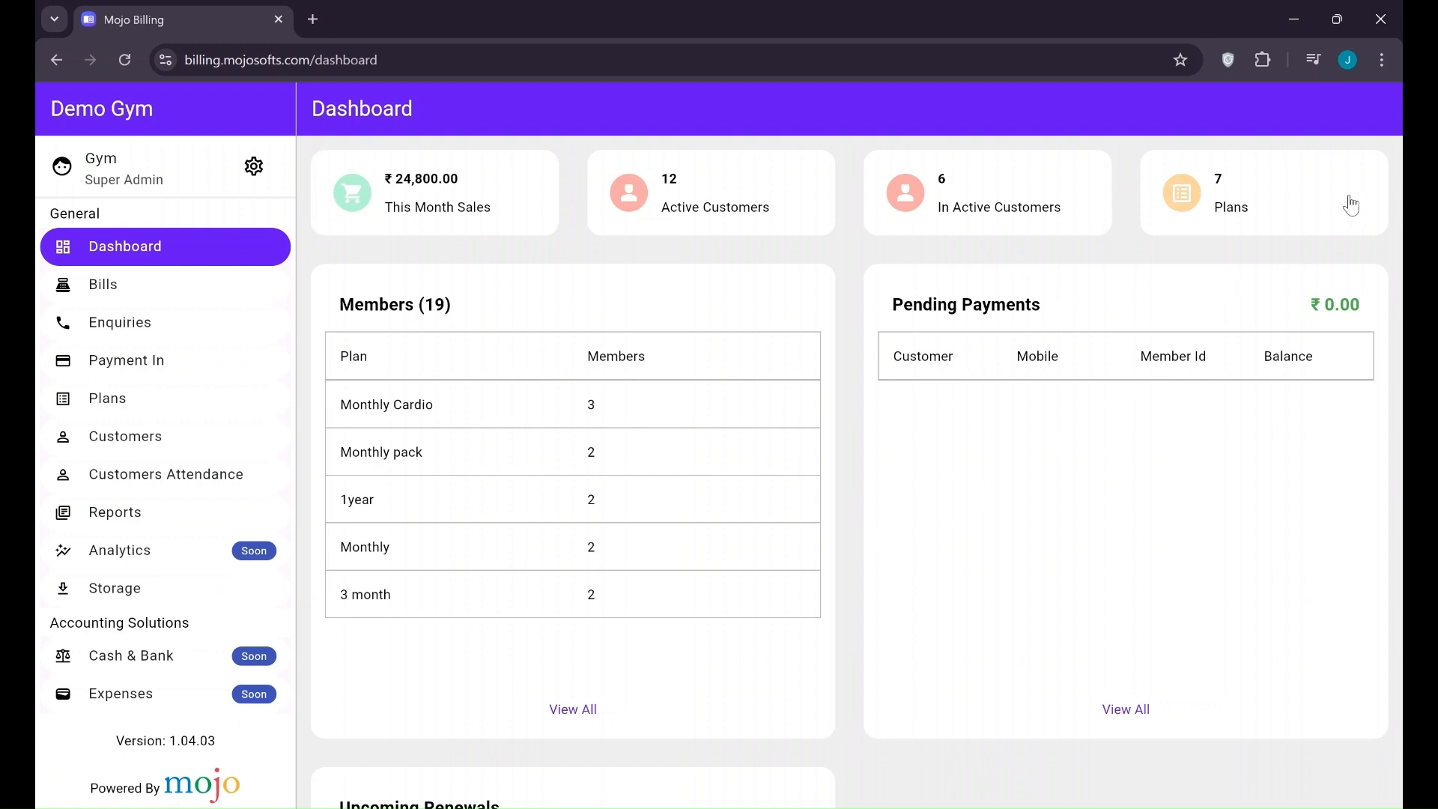
pyautogui.scroll(-2, 739, 488)
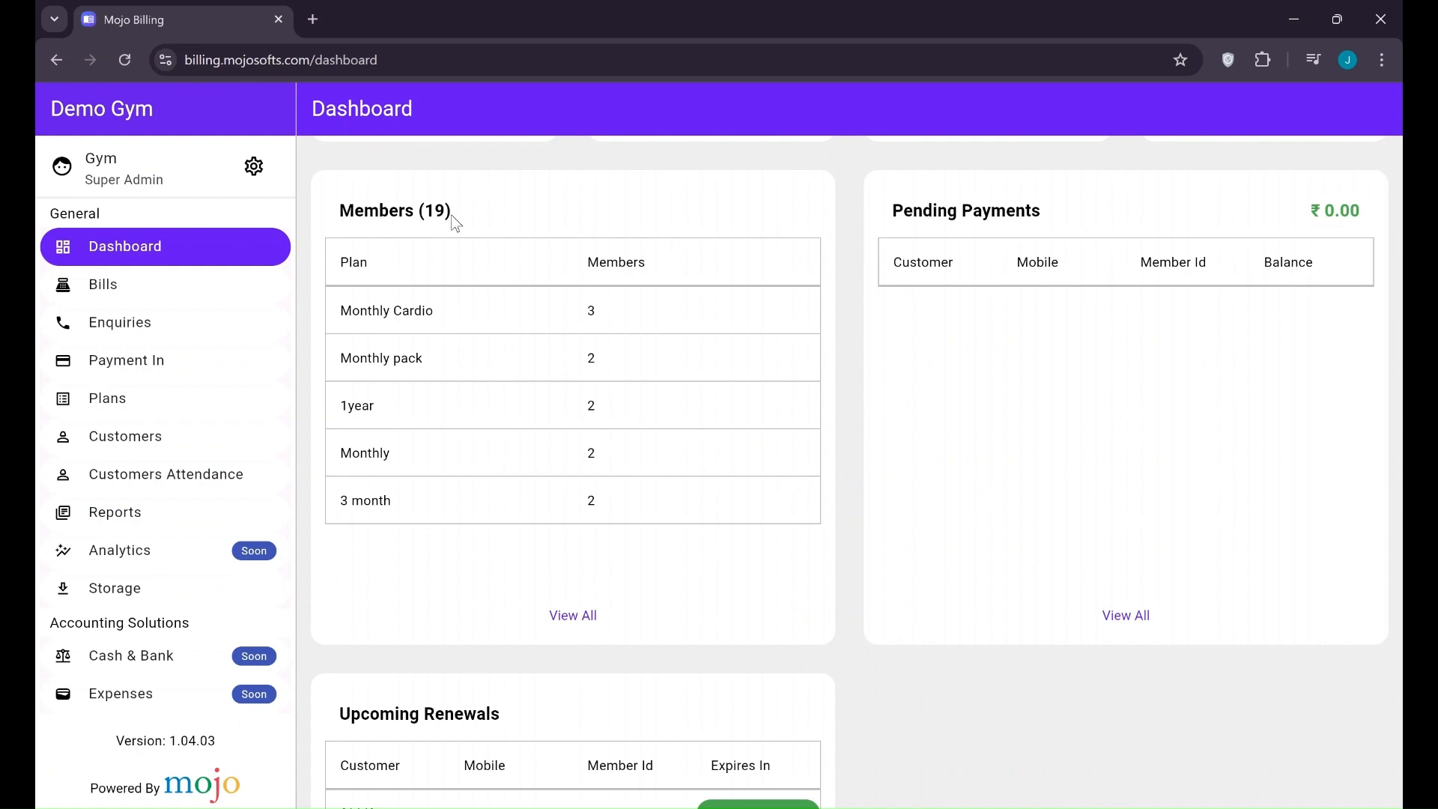
pyautogui.scroll(1, 479, 240)
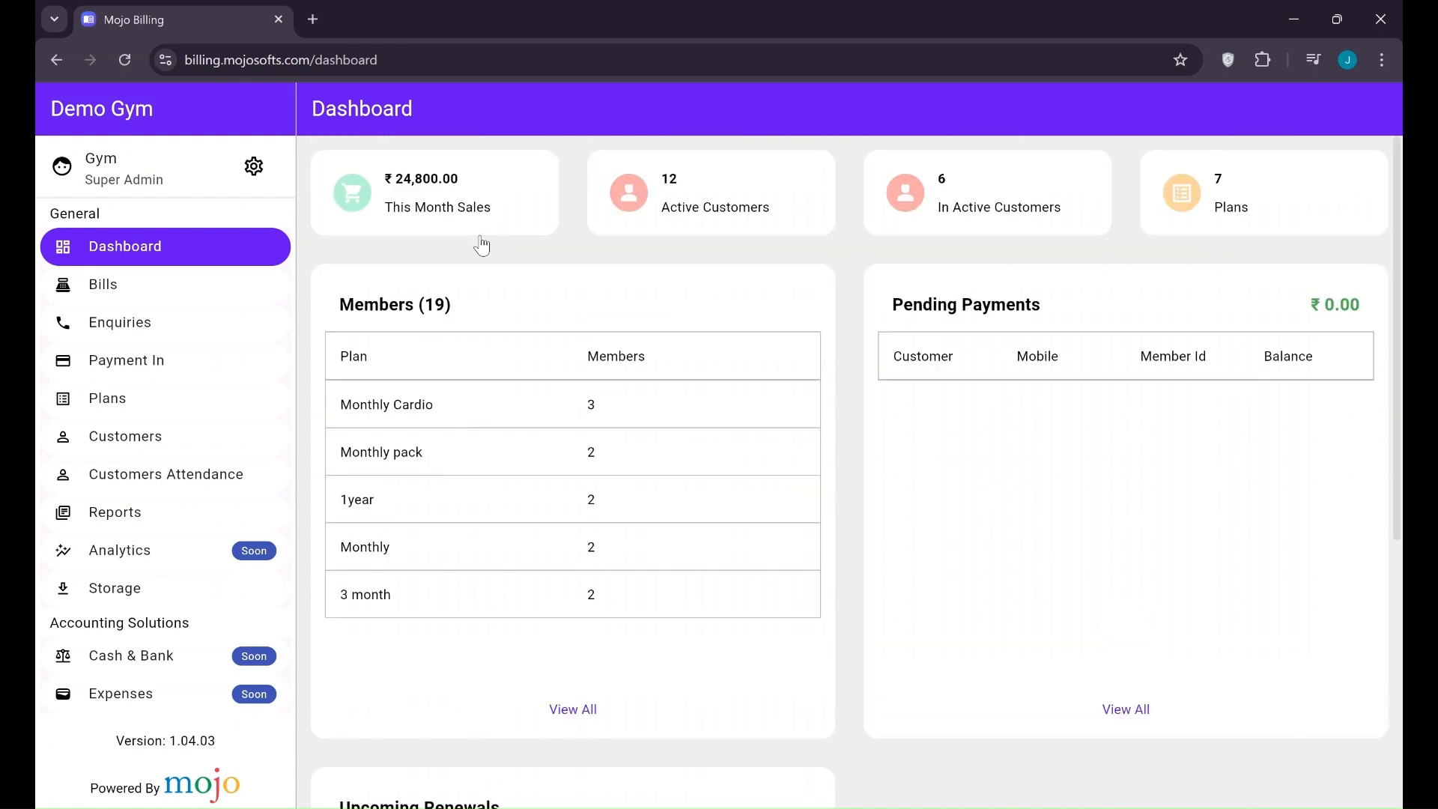
pyautogui.scroll(-1, 458, 334)
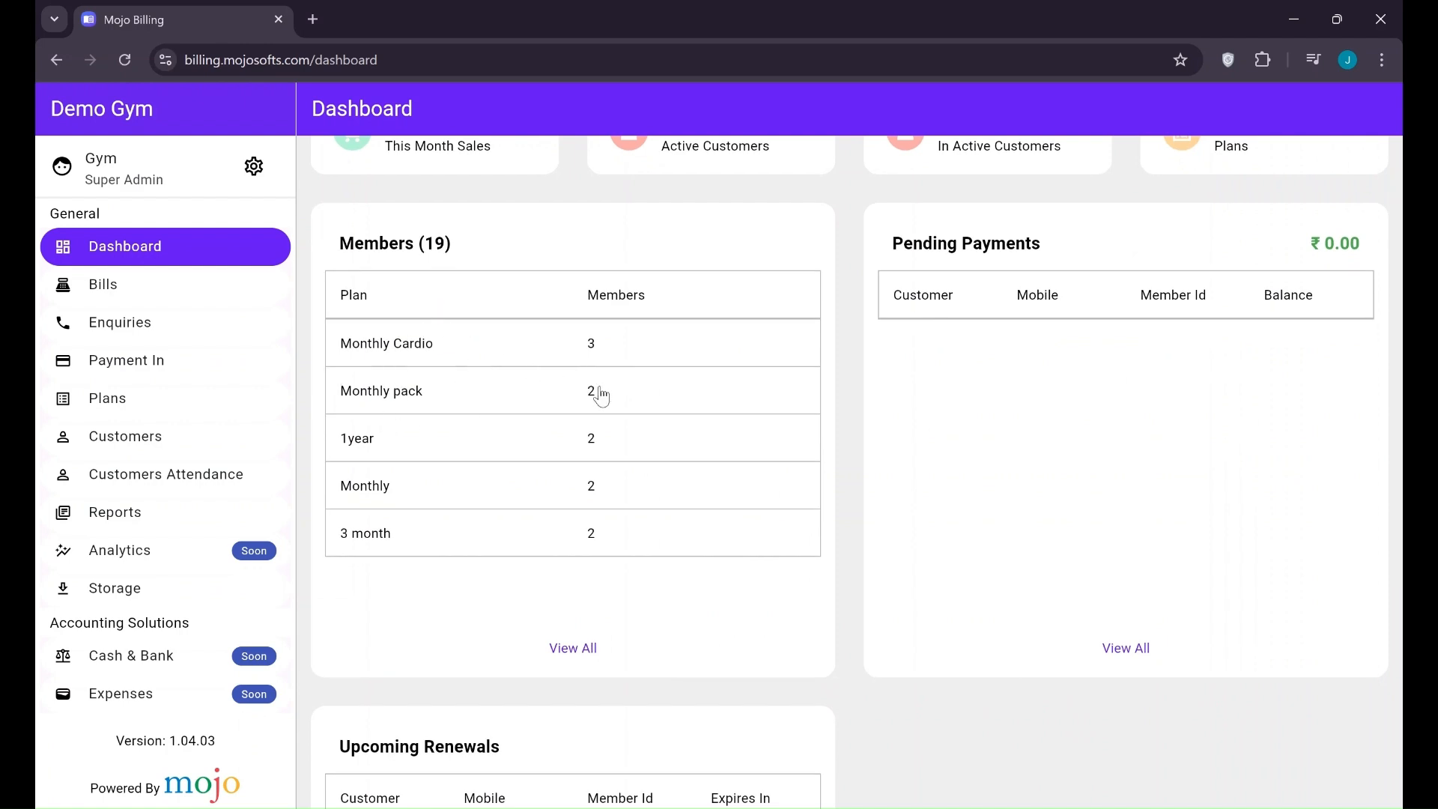
pyautogui.click(411, 344)
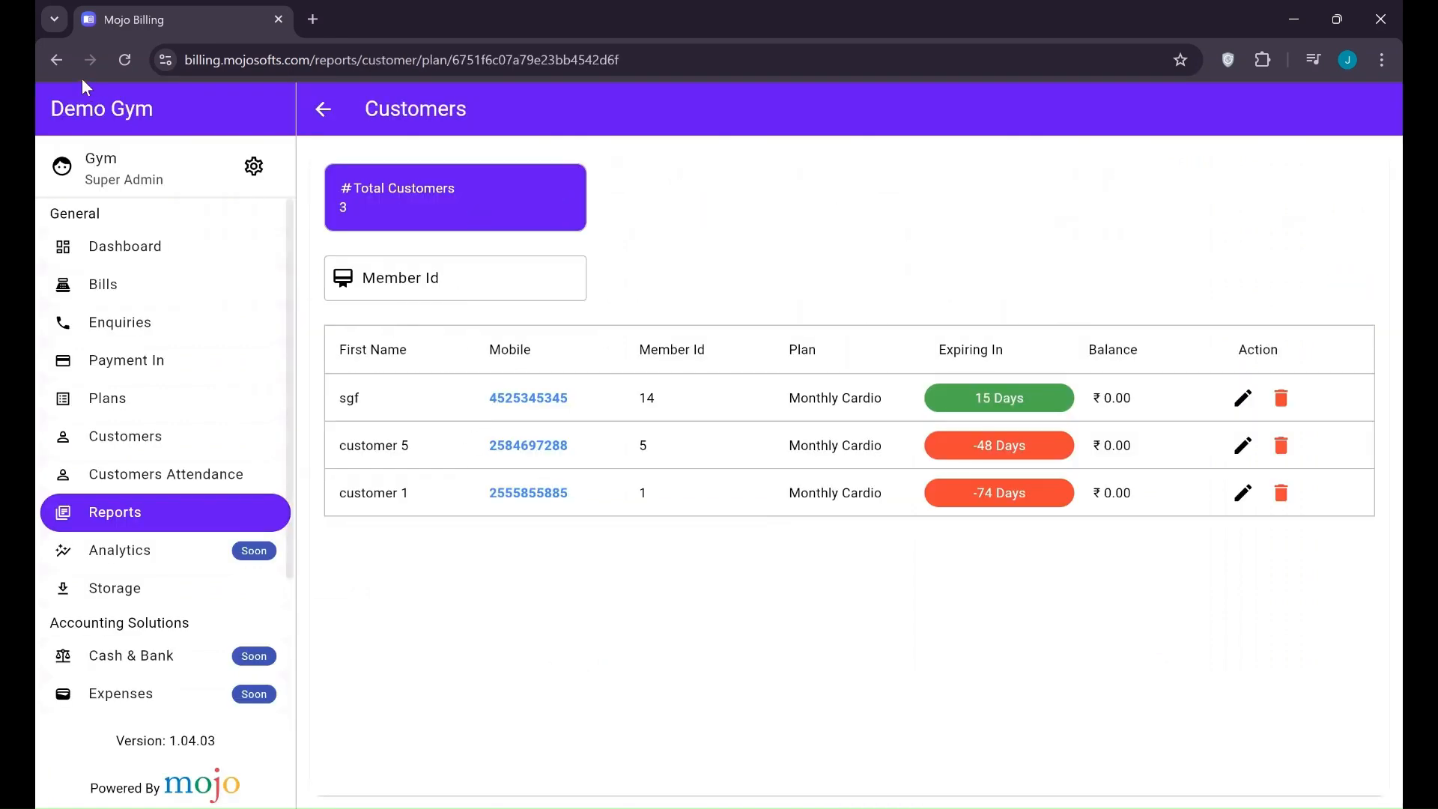
# Back on the dashboard, open the first Upcoming Renewals customer's details and return
pyautogui.click(105, 262)
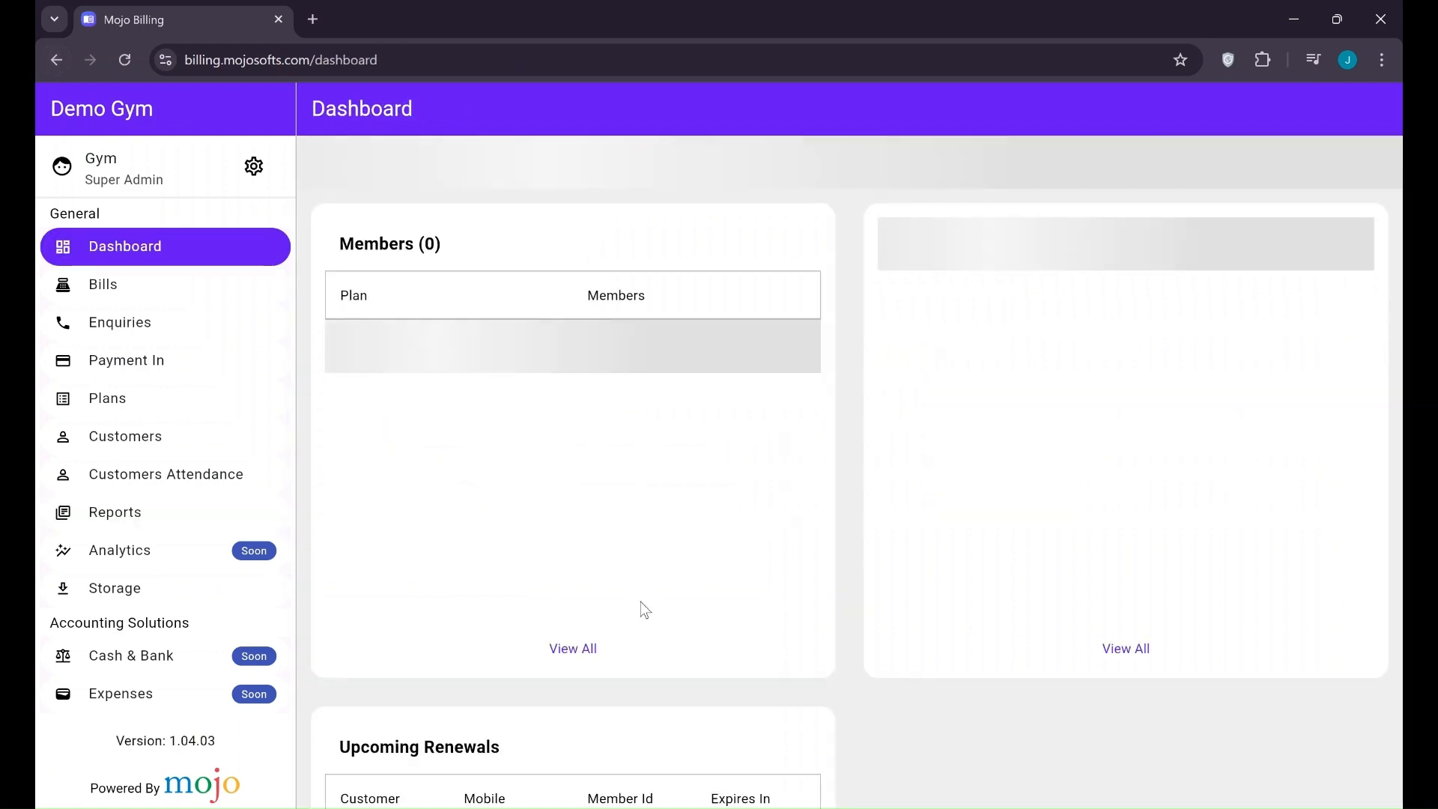
pyautogui.scroll(-1, 642, 606)
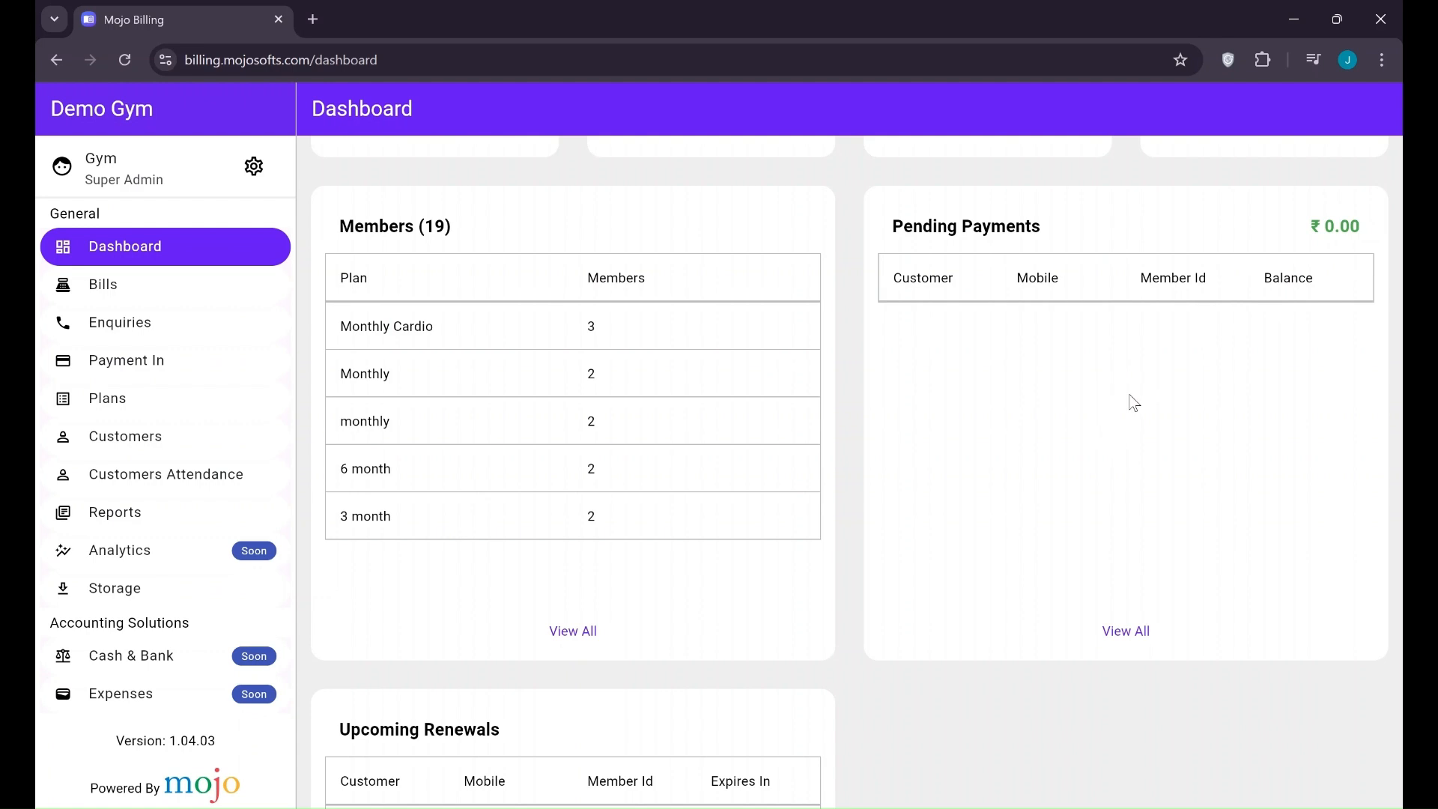
pyautogui.scroll(-2, 1116, 408)
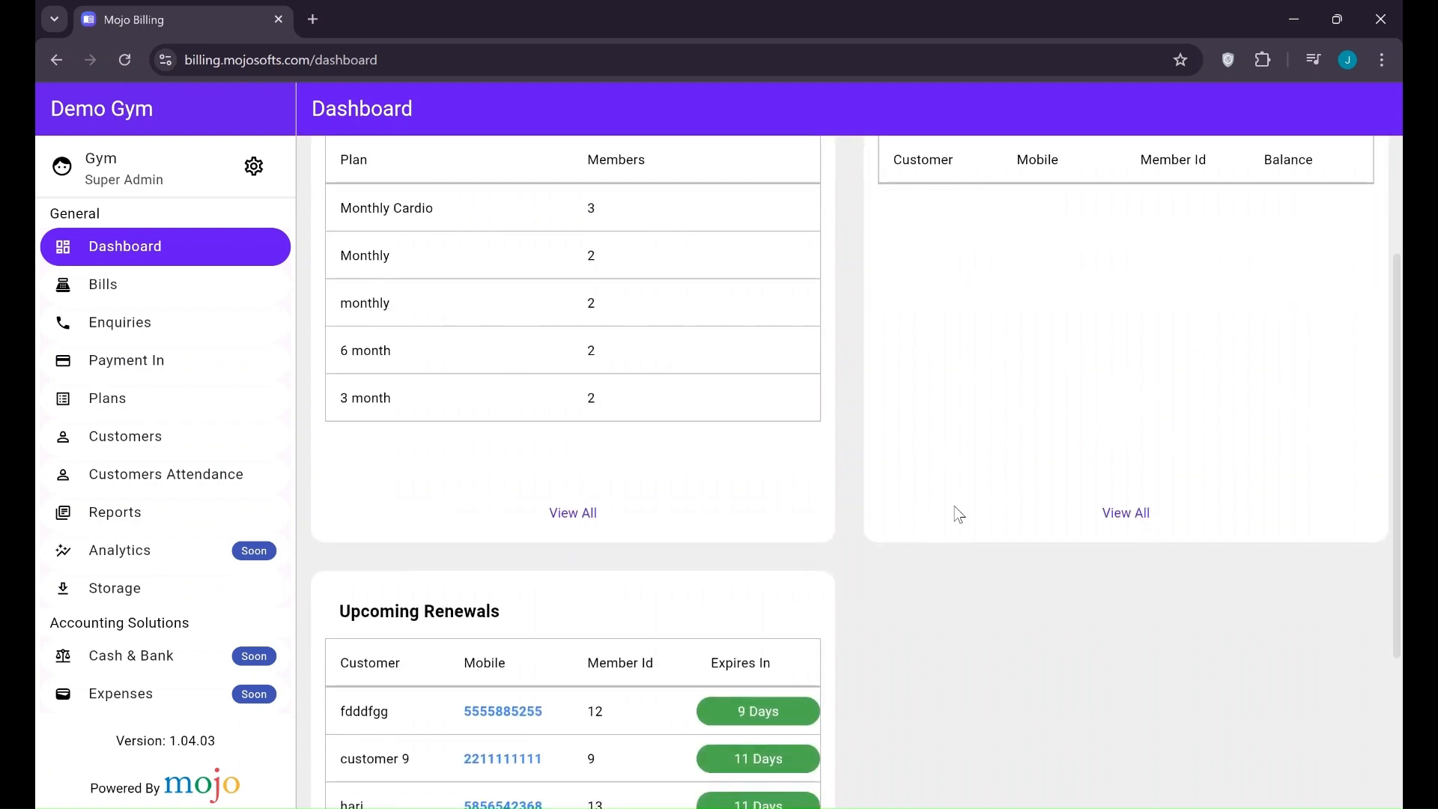
pyautogui.scroll(-3, 957, 513)
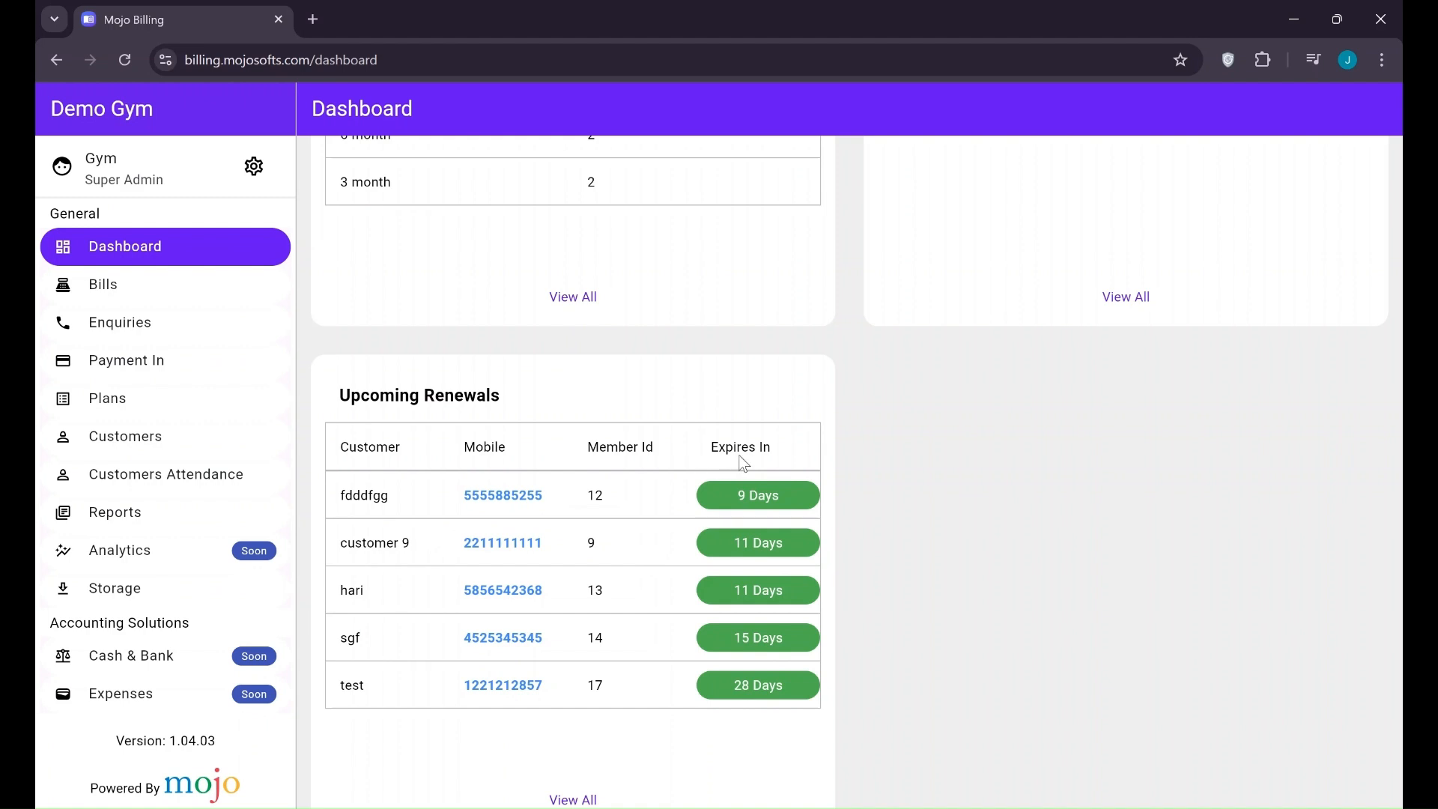
pyautogui.scroll(-1, 767, 607)
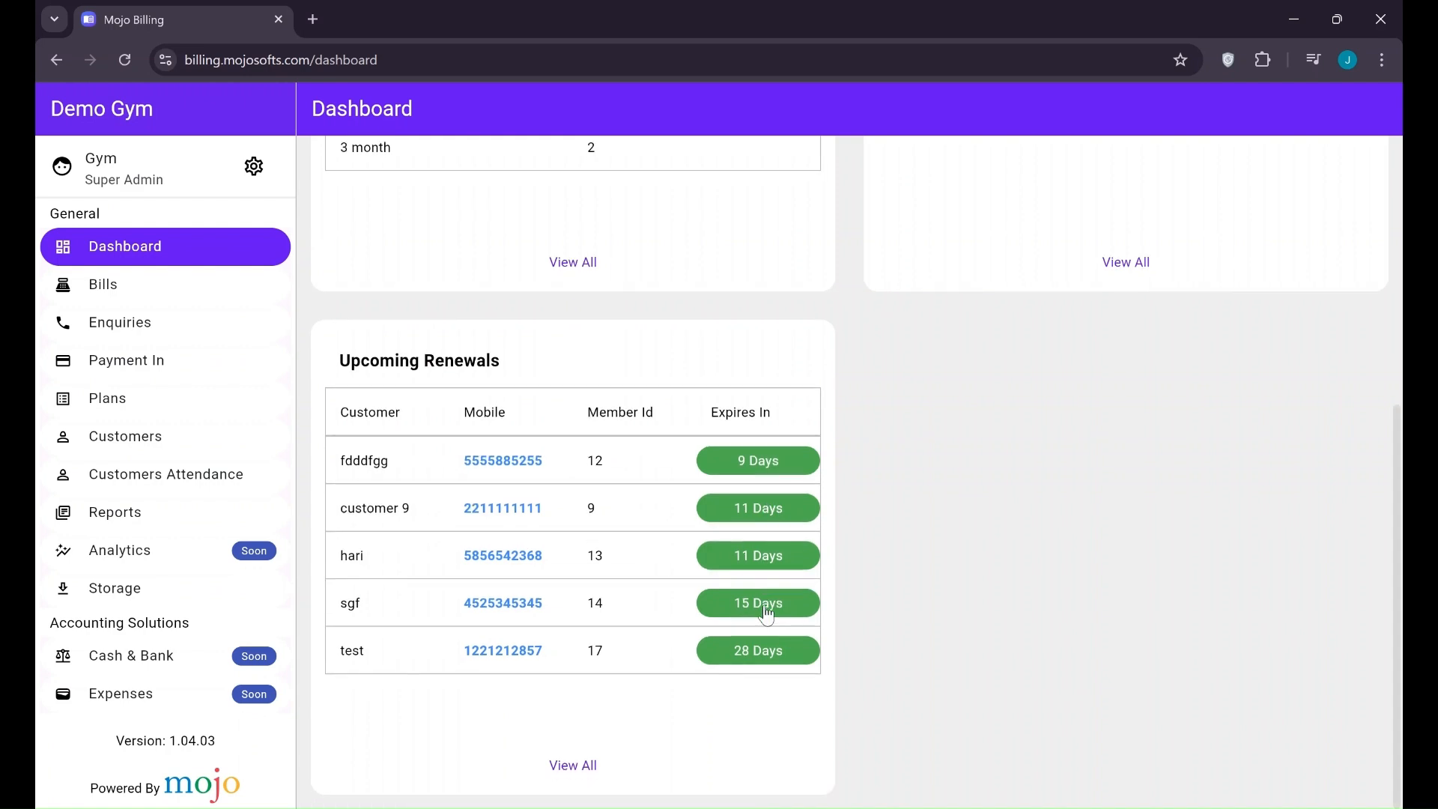
pyautogui.scroll(3, 777, 470)
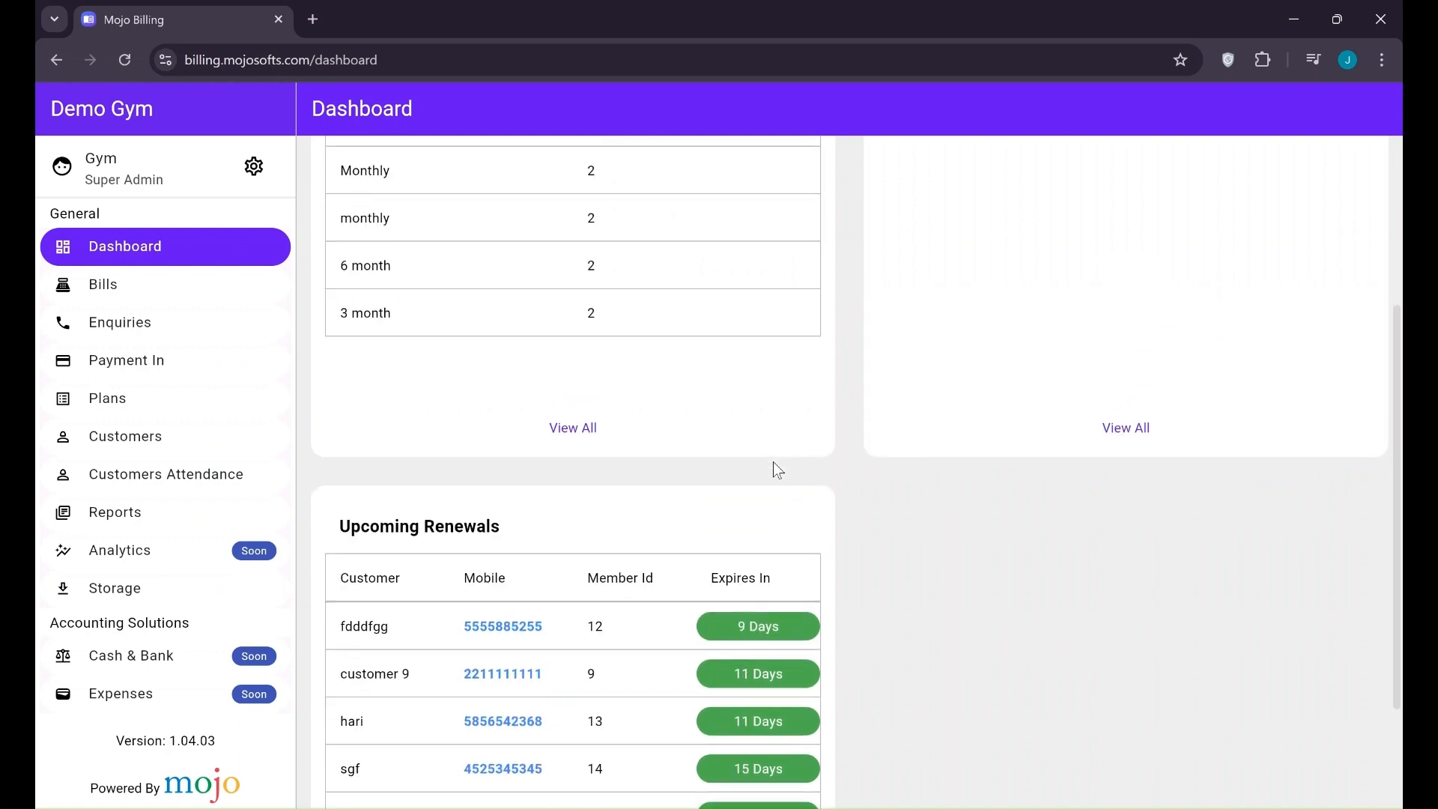
pyautogui.scroll(-1, 453, 517)
pyautogui.scroll(-2, 453, 517)
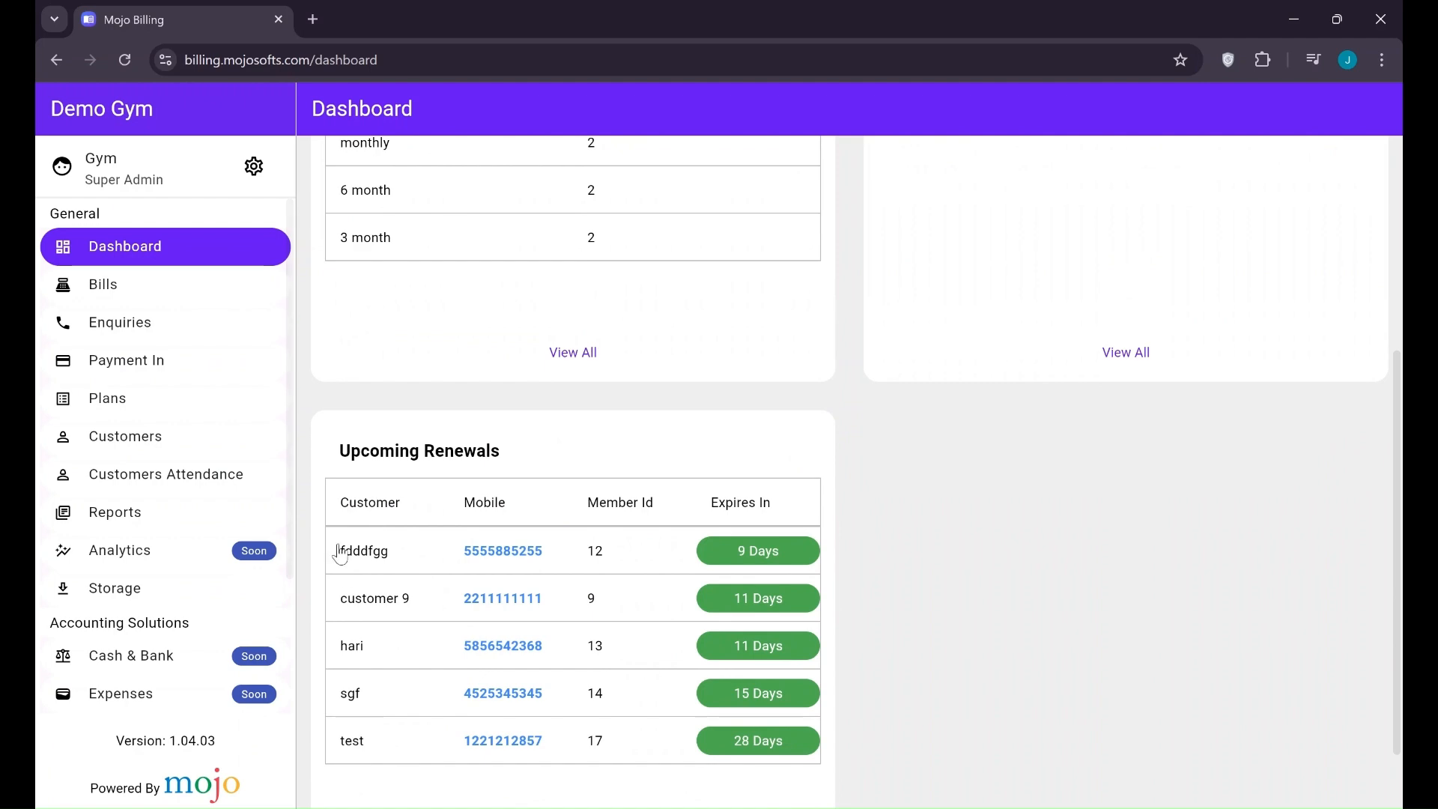
pyautogui.click(379, 552)
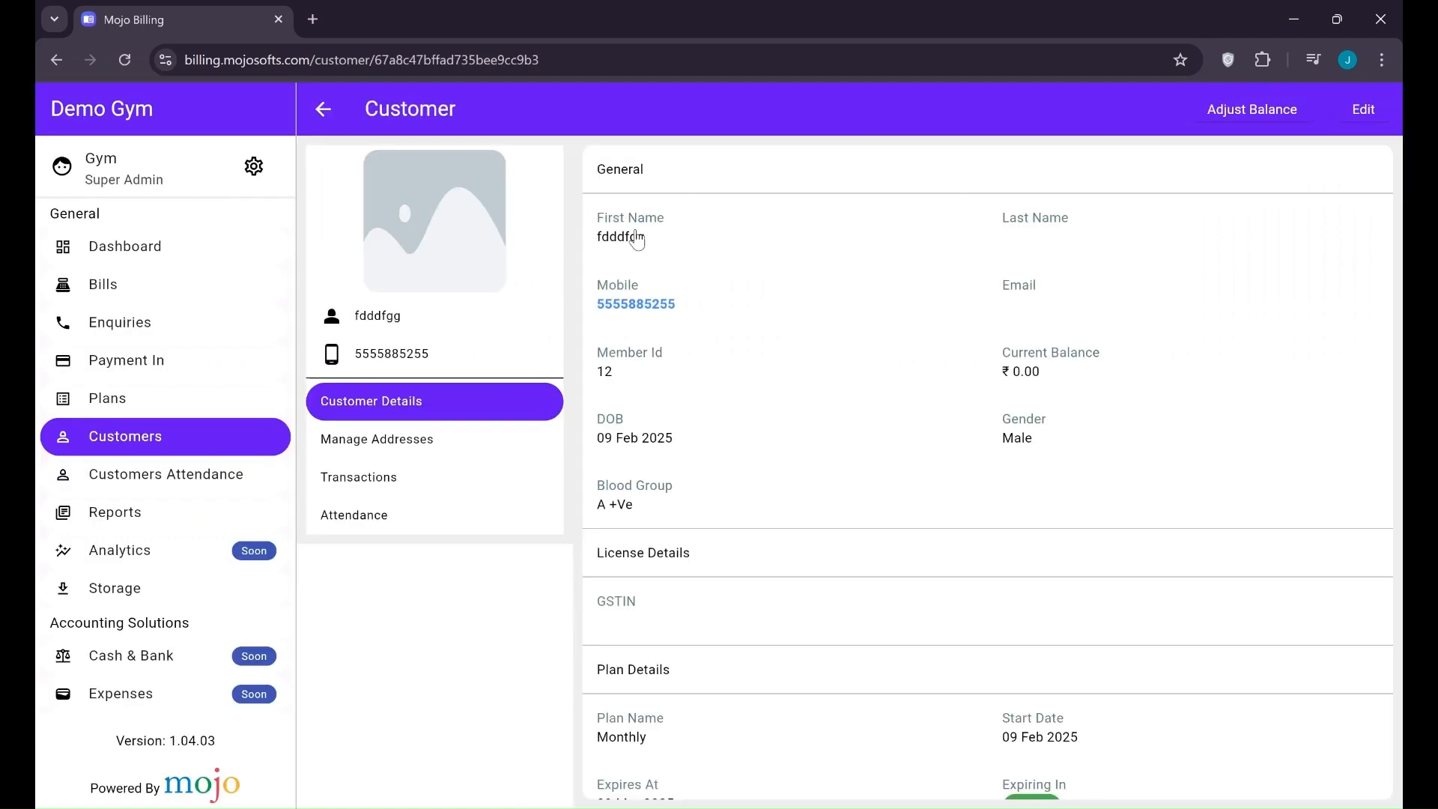
pyautogui.click(182, 246)
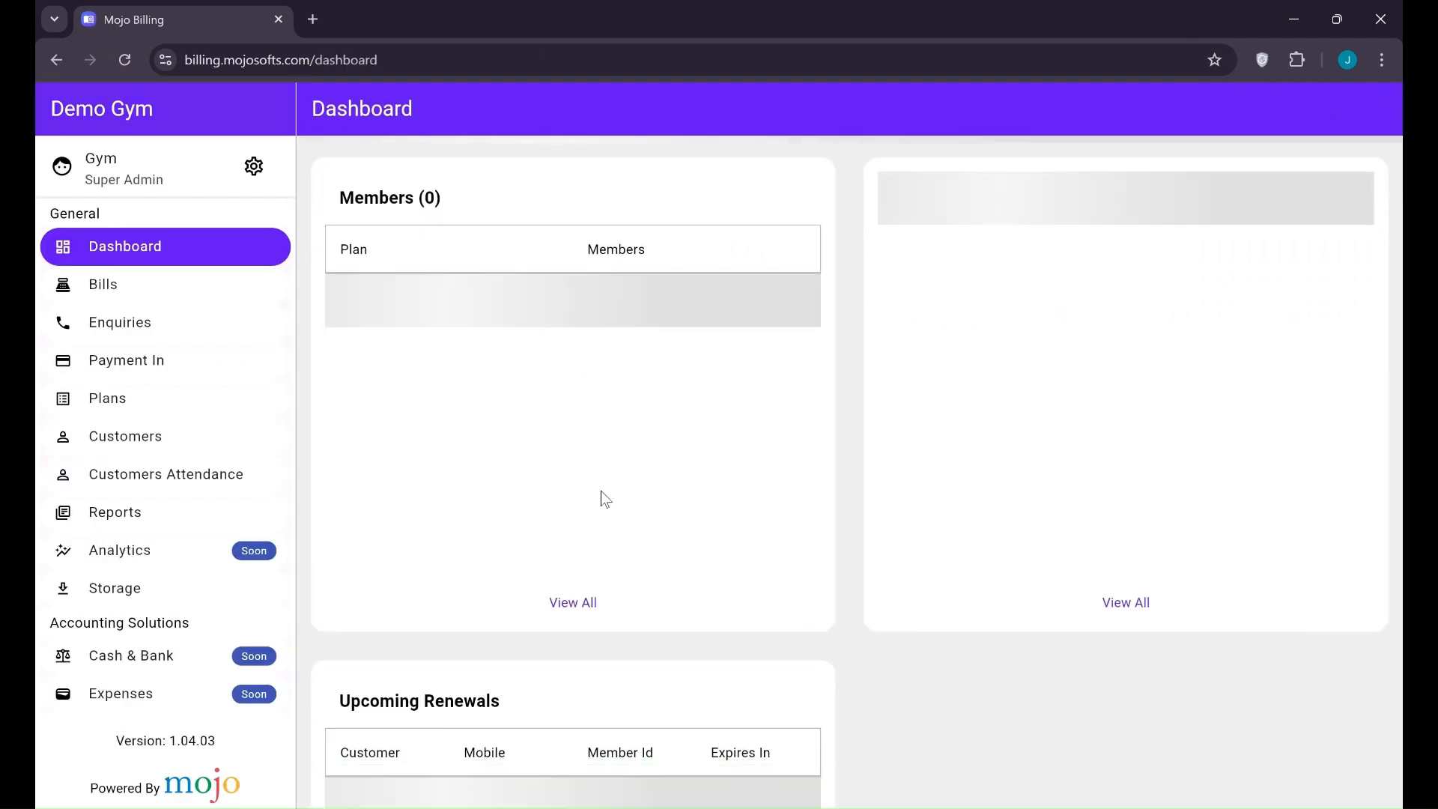
# Try calling a renewing customer, dismiss the blank tab, and open the Plans/Packages list
pyautogui.scroll(-4, 529, 636)
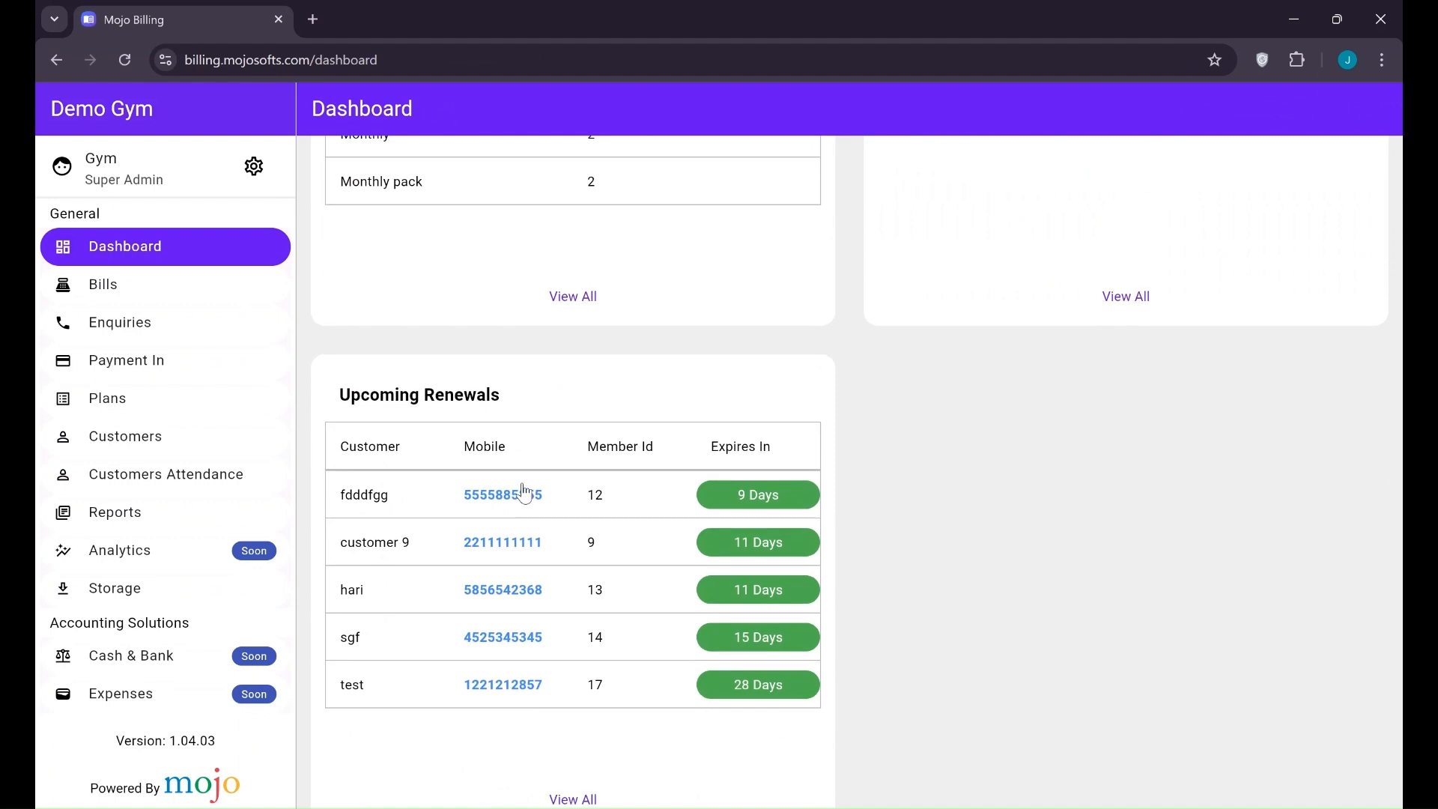
pyautogui.click(525, 494)
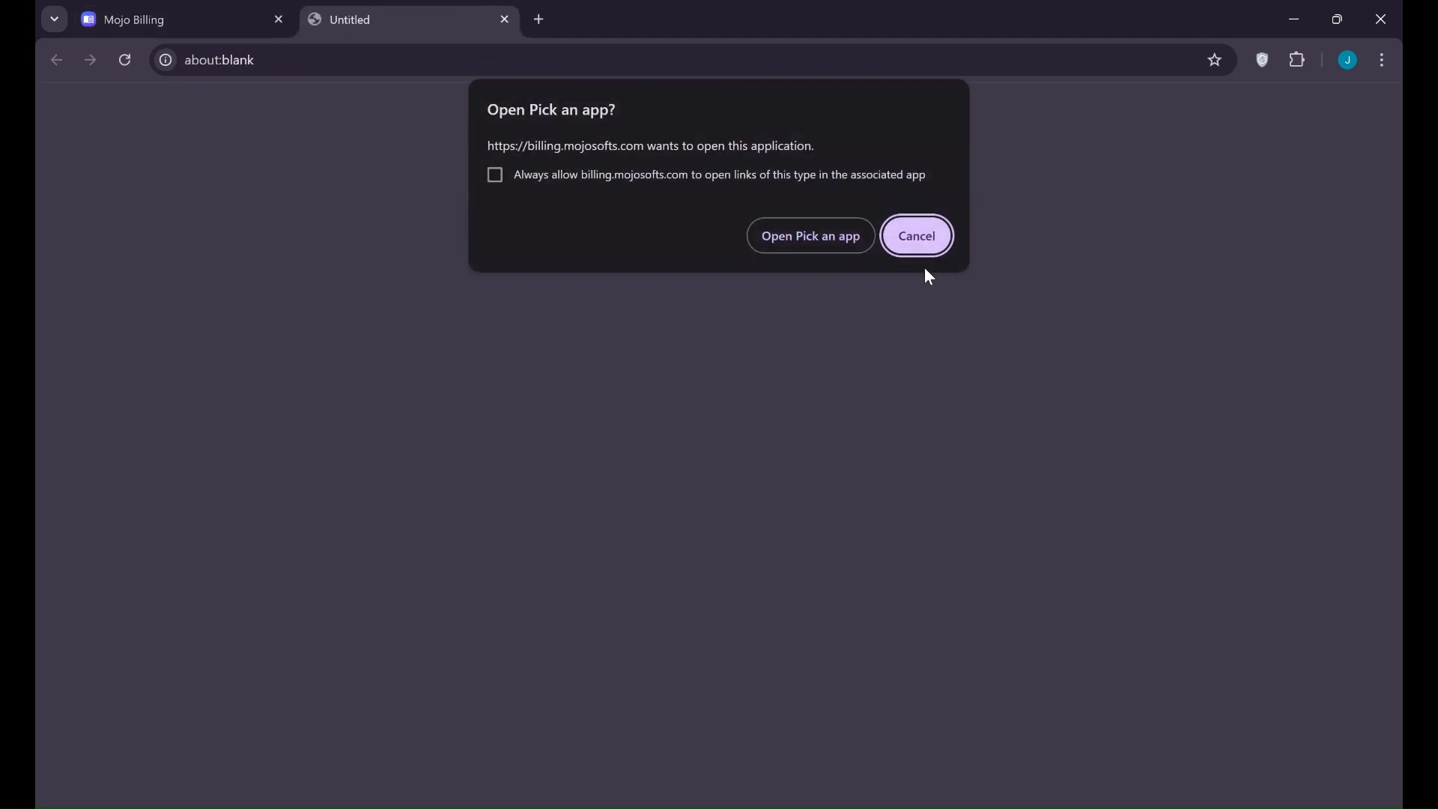
pyautogui.click(505, 21)
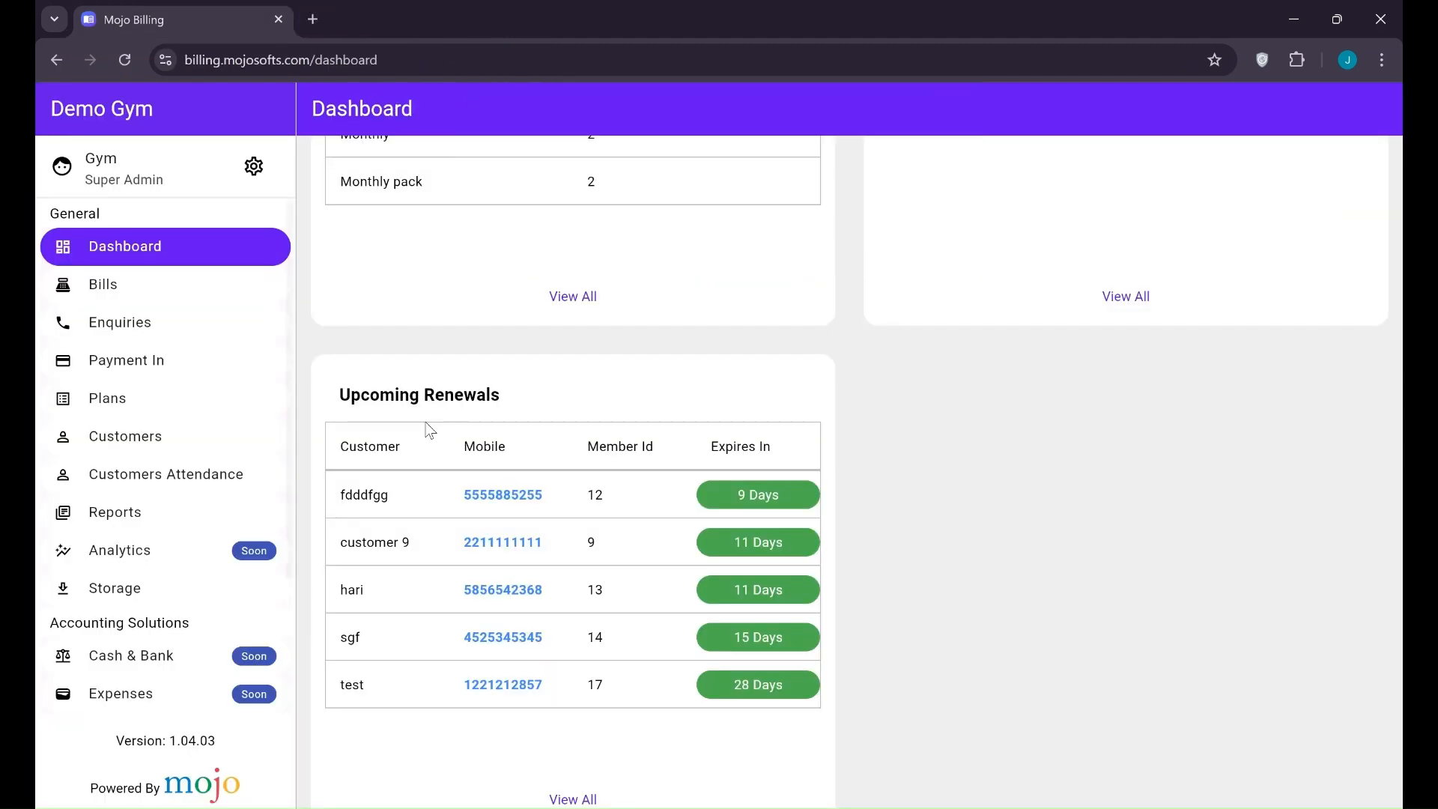
pyautogui.scroll(6, 562, 449)
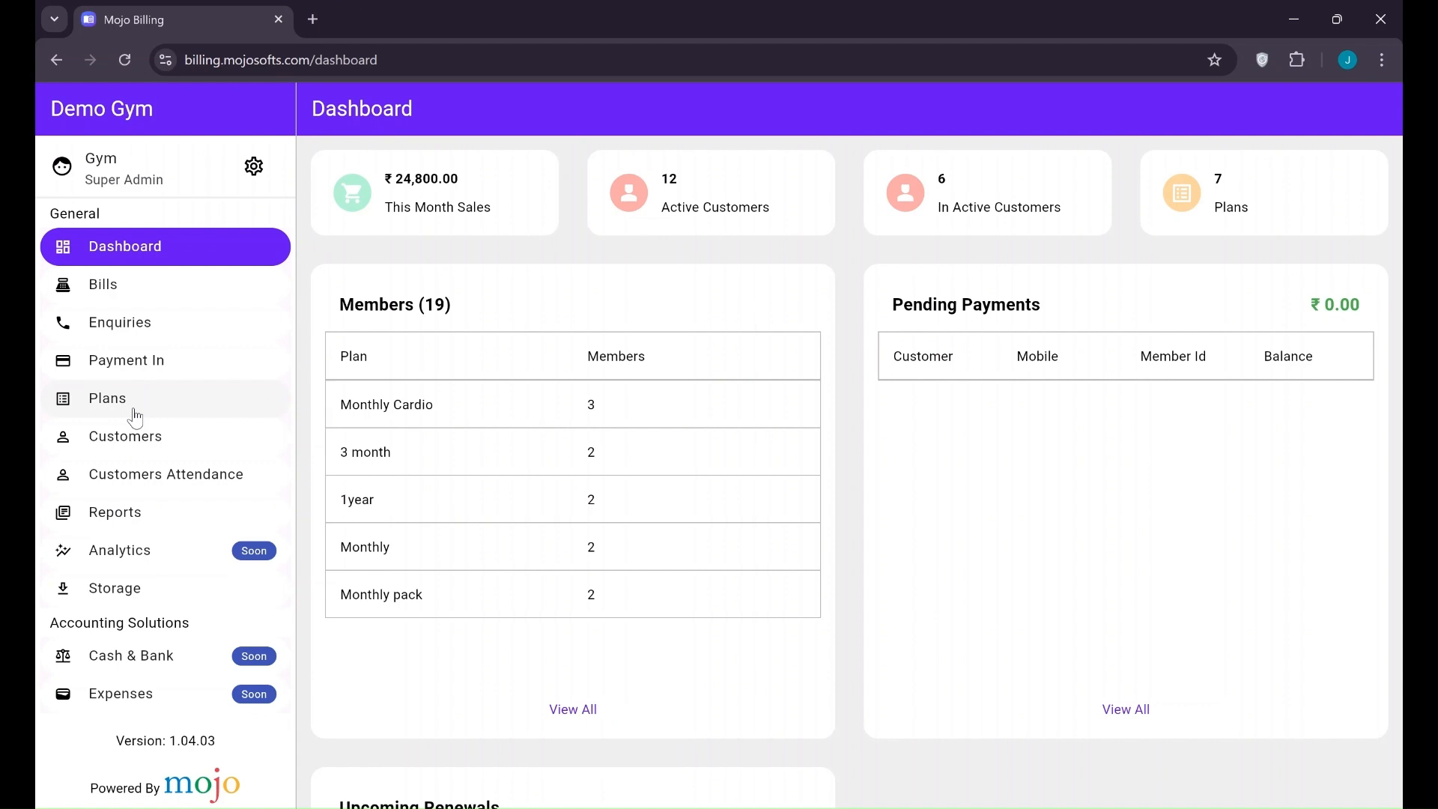
pyautogui.click(134, 410)
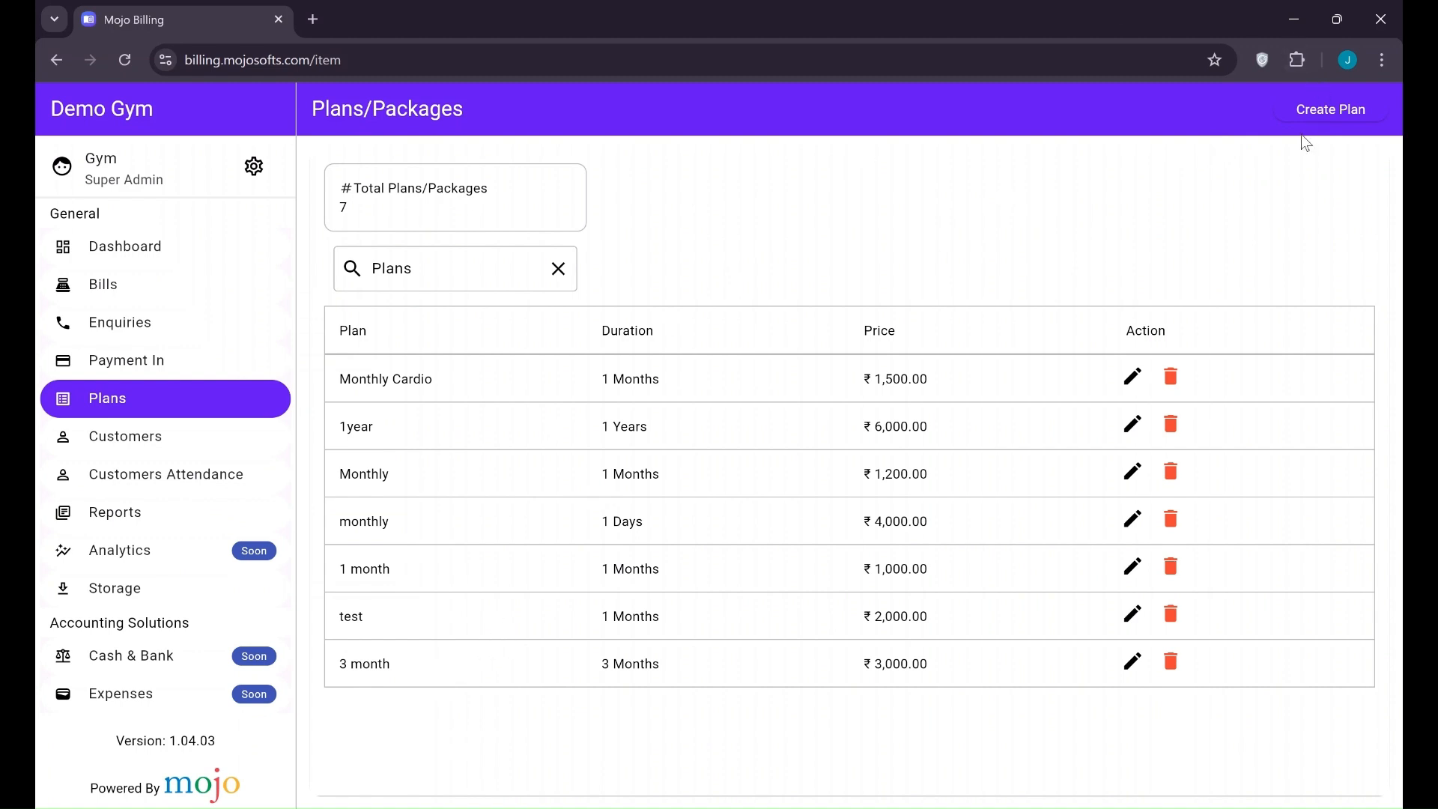
# Start a new plan named '3 Month Cardio'
pyautogui.click(1327, 126)
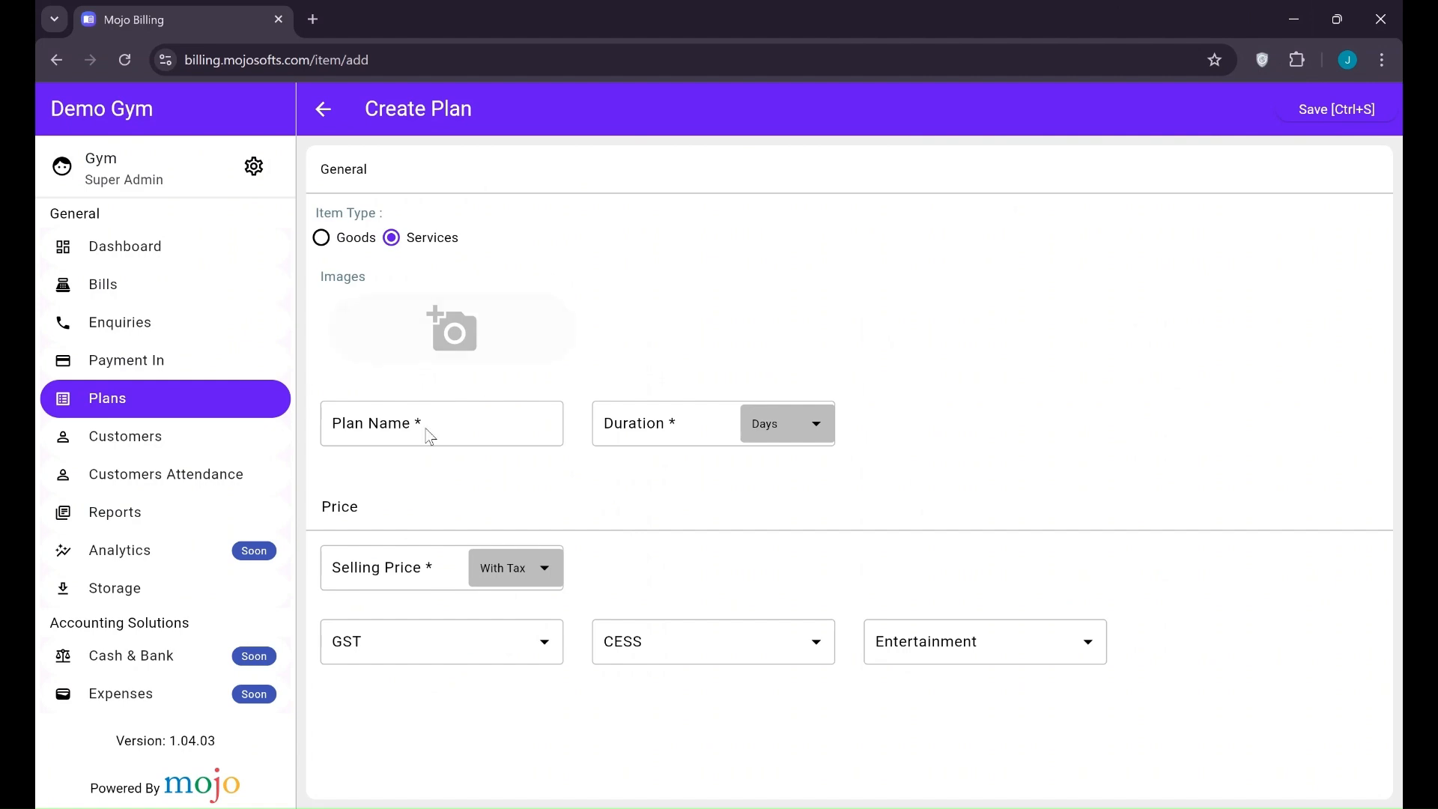
pyautogui.click(427, 421)
pyautogui.write('3 Month ')
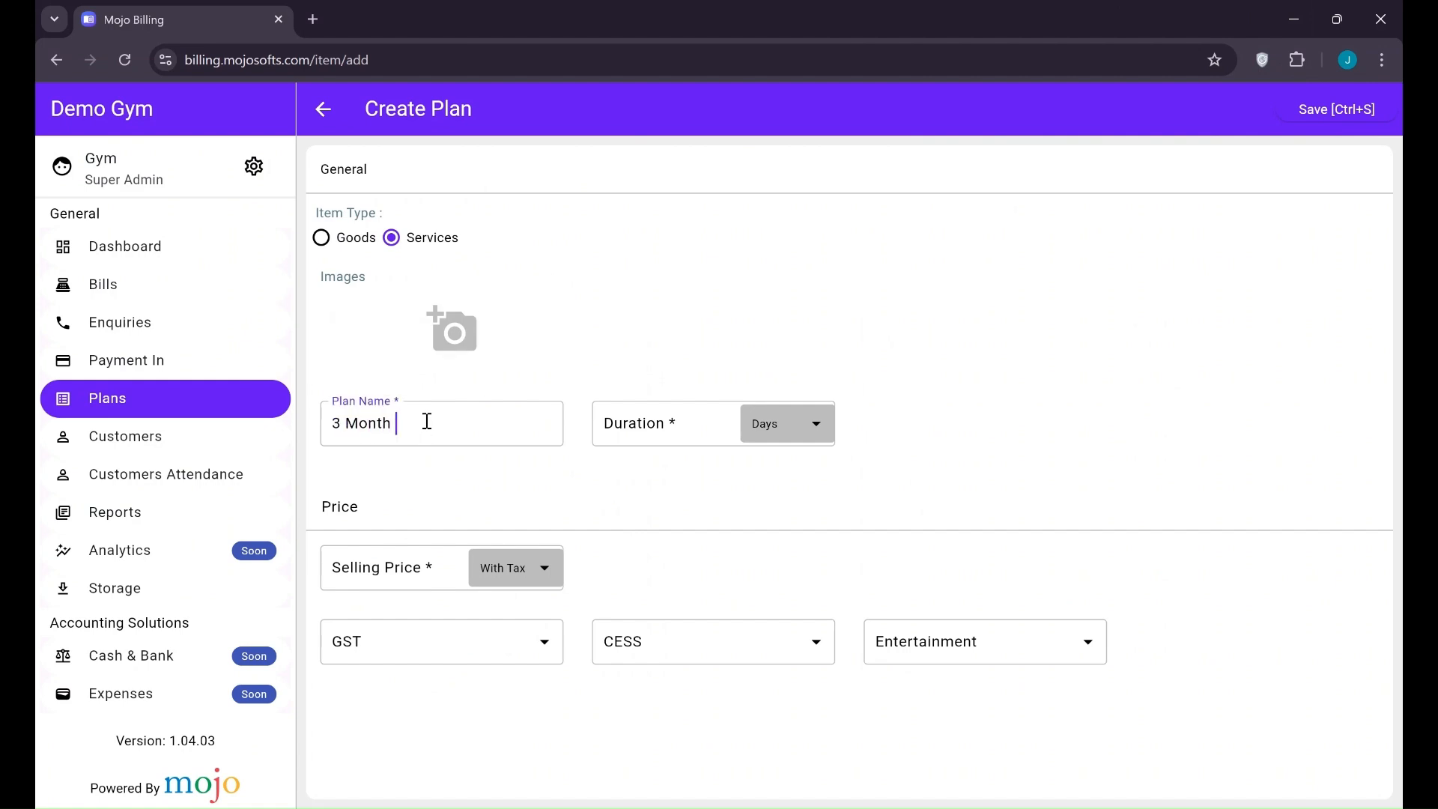
pyautogui.write('Cardio')
# Set the plan's duration to 3 Months
pyautogui.click(628, 427)
pyautogui.write('350')
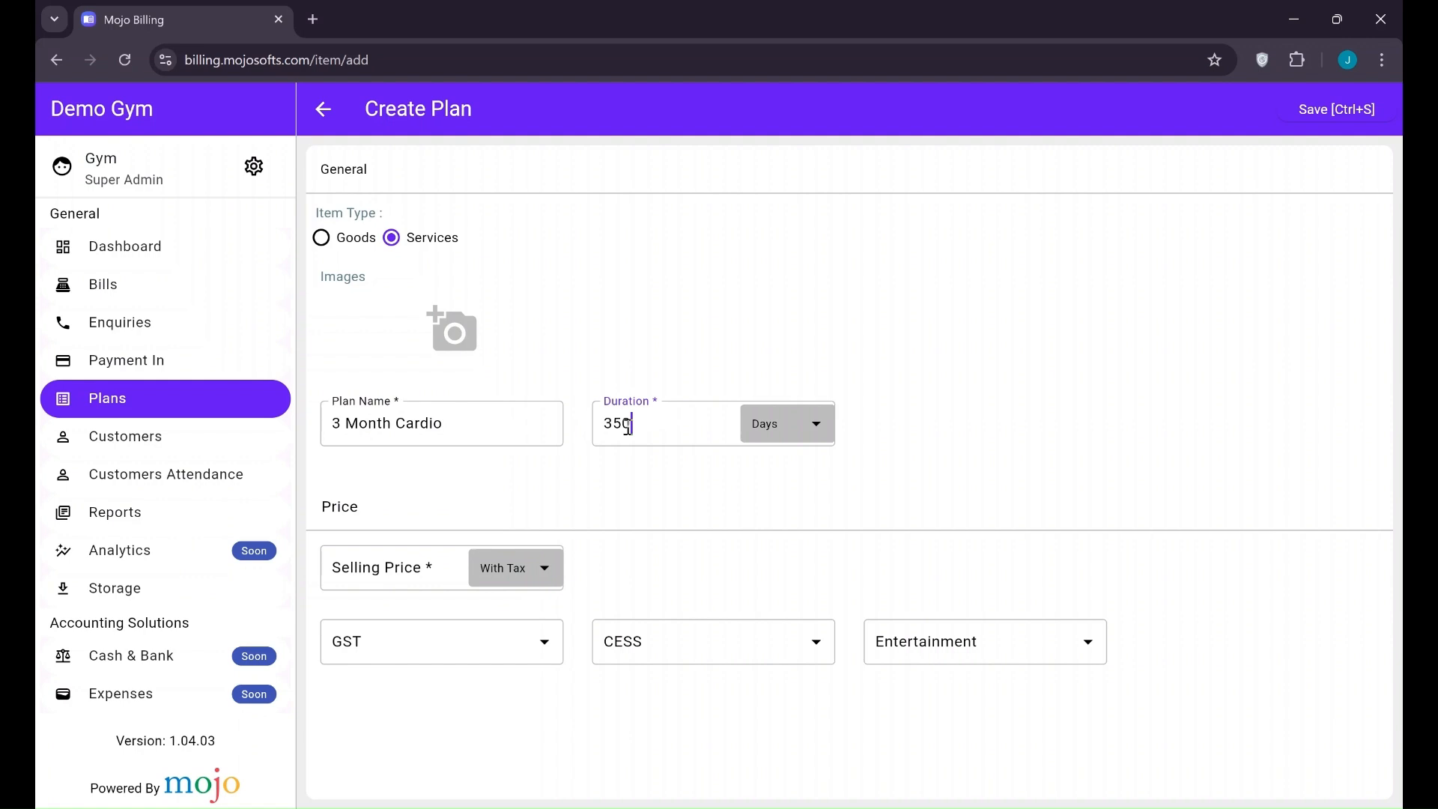
pyautogui.doubleClick(619, 419)
pyautogui.write('90')
pyautogui.click(774, 442)
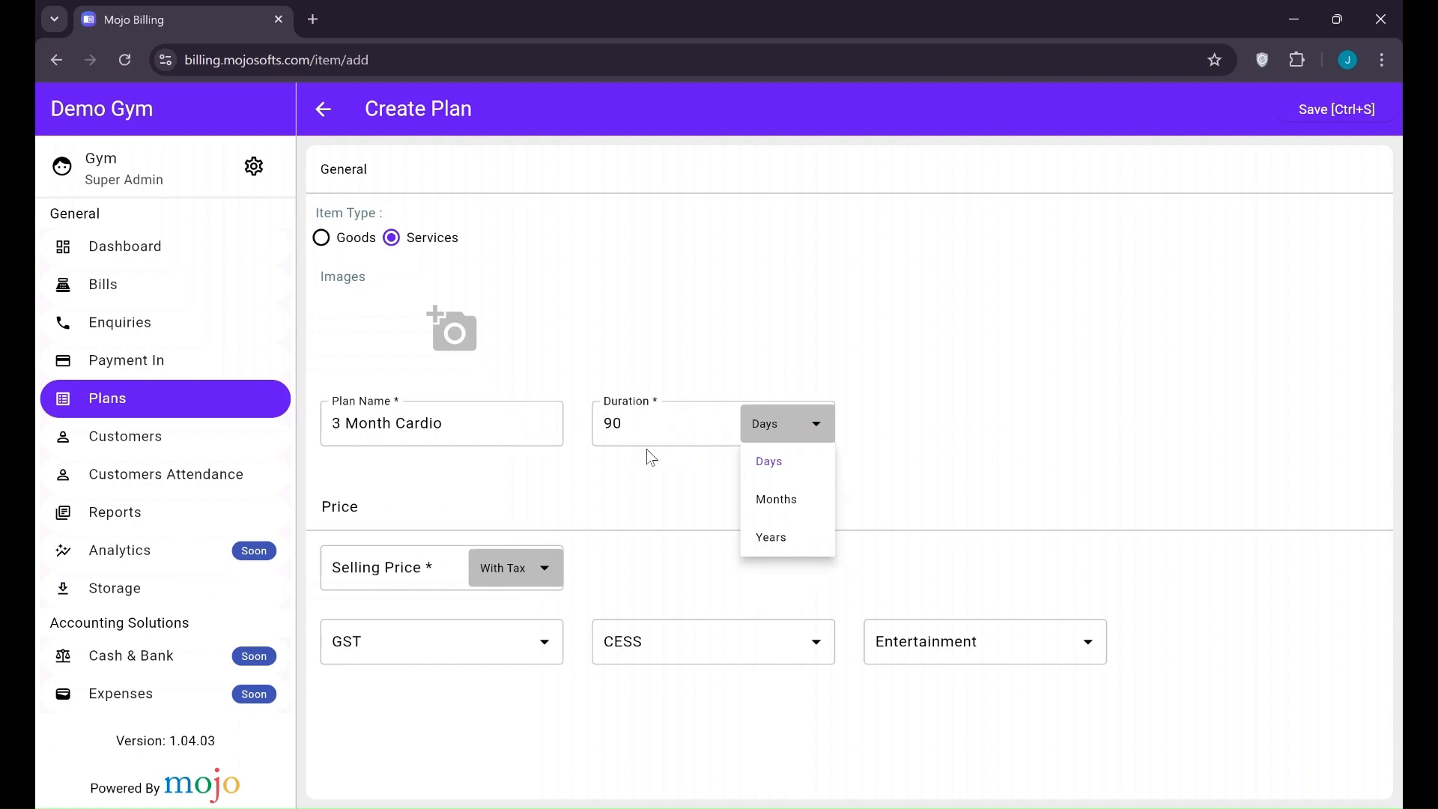
pyautogui.click(623, 420)
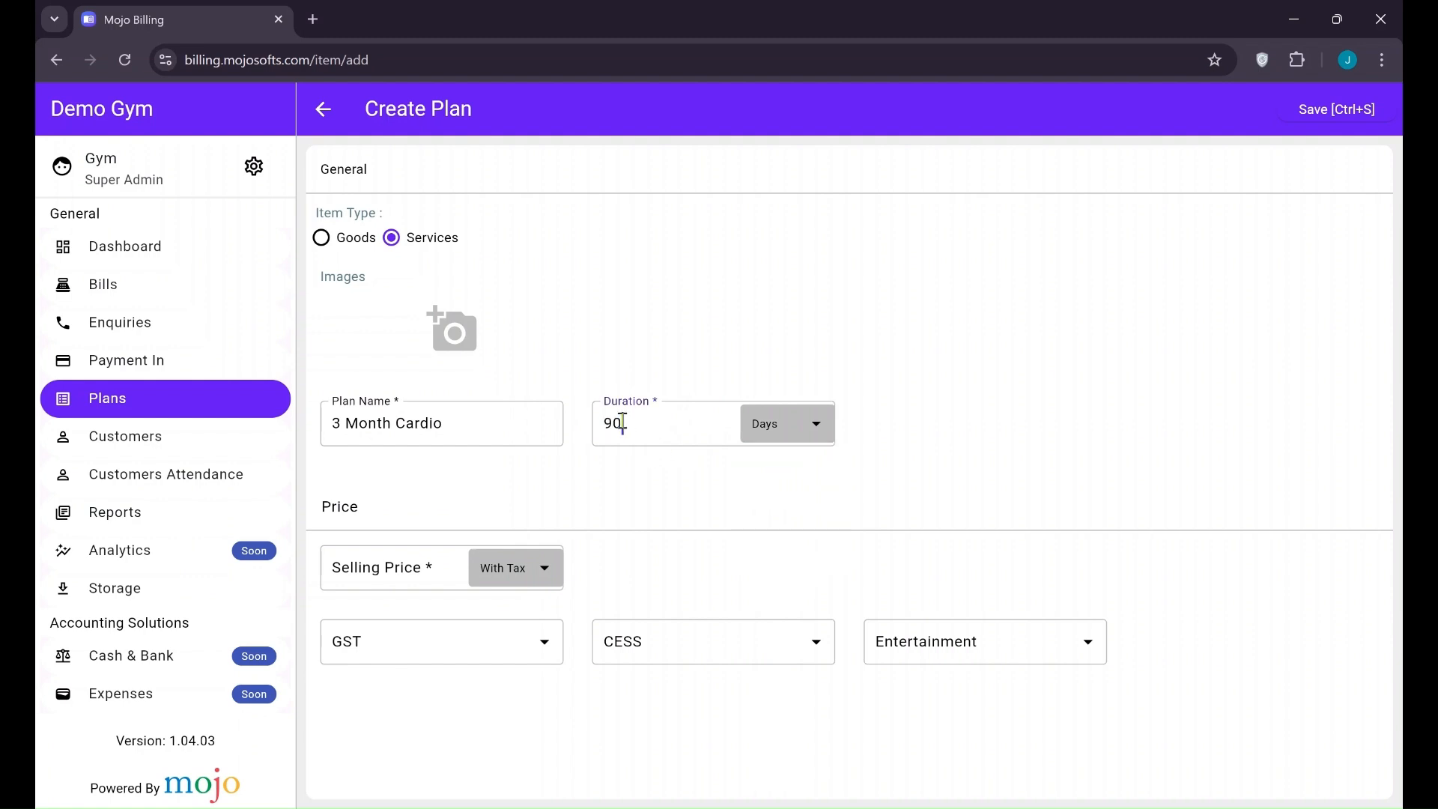
pyautogui.doubleClick(613, 421)
pyautogui.write('3')
pyautogui.click(777, 423)
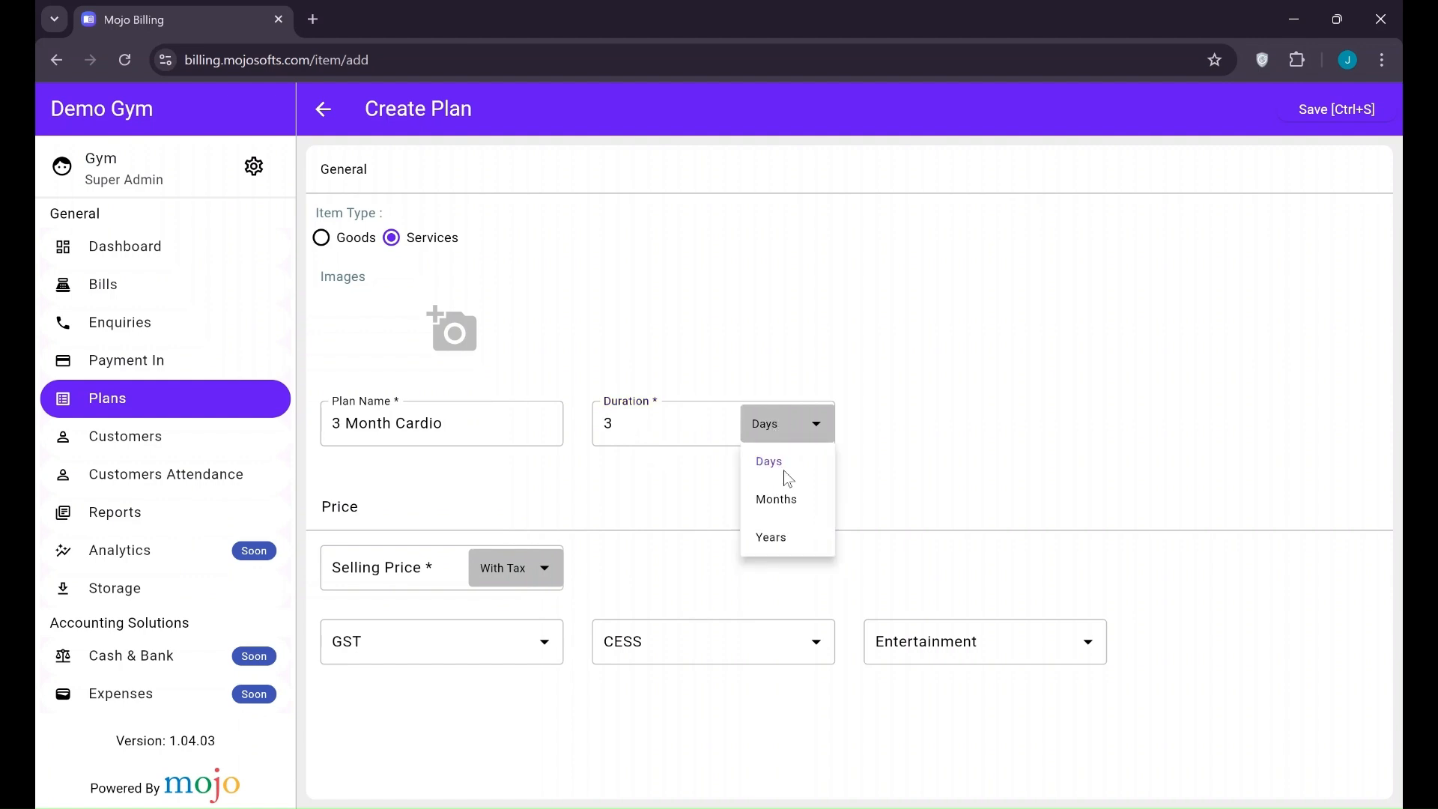
pyautogui.click(796, 504)
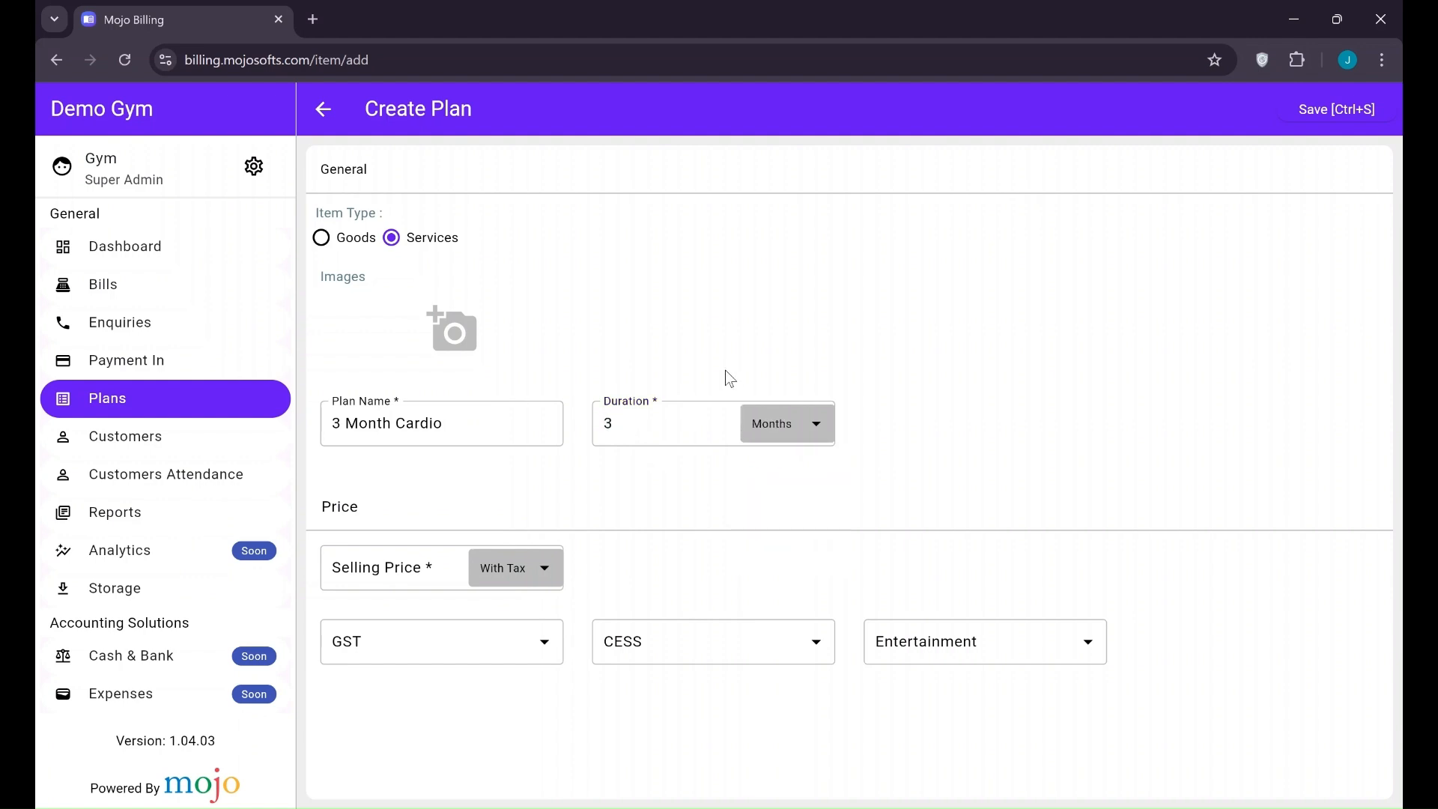
pyautogui.click(773, 434)
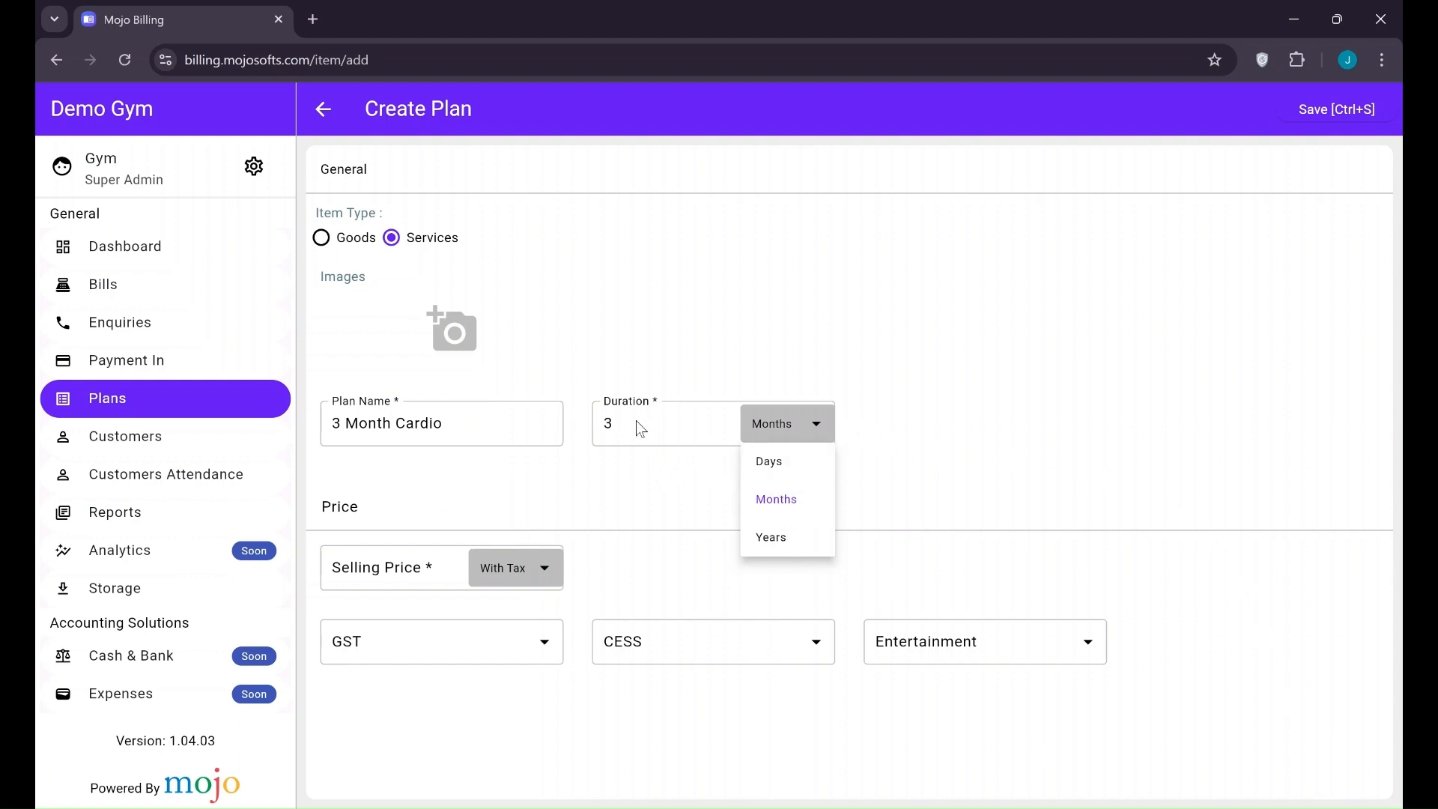
pyautogui.click(783, 501)
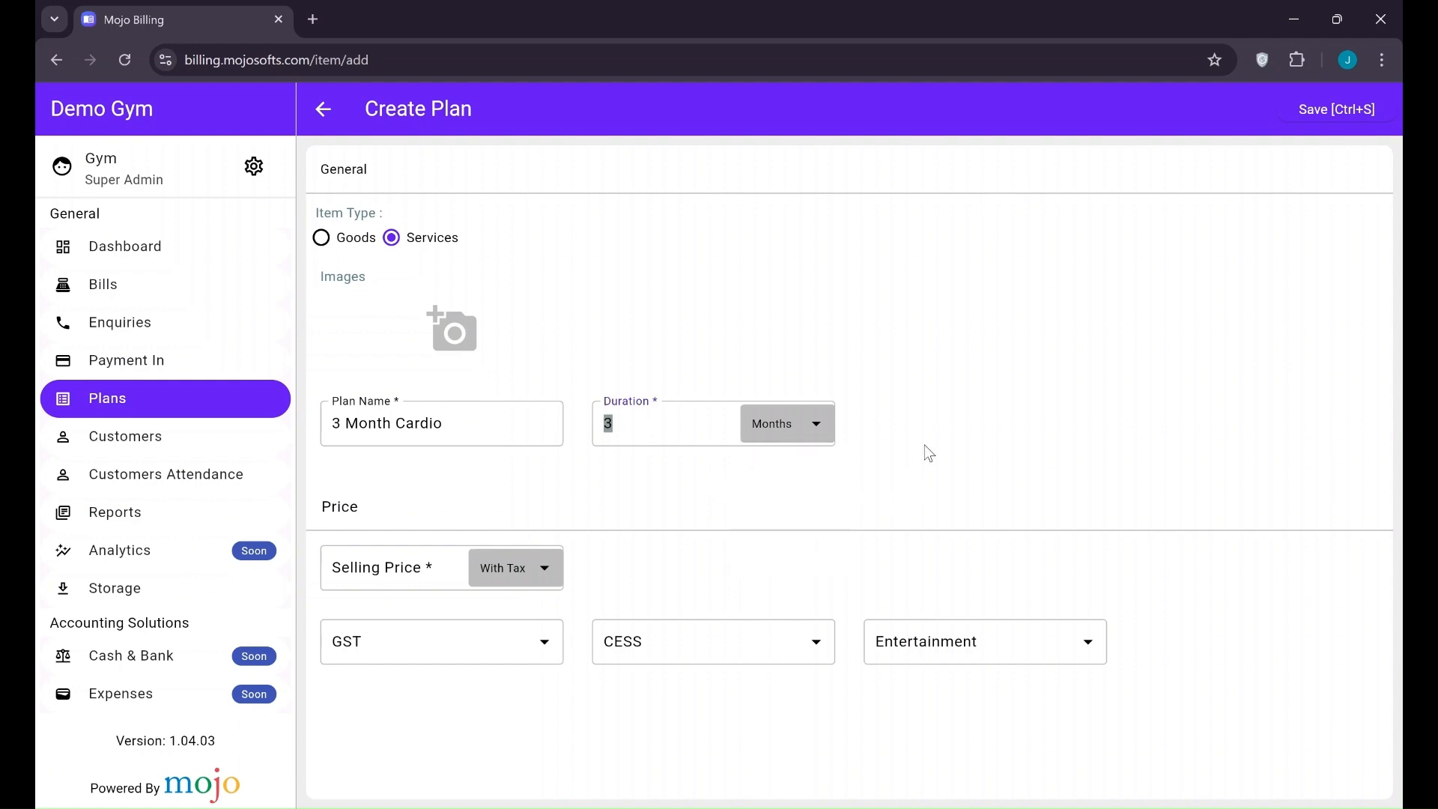
# Enter a selling price of 3500 and save the plan
pyautogui.scroll(-1, 924, 447)
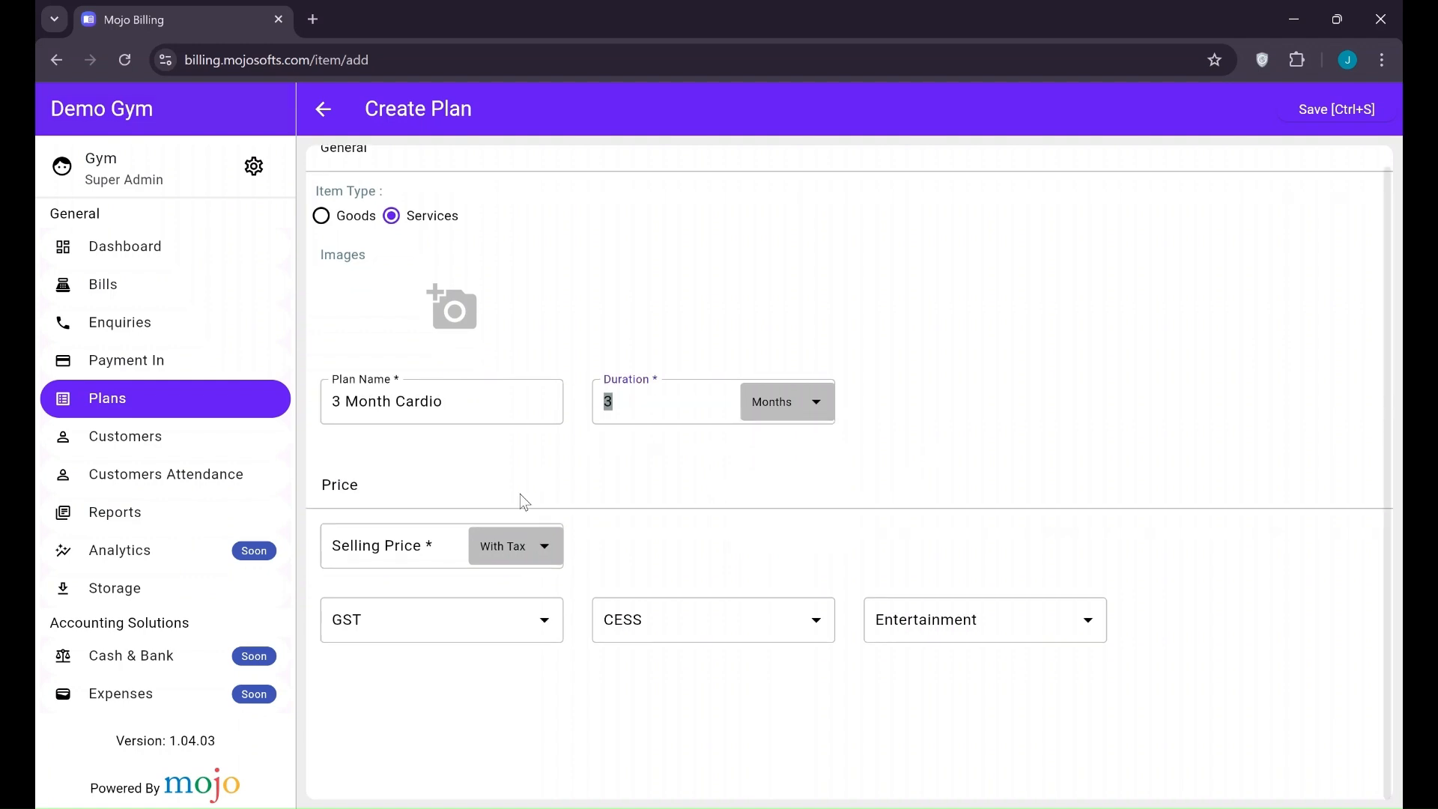
pyautogui.click(382, 560)
pyautogui.write('3500')
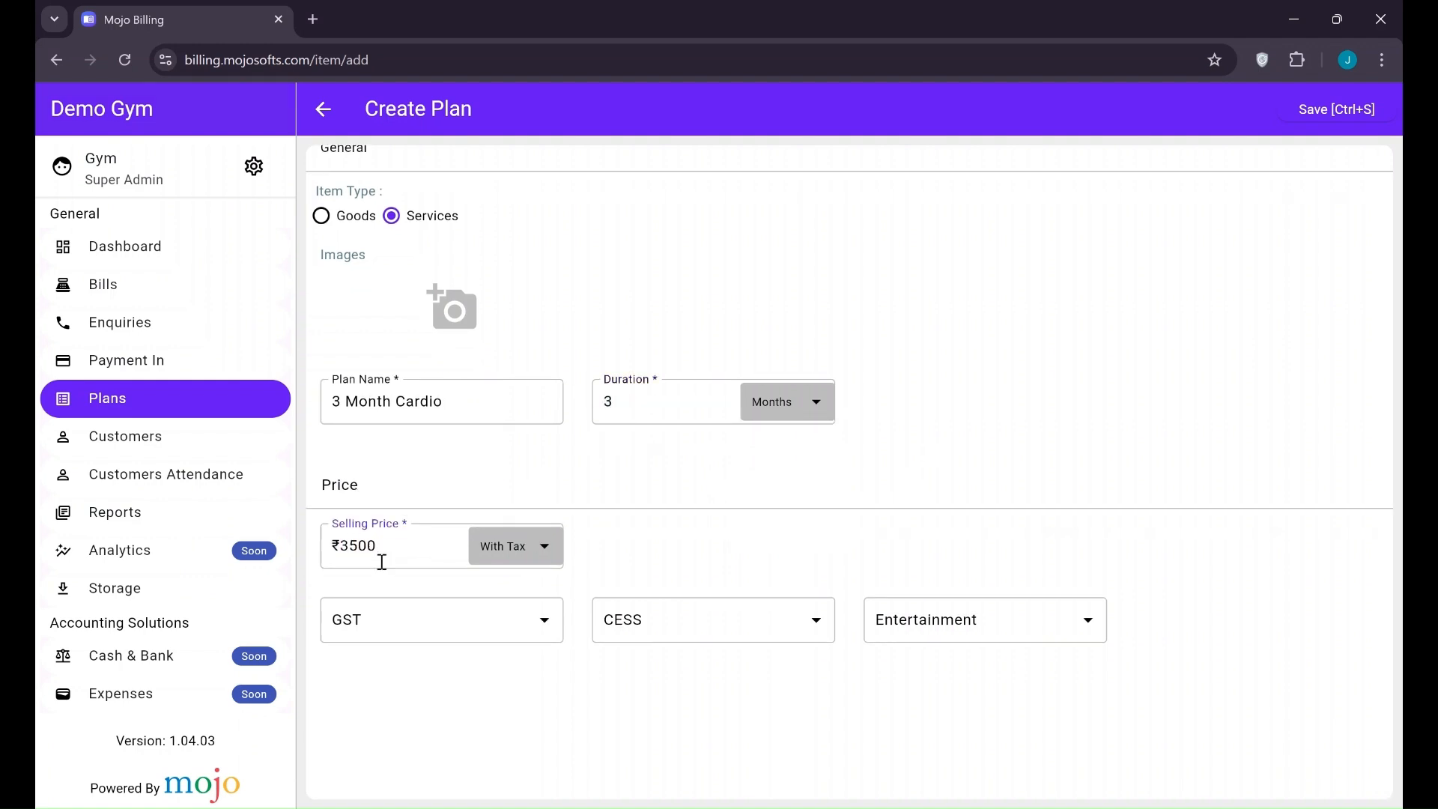
pyautogui.scroll(1, 1005, 461)
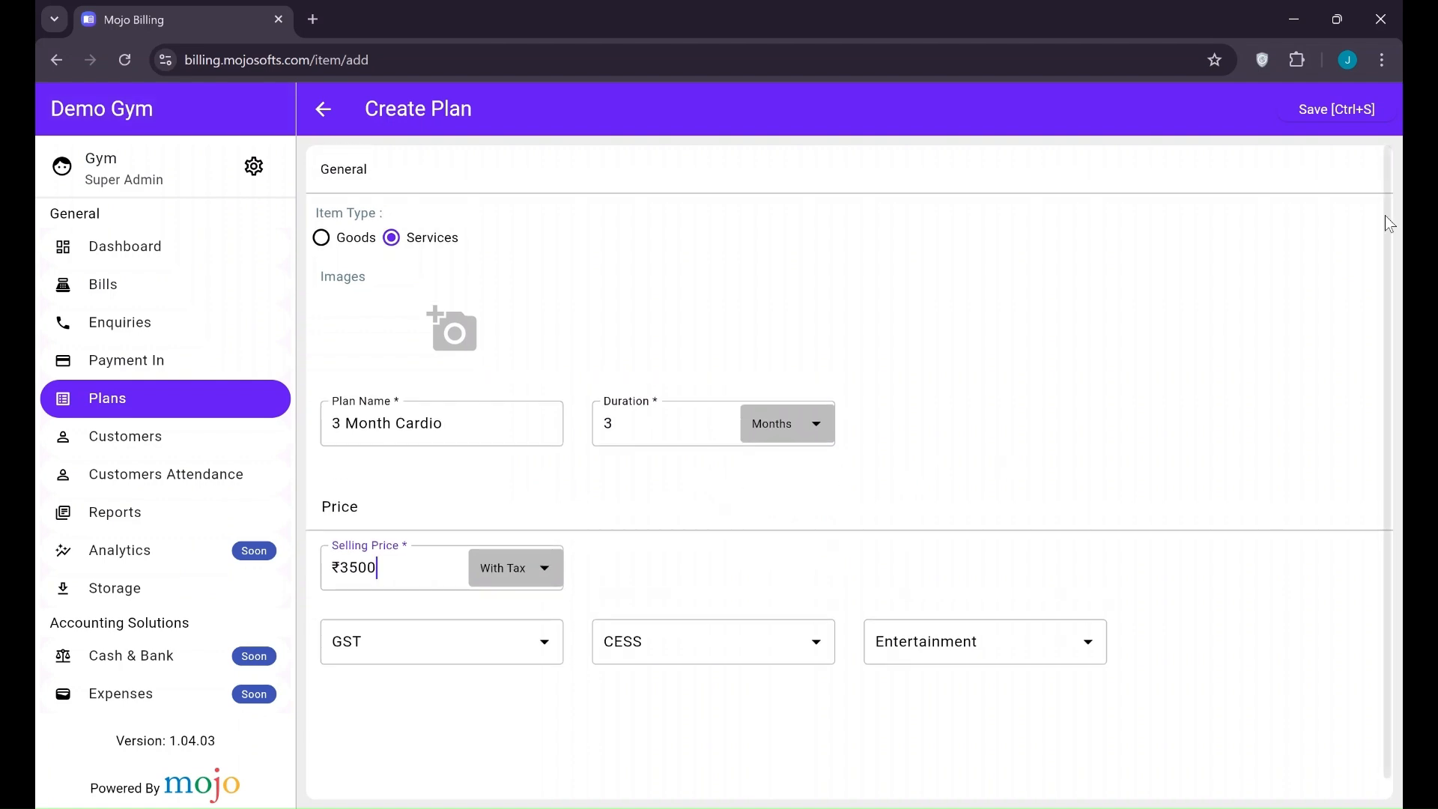
pyautogui.click(1325, 103)
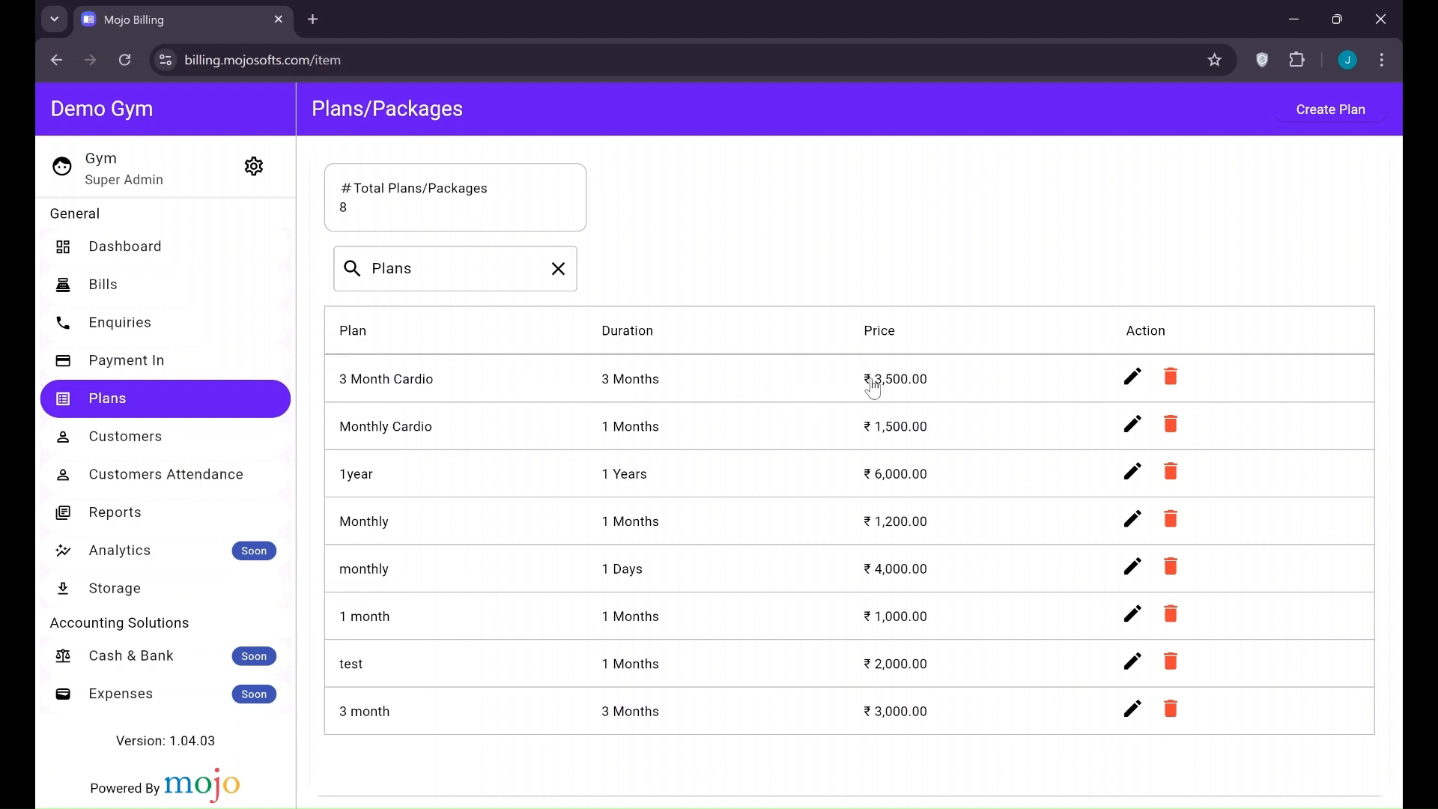
# View the 3 Month Cardio plan, then change the 3 month plan's price to ₹3,100 and save
pyautogui.click(510, 376)
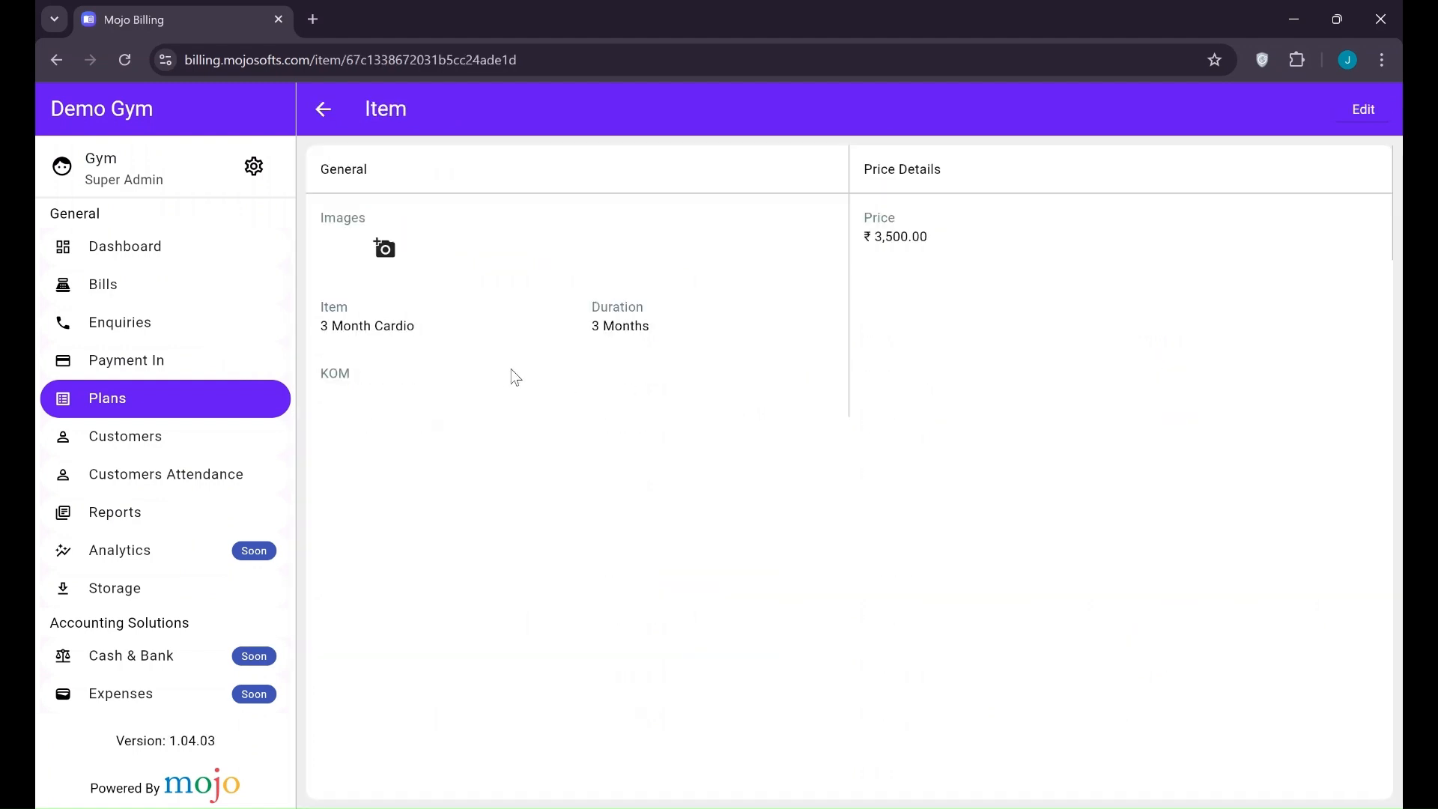
pyautogui.click(328, 110)
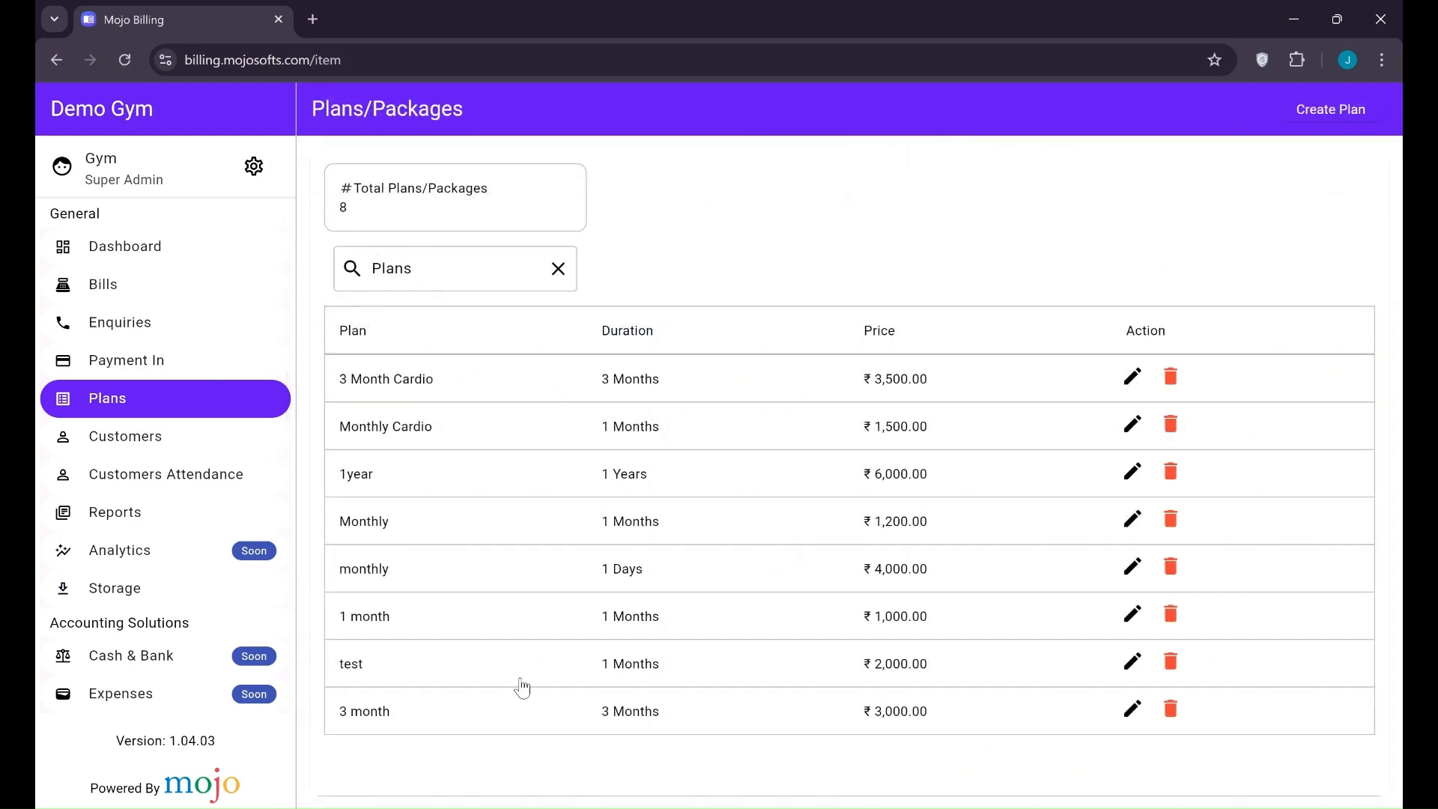
pyautogui.click(1134, 708)
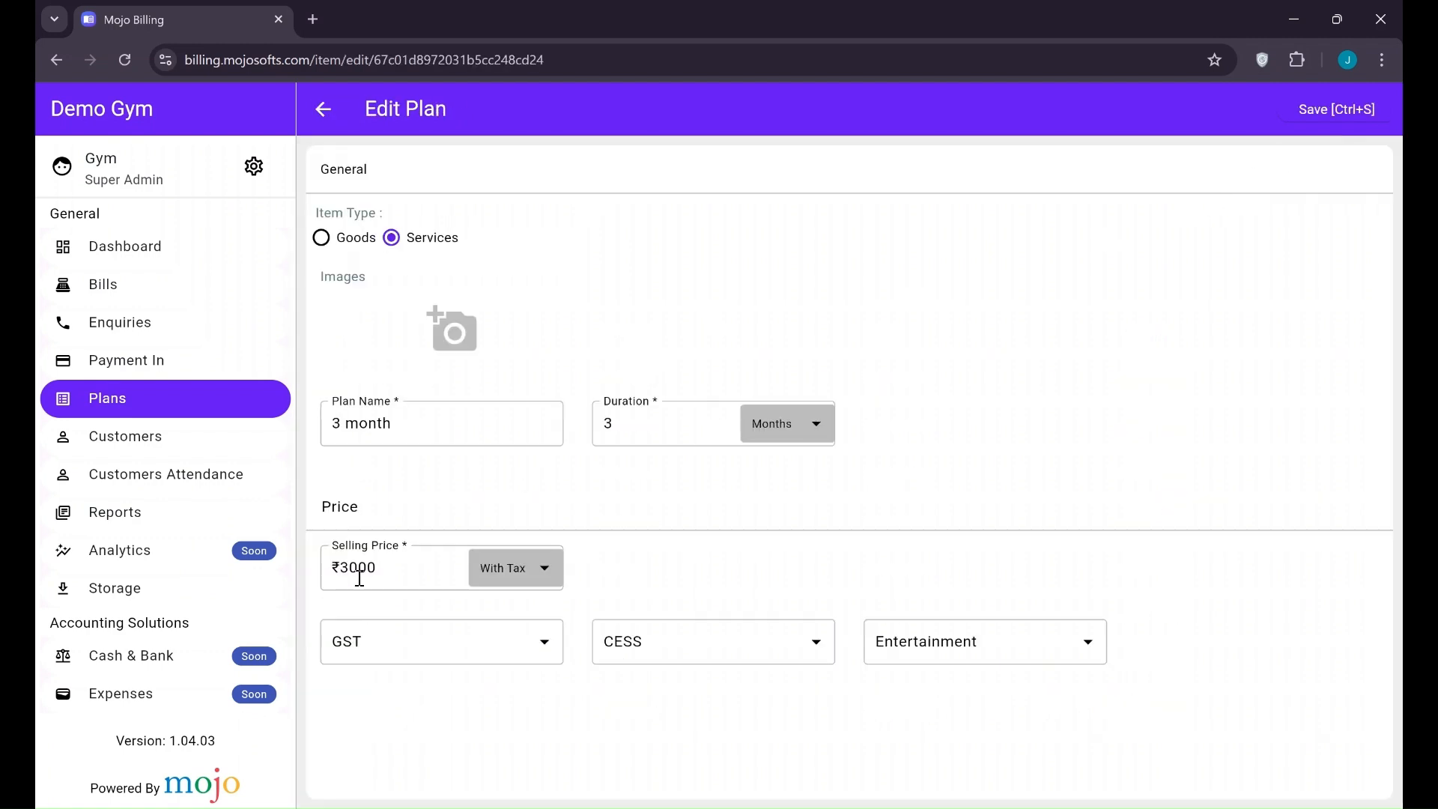
pyautogui.write('1')
pyautogui.click(1361, 110)
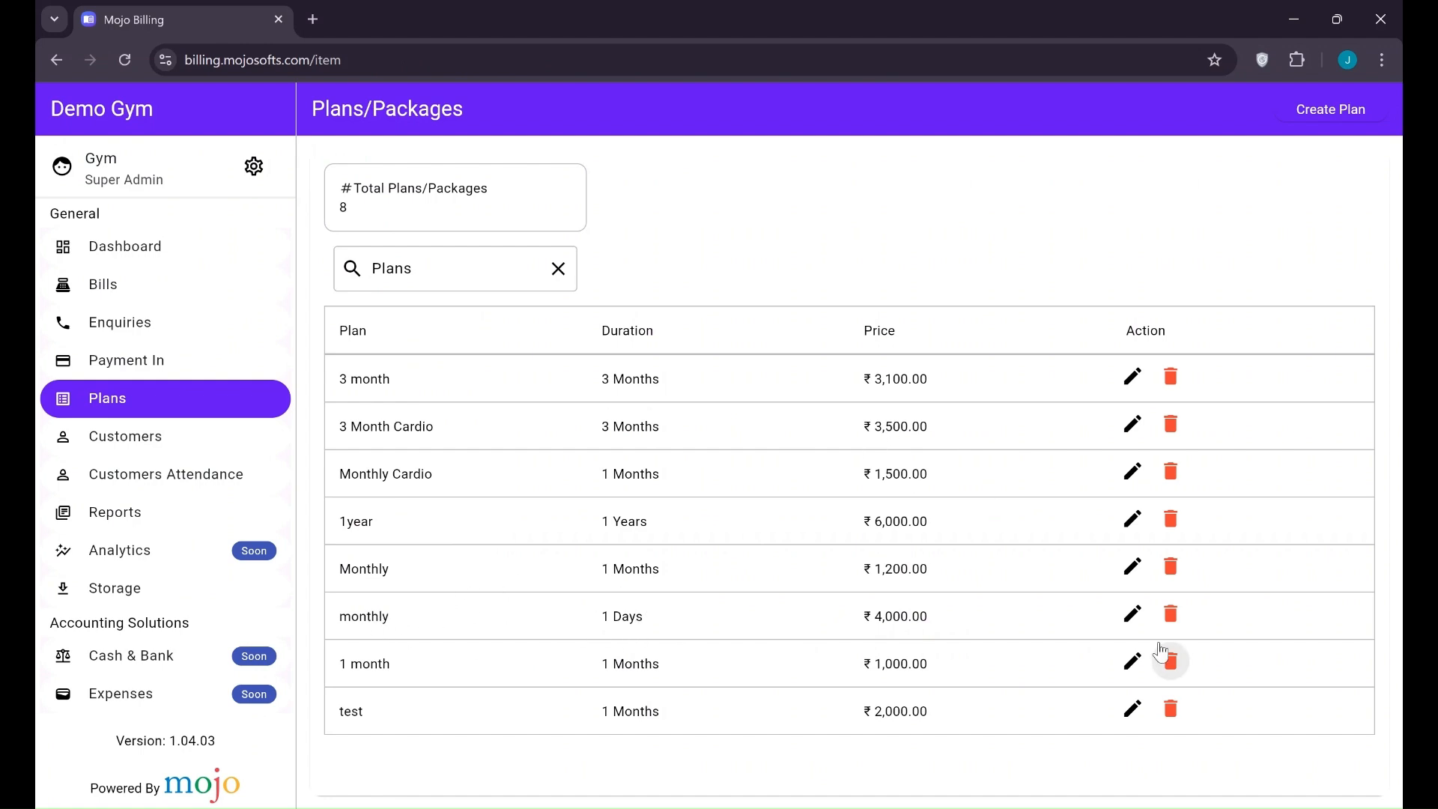
# Change the monthly plan's duration unit to Months and its price from 4000 to 1000, and save
pyautogui.click(1132, 613)
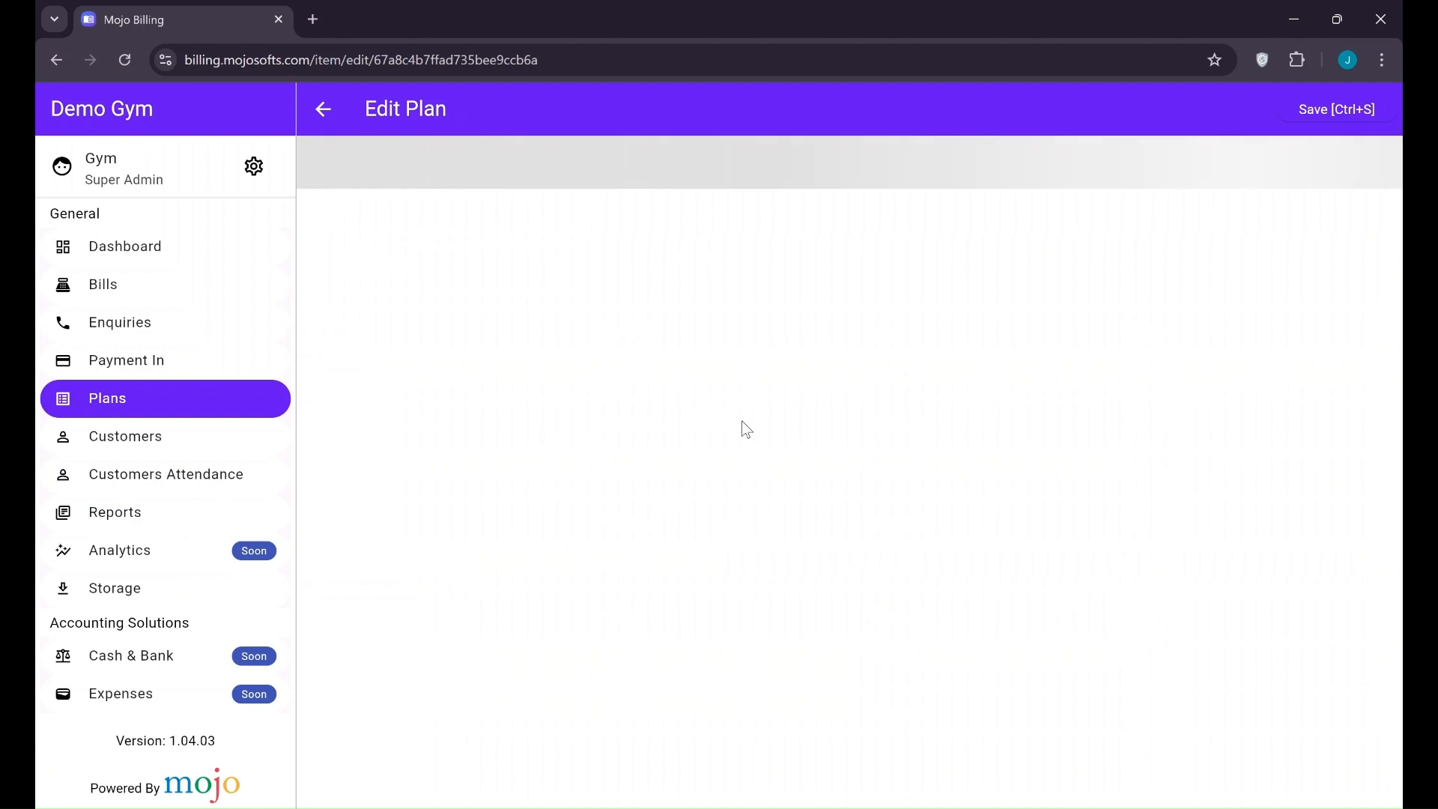
pyautogui.click(777, 433)
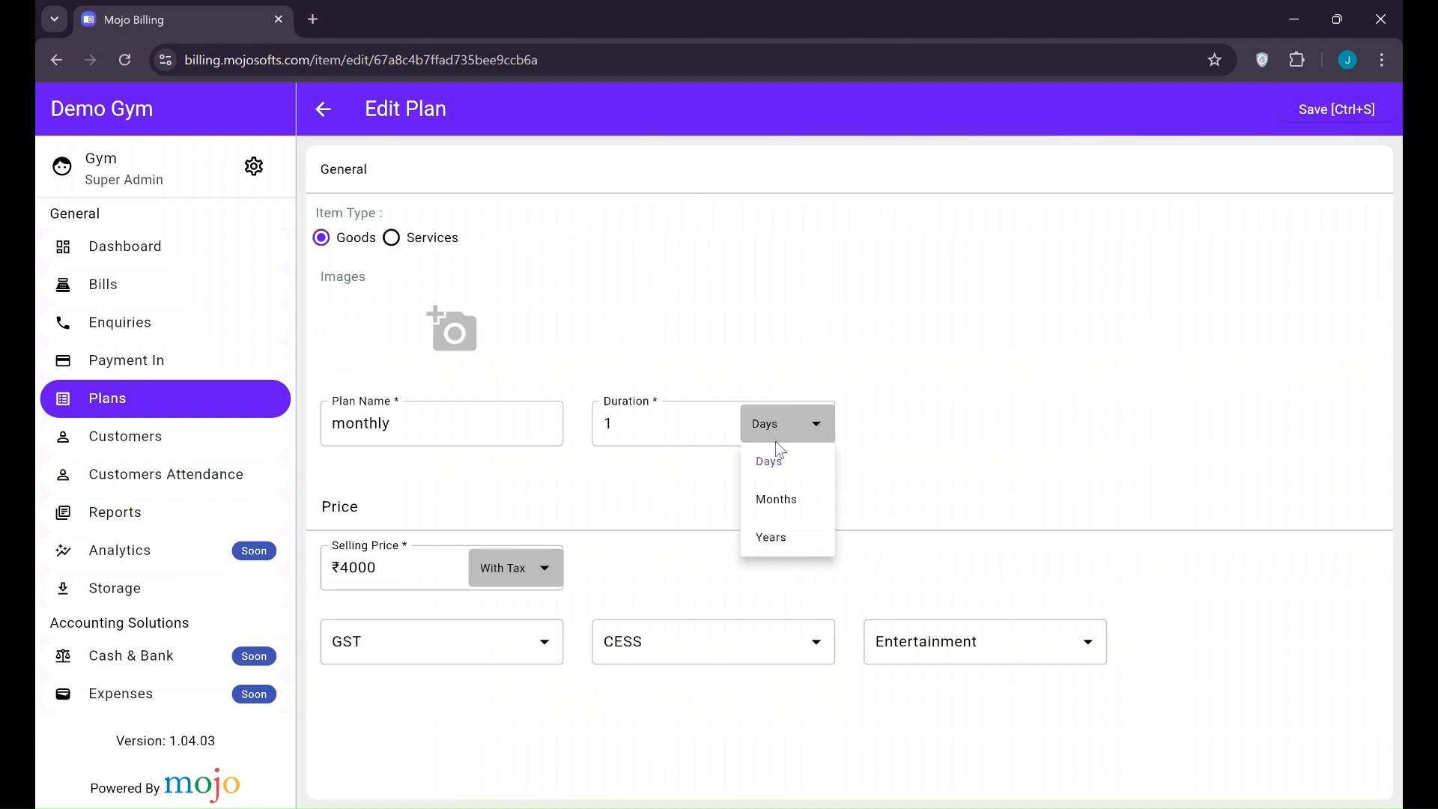
pyautogui.click(776, 499)
pyautogui.click(337, 575)
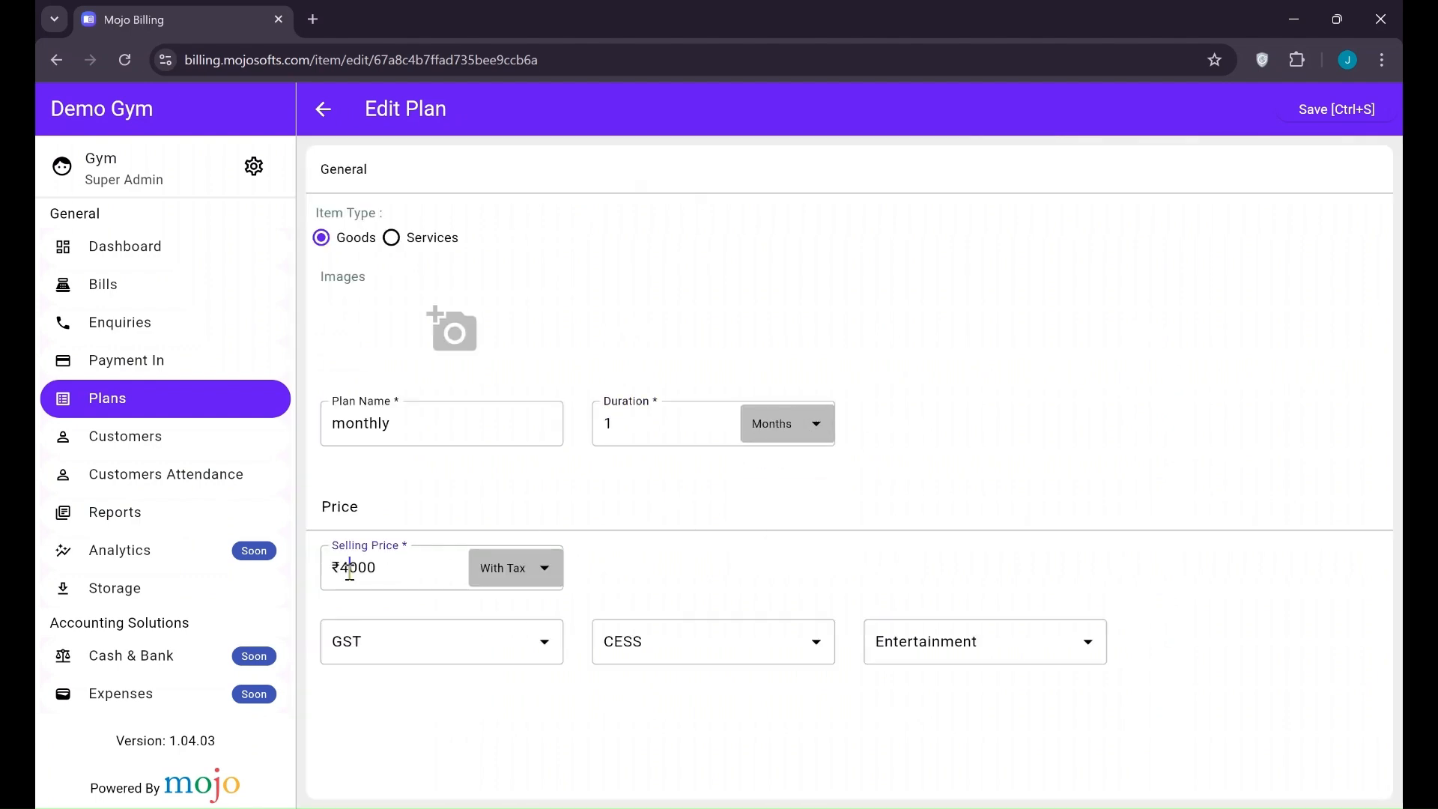
pyautogui.doubleClick(338, 573)
pyautogui.write('1000')
pyautogui.click(1303, 110)
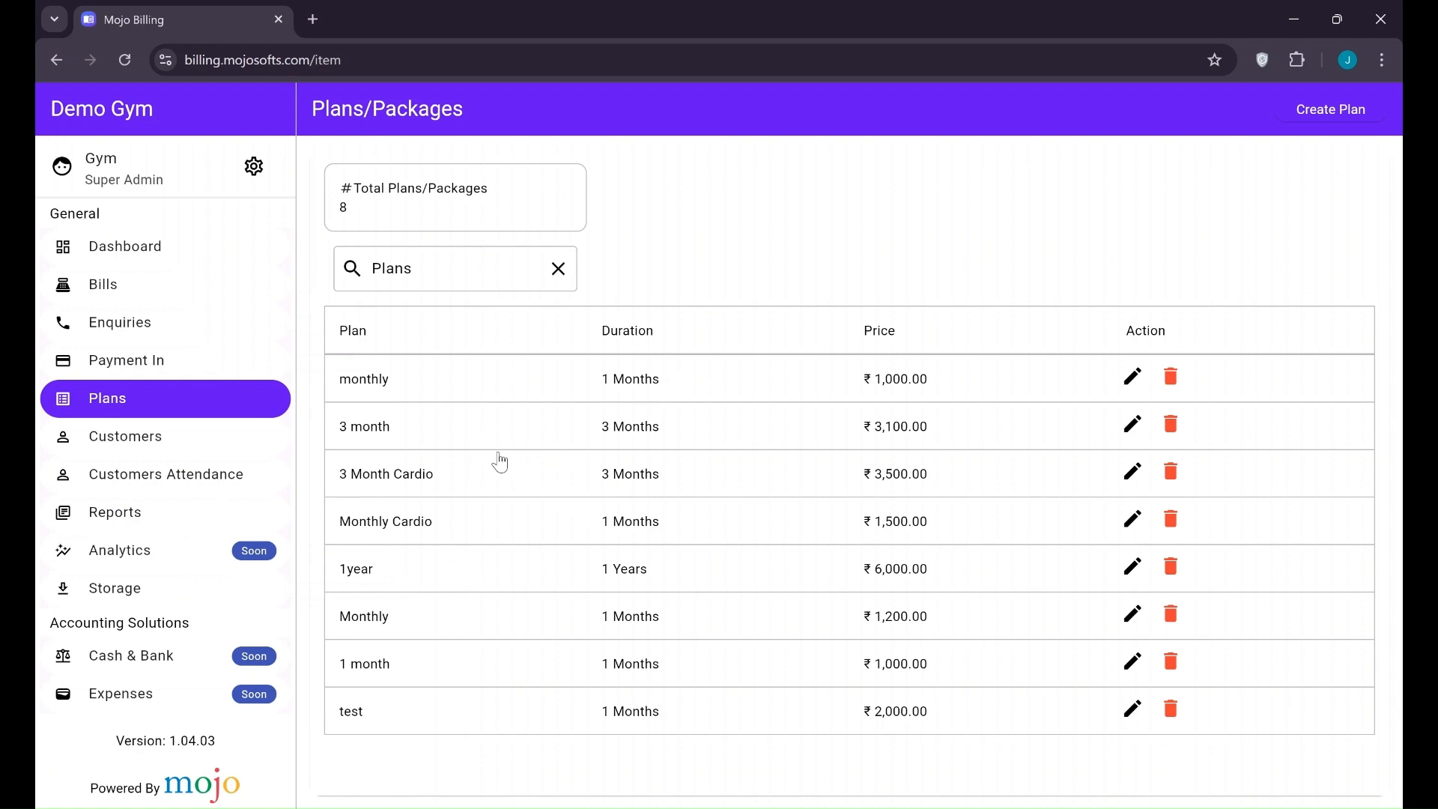
pyautogui.click(139, 456)
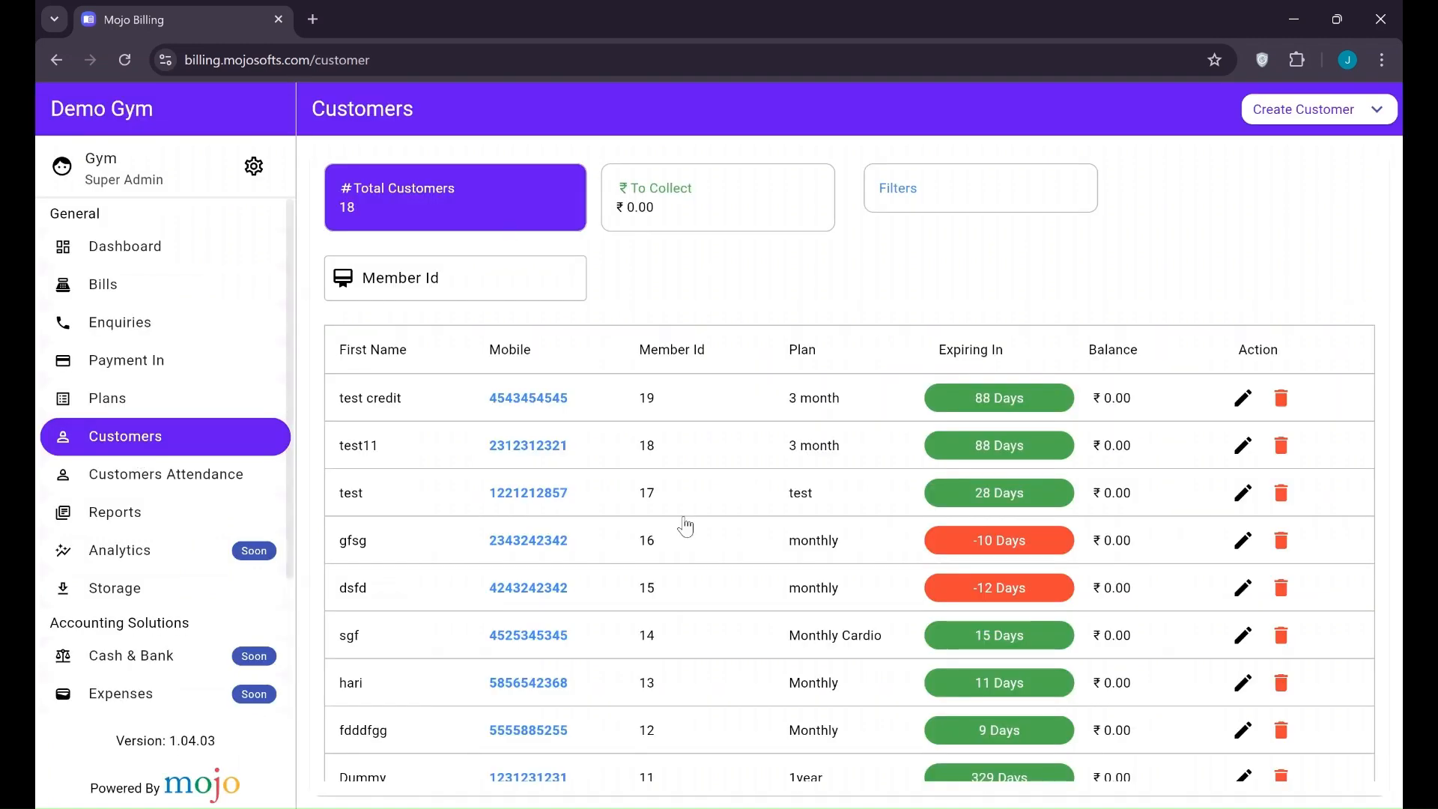
# Show only To Collect customers, return to all customers, and open the Filters panel
pyautogui.scroll(-2, 683, 460)
pyautogui.scroll(2, 683, 465)
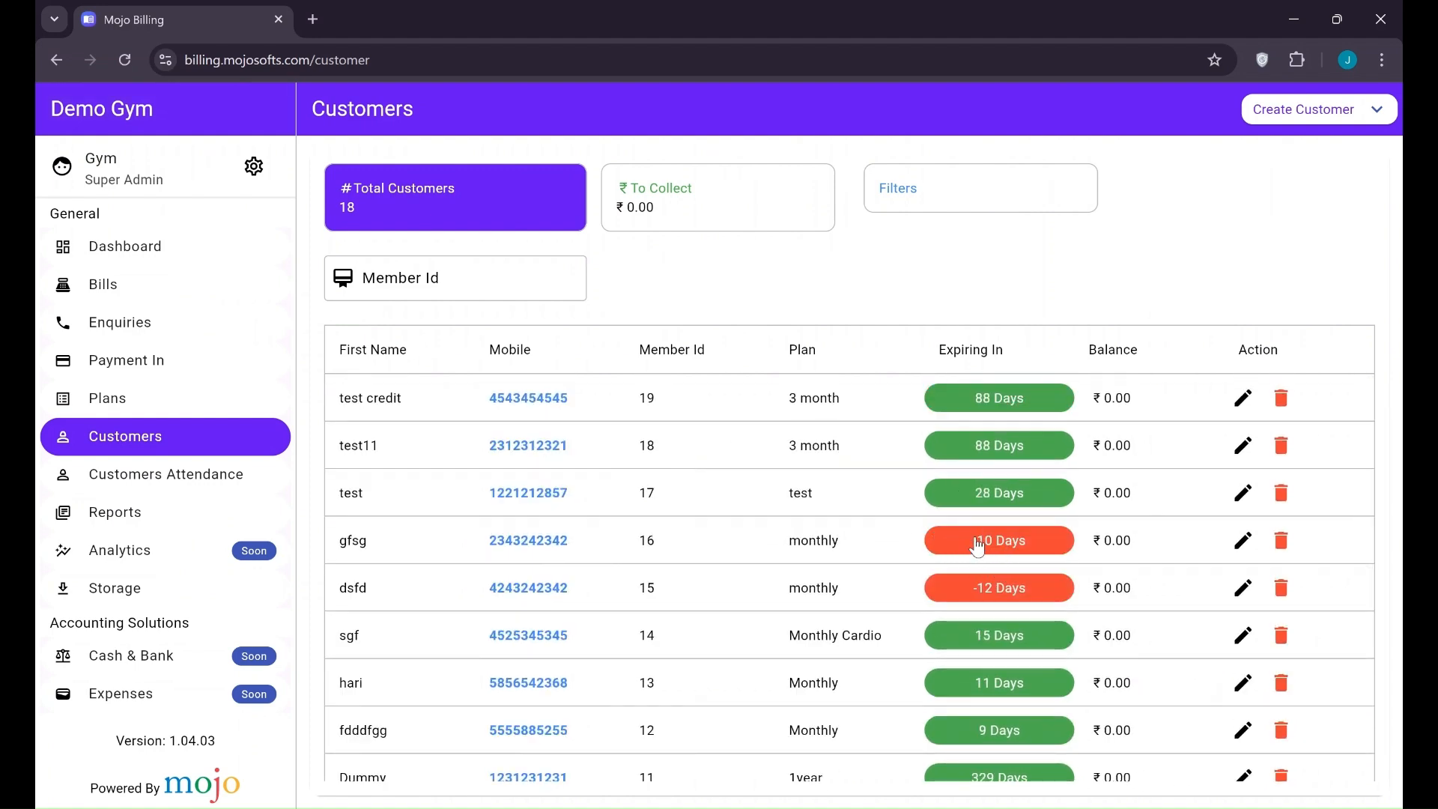
pyautogui.scroll(-5, 853, 545)
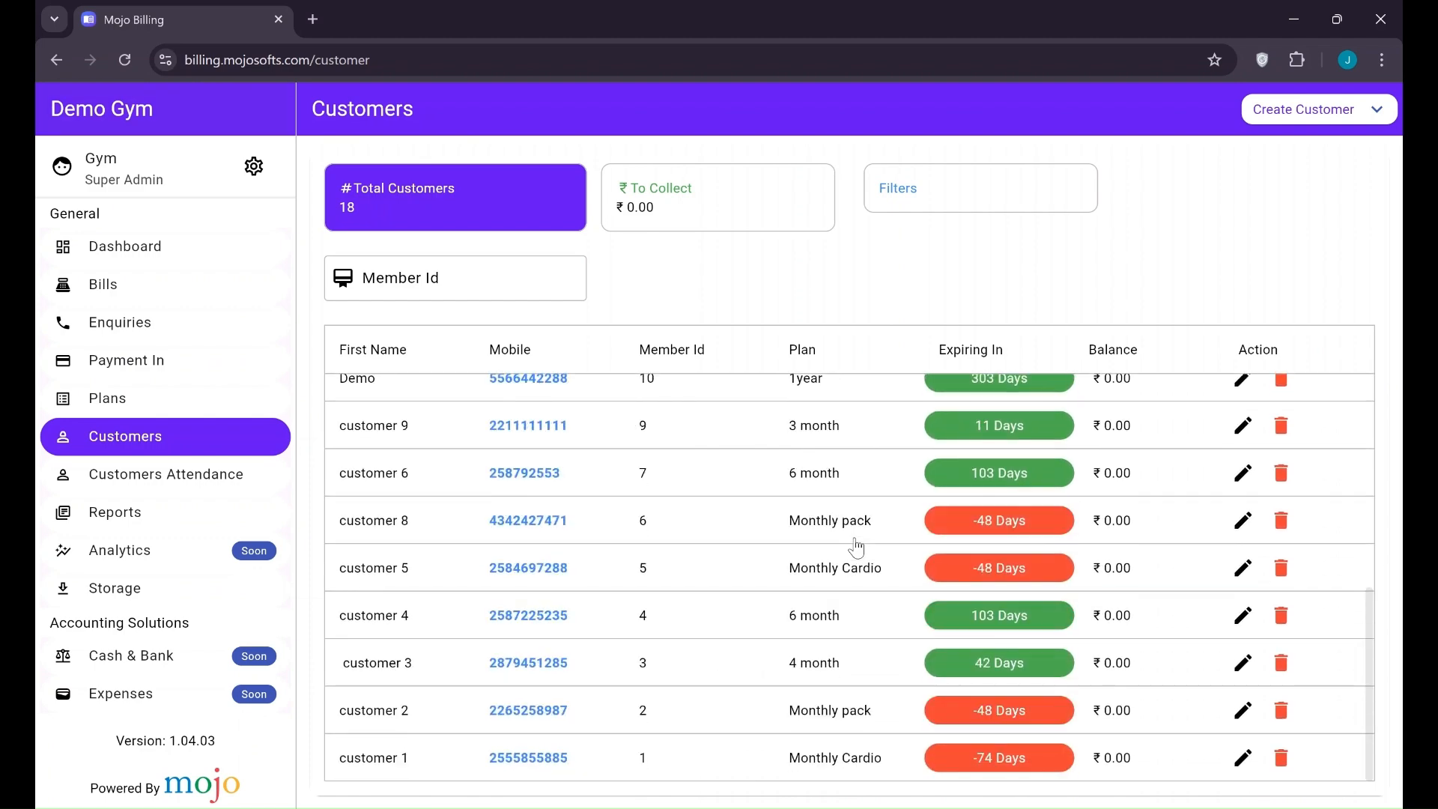
pyautogui.scroll(5, 856, 546)
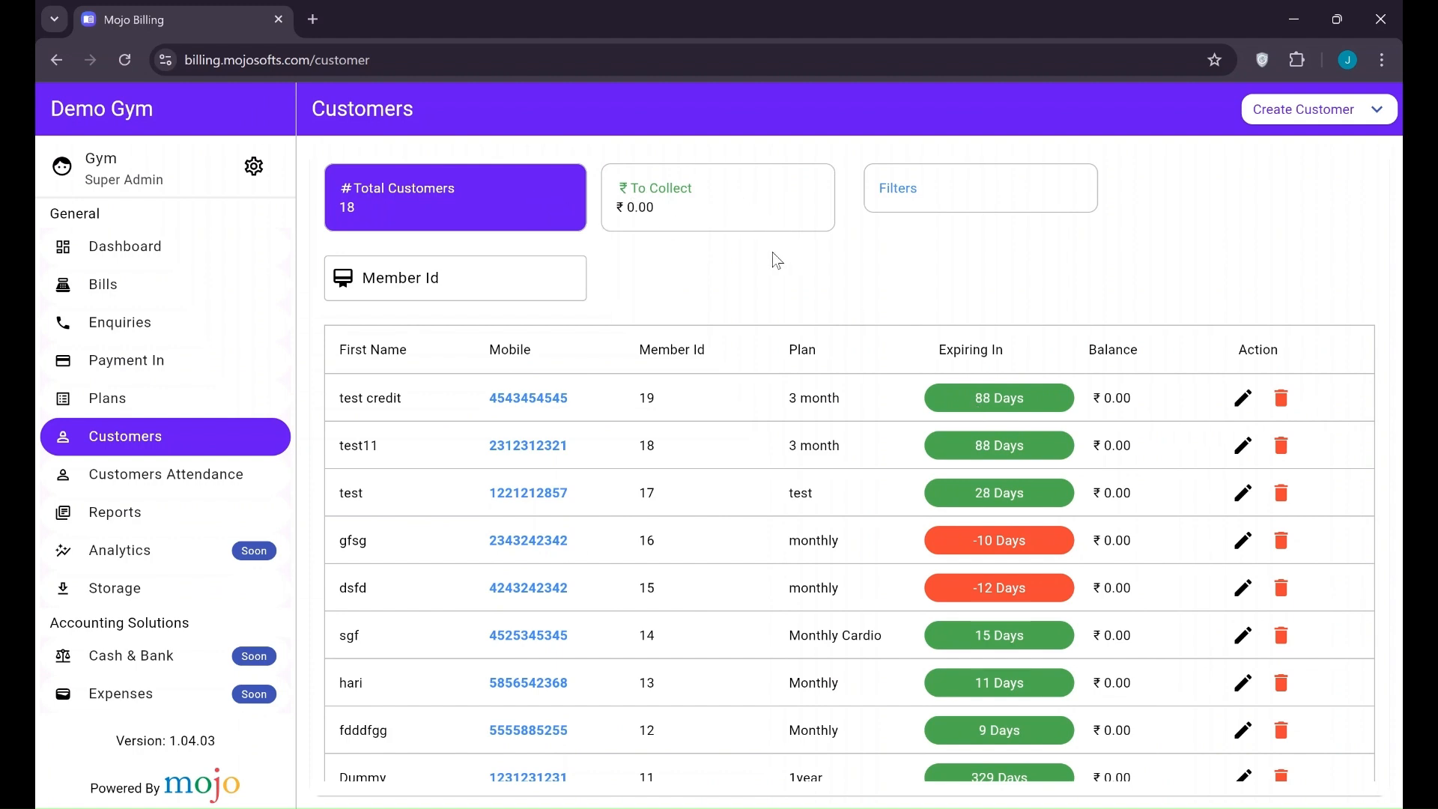
pyautogui.click(697, 211)
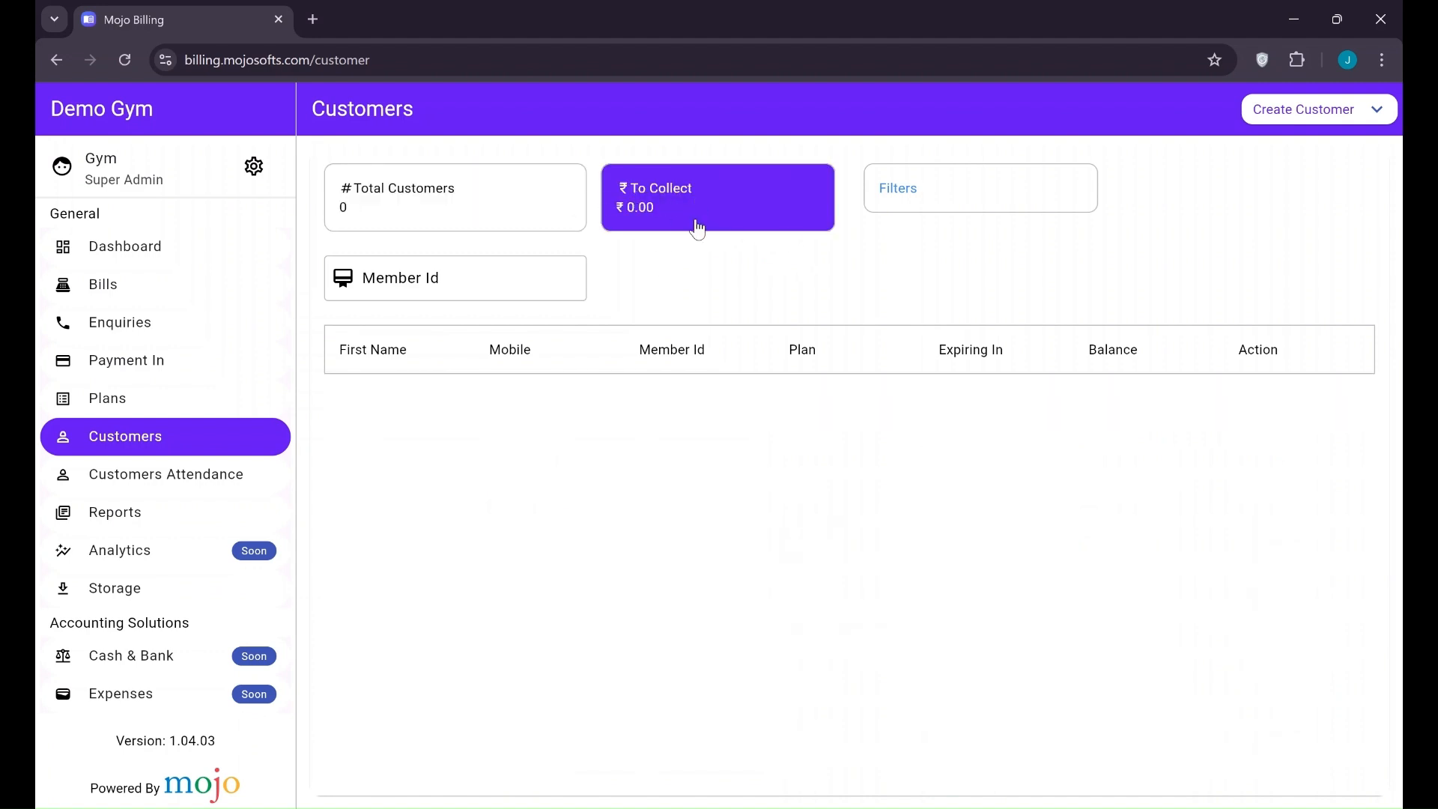
pyautogui.click(454, 208)
pyautogui.click(982, 182)
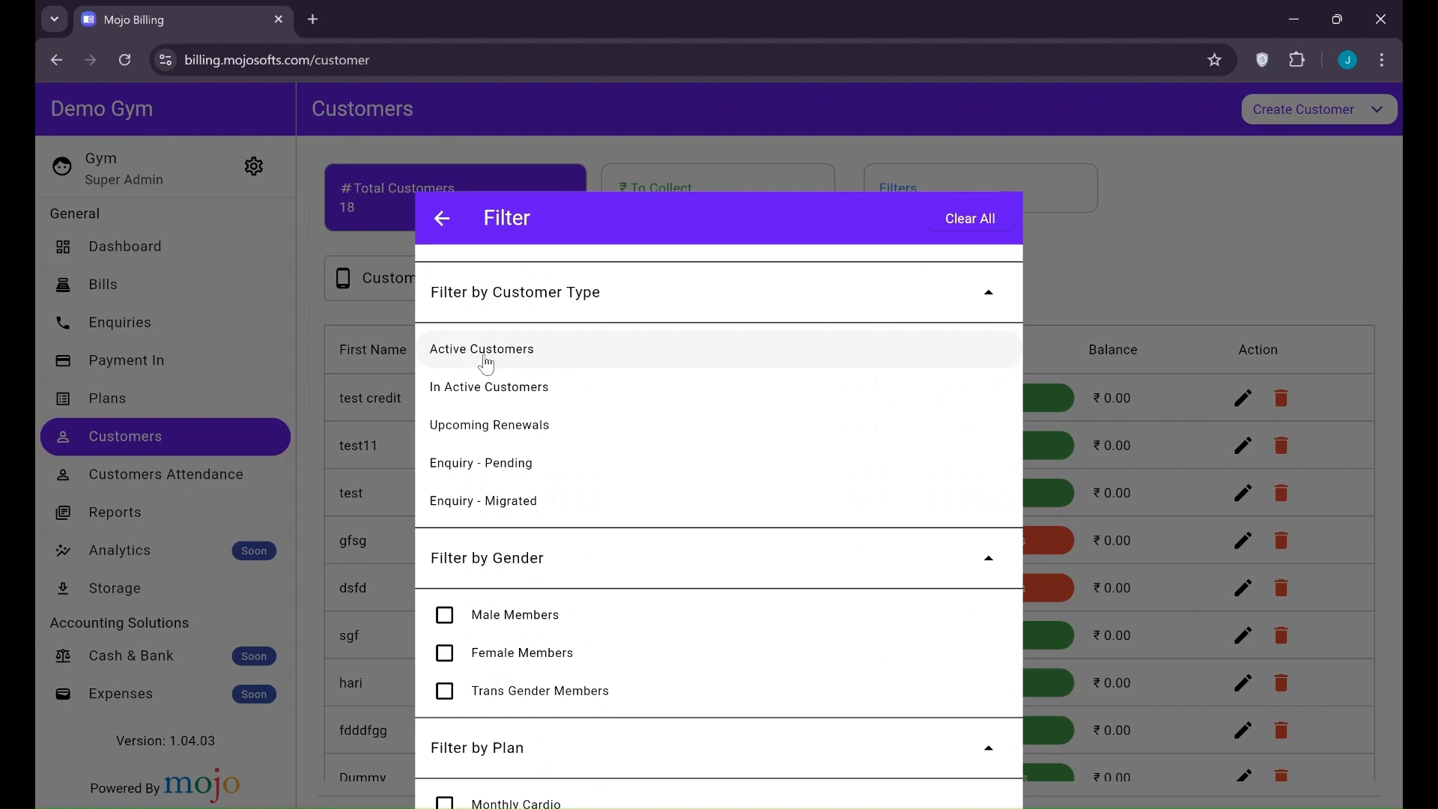
# Filter customers to upcoming renewals, male members and the 1year plan
pyautogui.click(498, 425)
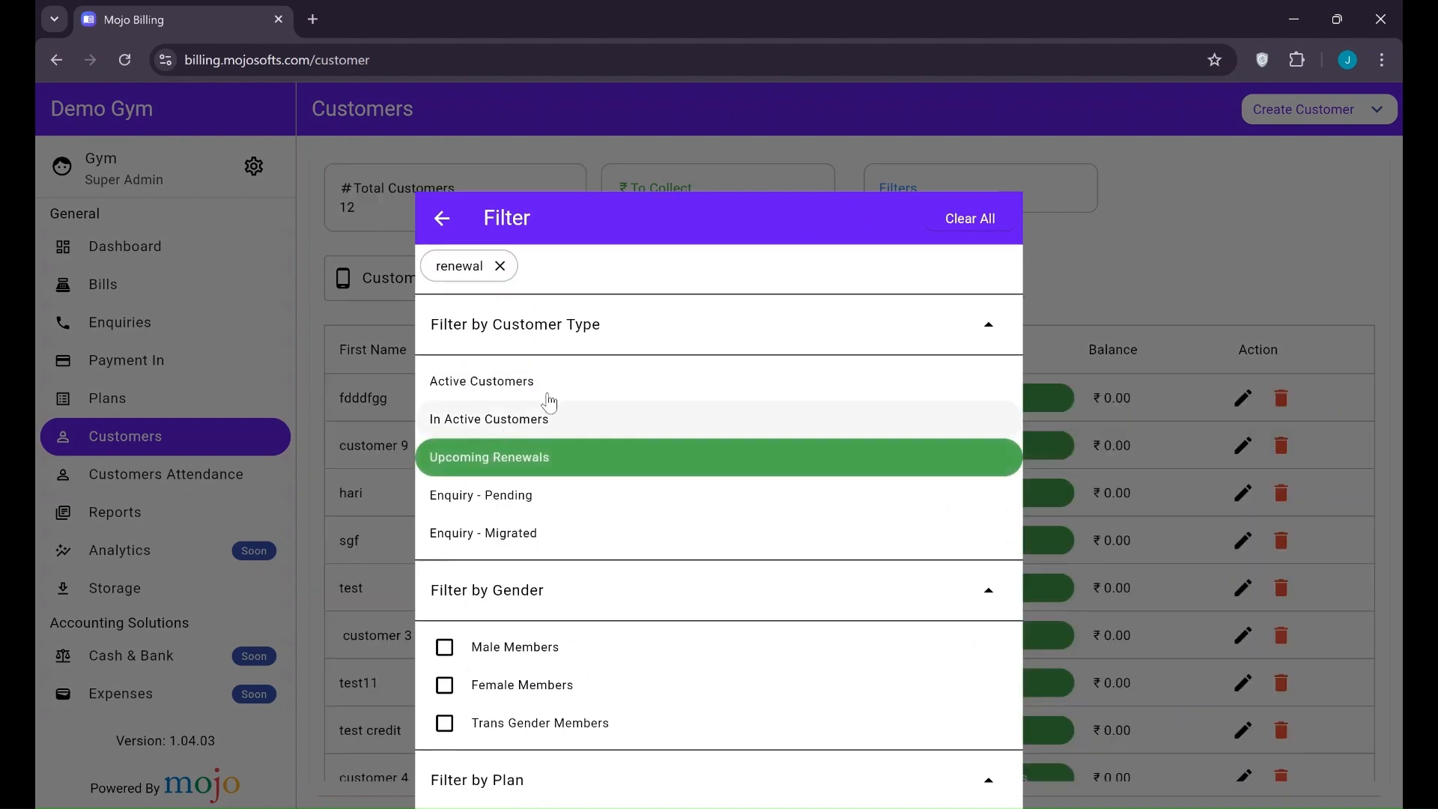
pyautogui.click(1066, 235)
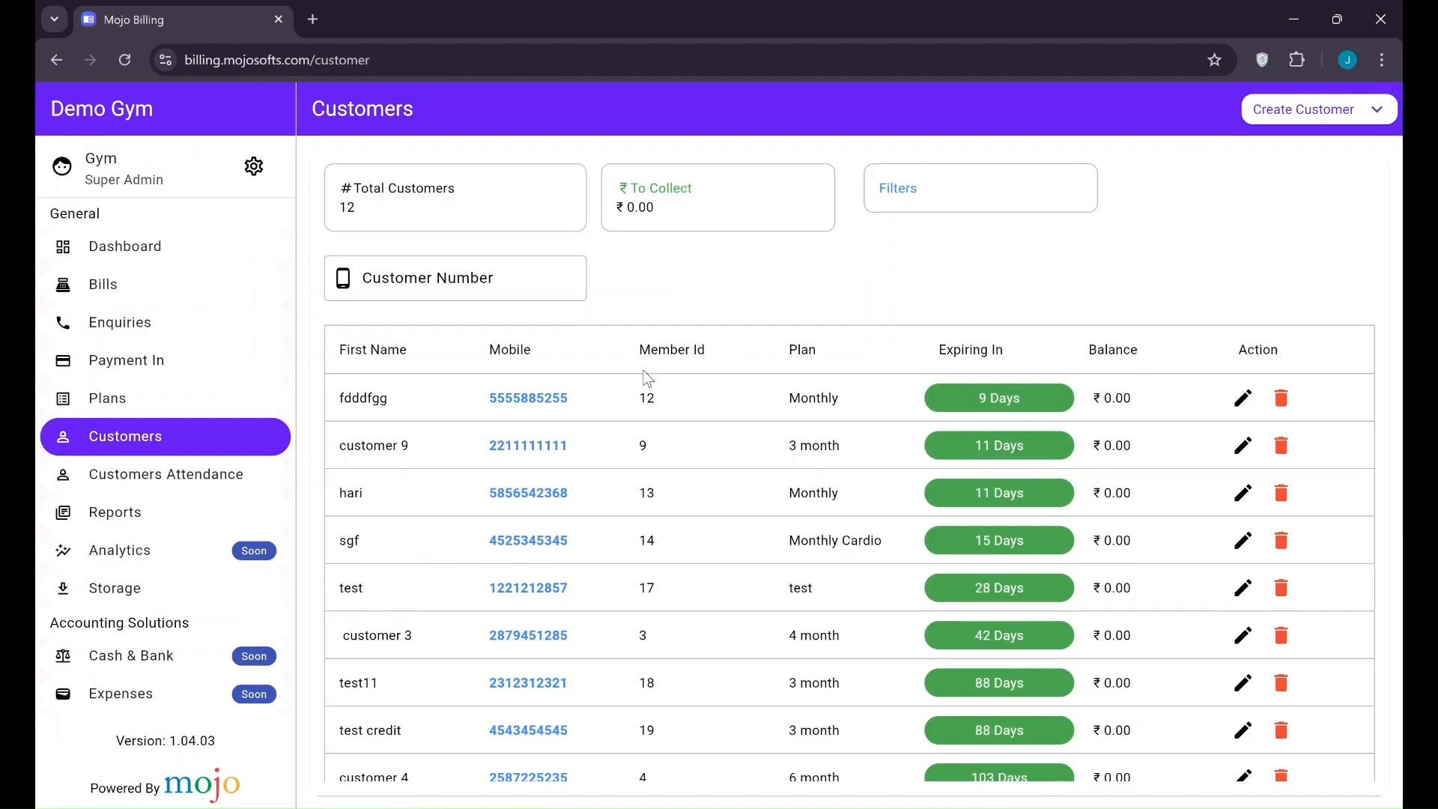
pyautogui.click(1027, 177)
pyautogui.scroll(-2, 609, 498)
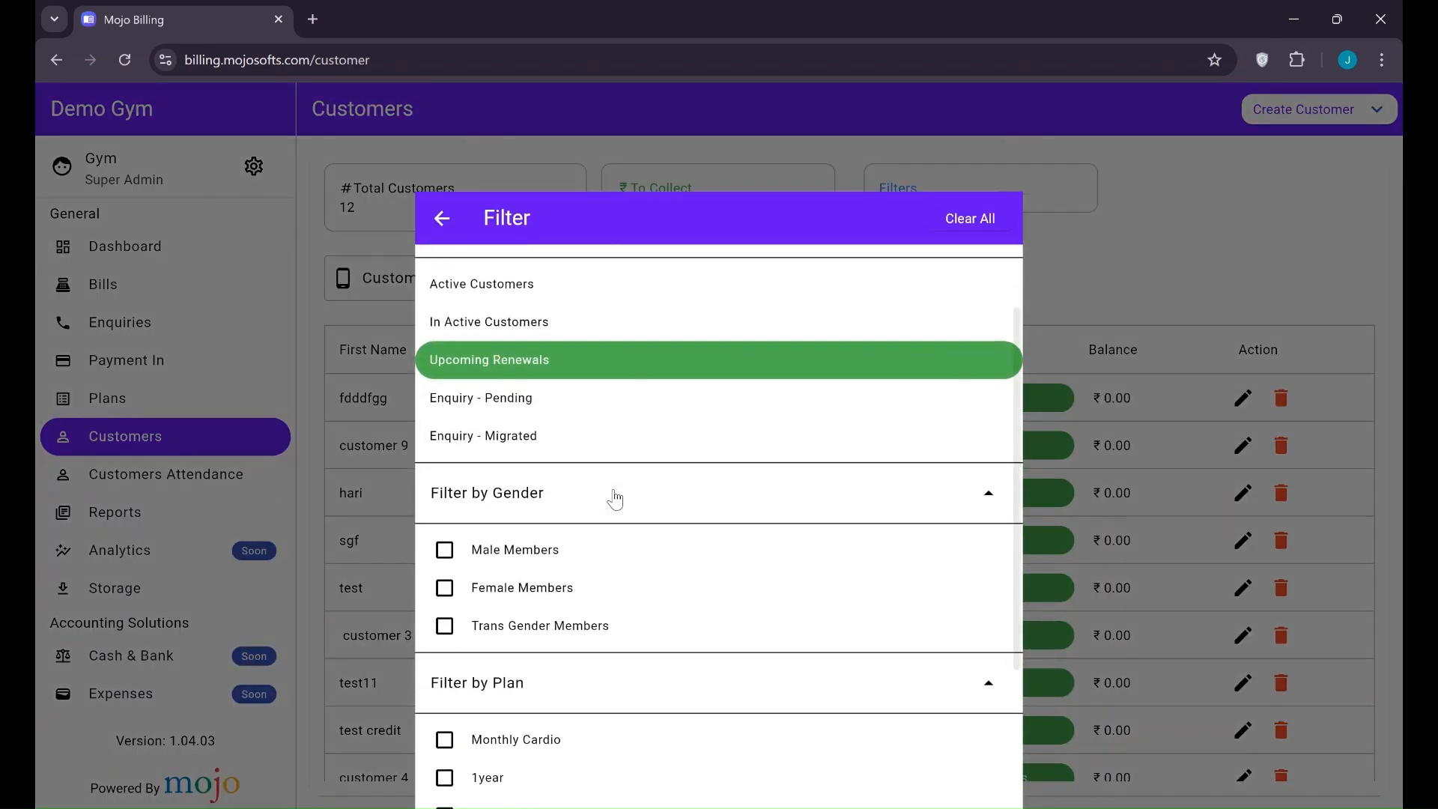
pyautogui.click(444, 554)
pyautogui.click(1116, 289)
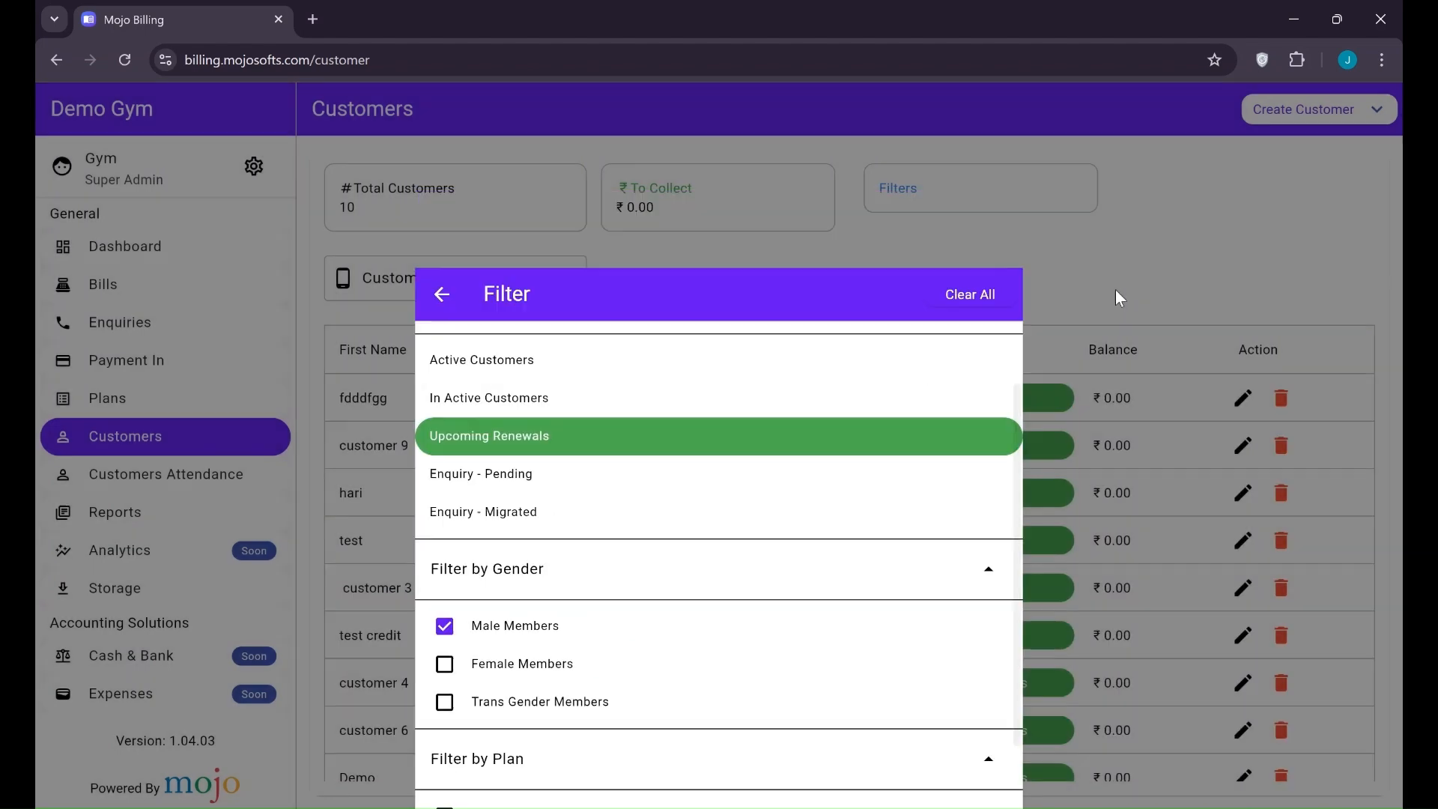
pyautogui.click(925, 204)
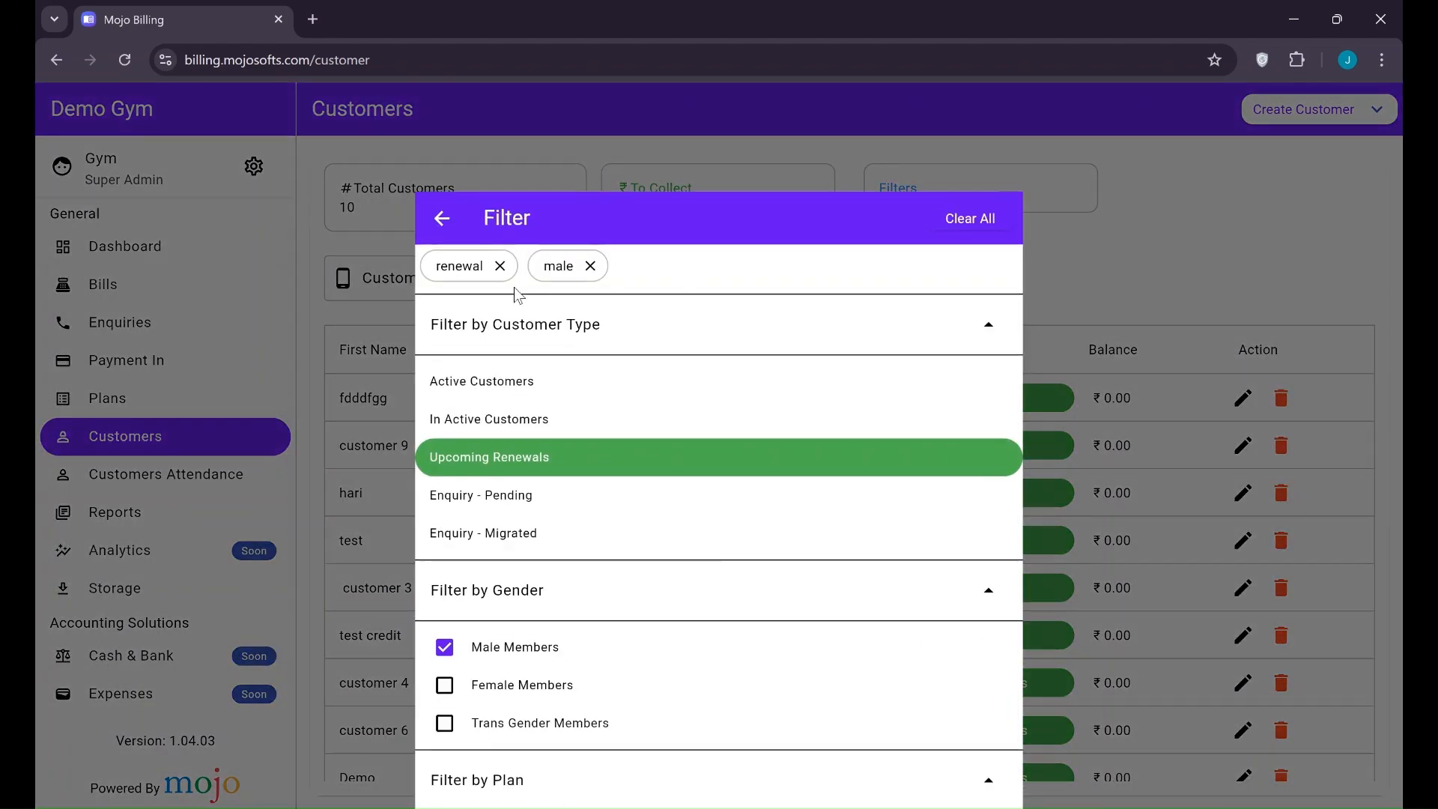
pyautogui.scroll(-3, 525, 472)
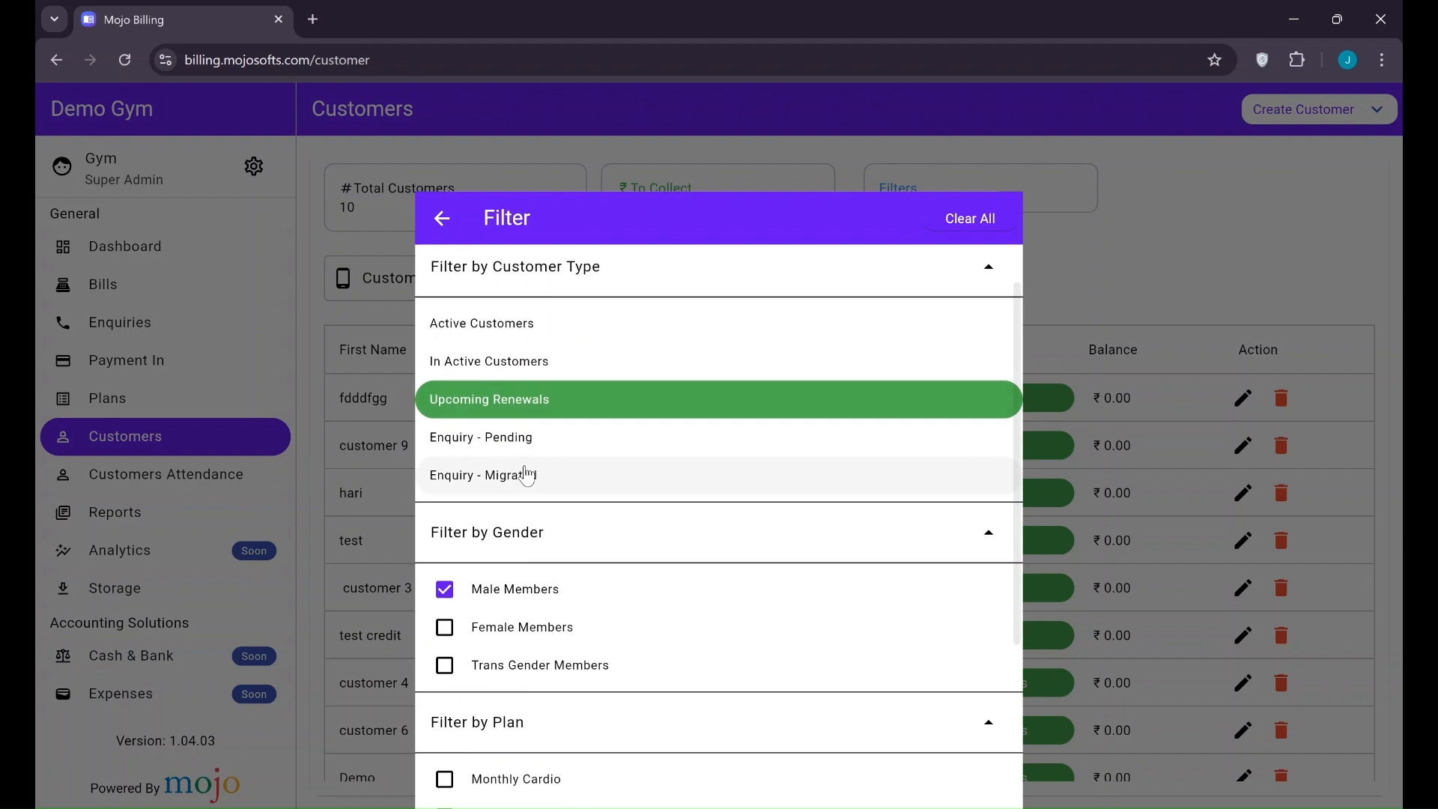
pyautogui.scroll(-2, 525, 471)
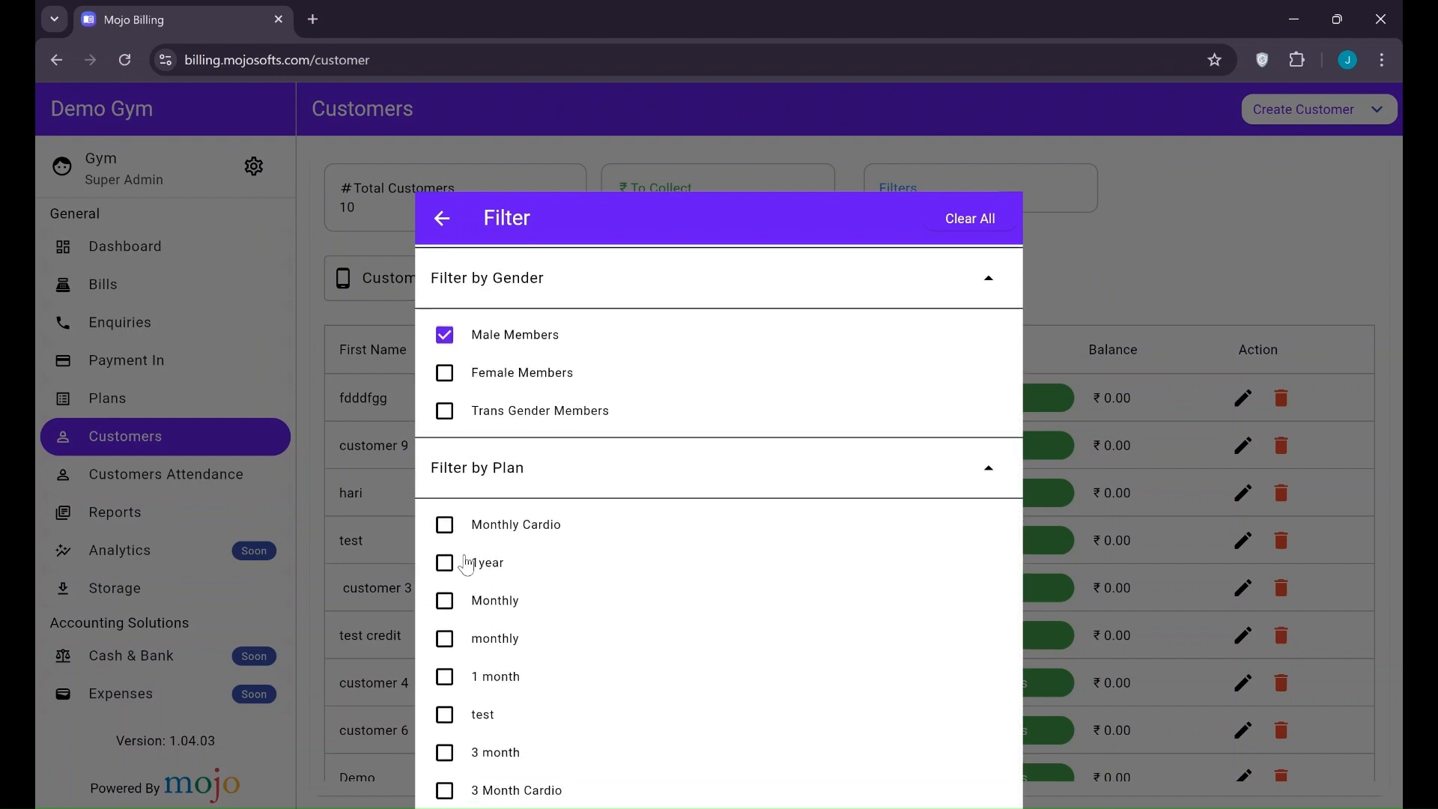
pyautogui.click(444, 563)
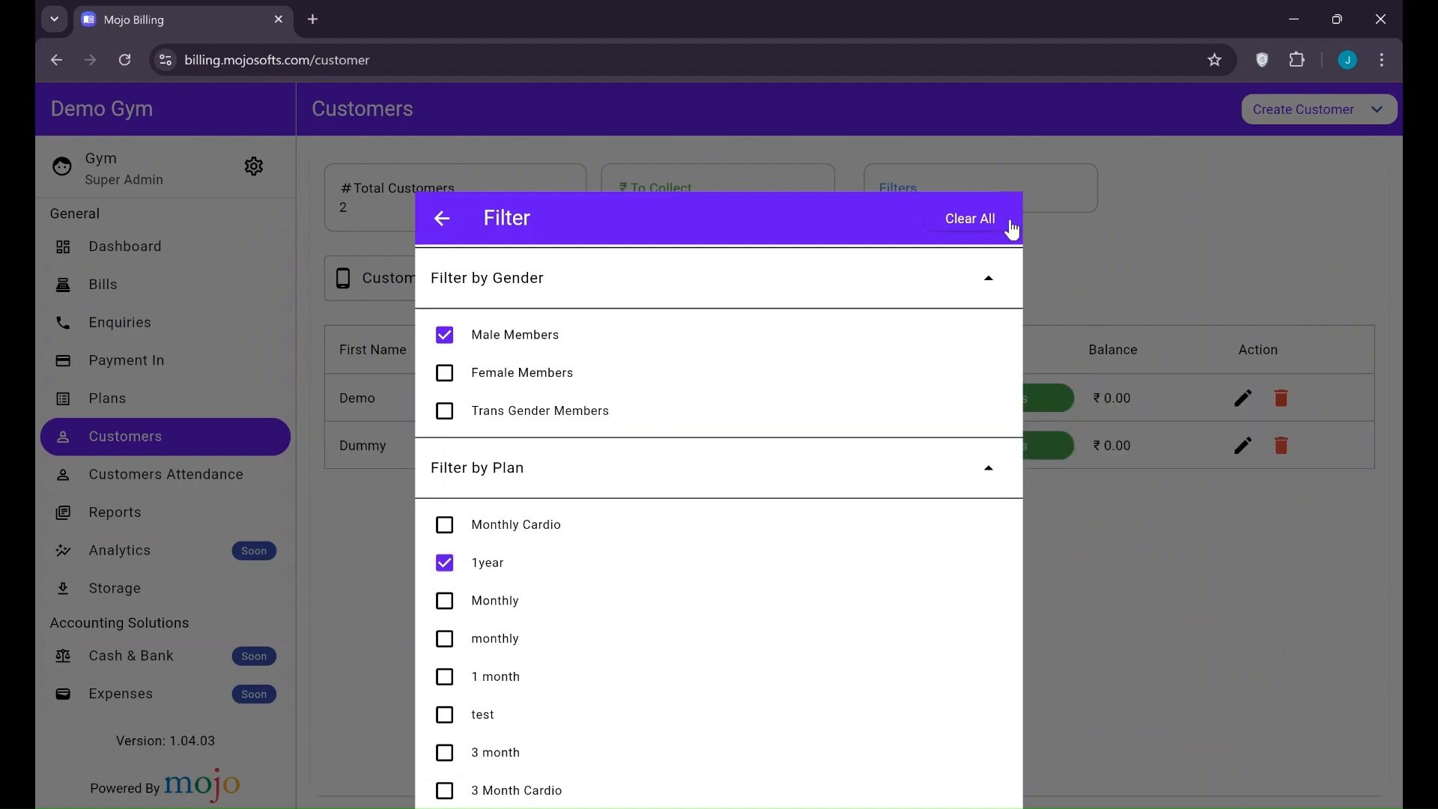
pyautogui.click(1152, 191)
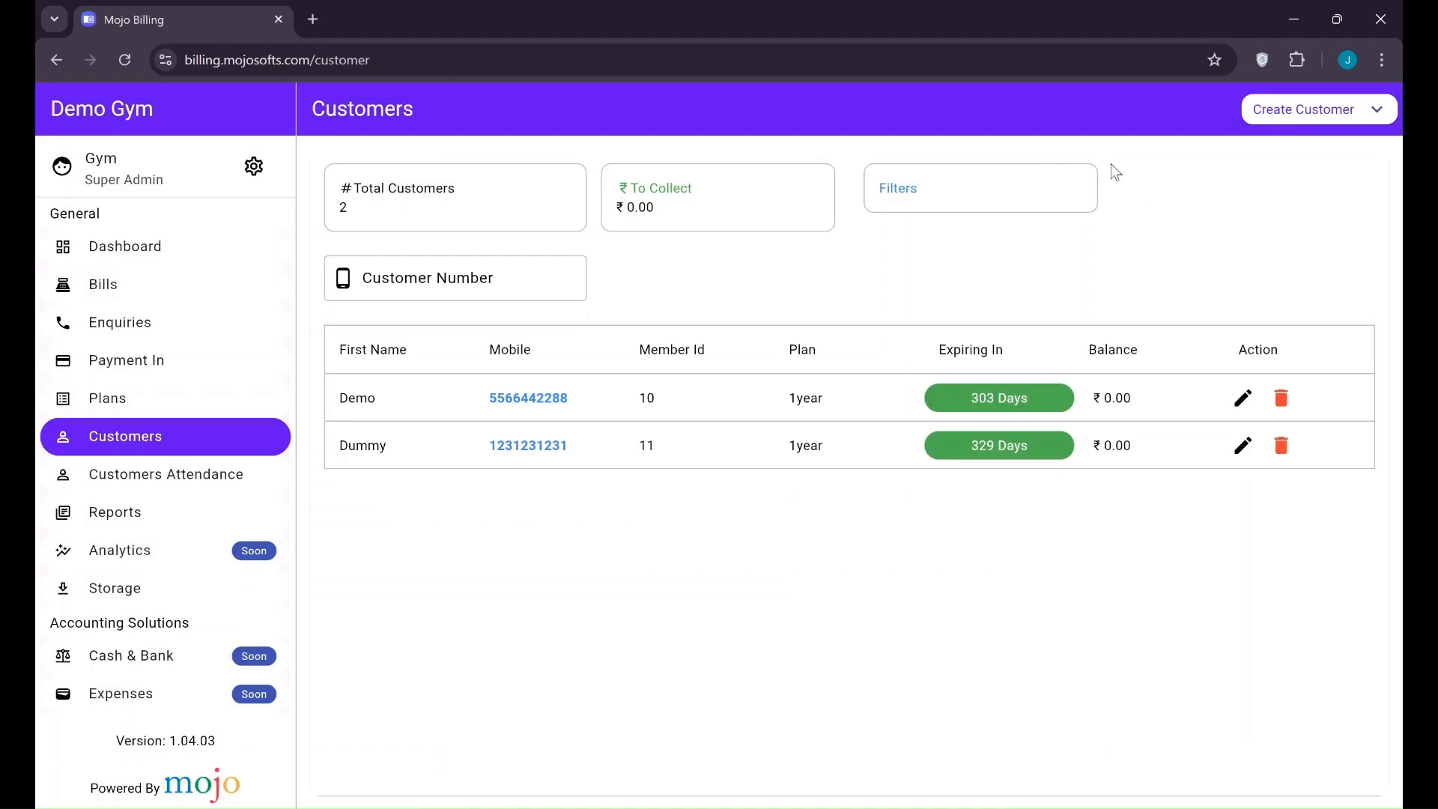
# Use Clear All in the filter panel so all 18 customers are listed again
pyautogui.click(1067, 180)
pyautogui.click(1065, 179)
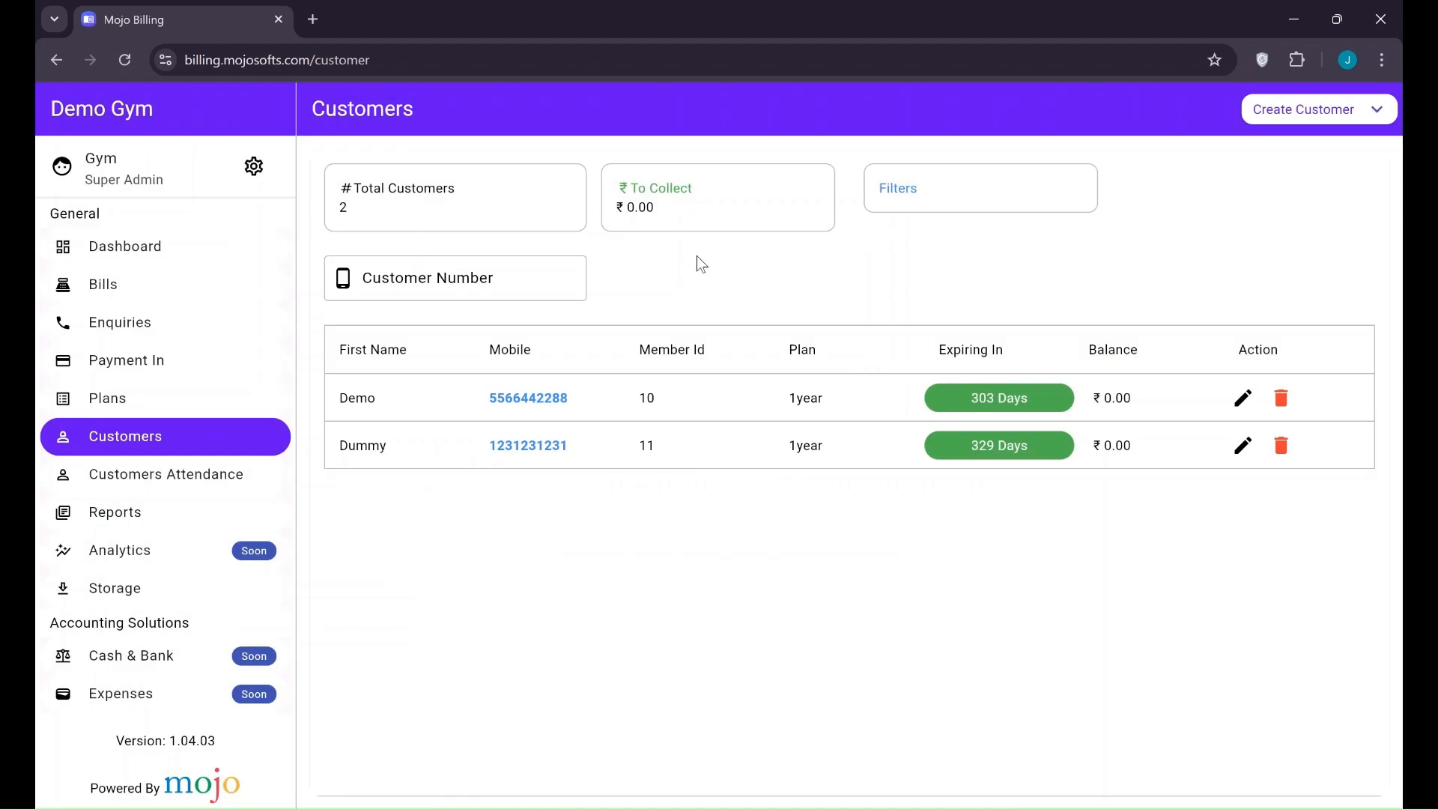
pyautogui.click(966, 185)
pyautogui.scroll(-3, 626, 539)
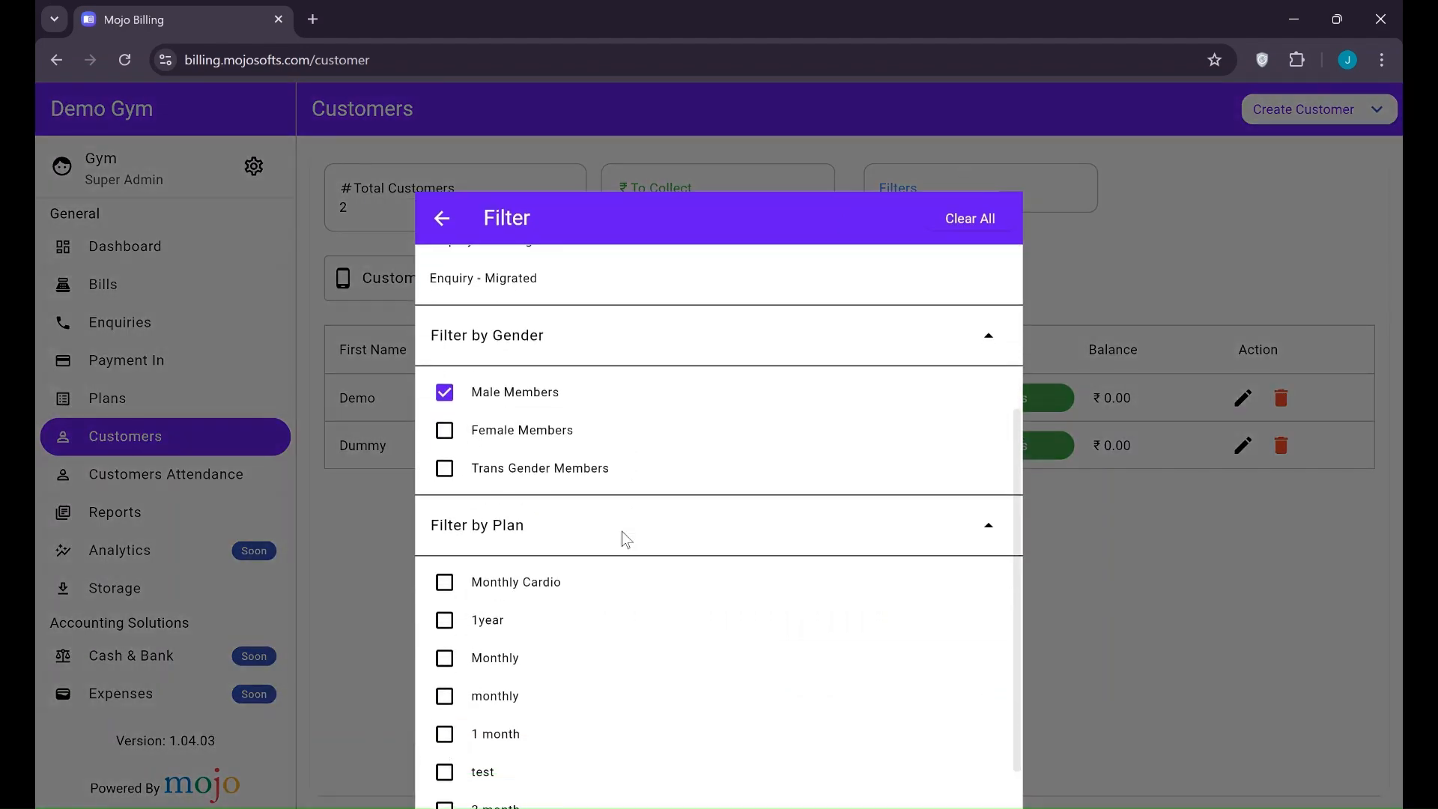
pyautogui.scroll(-1, 626, 539)
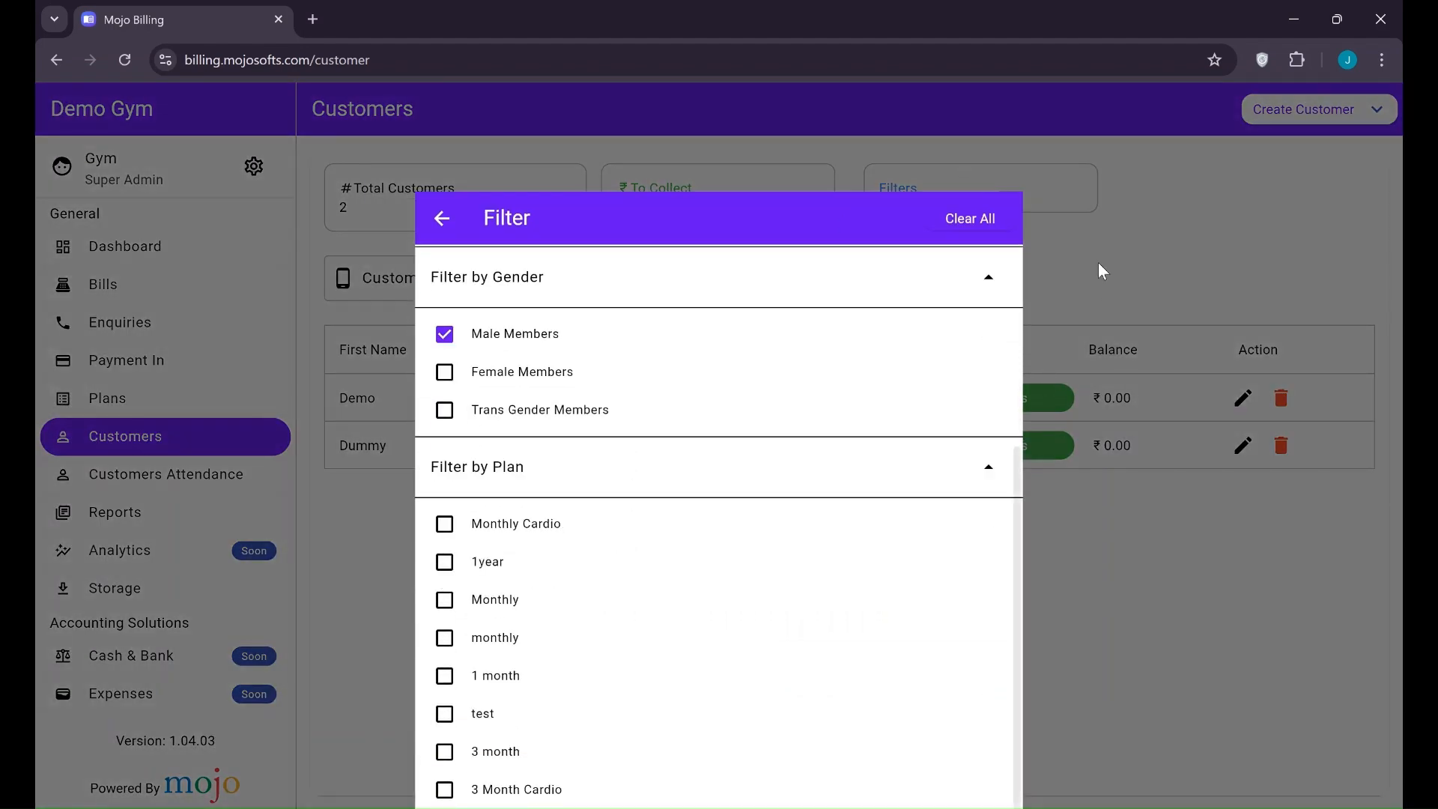
pyautogui.click(953, 223)
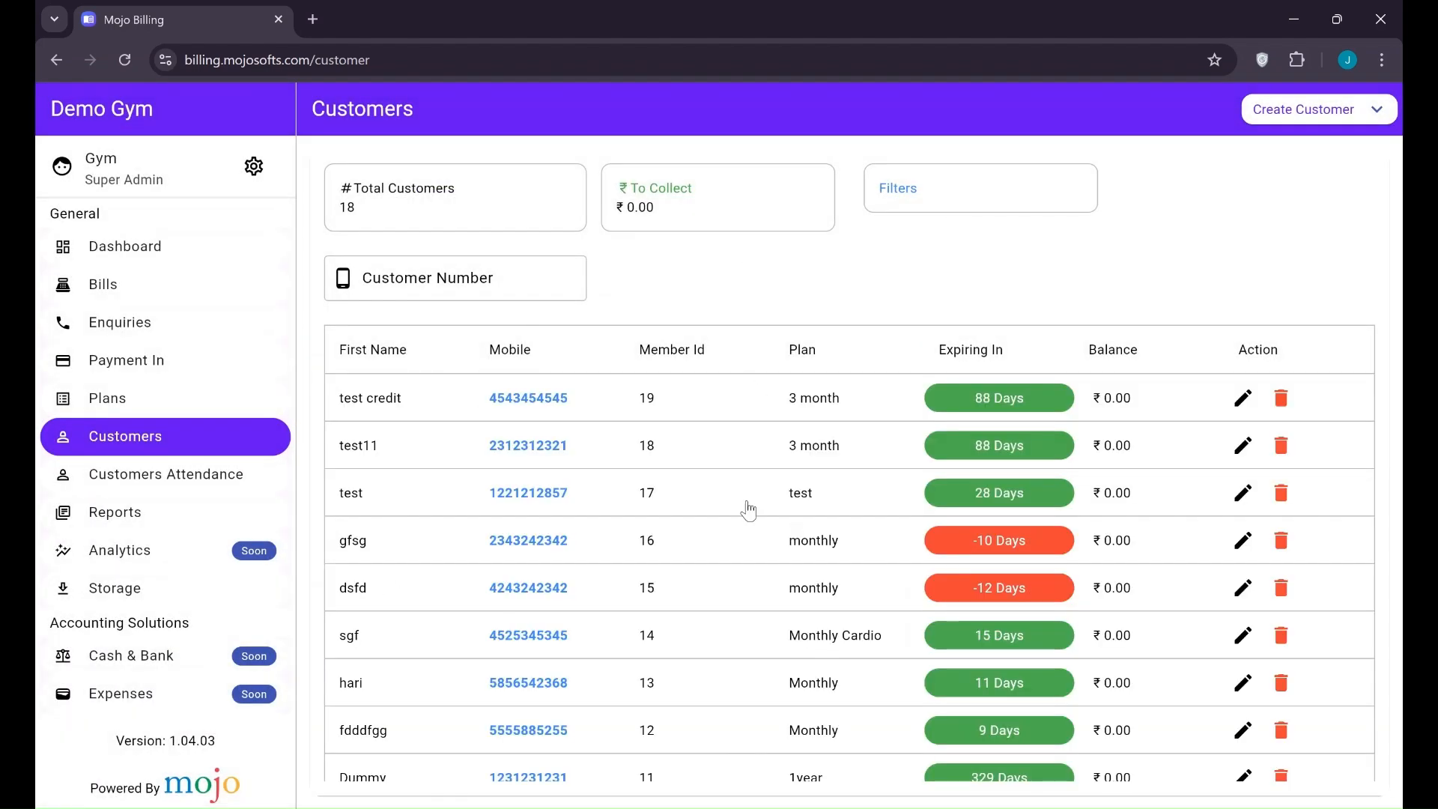
pyautogui.scroll(-2, 379, 555)
pyautogui.scroll(2, 380, 561)
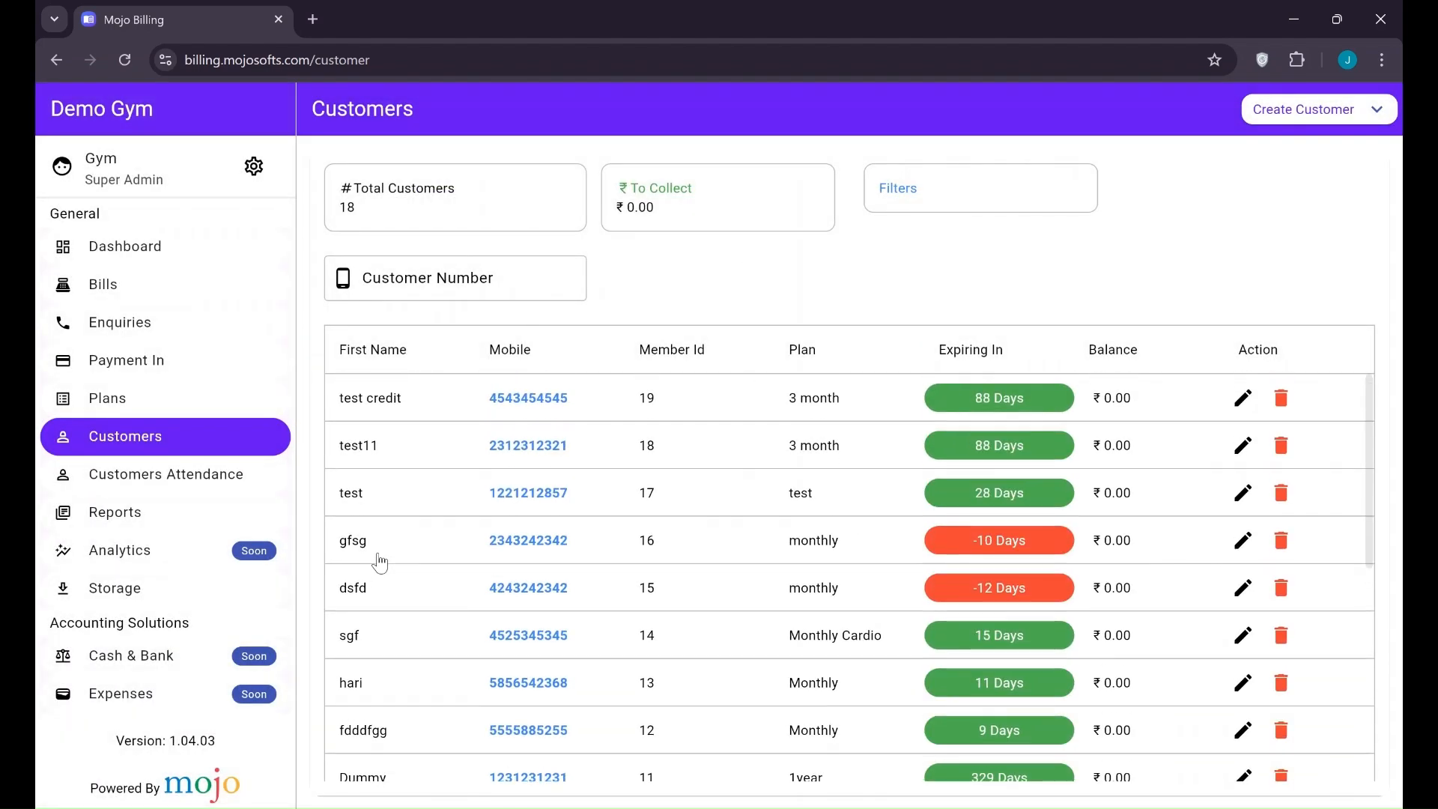
pyautogui.click(1301, 123)
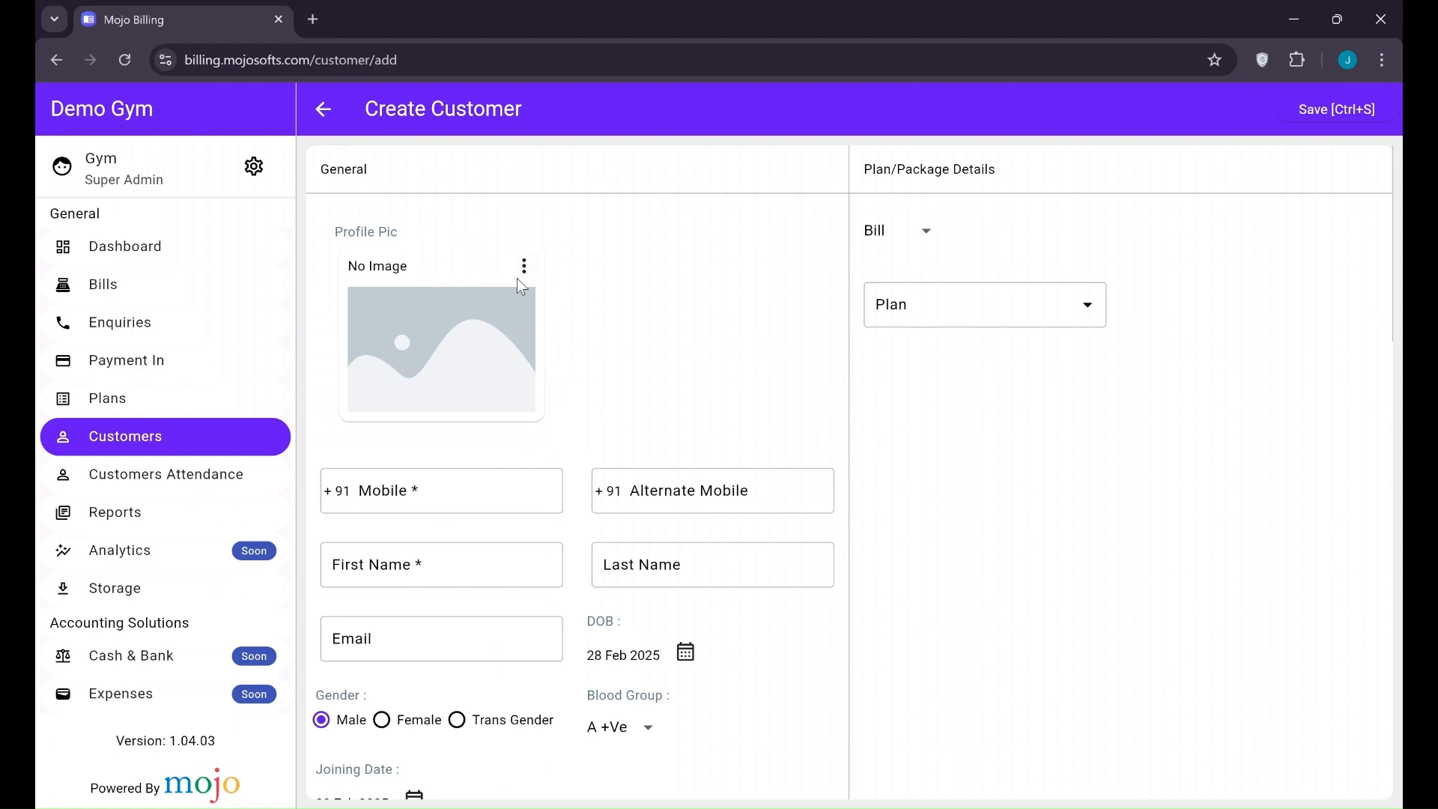
# Check the Profile Pic options on the new customer form and go to the Mobile field
pyautogui.click(523, 268)
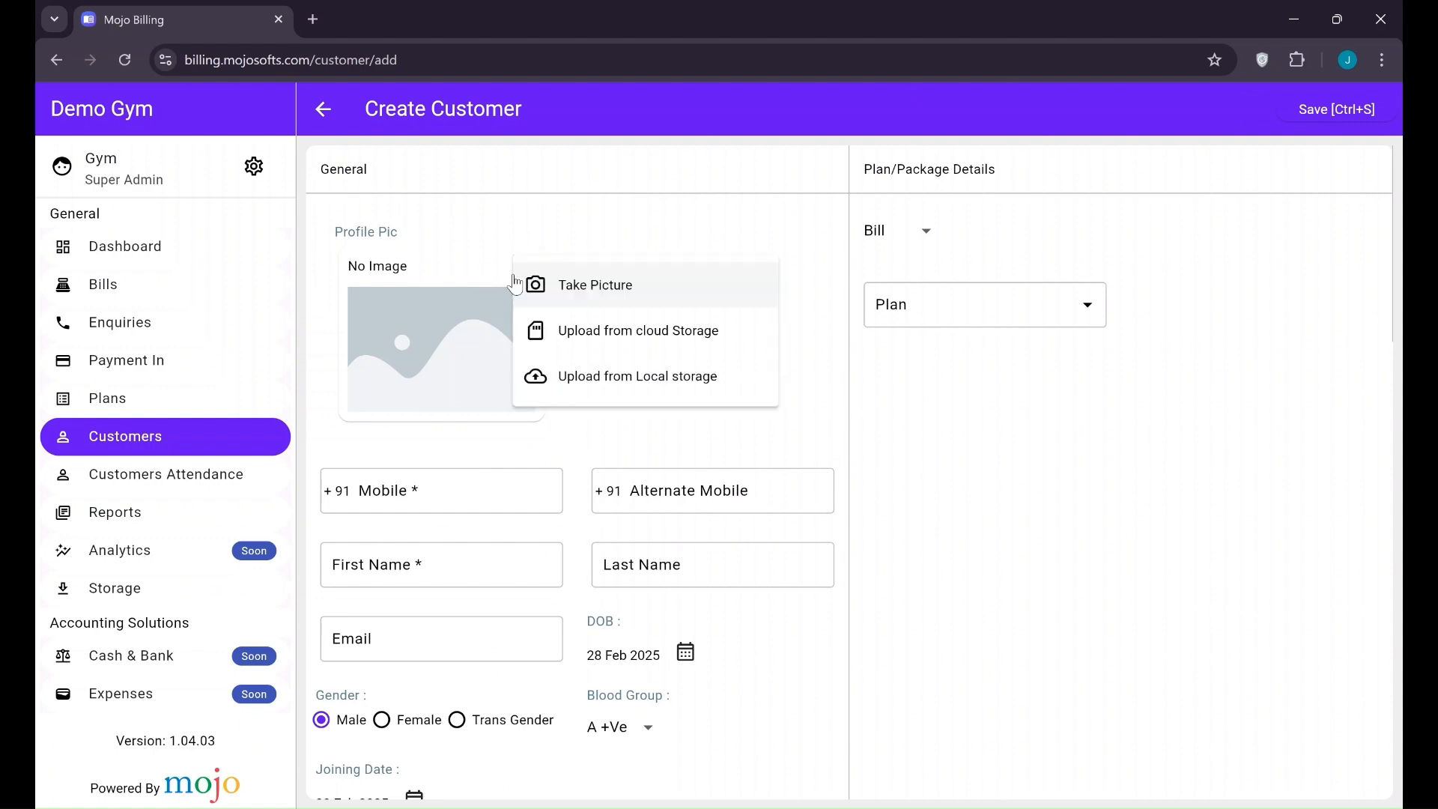
pyautogui.click(570, 237)
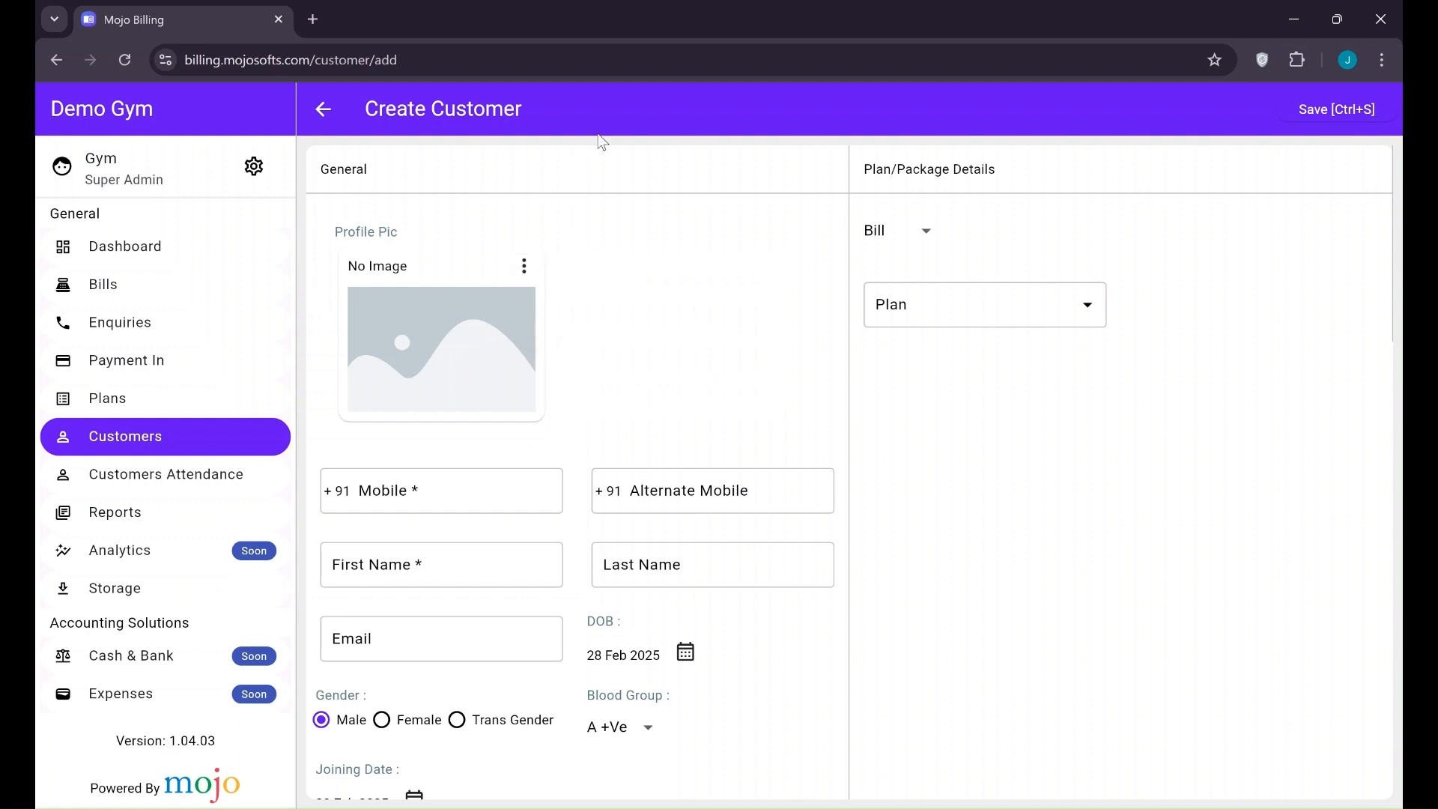
pyautogui.click(523, 268)
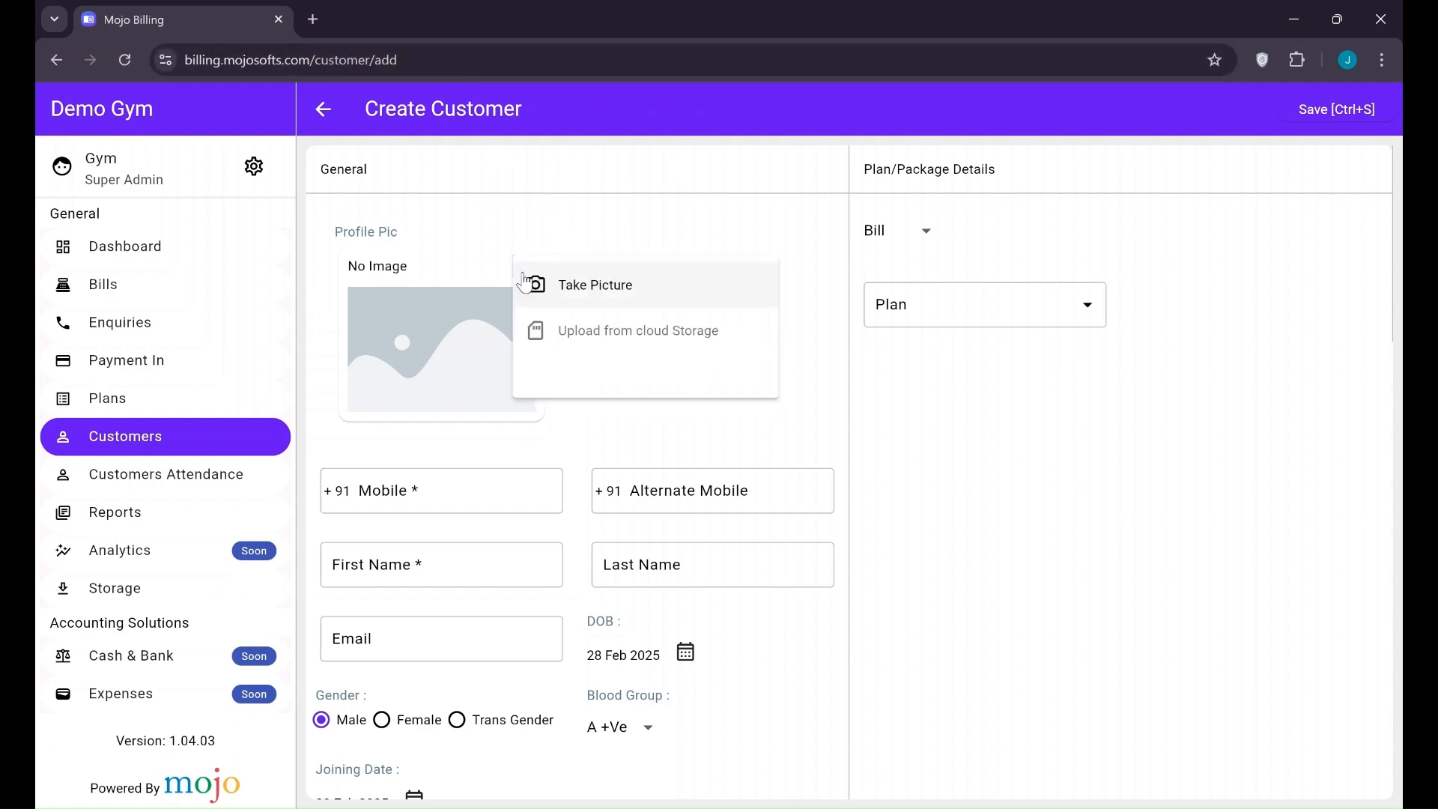
pyautogui.click(563, 235)
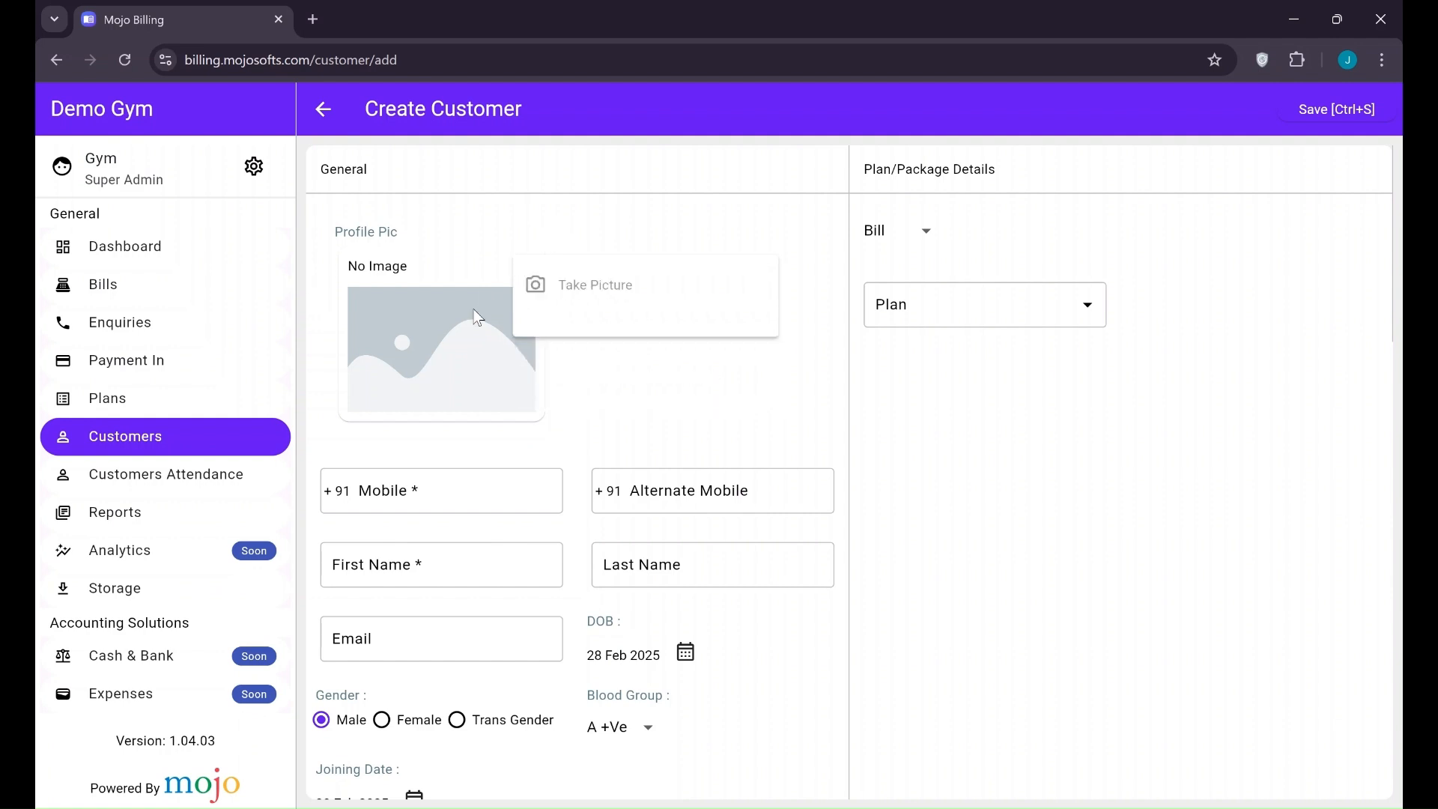
pyautogui.scroll(-1, 482, 426)
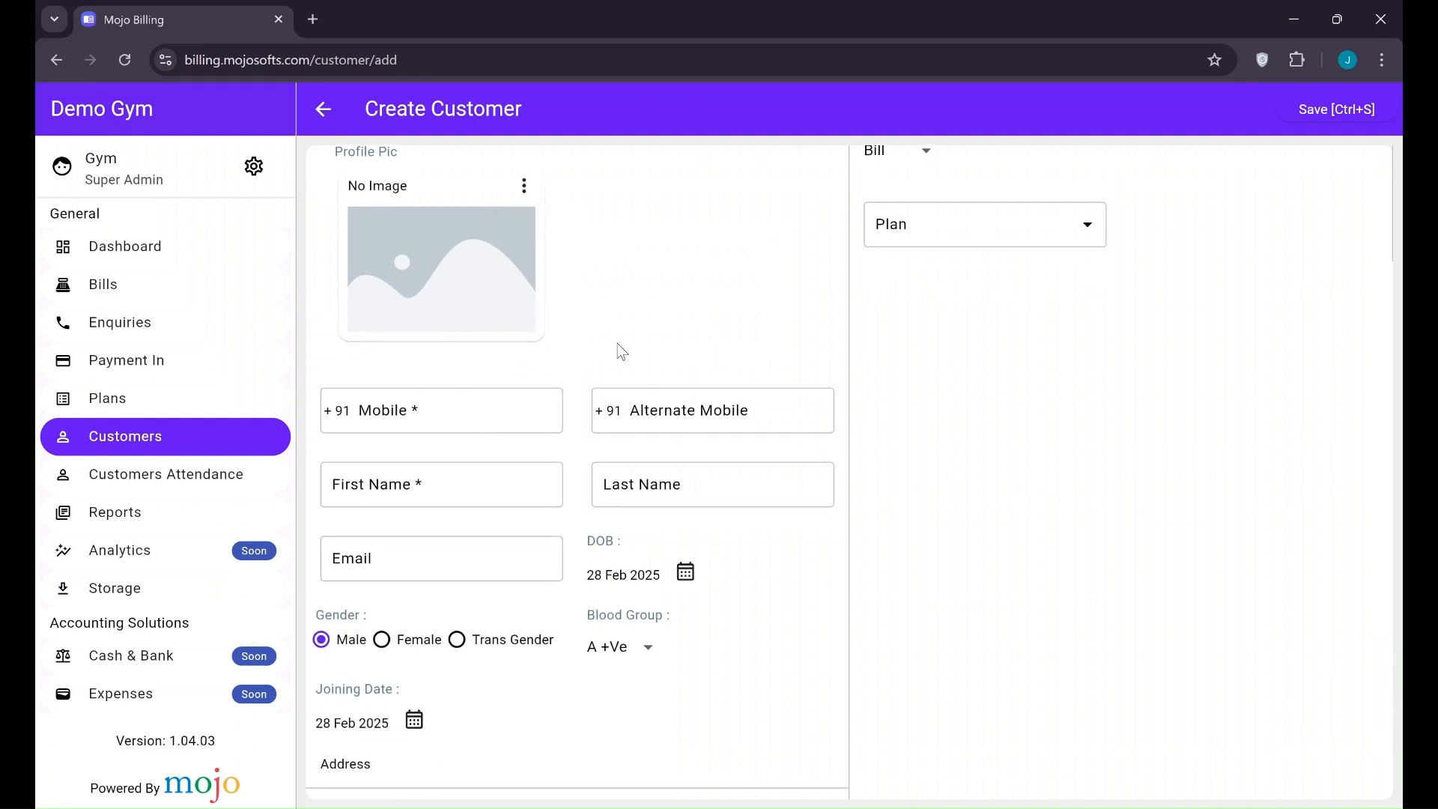
pyautogui.click(450, 400)
# Enter the customer's mobile number and the first name 'Test new'
pyautogui.hotkey('ctrl', 'a')
pyautogui.click(383, 488)
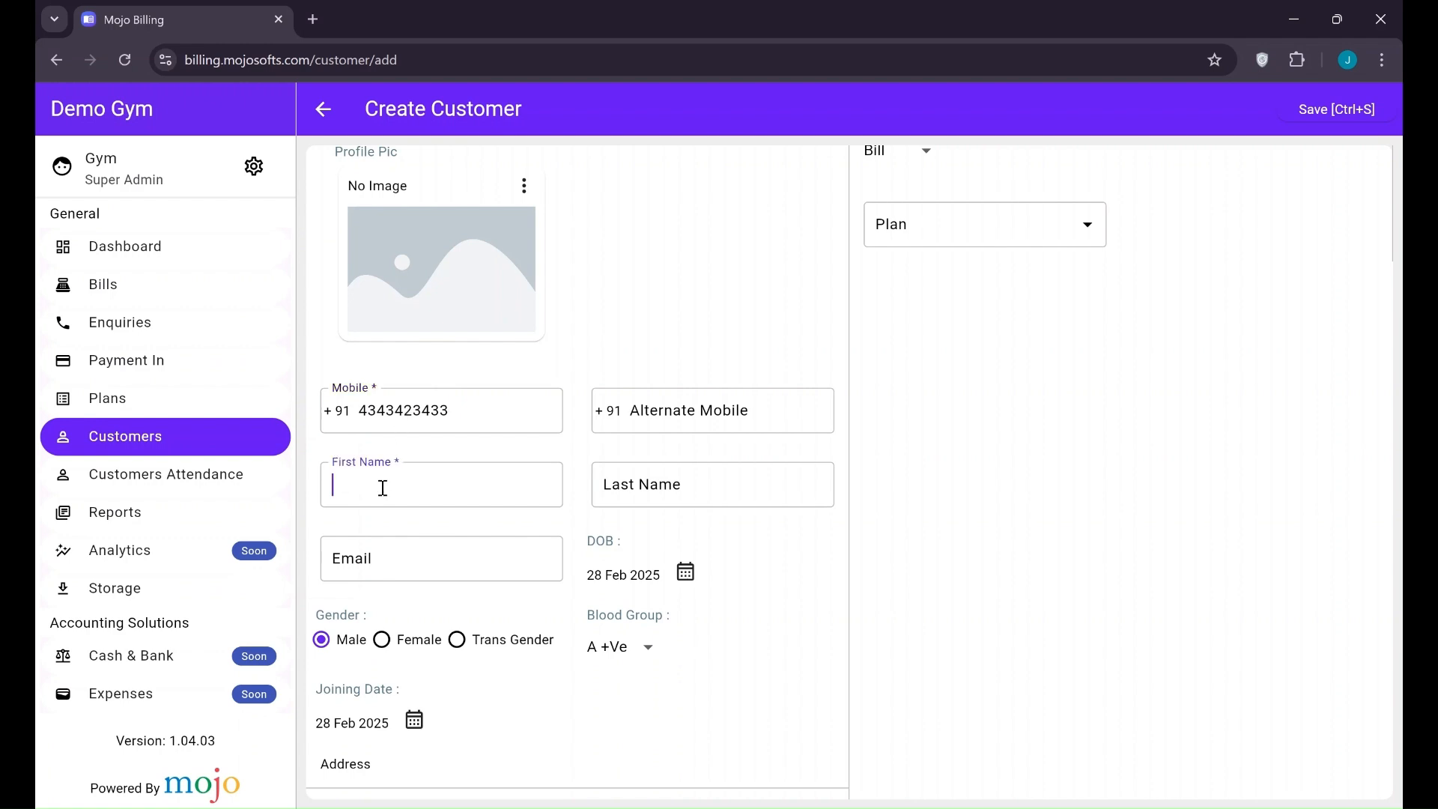
pyautogui.write('Test new')
# Try the Female and Trans Gender options, leaving gender set to Male
pyautogui.scroll(-1, 677, 524)
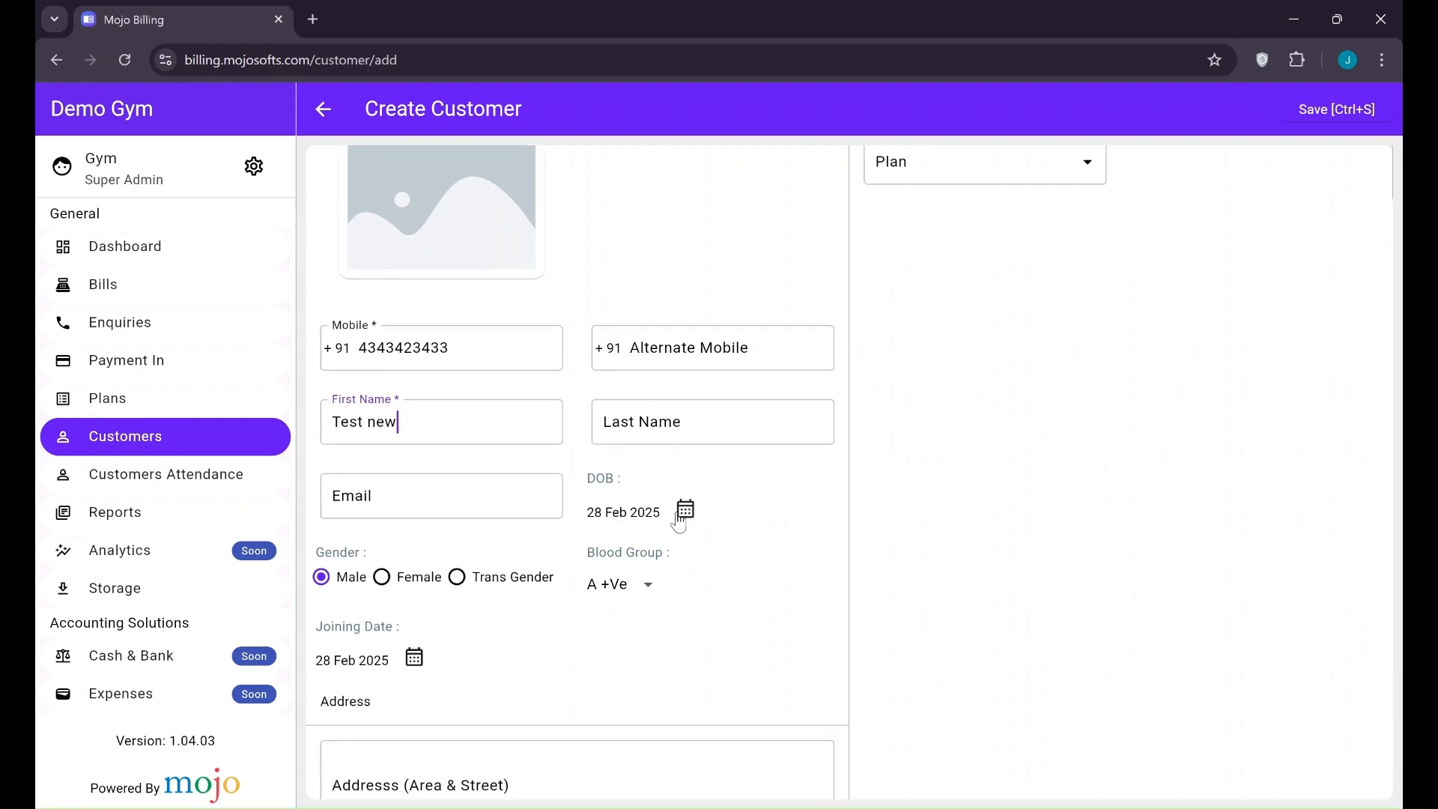
pyautogui.scroll(-1, 702, 543)
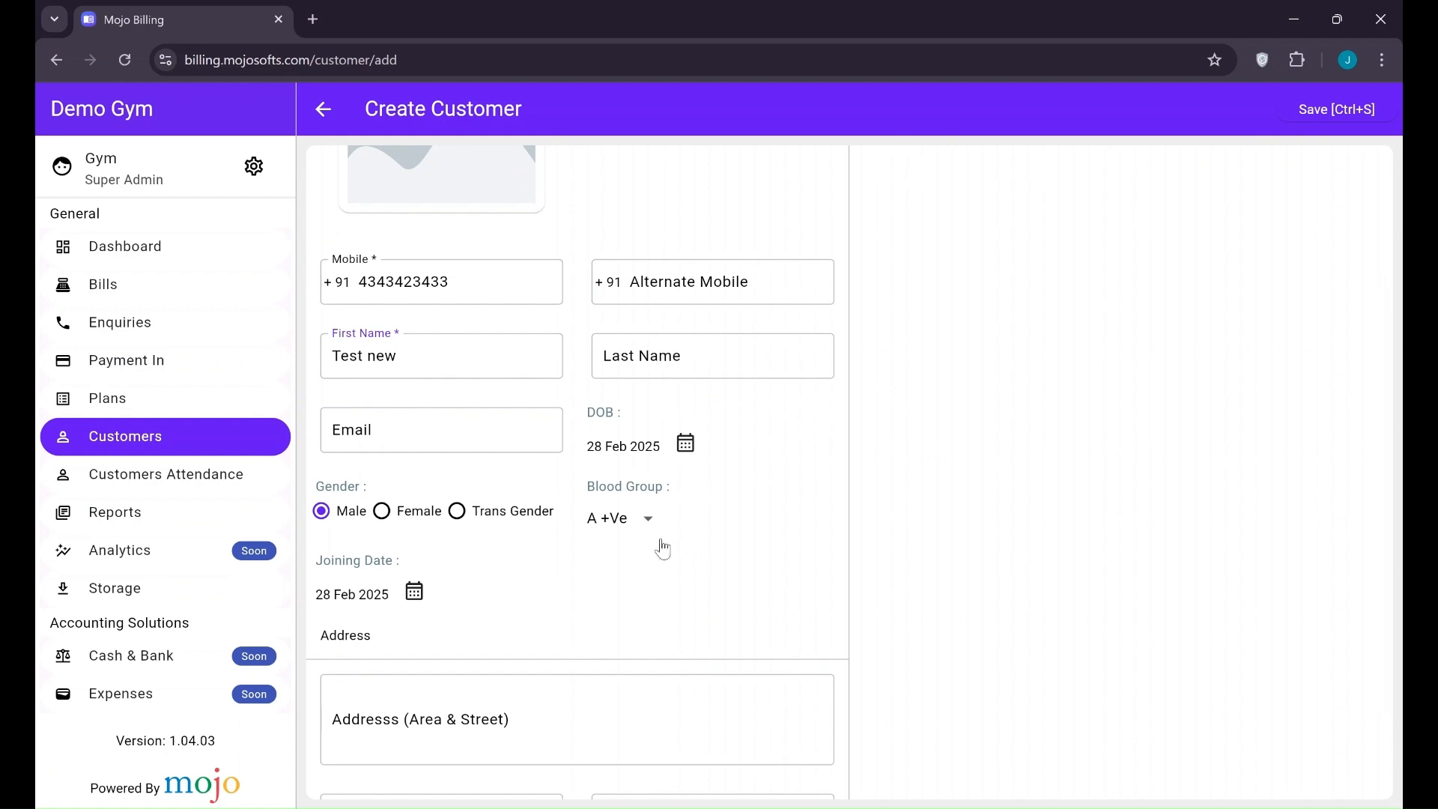
pyautogui.scroll(-1, 549, 591)
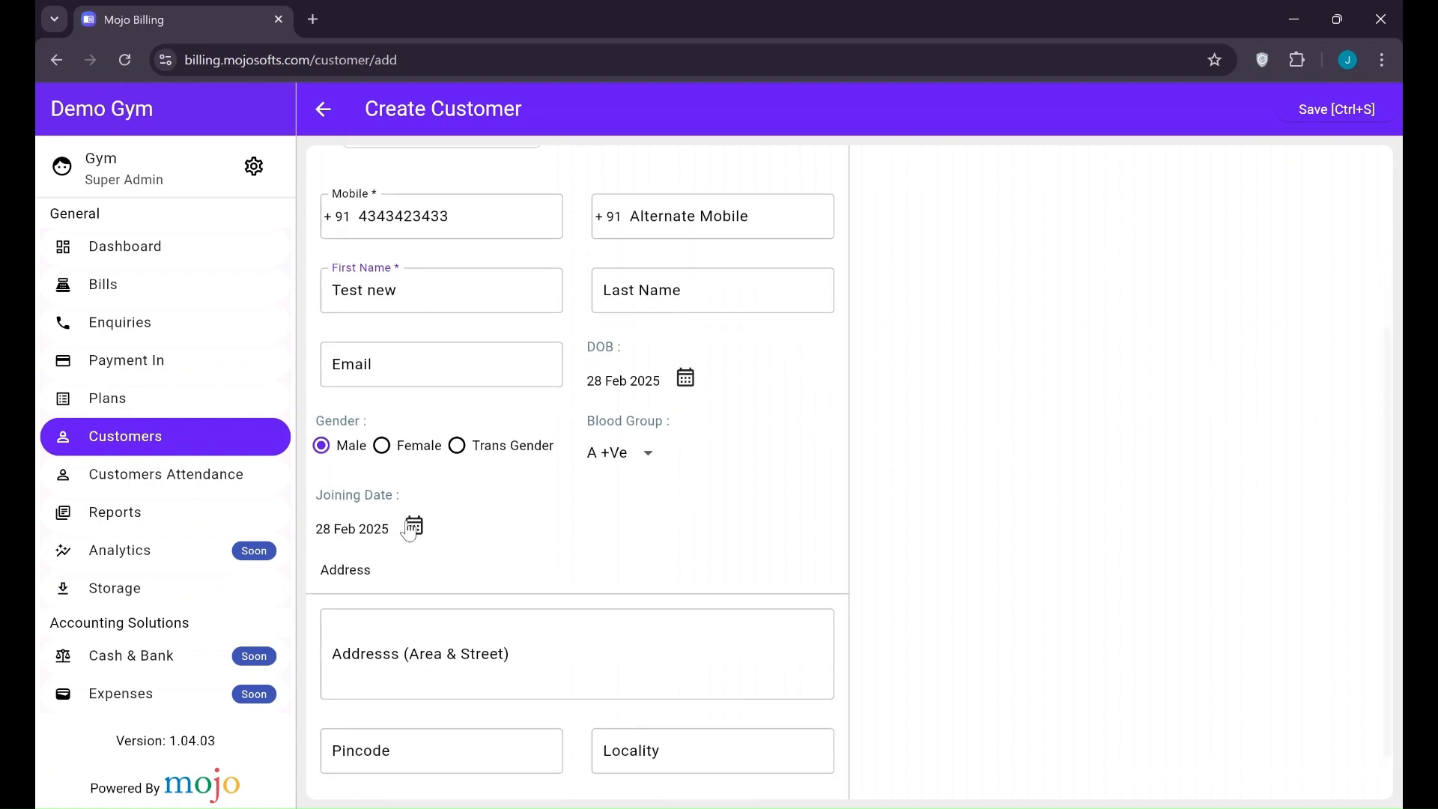
pyautogui.scroll(-1, 453, 536)
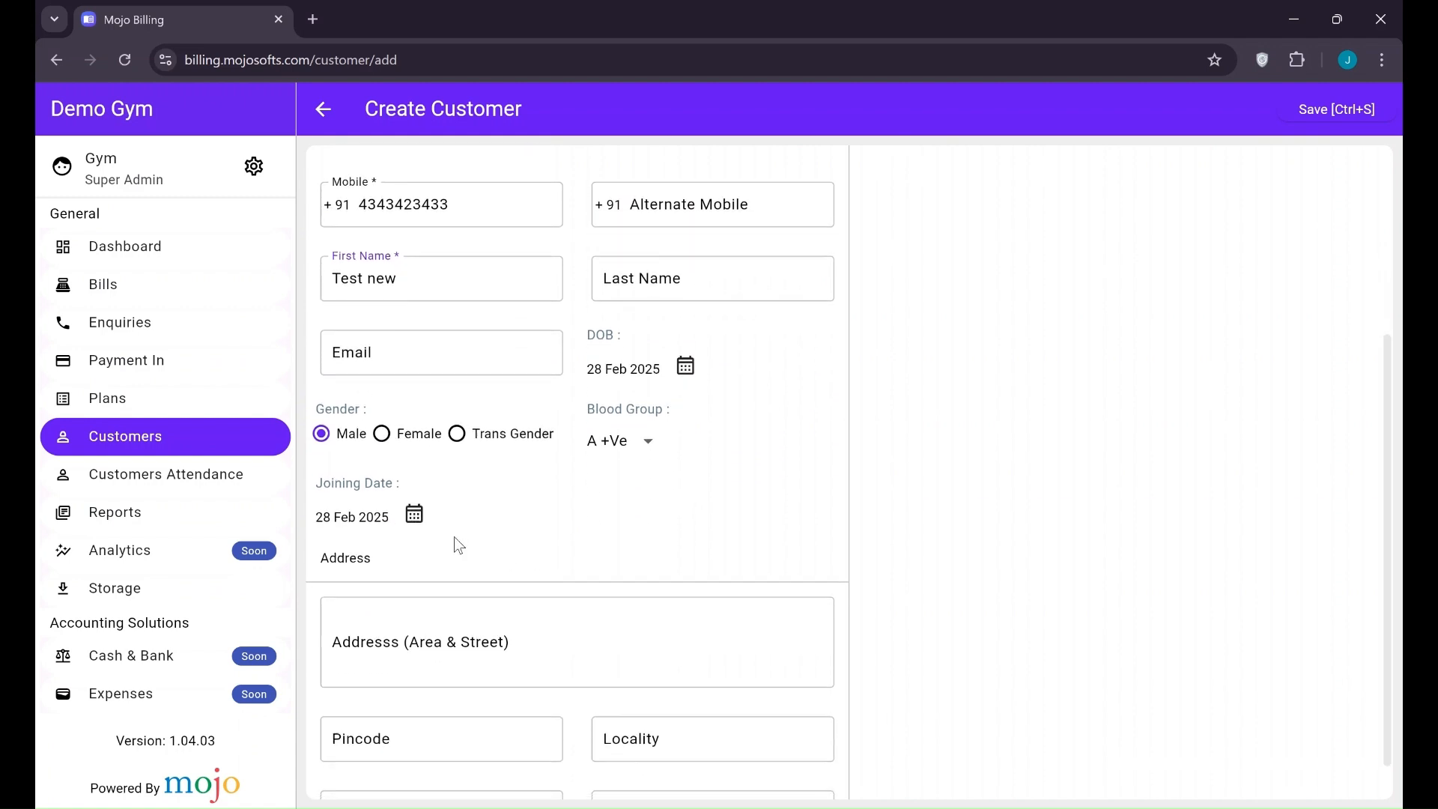
pyautogui.click(500, 352)
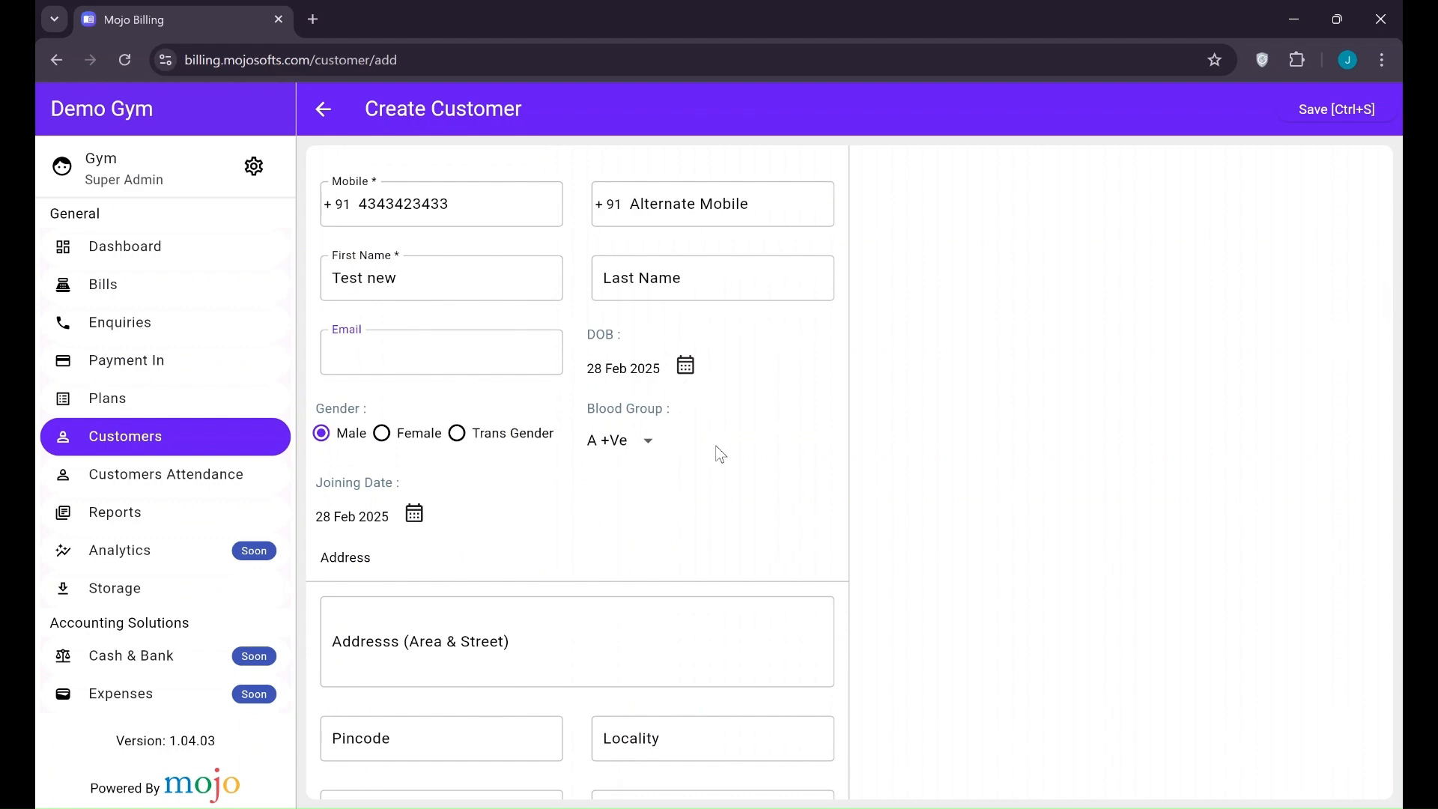
pyautogui.scroll(-1, 543, 577)
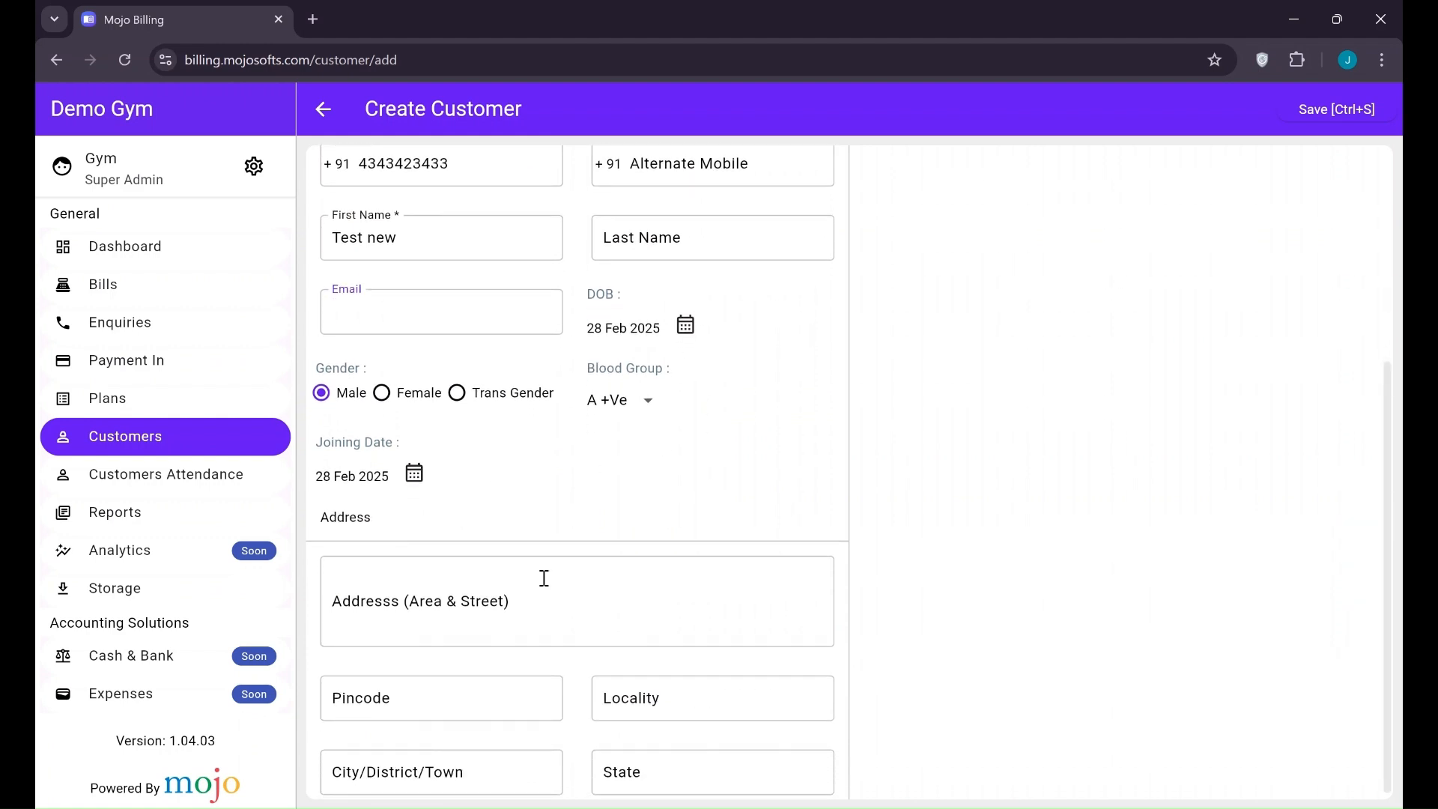
pyautogui.click(395, 404)
pyautogui.click(465, 400)
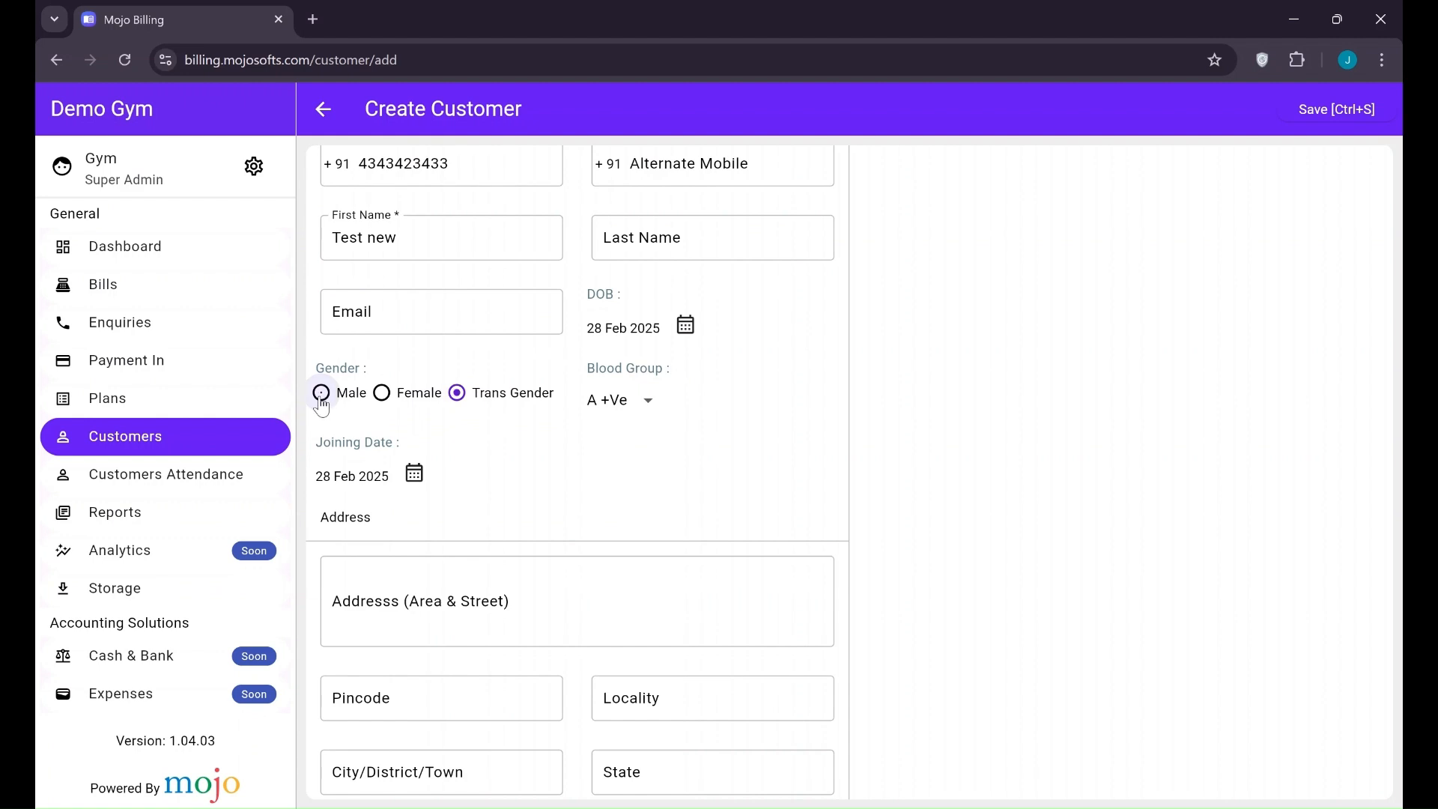
pyautogui.click(322, 405)
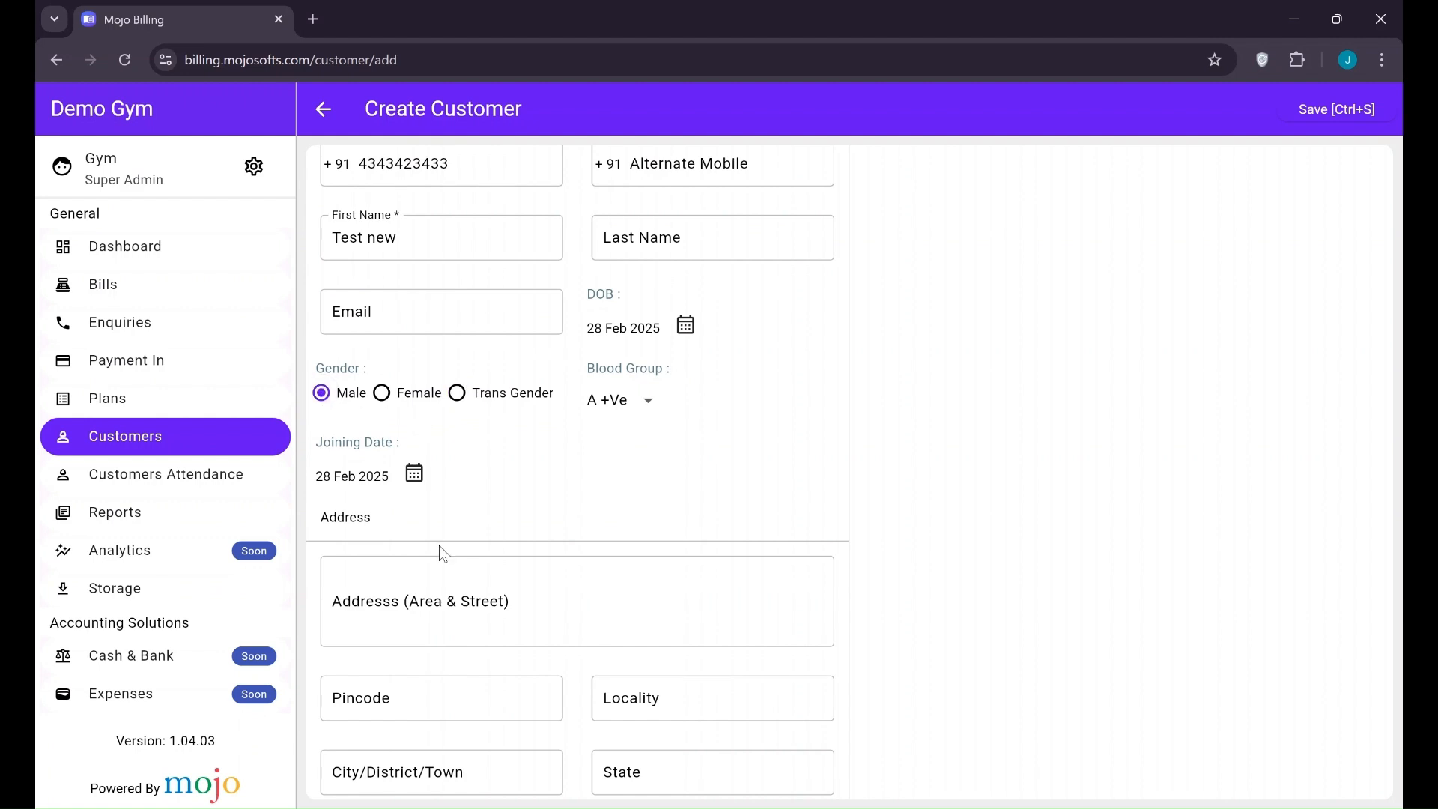
# Set blood group to A +Ve after briefly choosing B +Ve
pyautogui.scroll(-1, 531, 537)
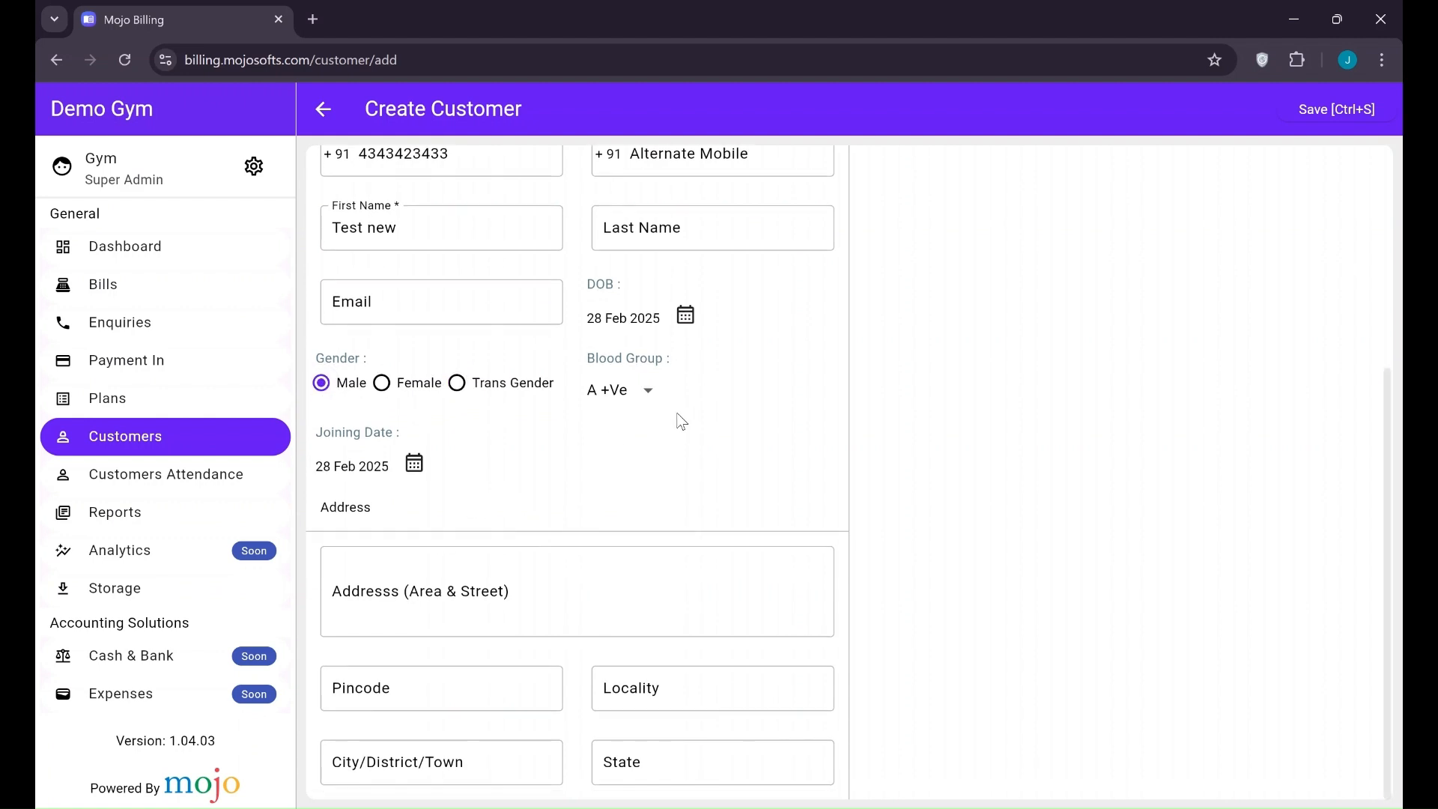
pyautogui.click(646, 393)
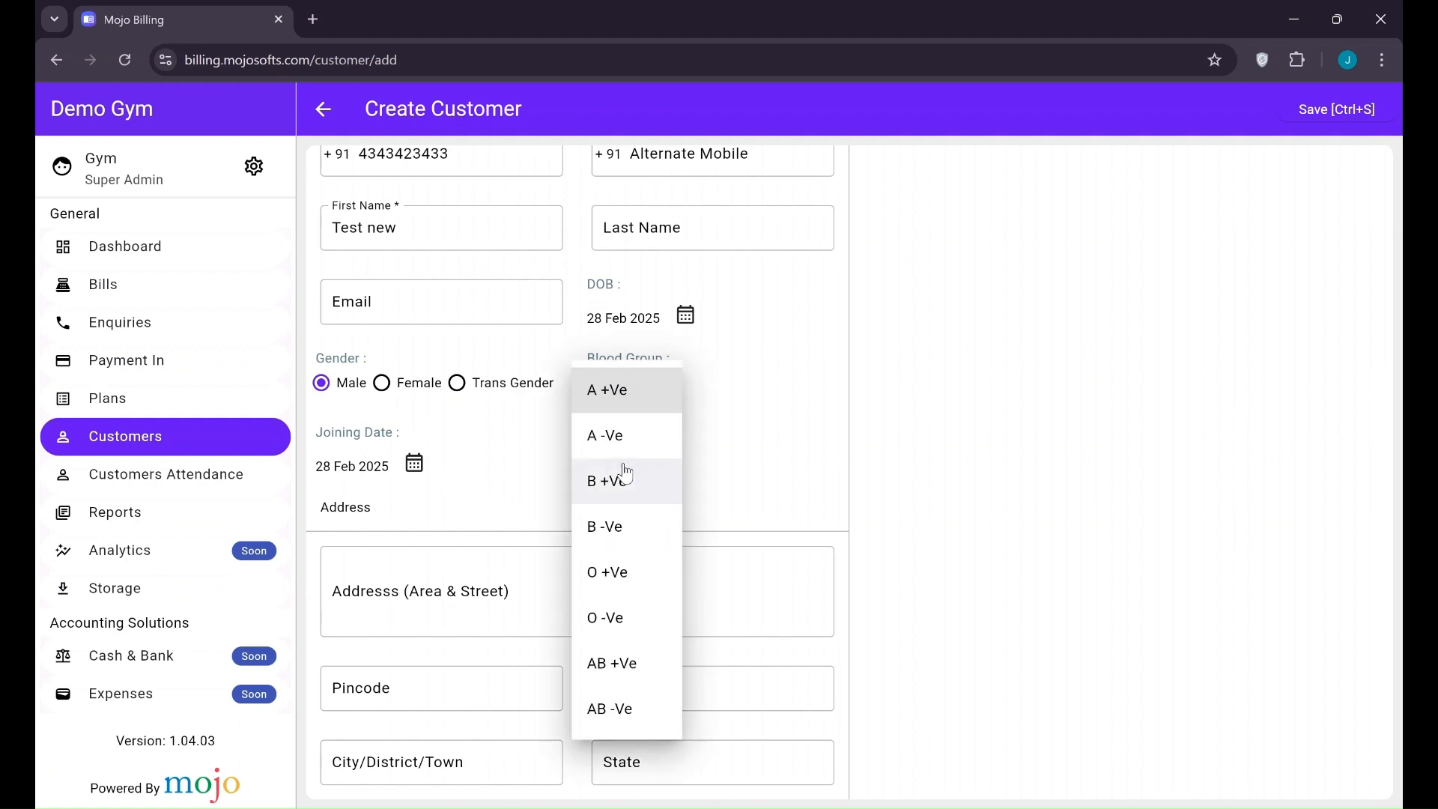
pyautogui.click(626, 479)
pyautogui.click(633, 388)
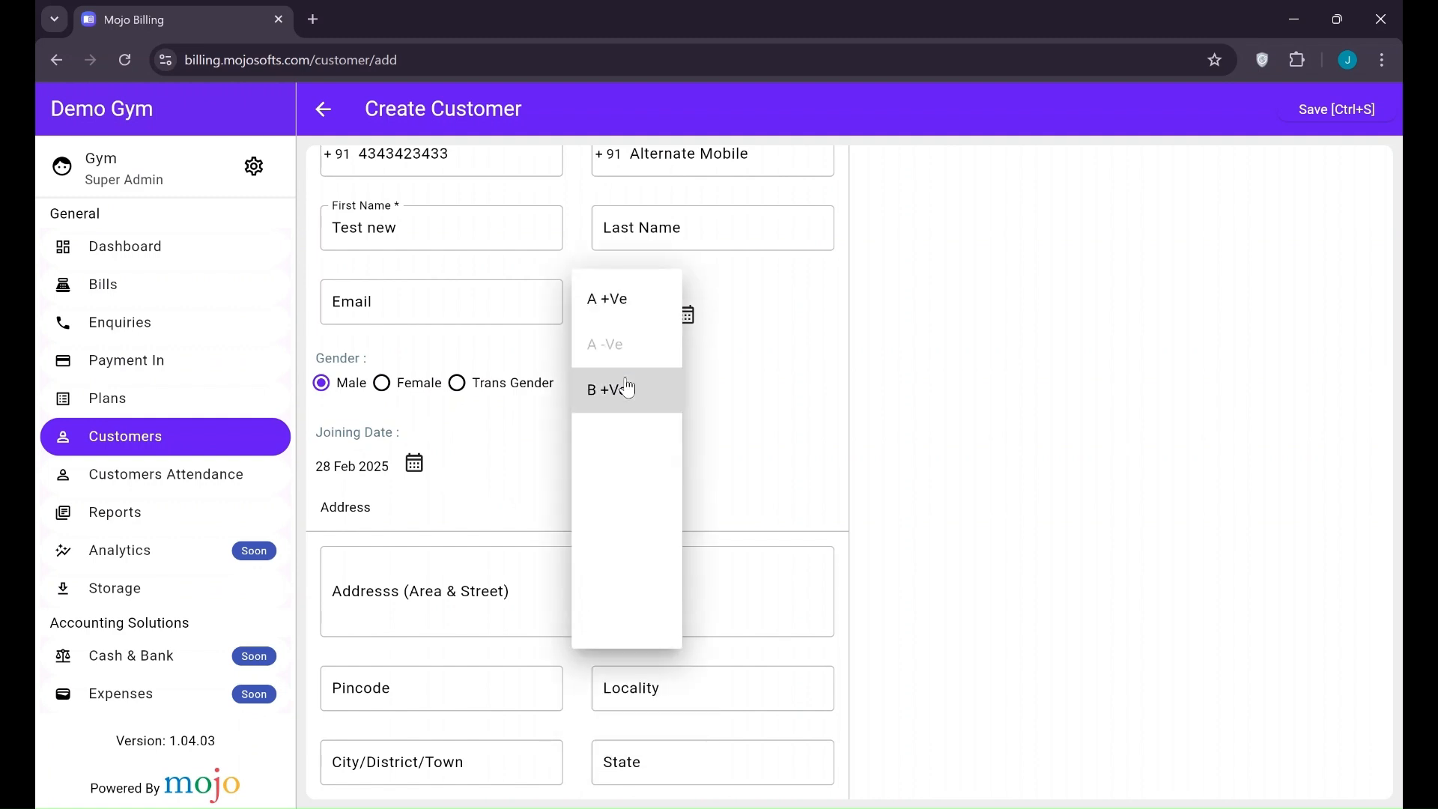
pyautogui.click(612, 301)
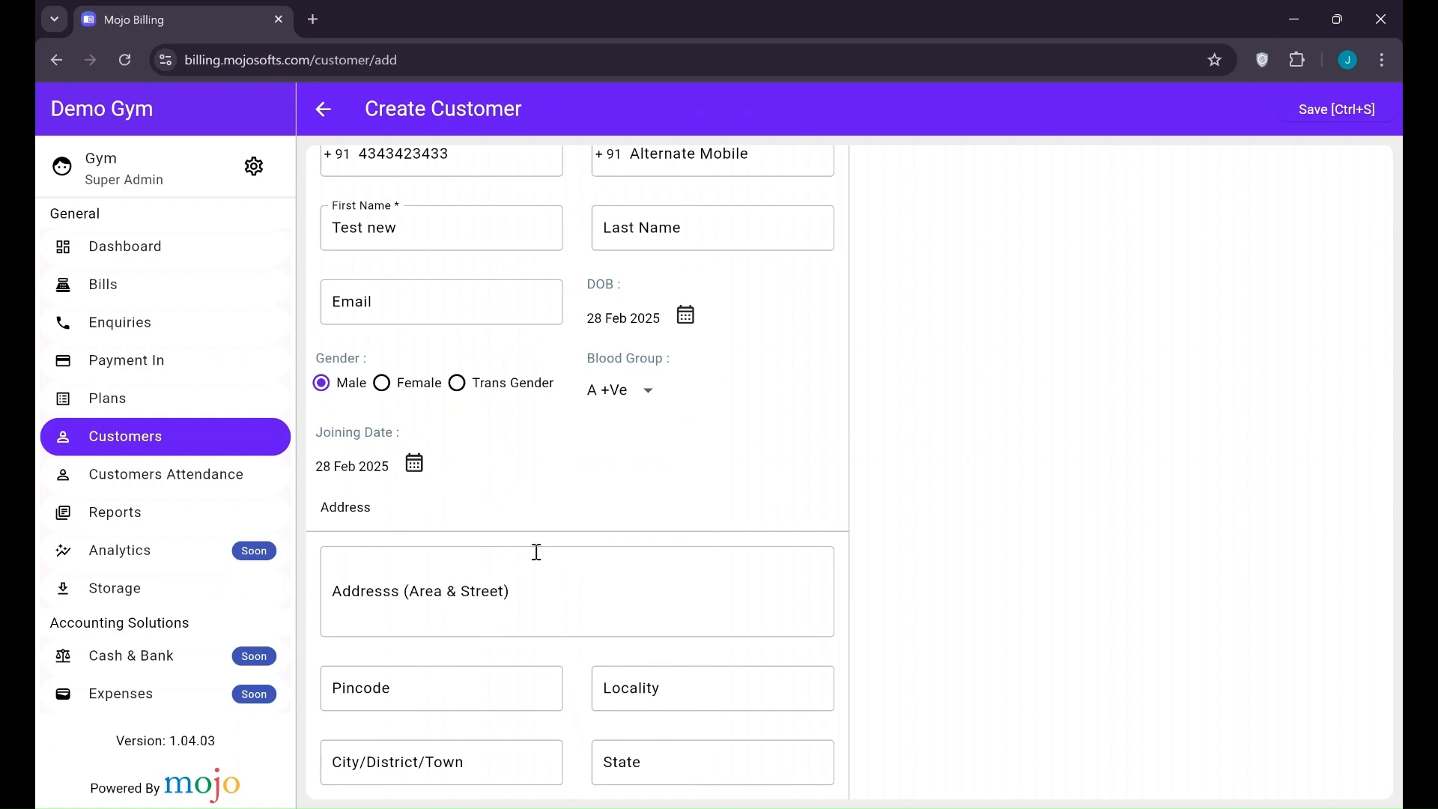
pyautogui.scroll(5, 537, 552)
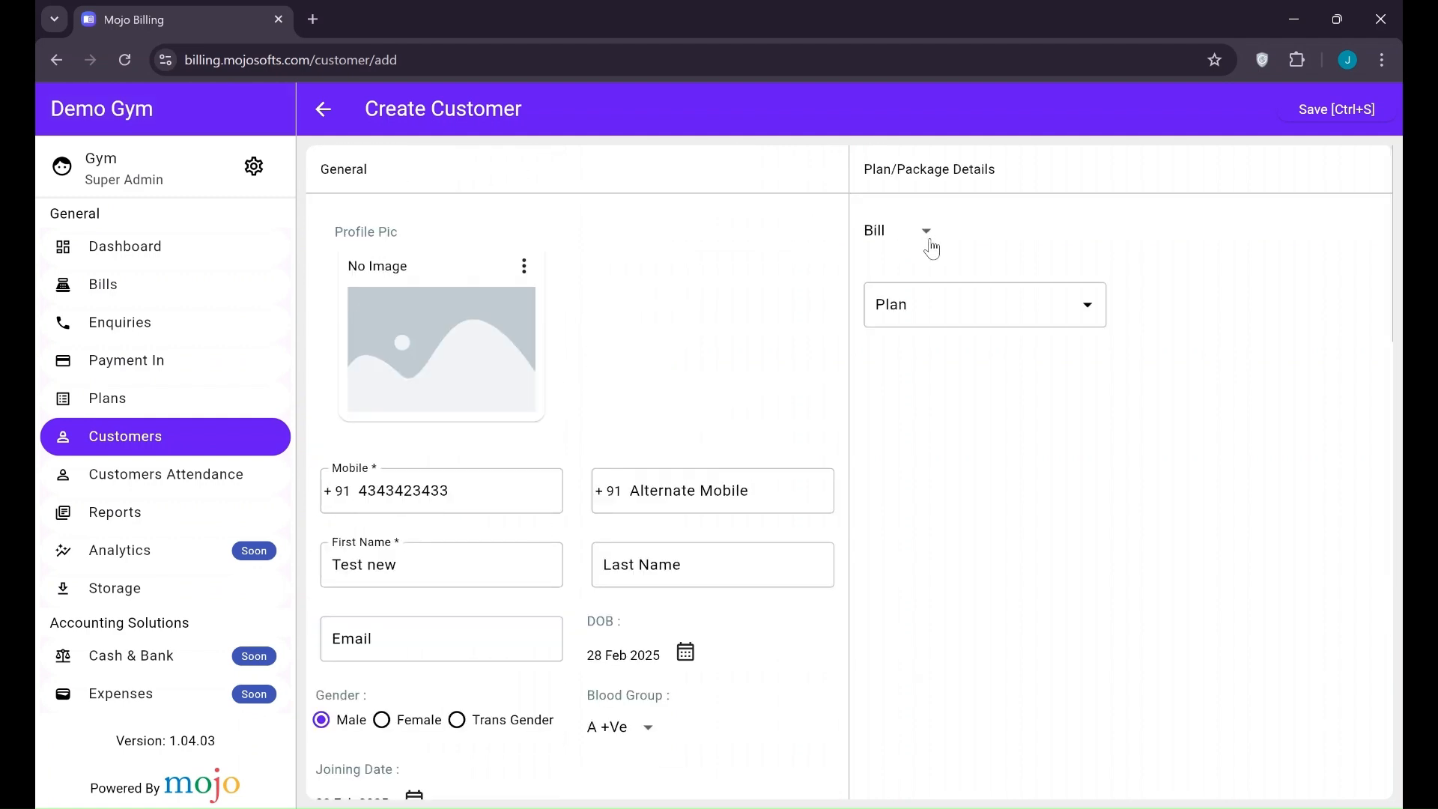
# Keep the entry type as Bill and choose the 3 Month Cardio plan
pyautogui.click(933, 249)
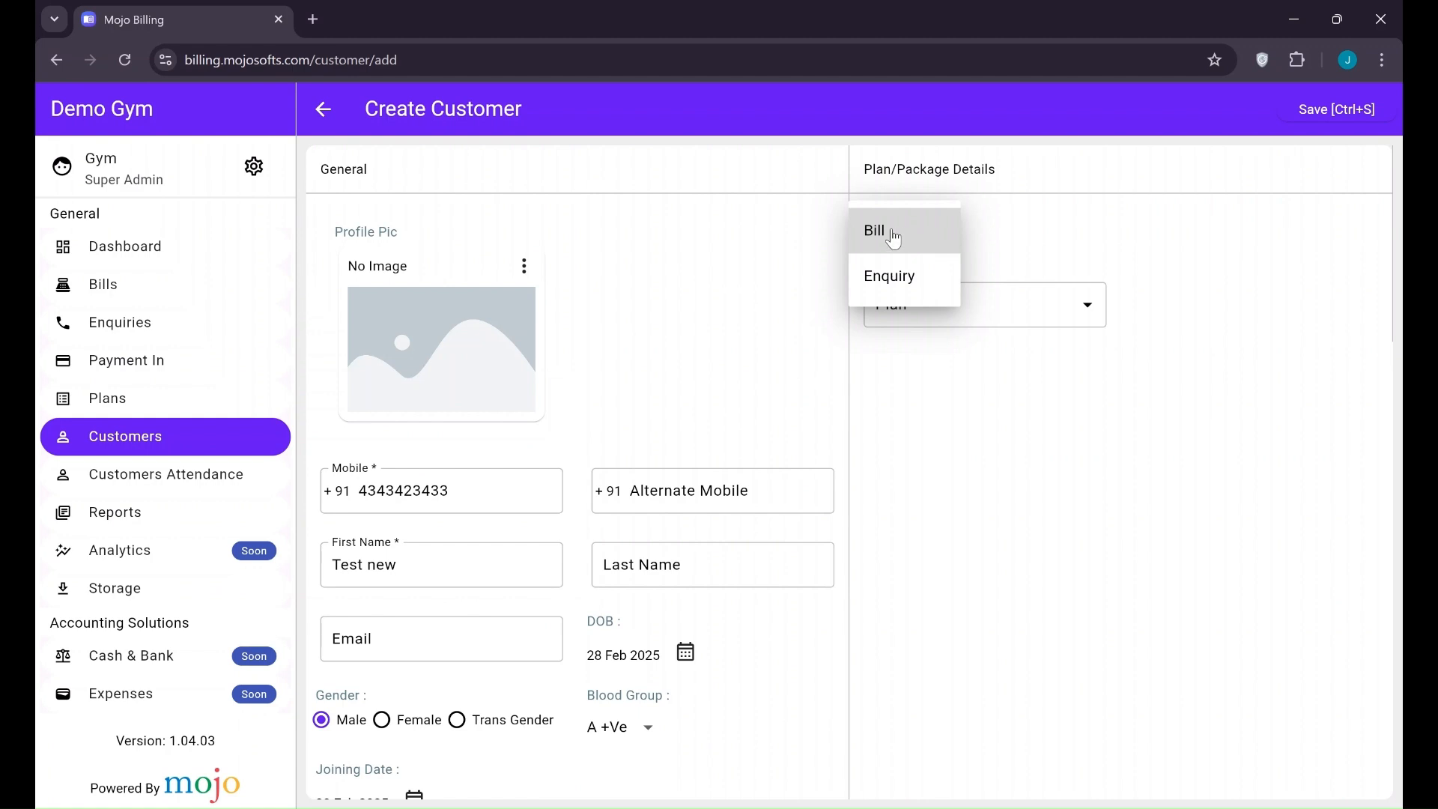
pyautogui.click(903, 279)
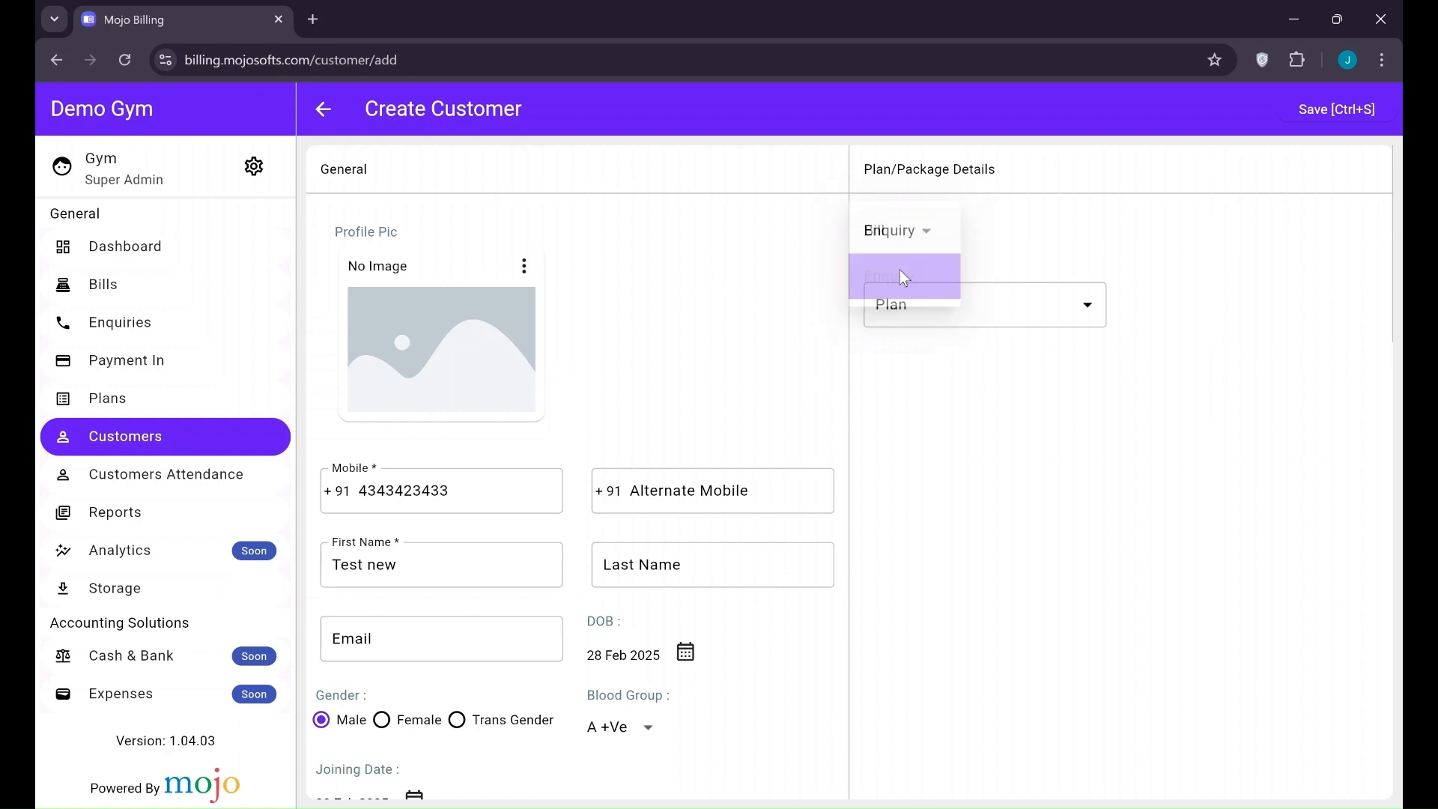
pyautogui.click(1035, 322)
pyautogui.click(942, 420)
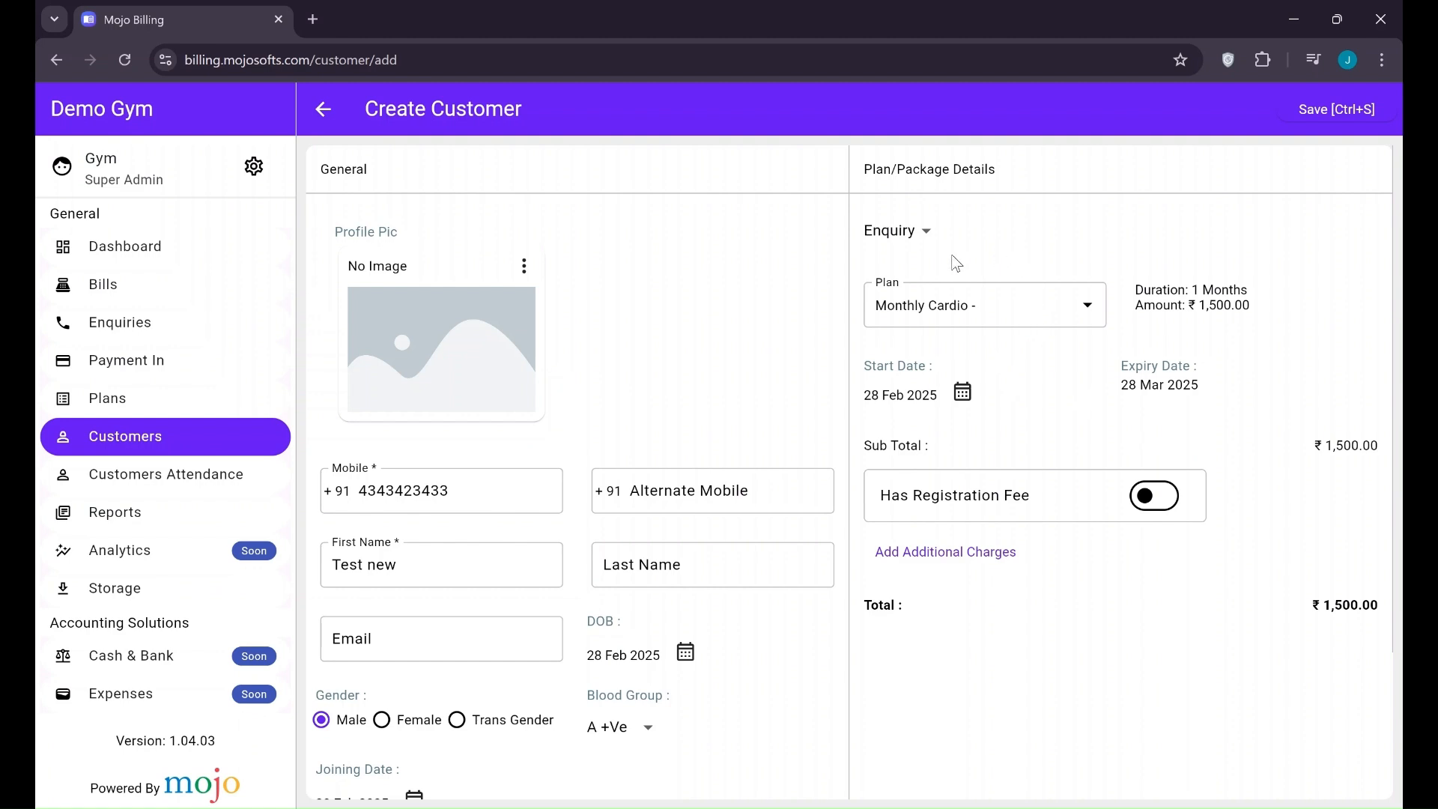
pyautogui.click(932, 258)
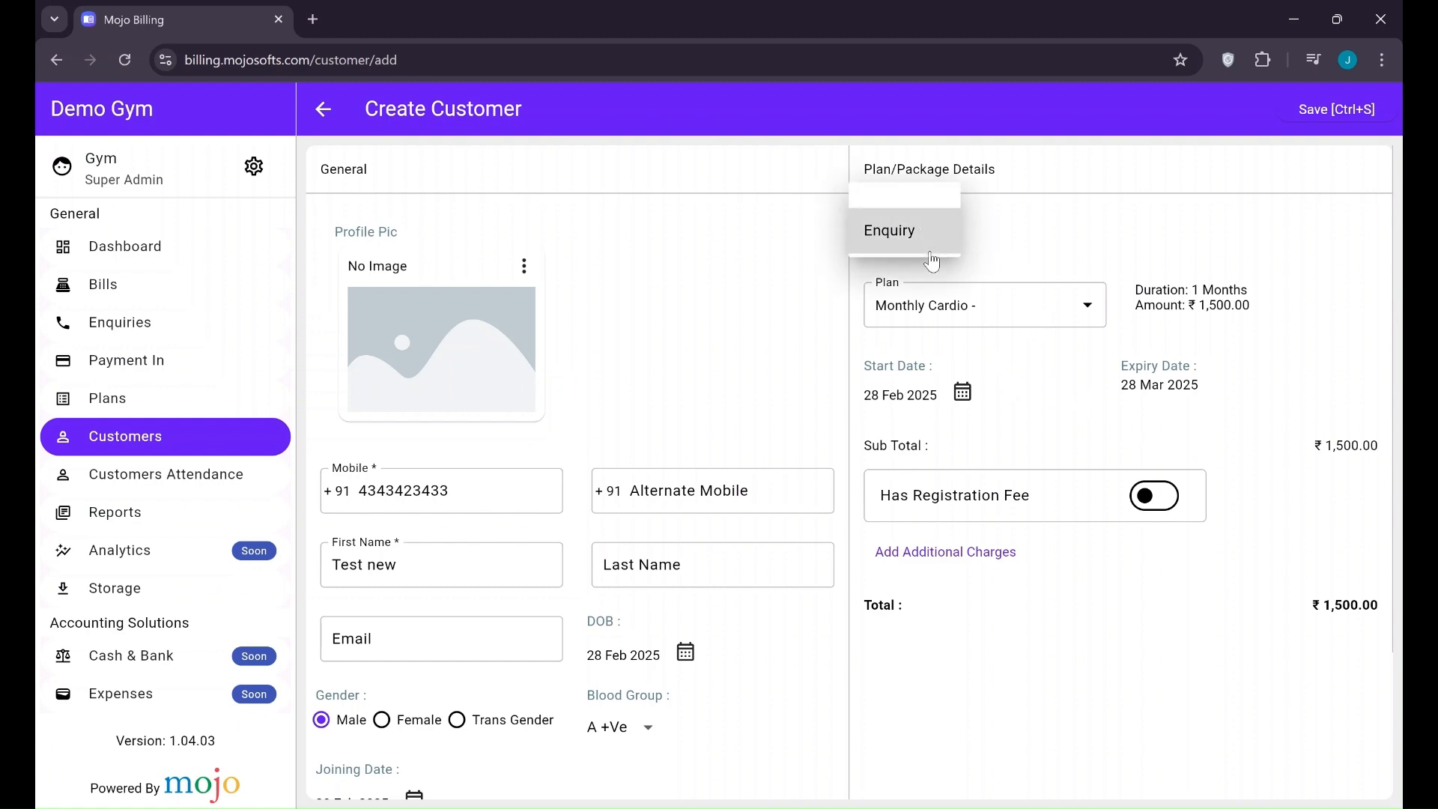
pyautogui.click(913, 187)
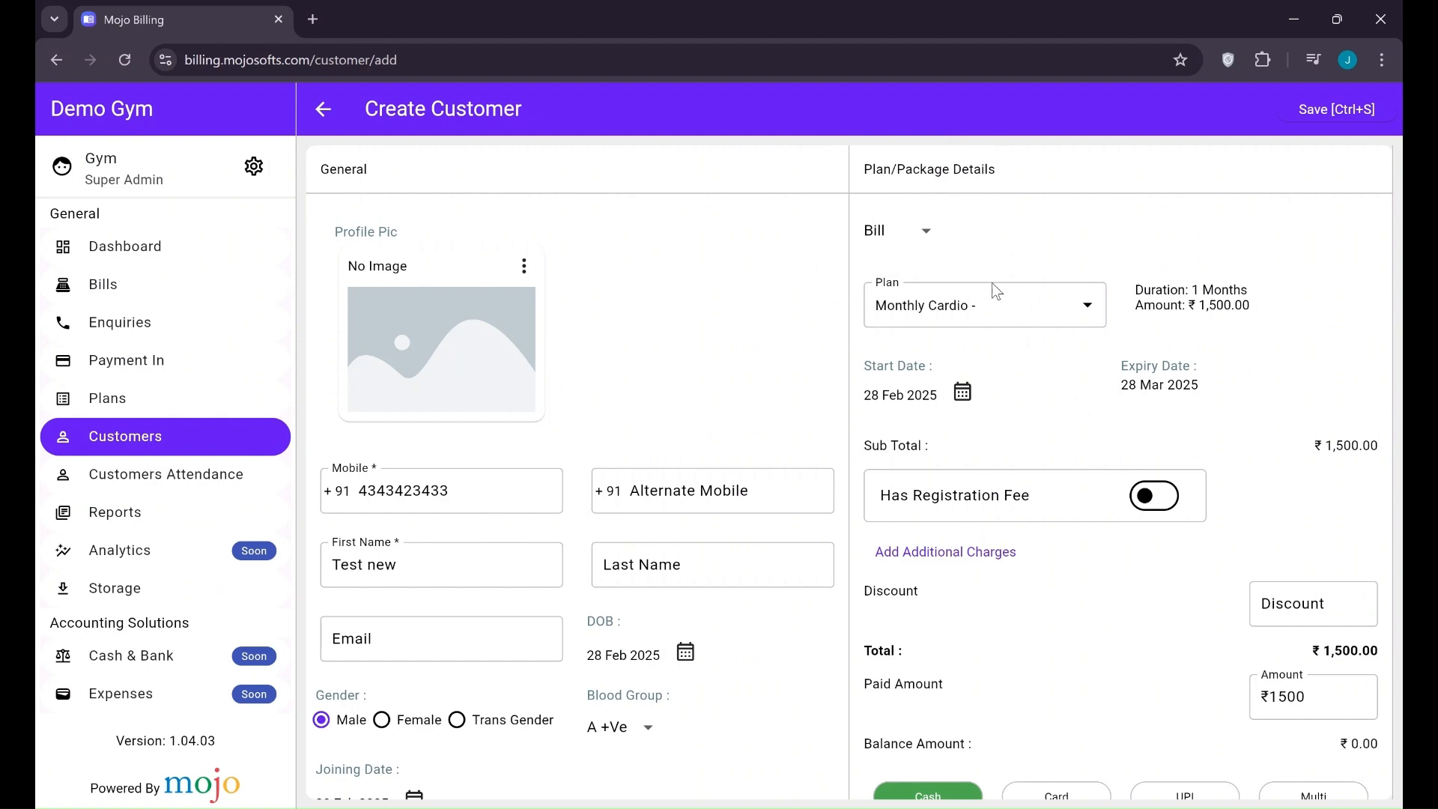
pyautogui.click(993, 304)
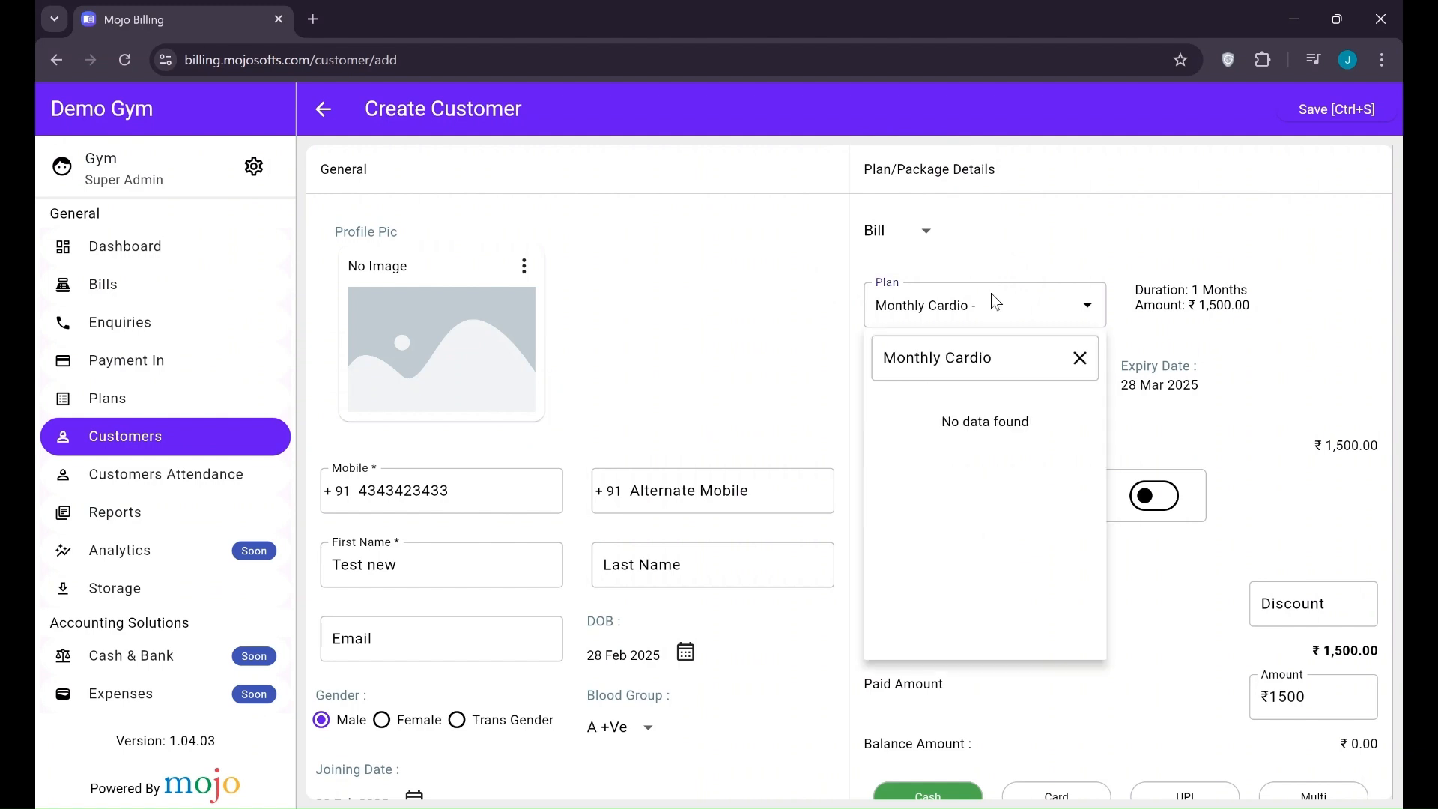
pyautogui.click(1079, 358)
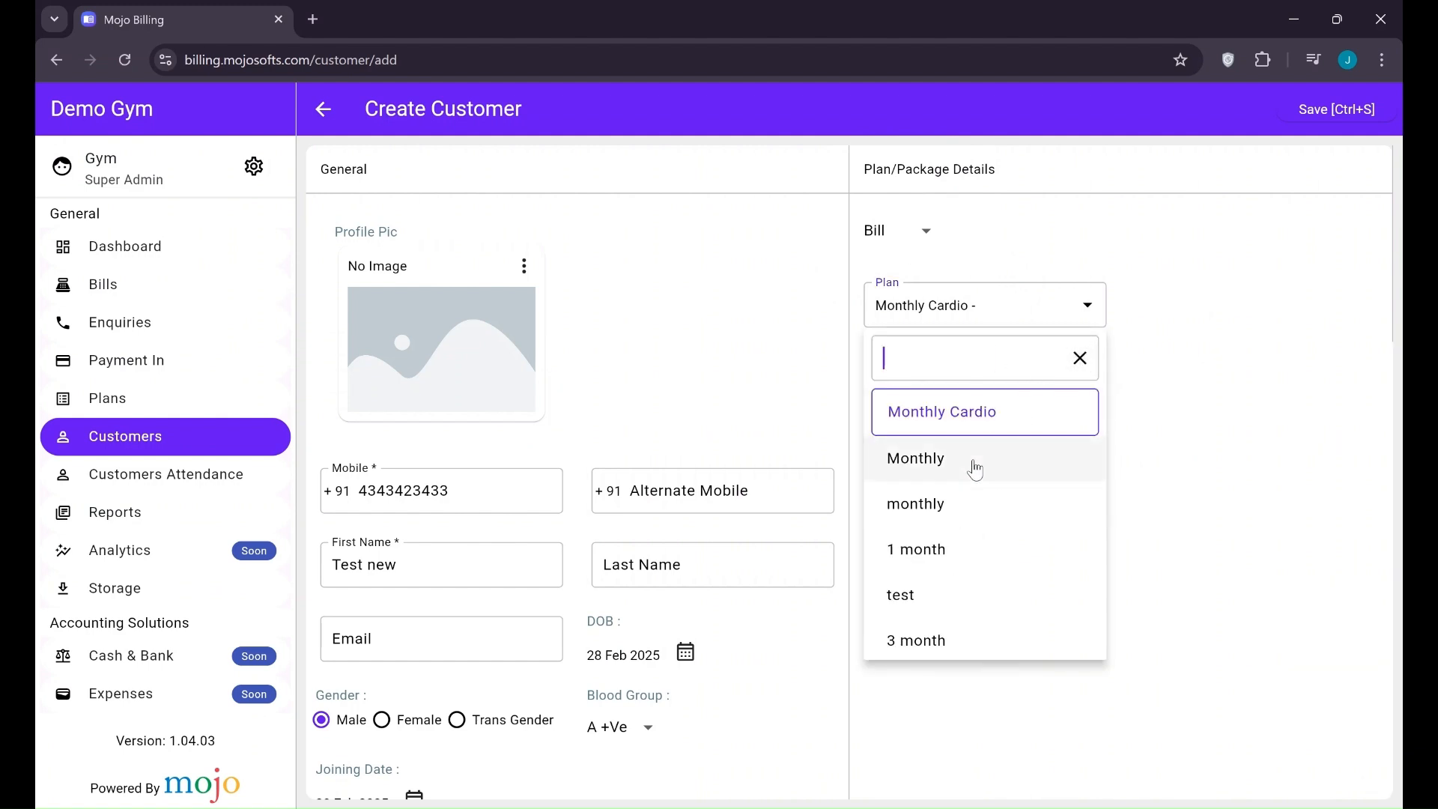
pyautogui.scroll(-2, 972, 517)
pyautogui.click(954, 602)
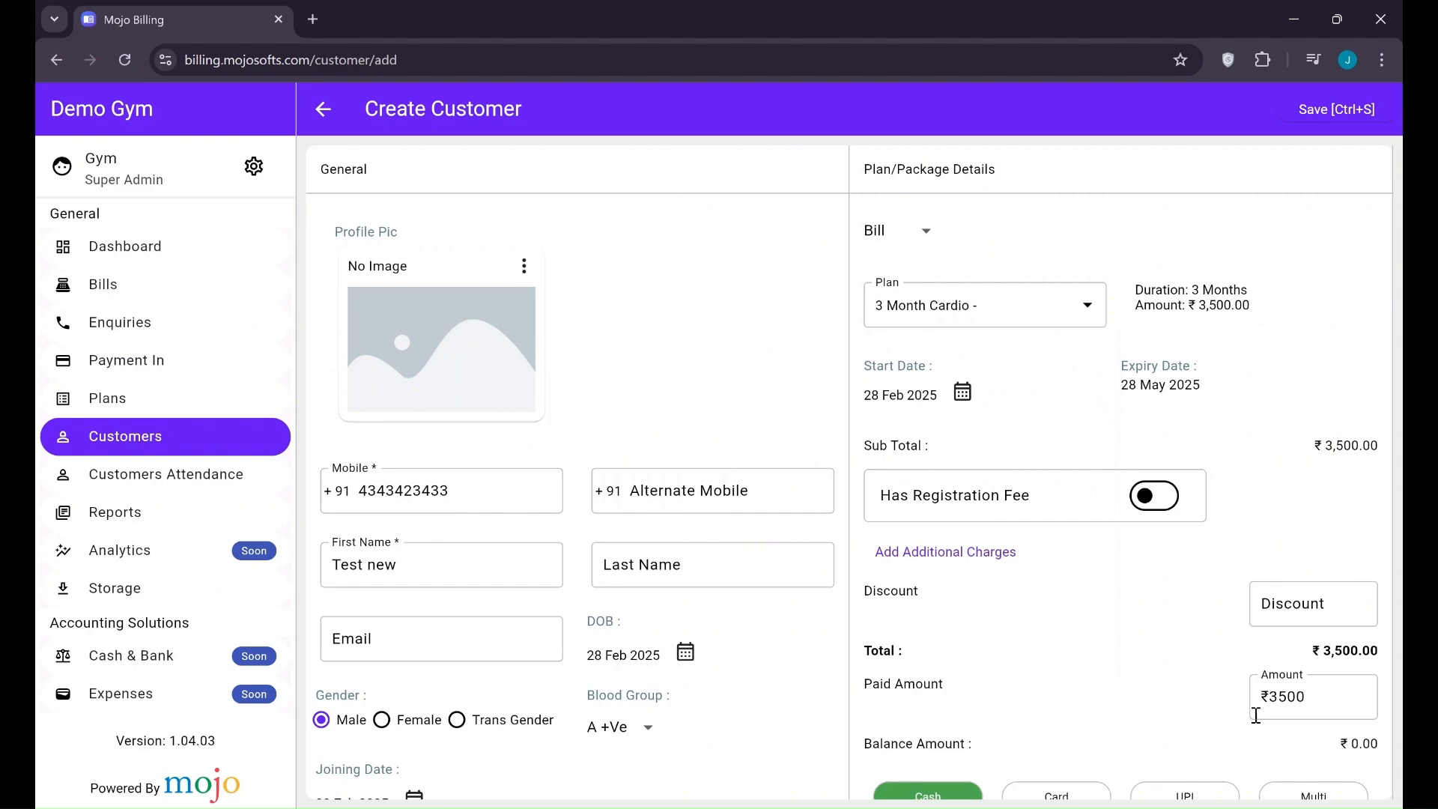
# Set the plan start date to 25 Feb 2025, giving a 25 May 2025 expiry
pyautogui.click(964, 395)
pyautogui.click(778, 516)
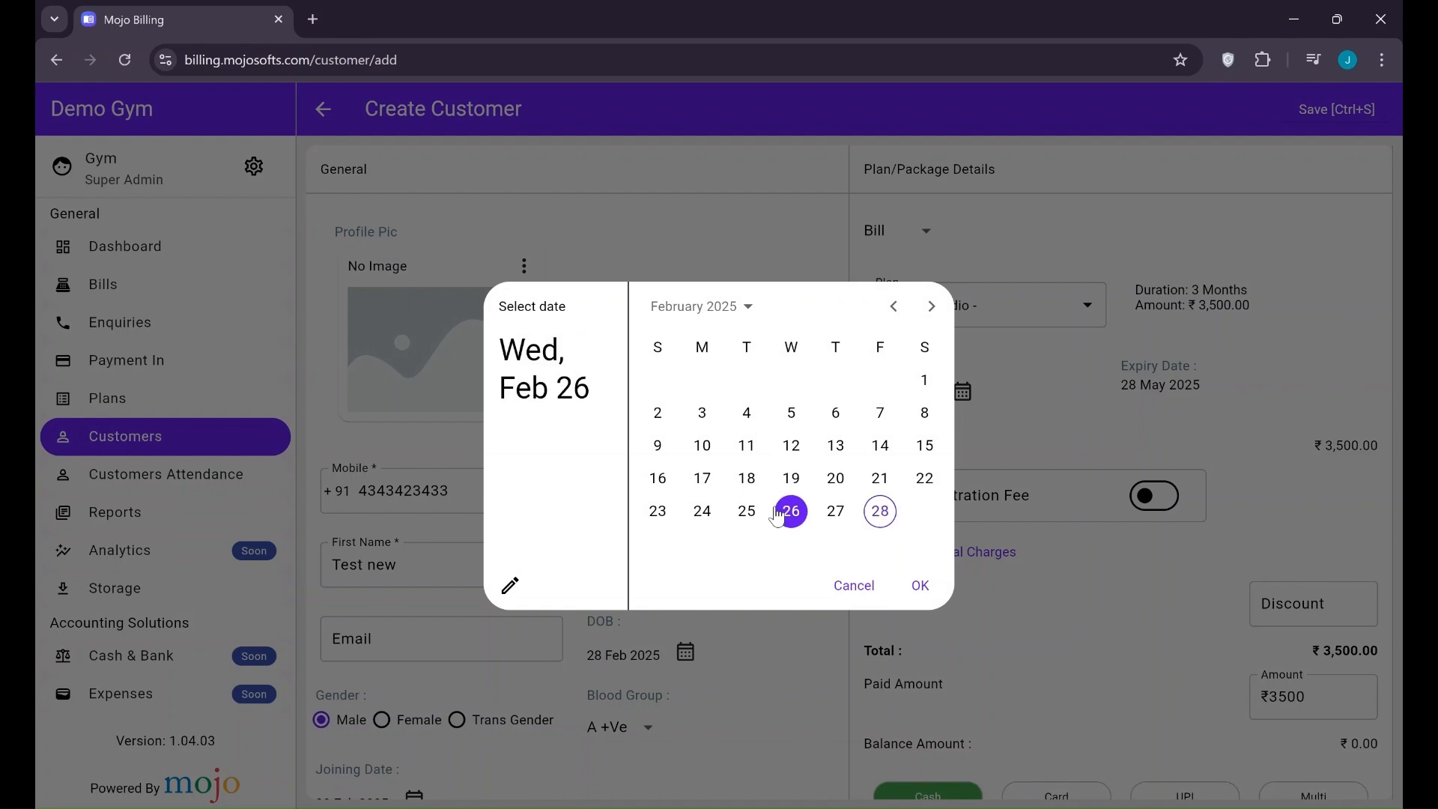
pyautogui.click(1046, 387)
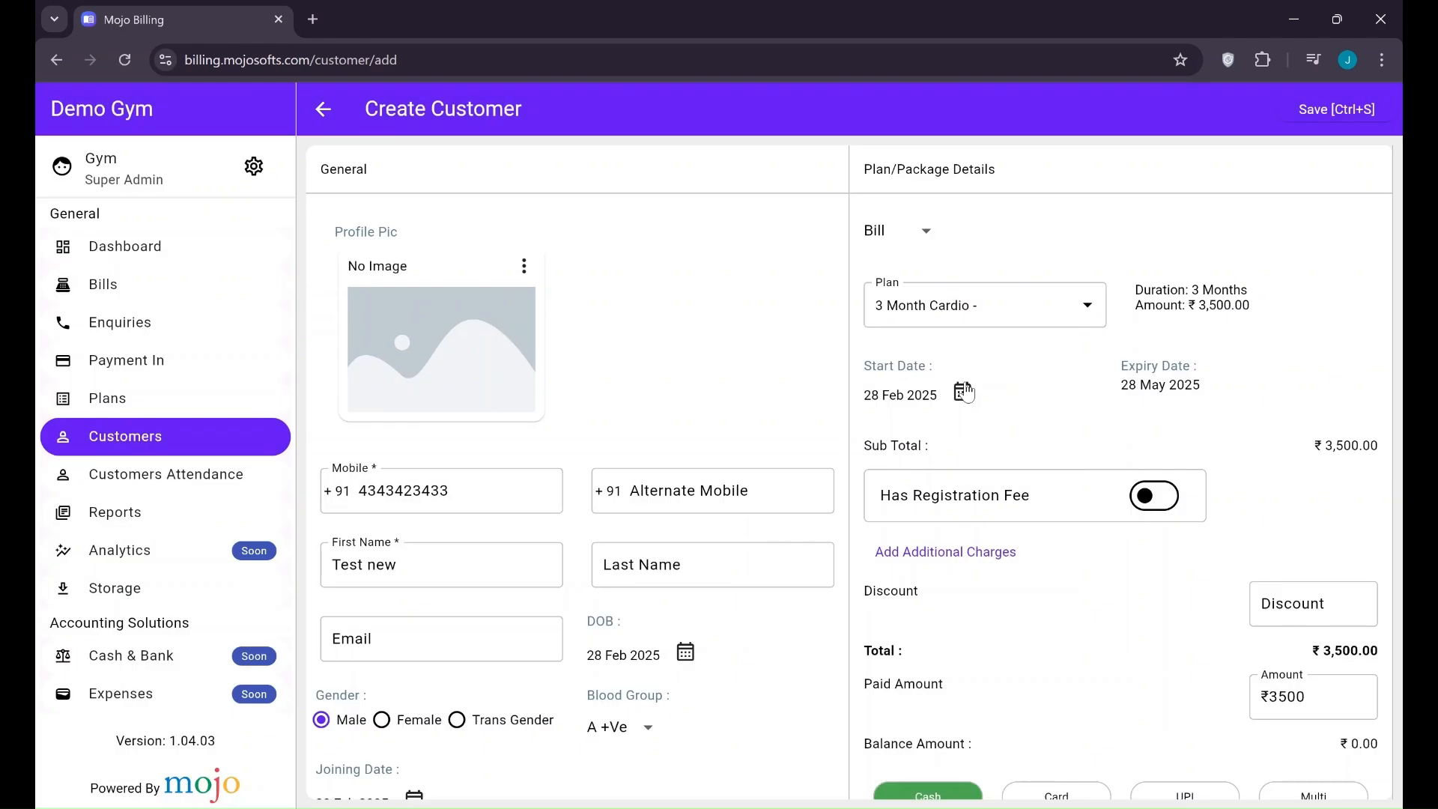
pyautogui.click(964, 392)
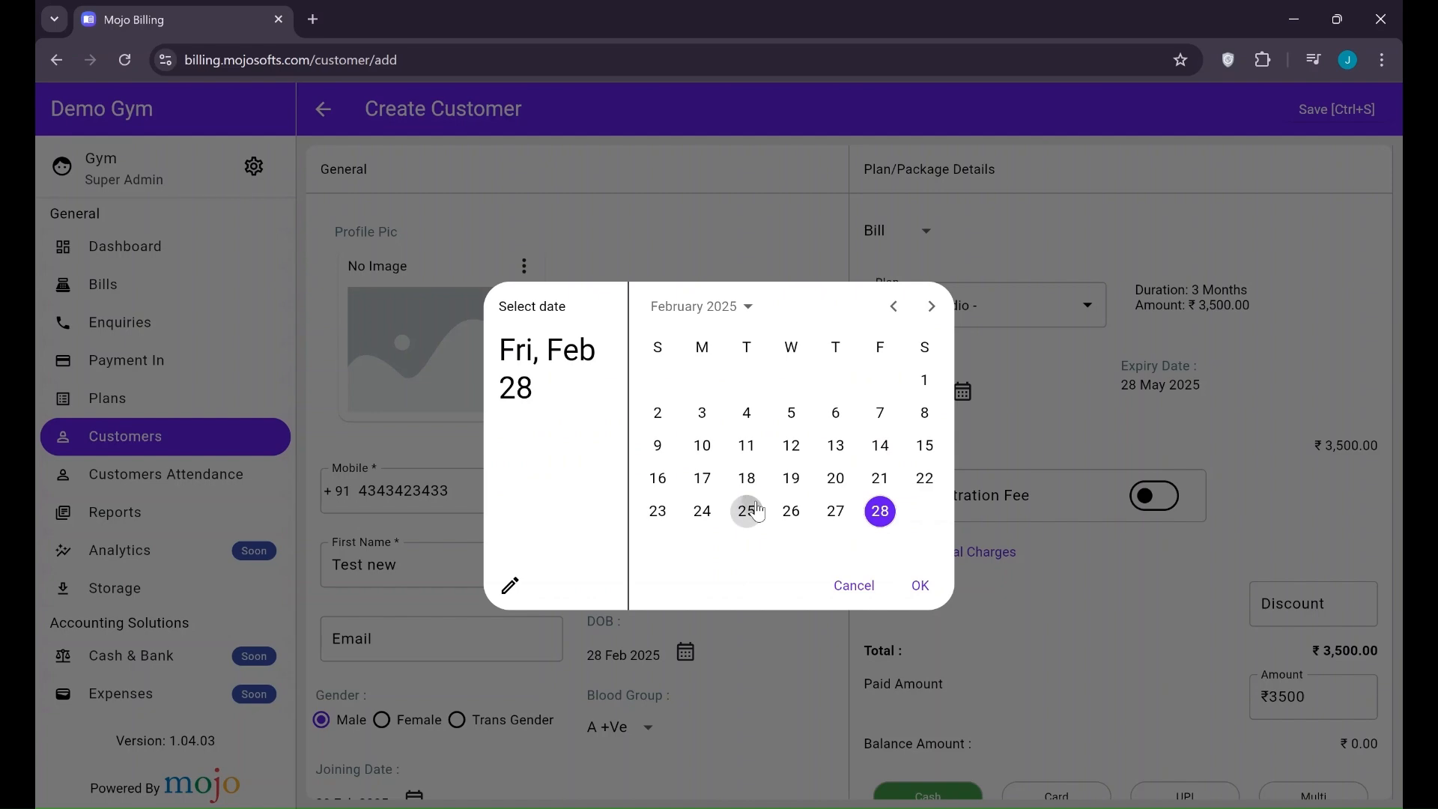
pyautogui.click(746, 511)
pyautogui.click(920, 585)
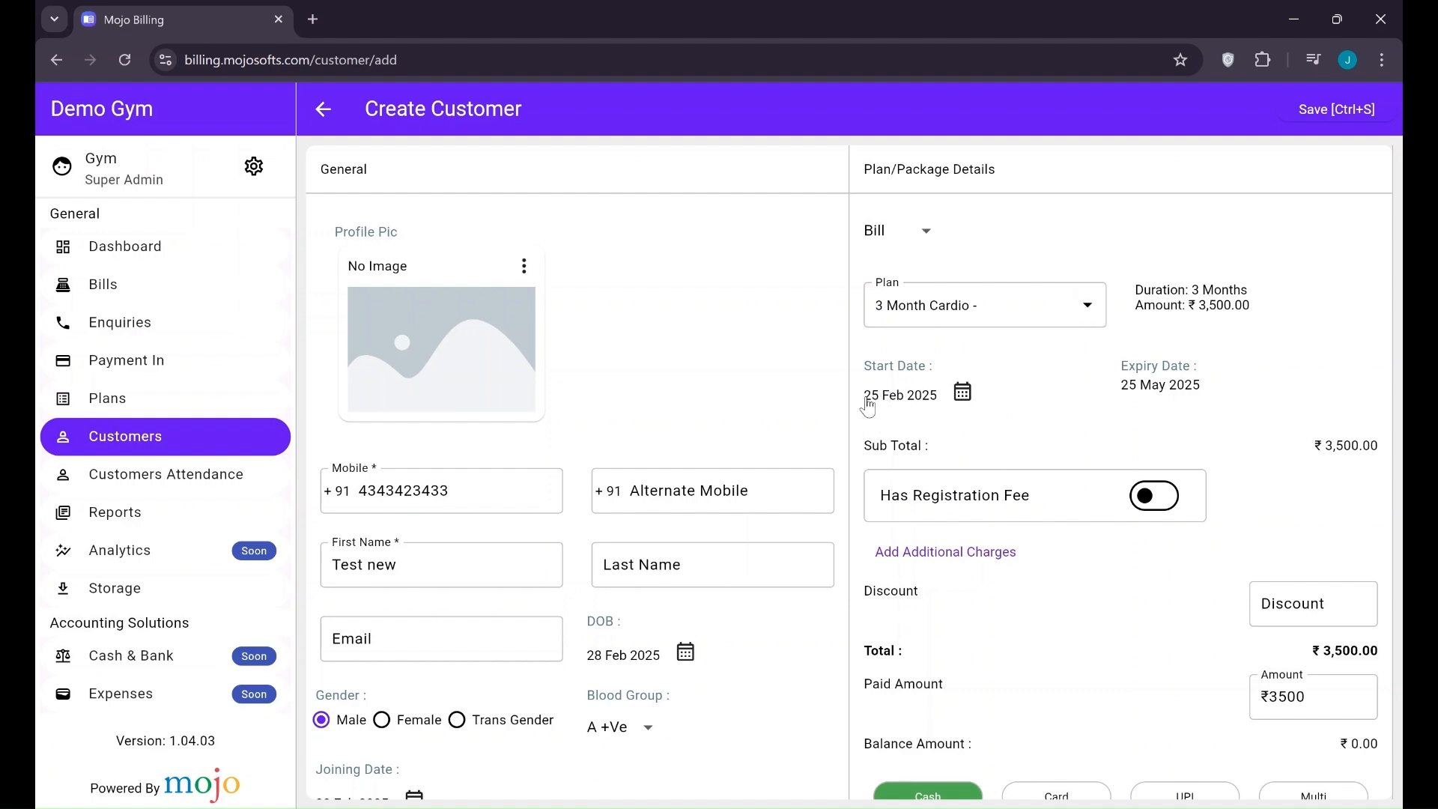
# Turn on the registration fee and set it to ₹500
pyautogui.scroll(-1, 1129, 398)
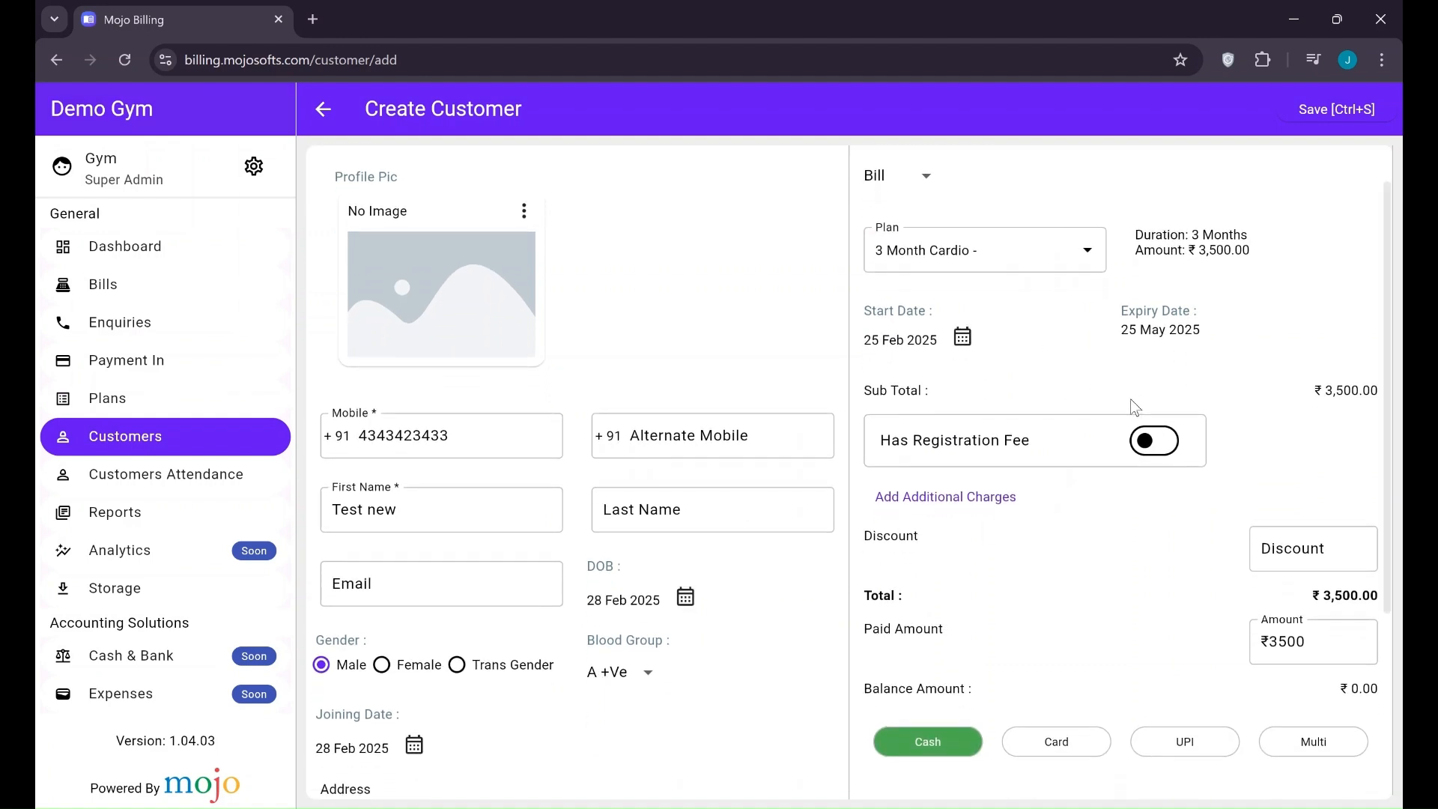
pyautogui.scroll(-1, 1130, 399)
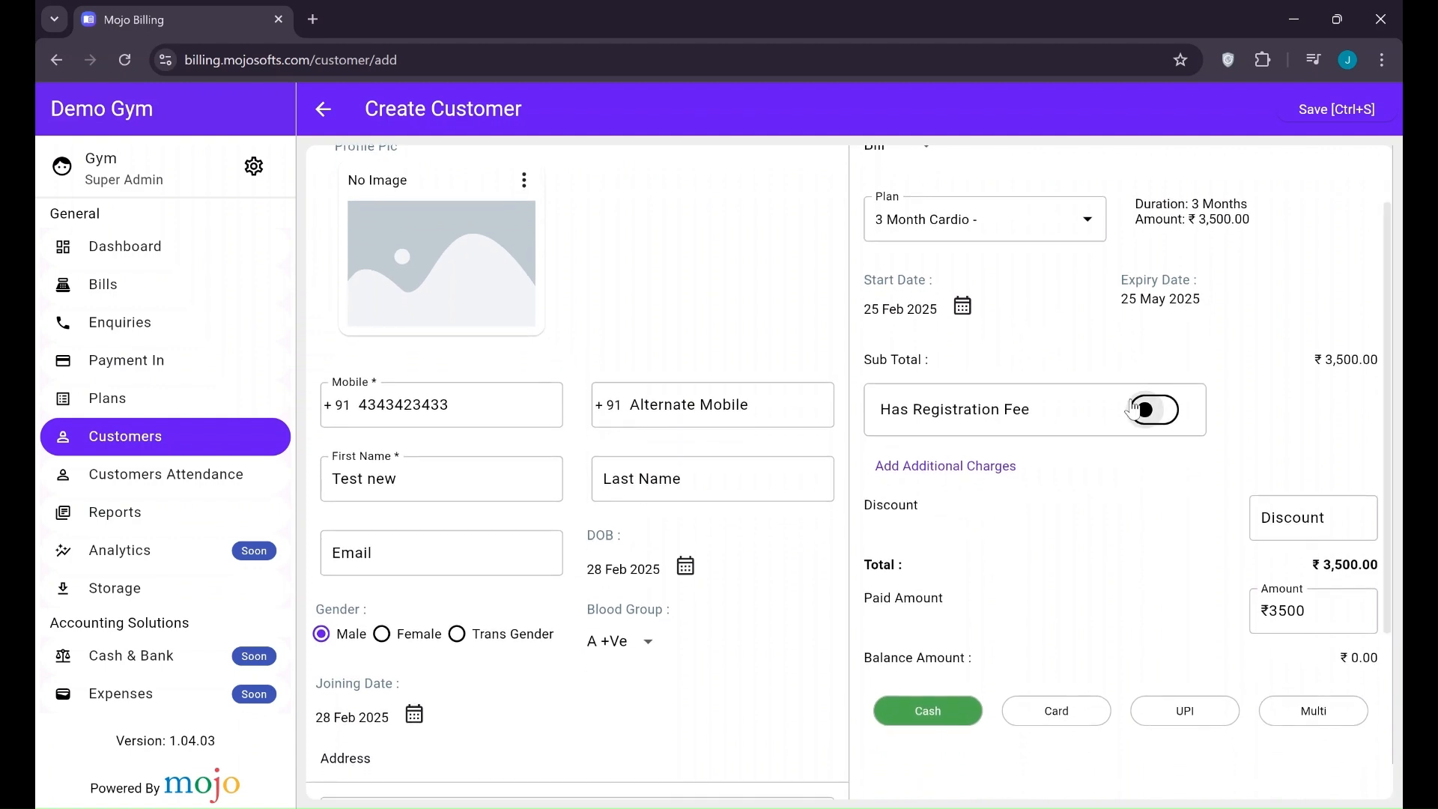
pyautogui.click(1177, 427)
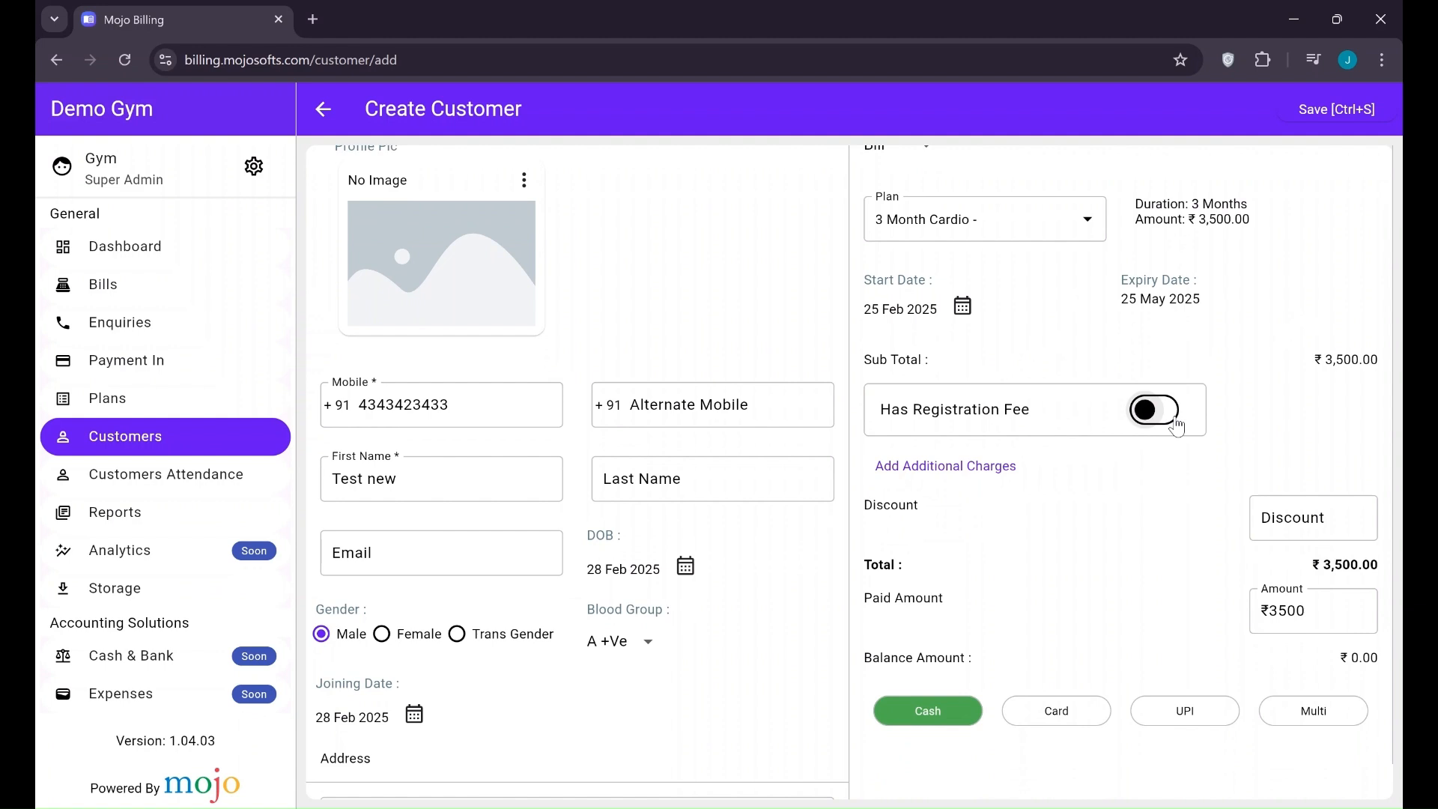
pyautogui.click(1342, 389)
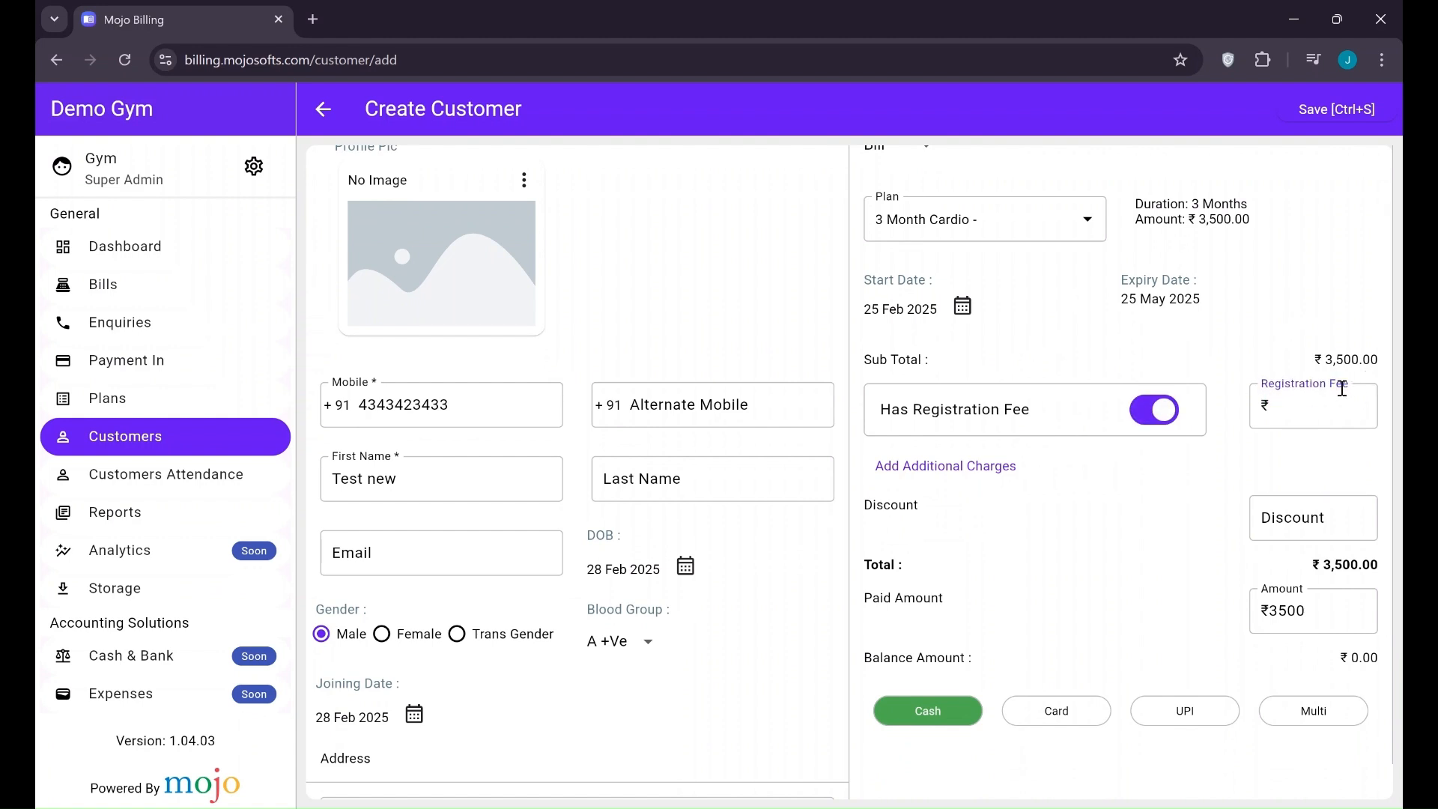
pyautogui.write('500')
# Skip additional charges and enter a ₹200 discount, bringing the total to ₹3,800
pyautogui.click(933, 477)
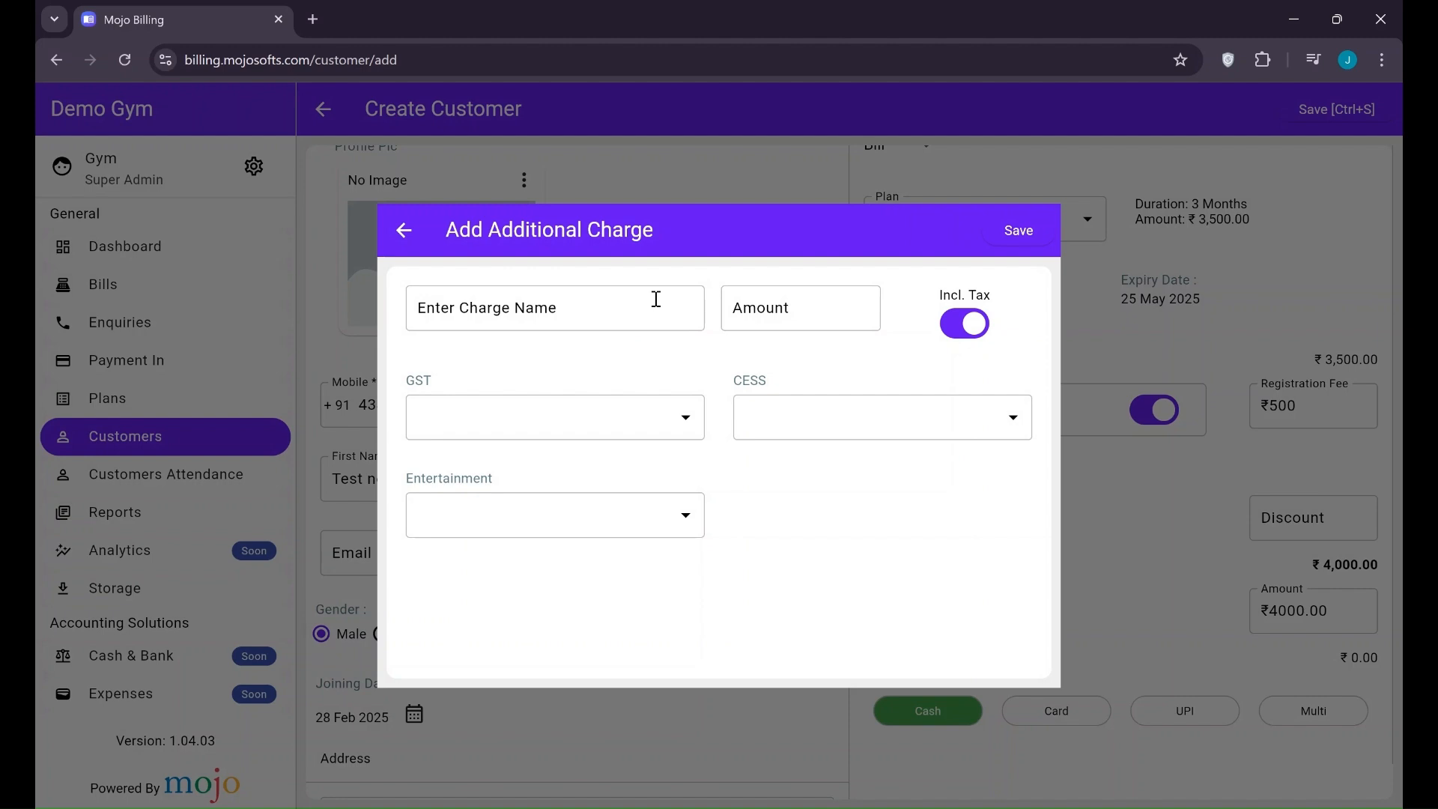
pyautogui.click(656, 299)
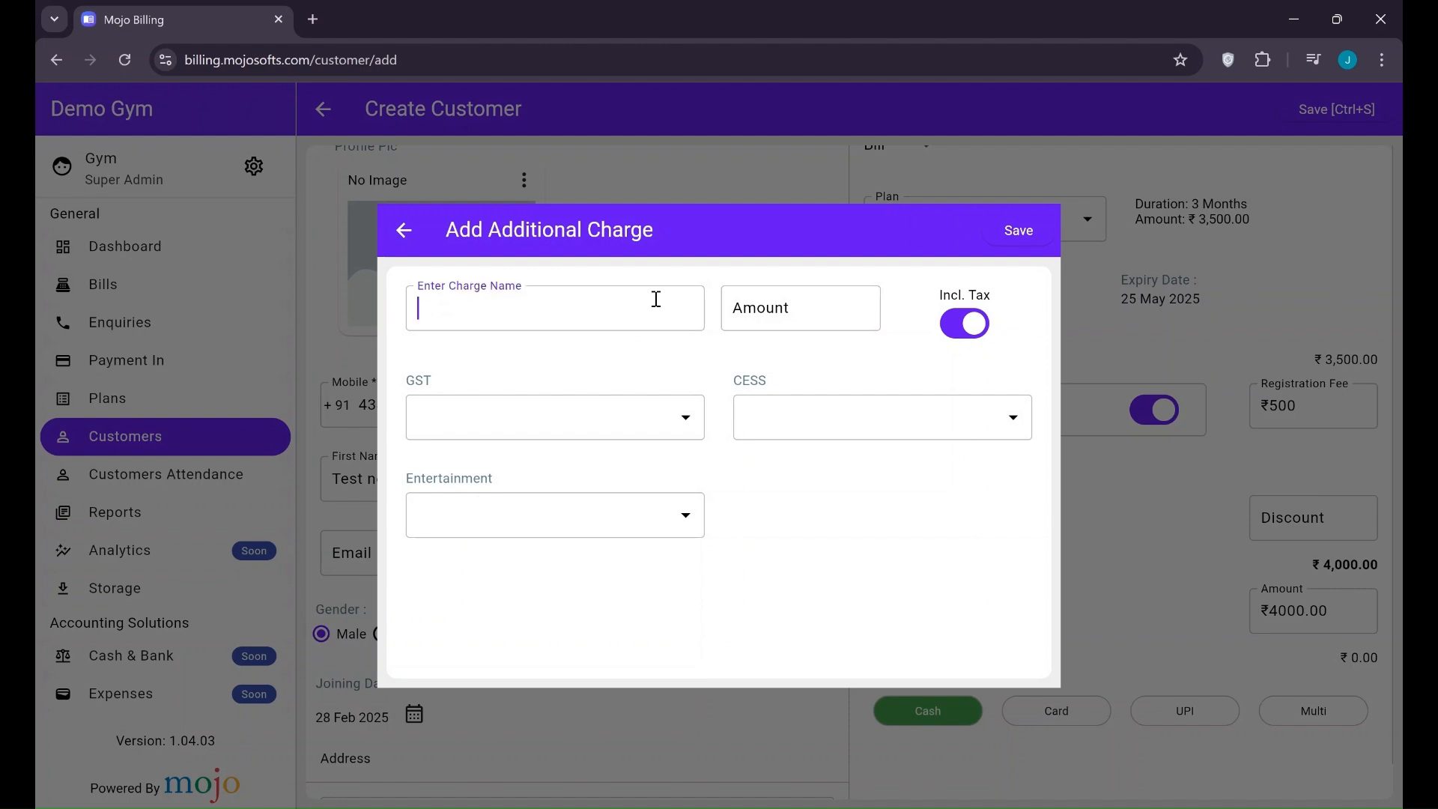
pyautogui.click(1157, 262)
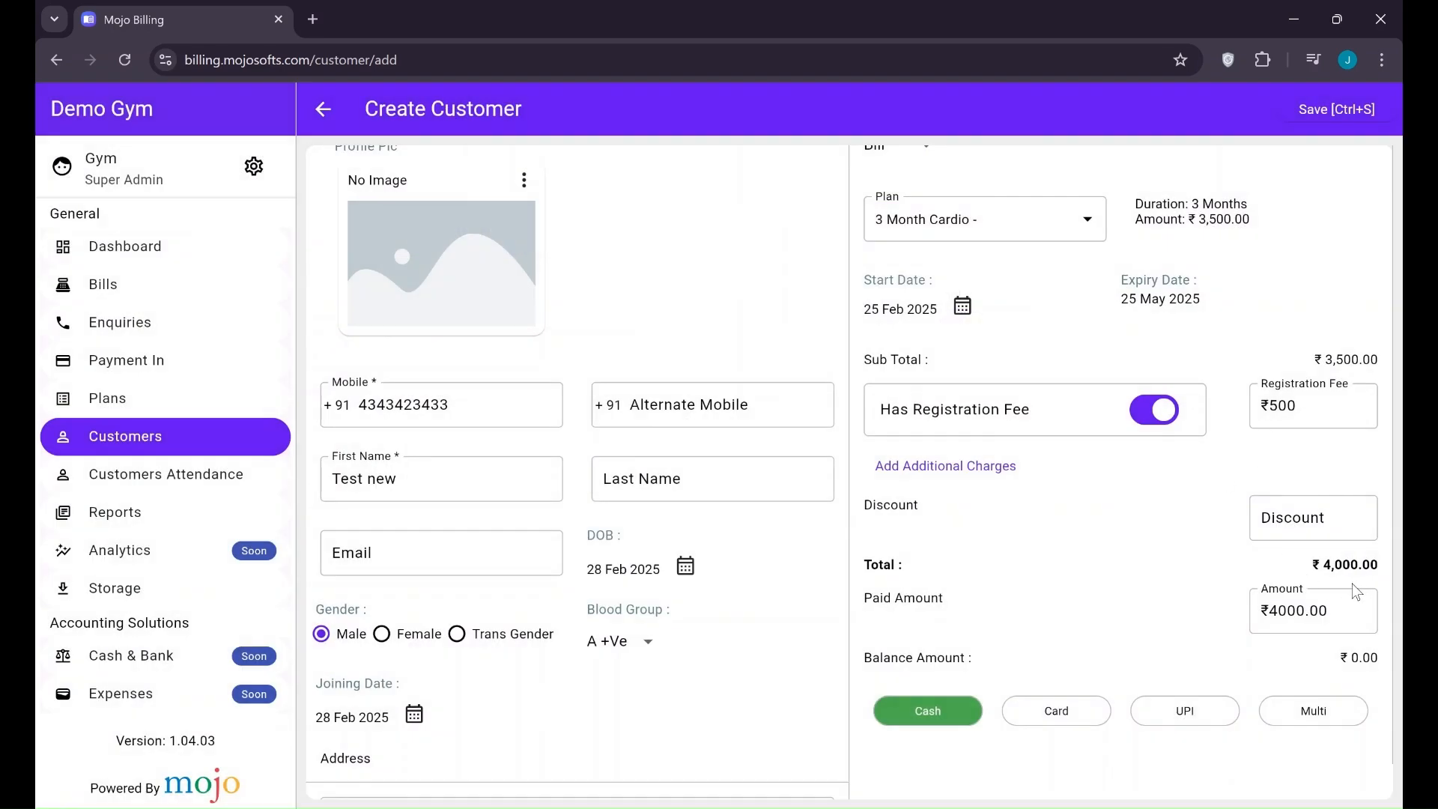
pyautogui.click(1291, 512)
pyautogui.write('200')
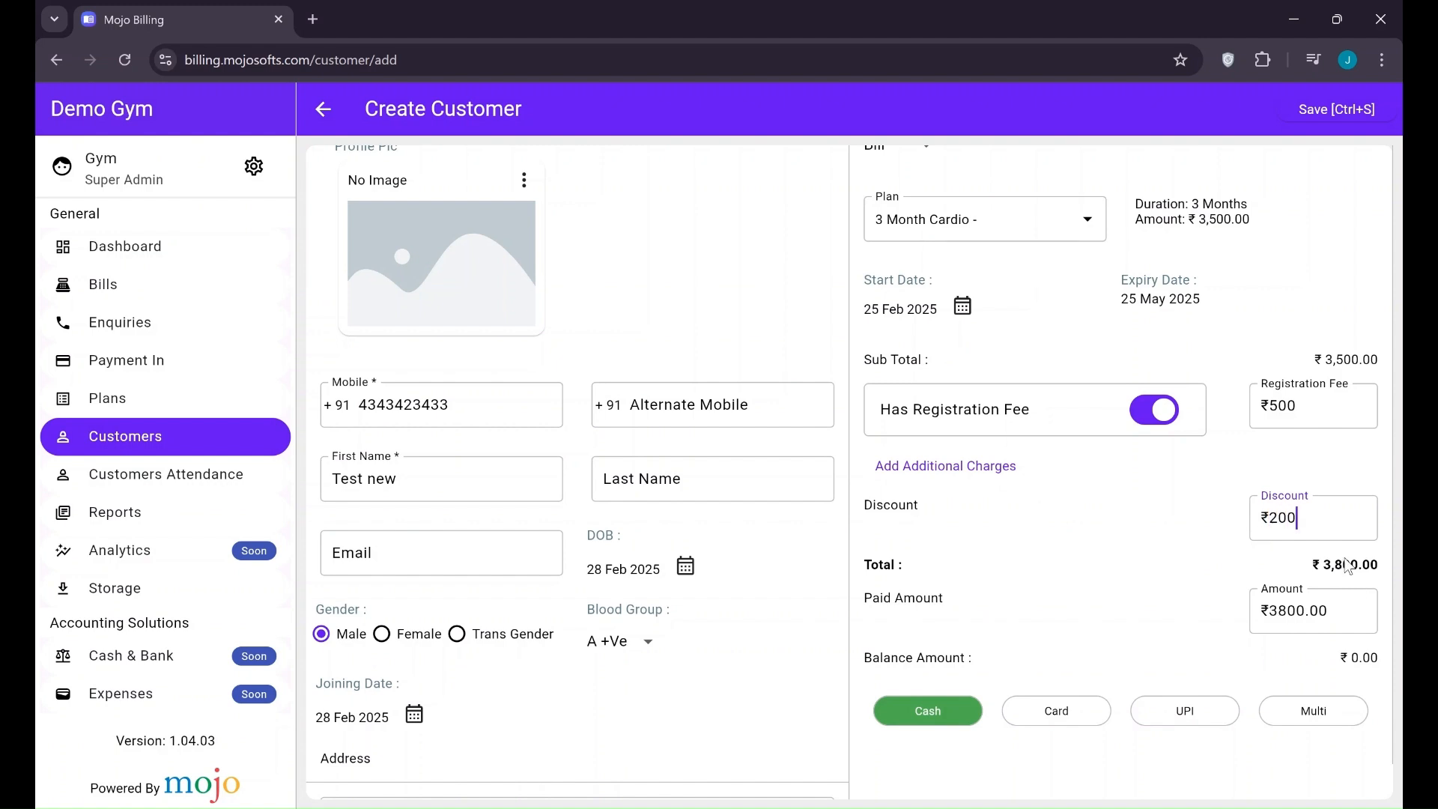
pyautogui.scroll(-1, 1004, 580)
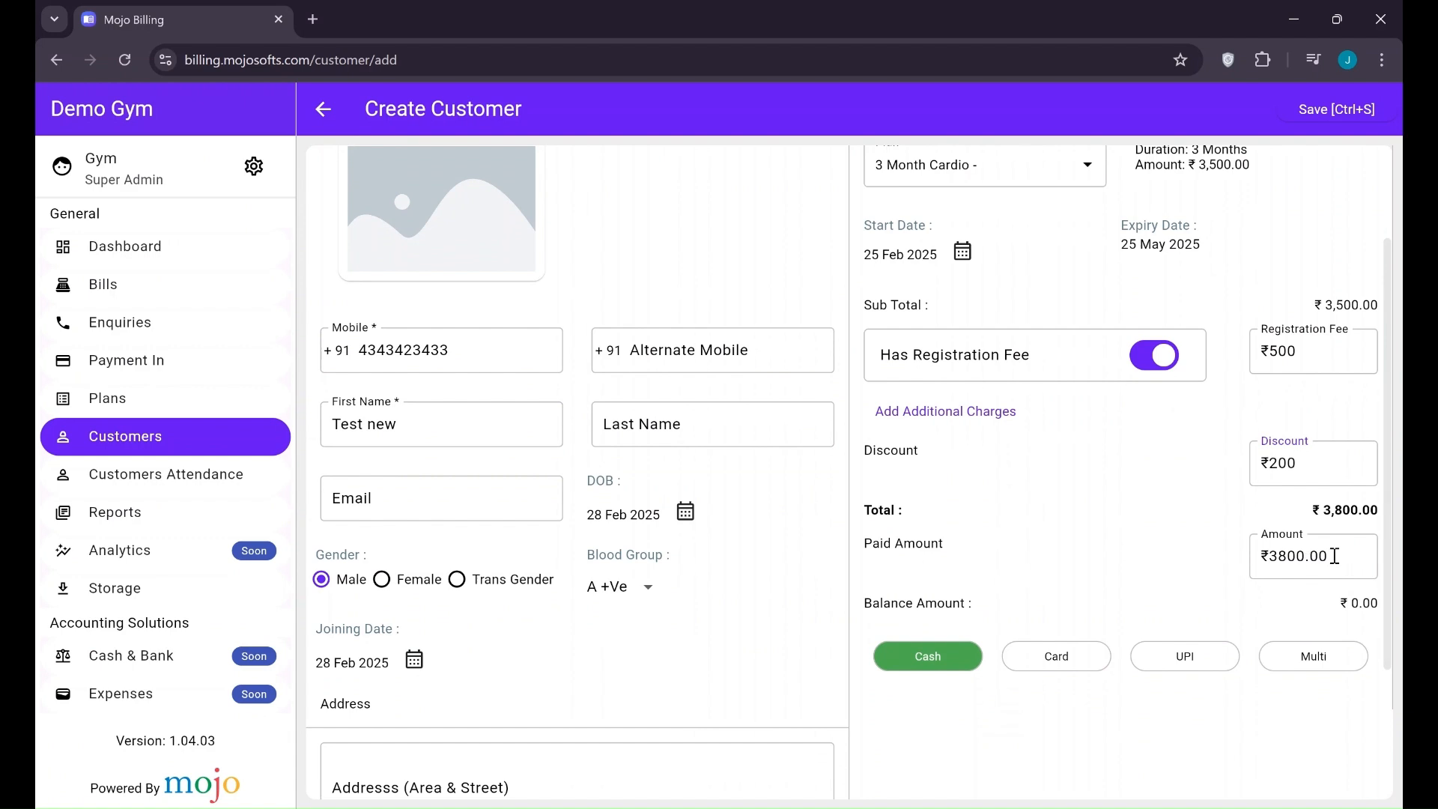
pyautogui.scroll(-1, 934, 563)
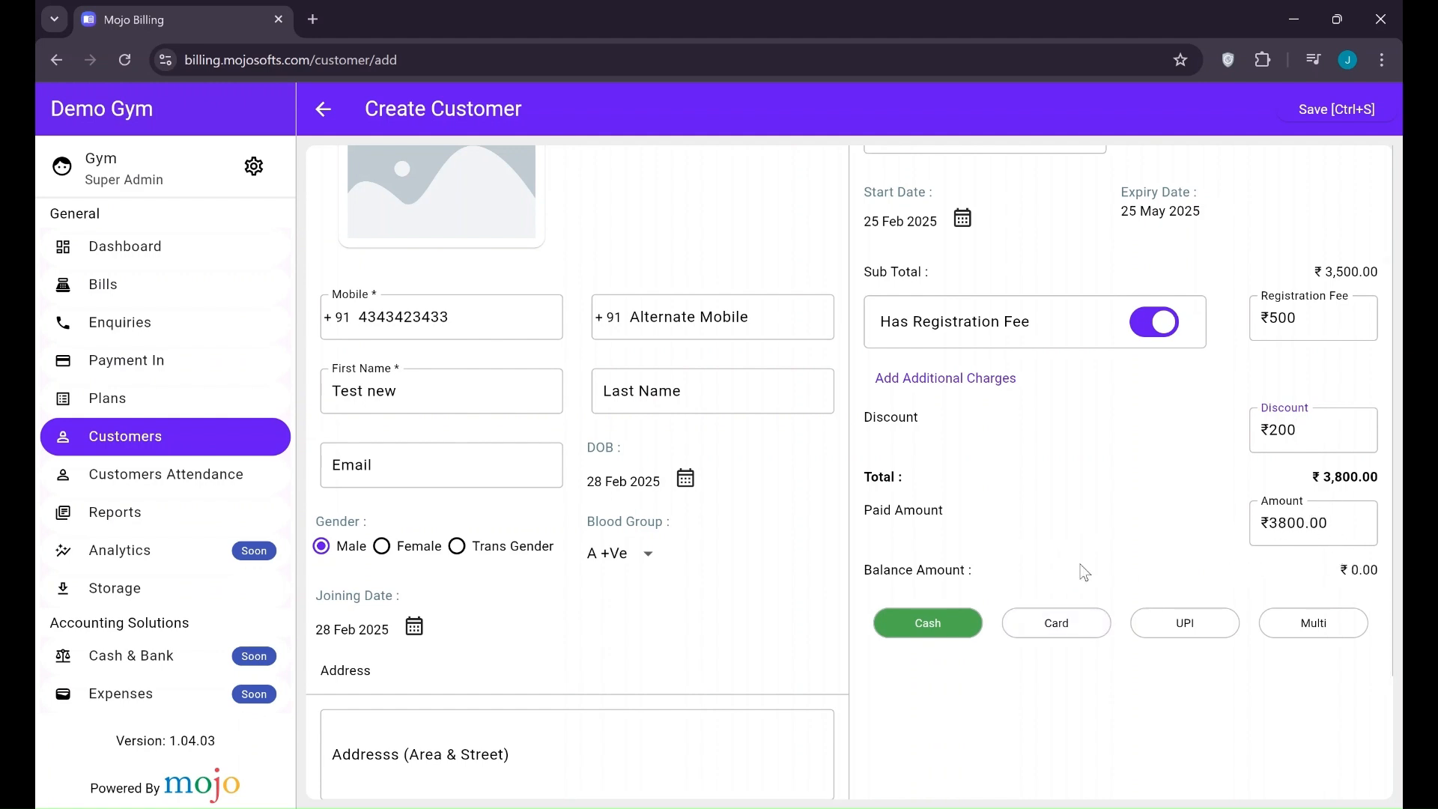
# Use multi payment mode to split the ₹3,800 into ₹1,000 cash and ₹2,800 UPI
pyautogui.scroll(-1, 1084, 573)
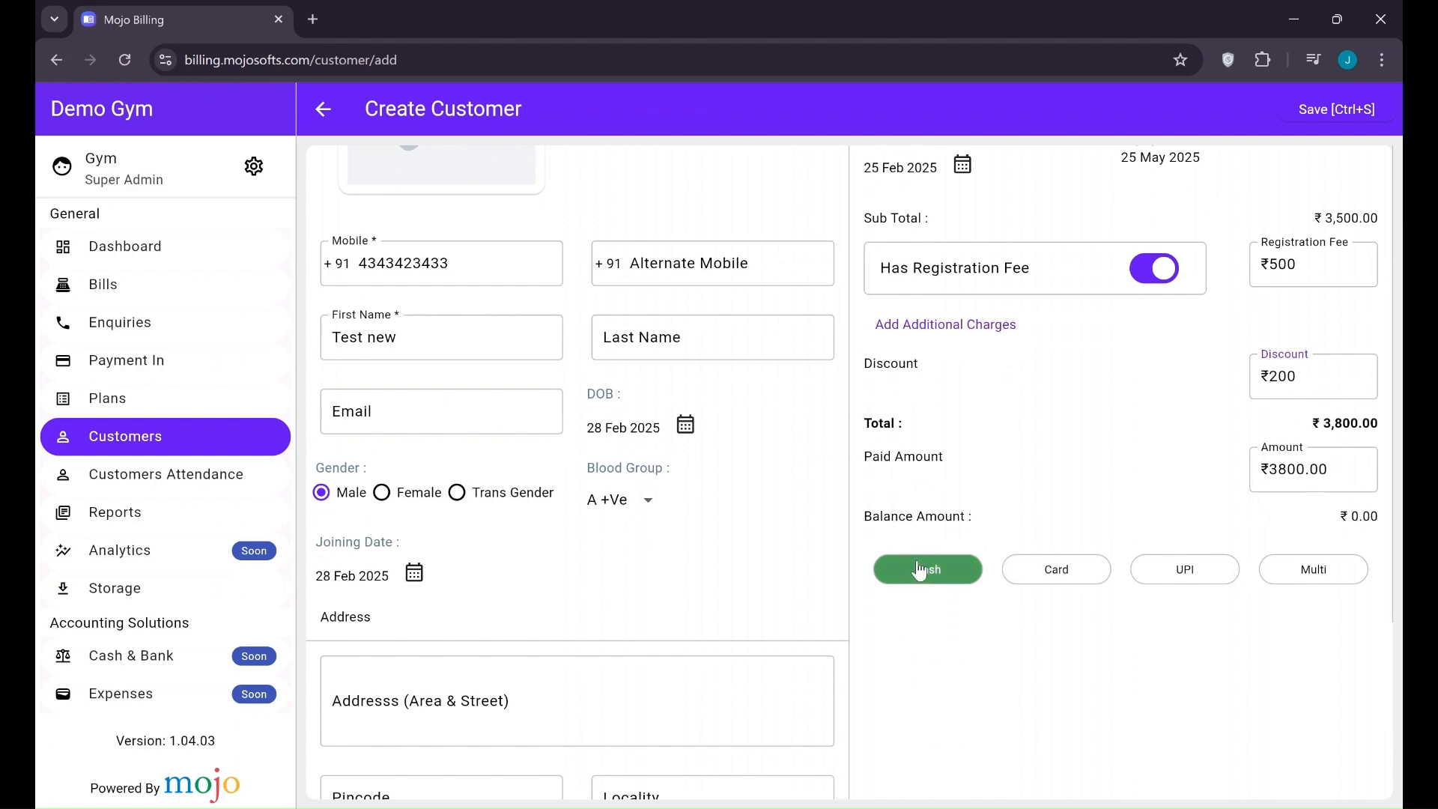
pyautogui.click(1048, 569)
pyautogui.click(1185, 569)
pyautogui.click(1334, 570)
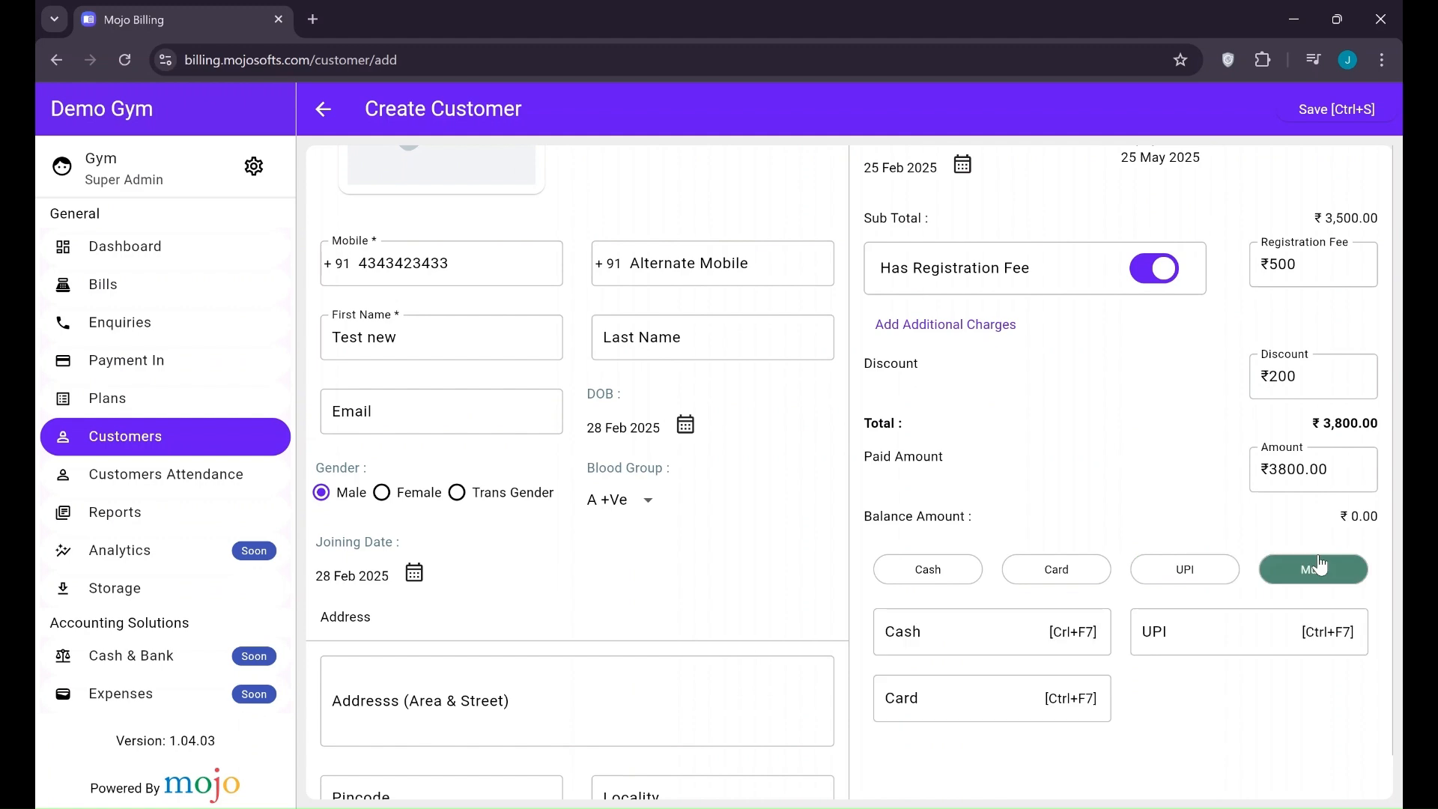
pyautogui.scroll(-1, 1194, 500)
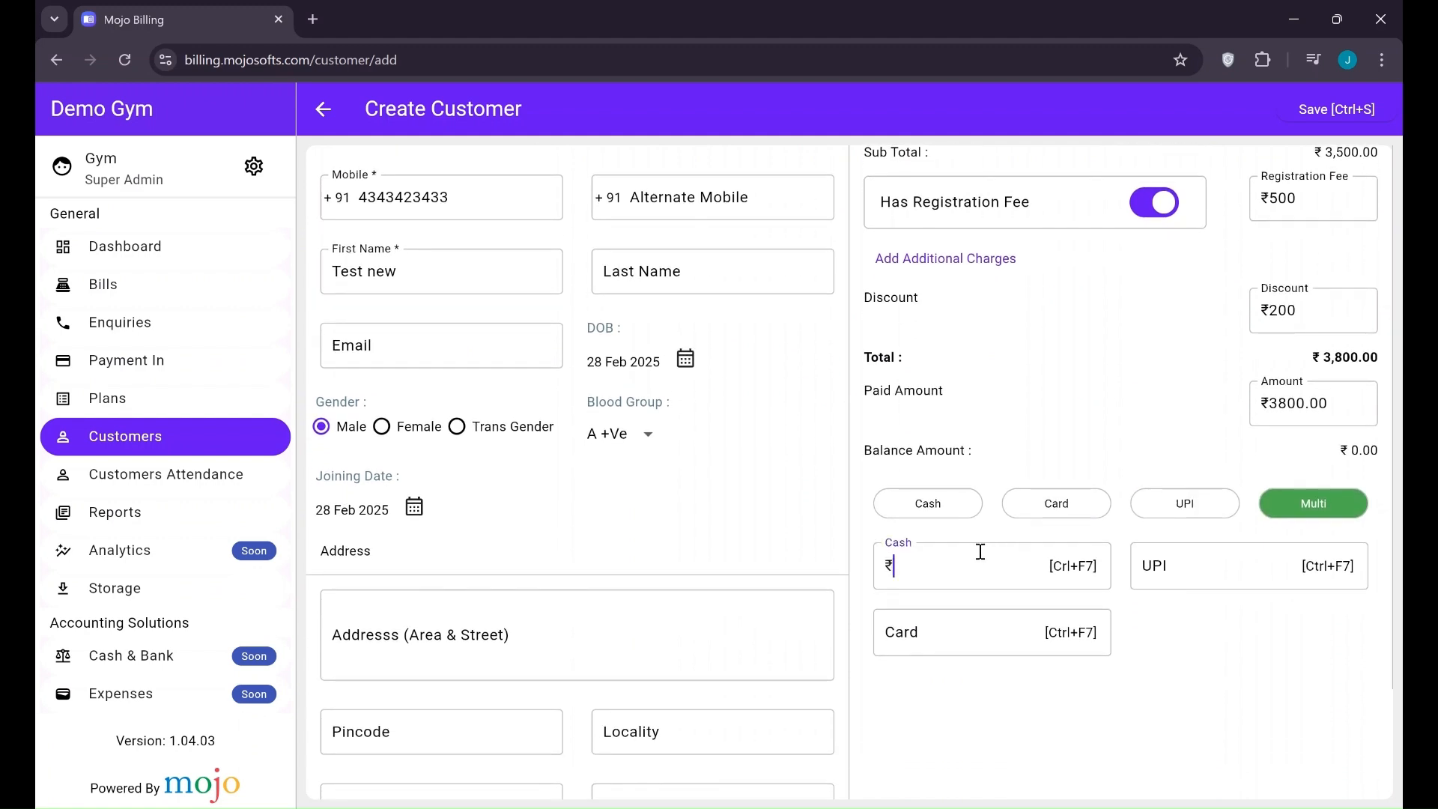
pyautogui.click(1243, 561)
pyautogui.scroll(4, 1121, 464)
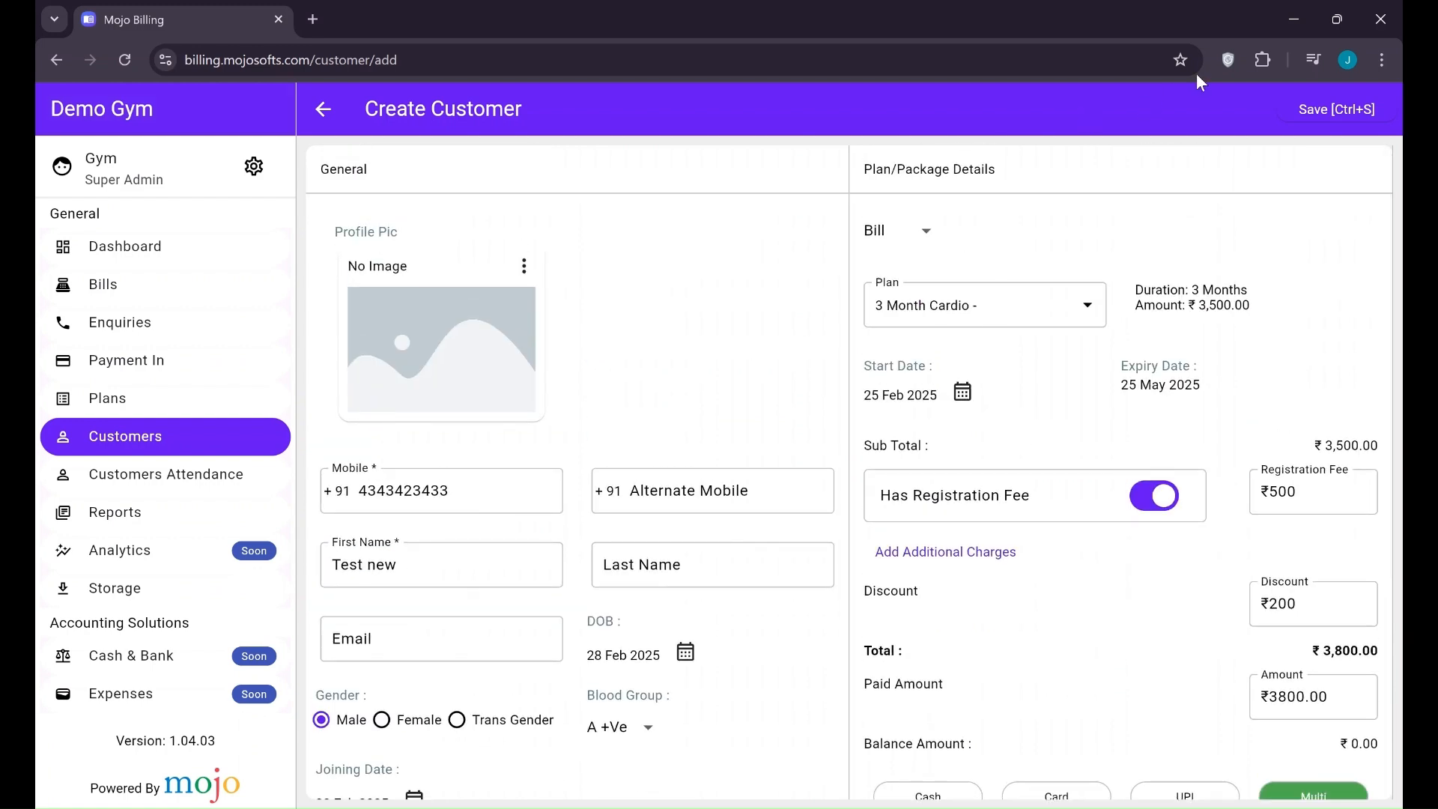
# Save the new 3 Month Cardio customer with its ₹3,800 bill
pyautogui.click(1330, 111)
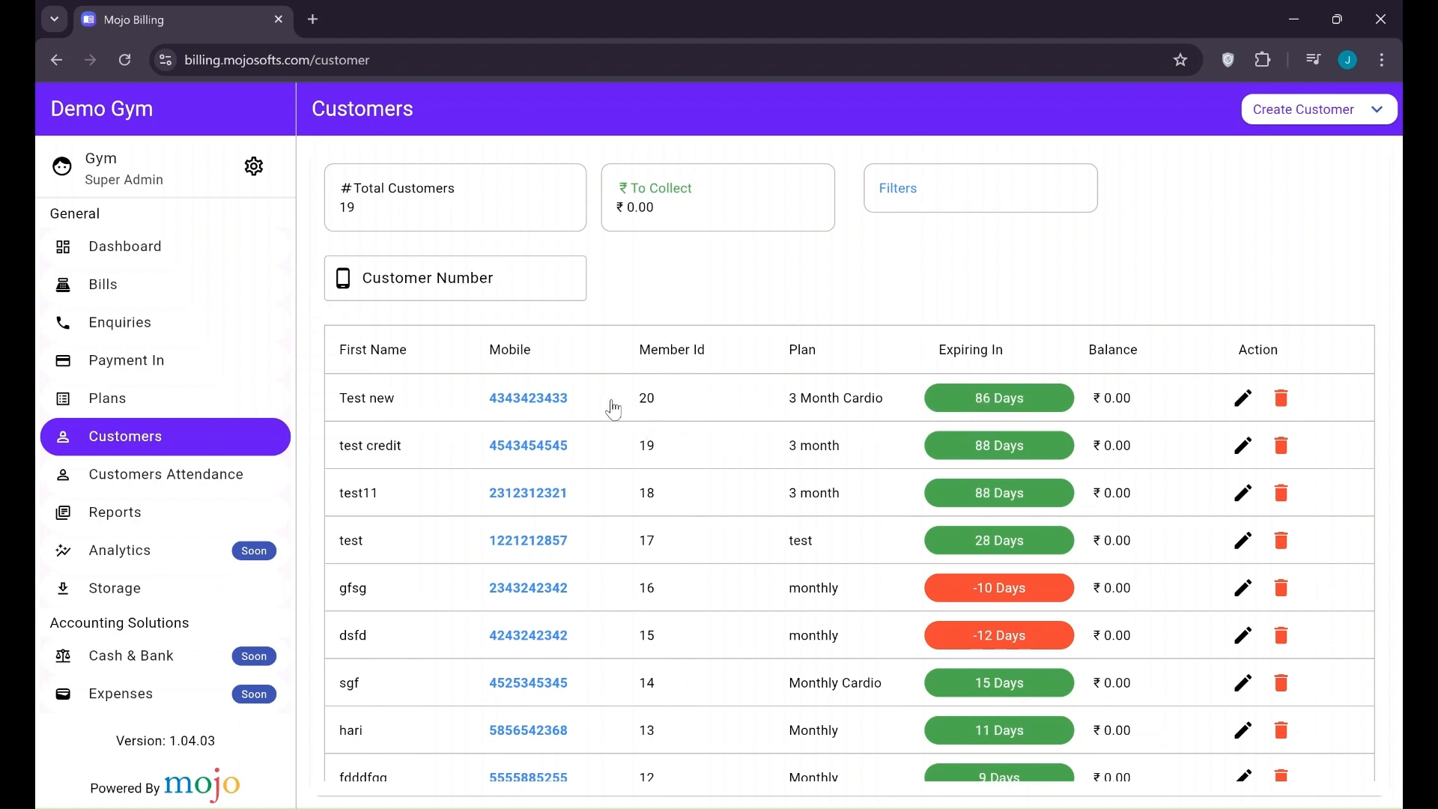
# Open today's ₹3,800 bill invoice from Bills, check its cash and UPI transactions, then return
pyautogui.click(152, 259)
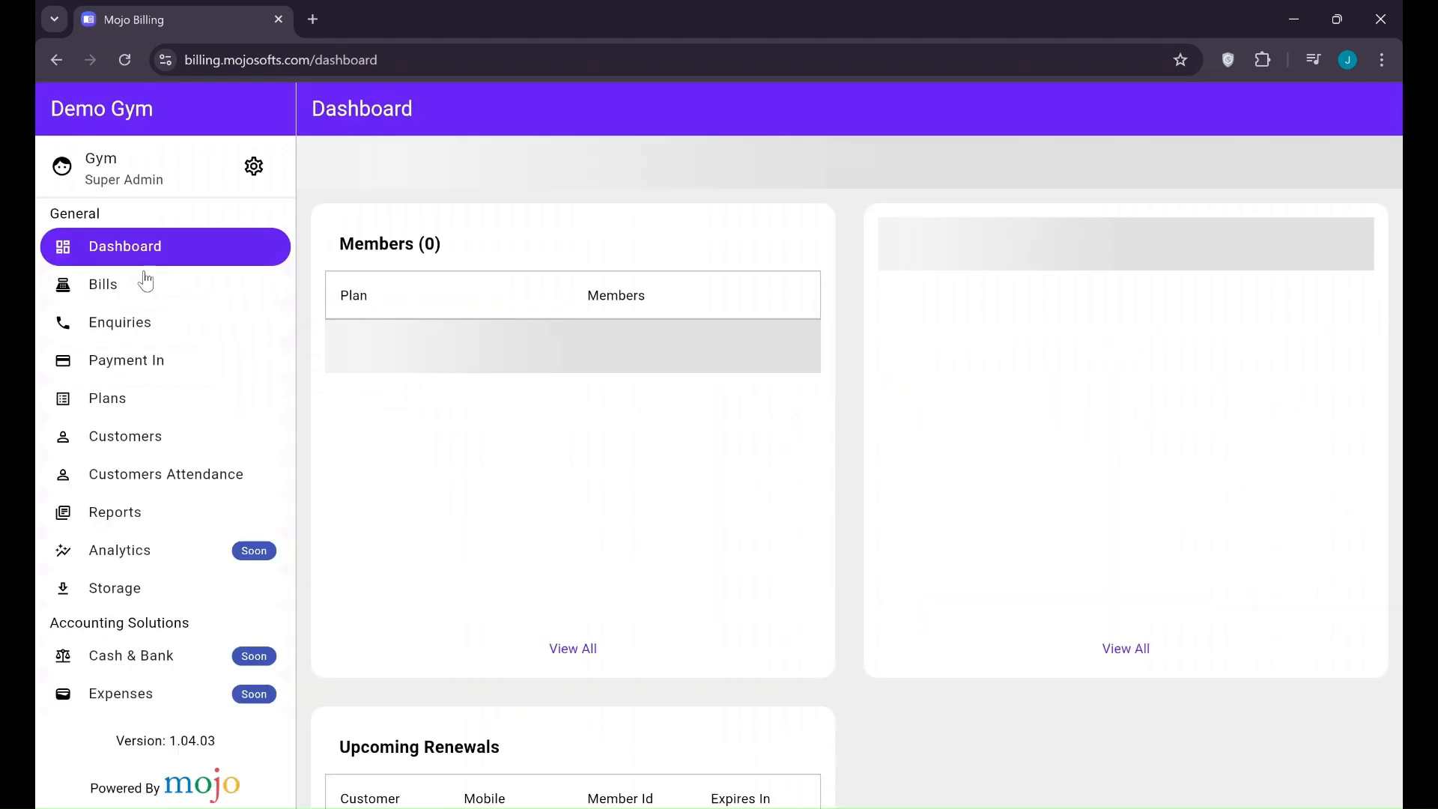
pyautogui.click(273, 292)
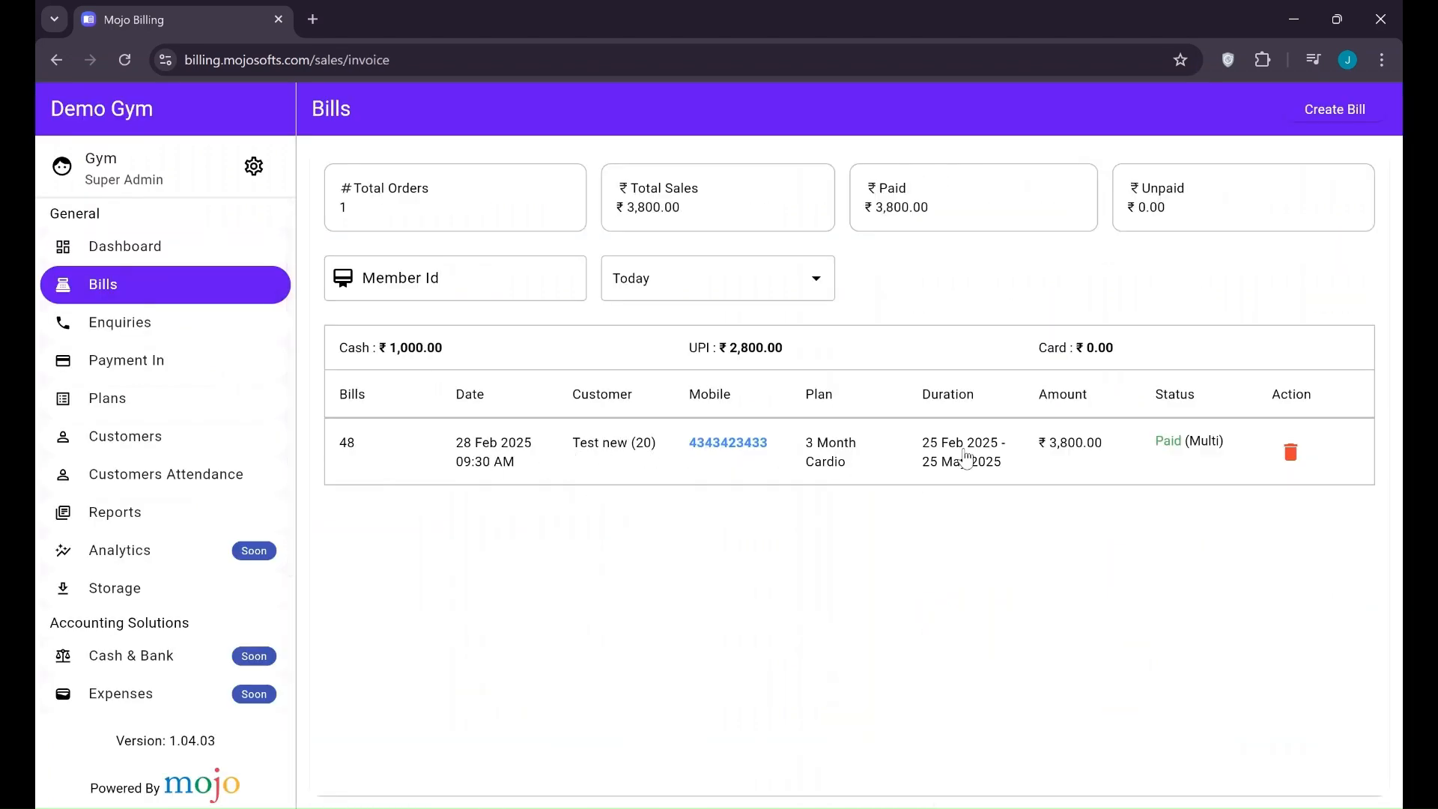
pyautogui.click(446, 440)
pyautogui.scroll(-2, 848, 563)
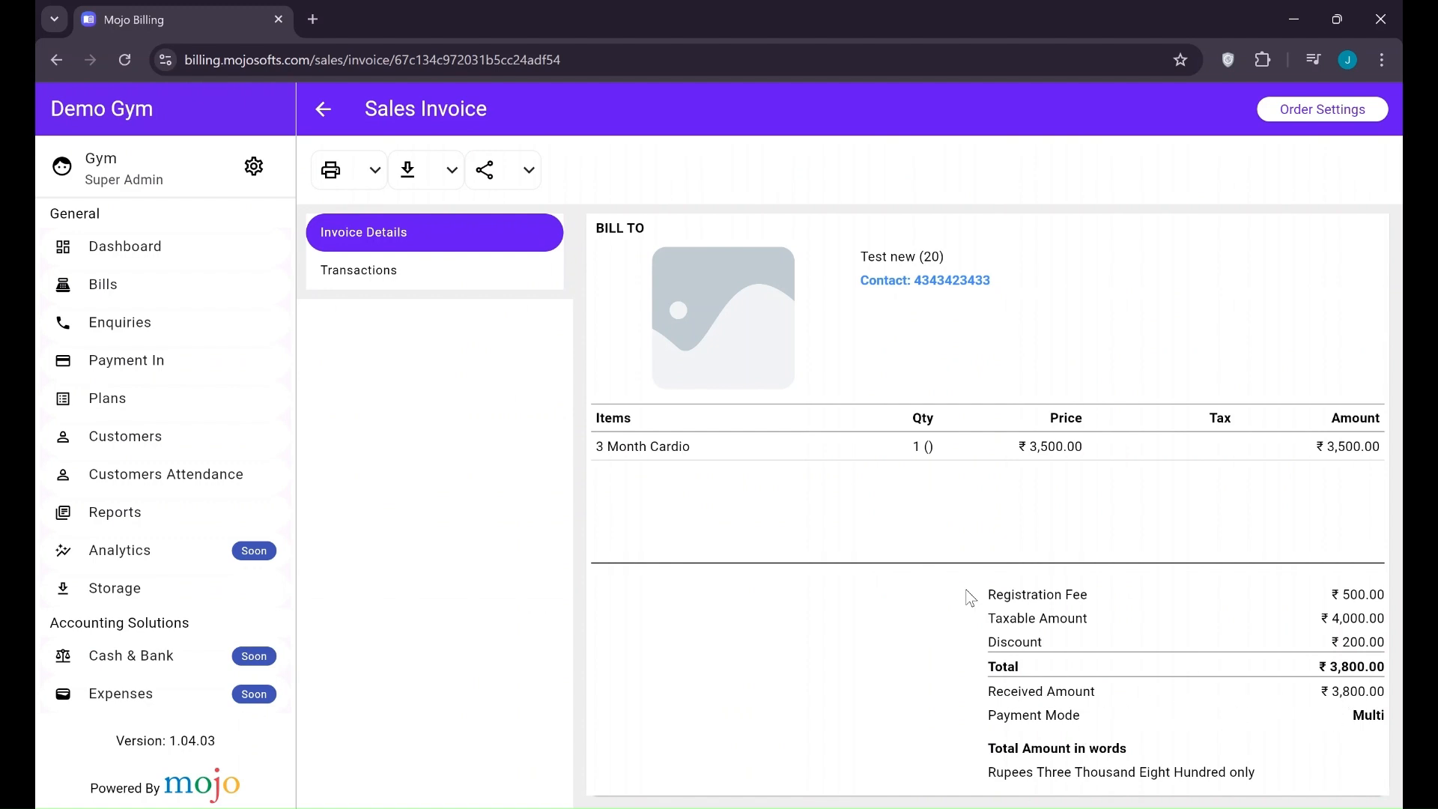
pyautogui.scroll(2, 970, 596)
pyautogui.click(475, 286)
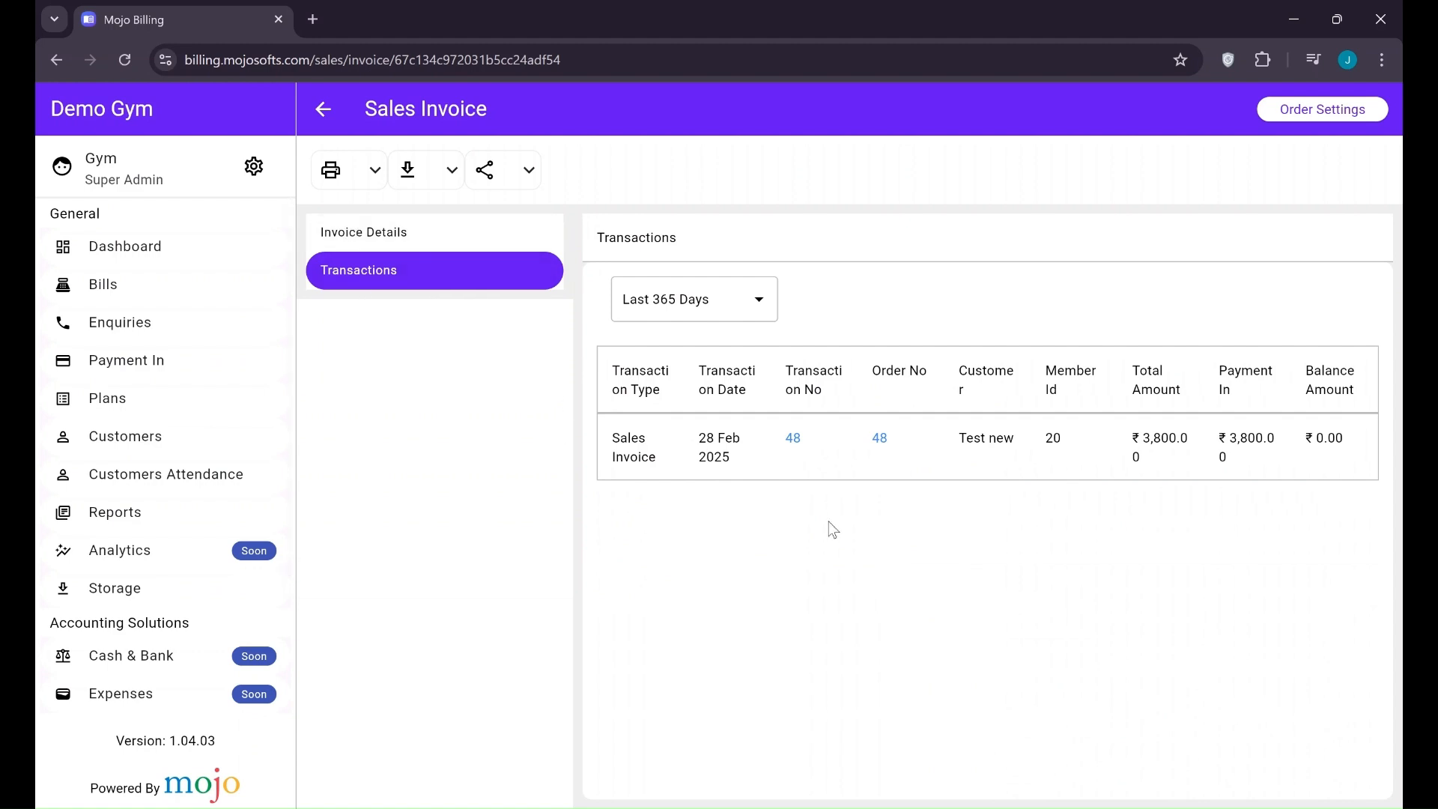
pyautogui.click(123, 294)
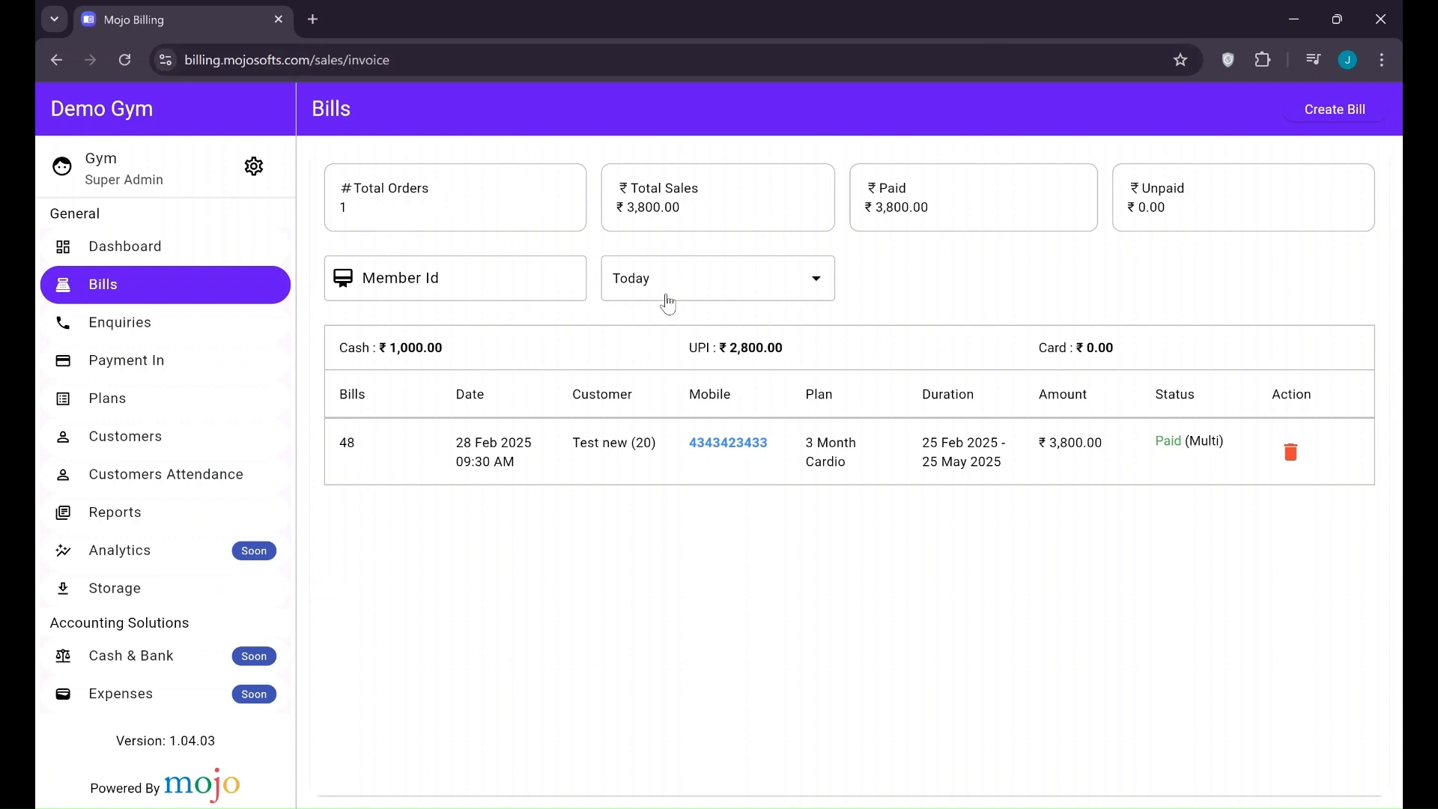
# Filter the bills to a custom date range of 11–28 Feb 2025
pyautogui.click(693, 290)
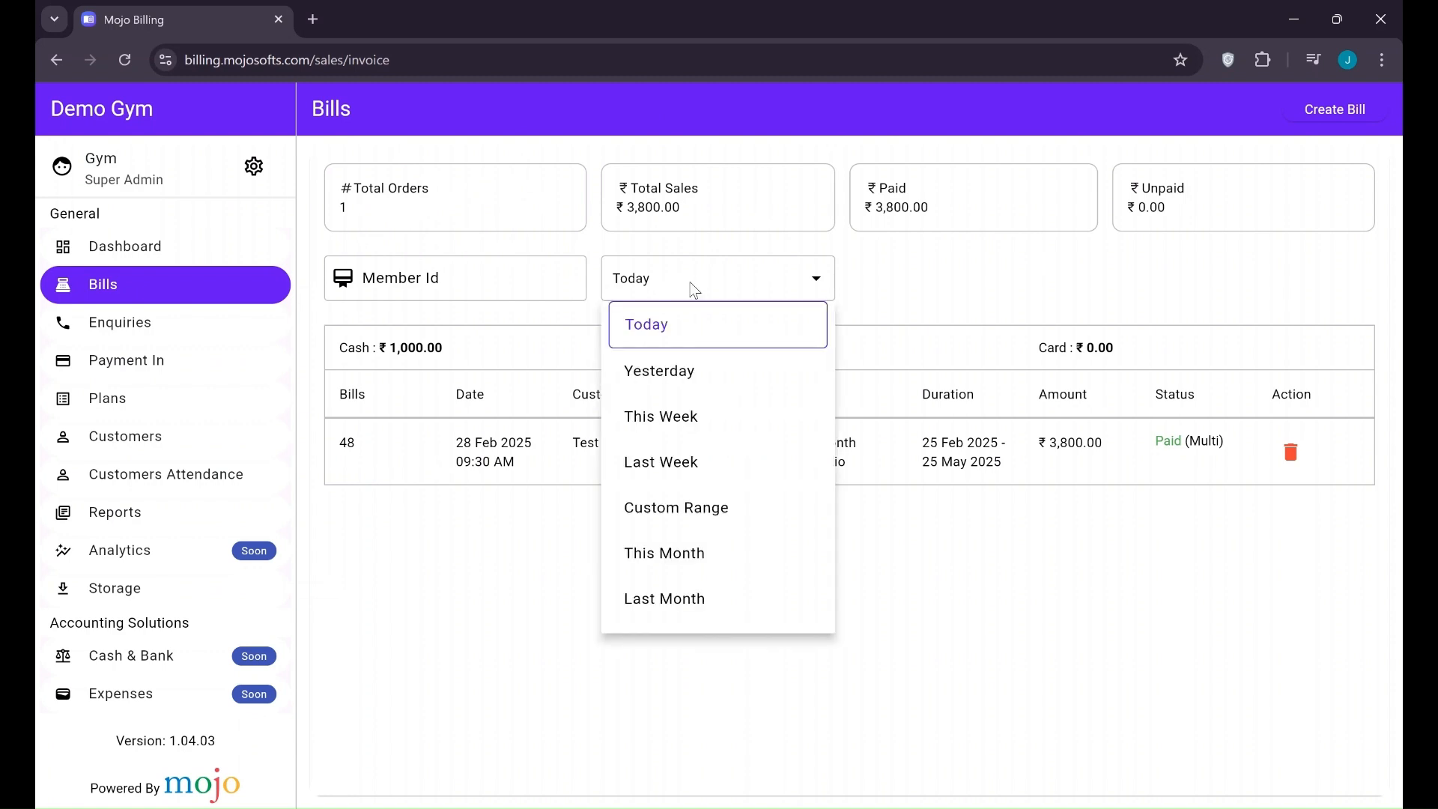
pyautogui.scroll(-1, 677, 382)
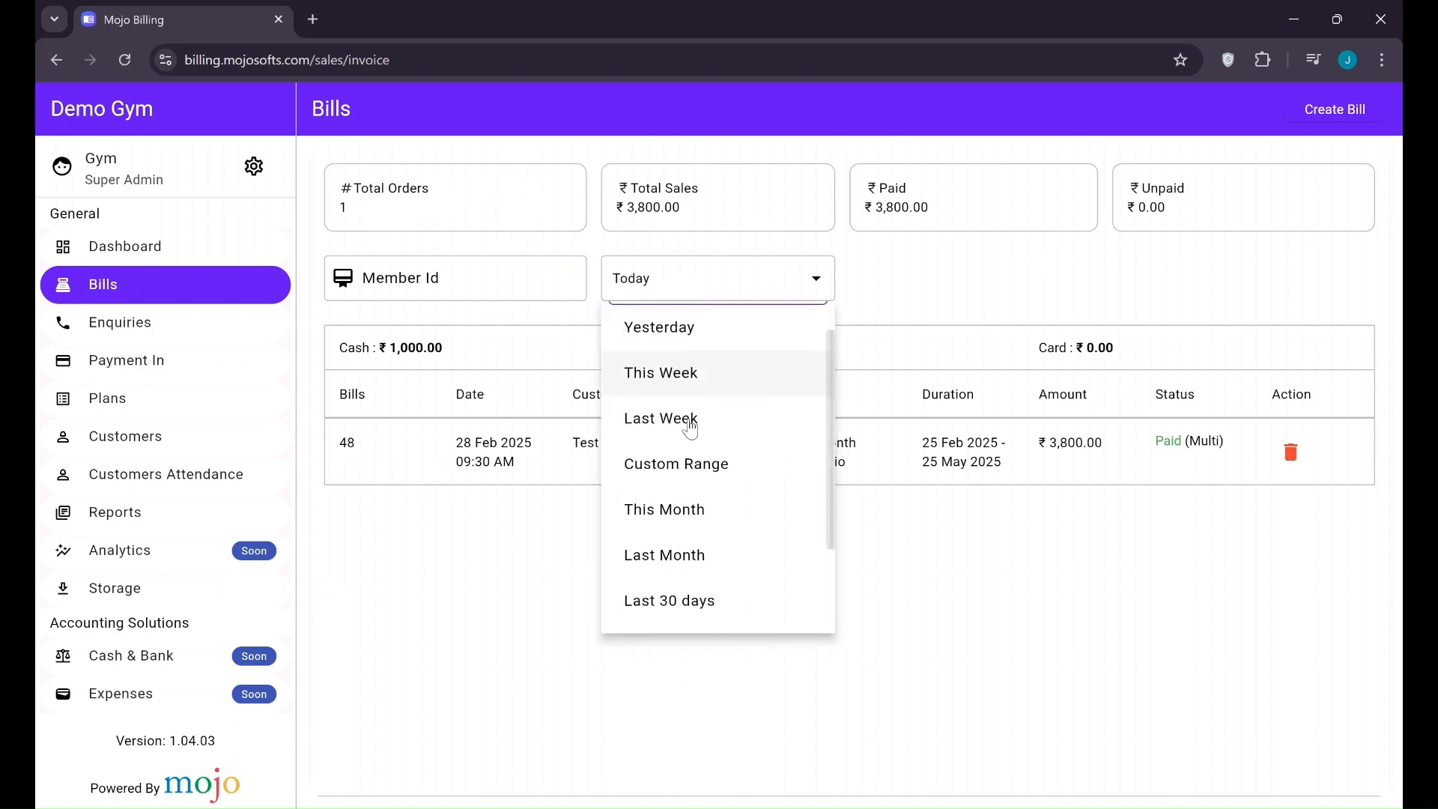
pyautogui.scroll(-1, 696, 453)
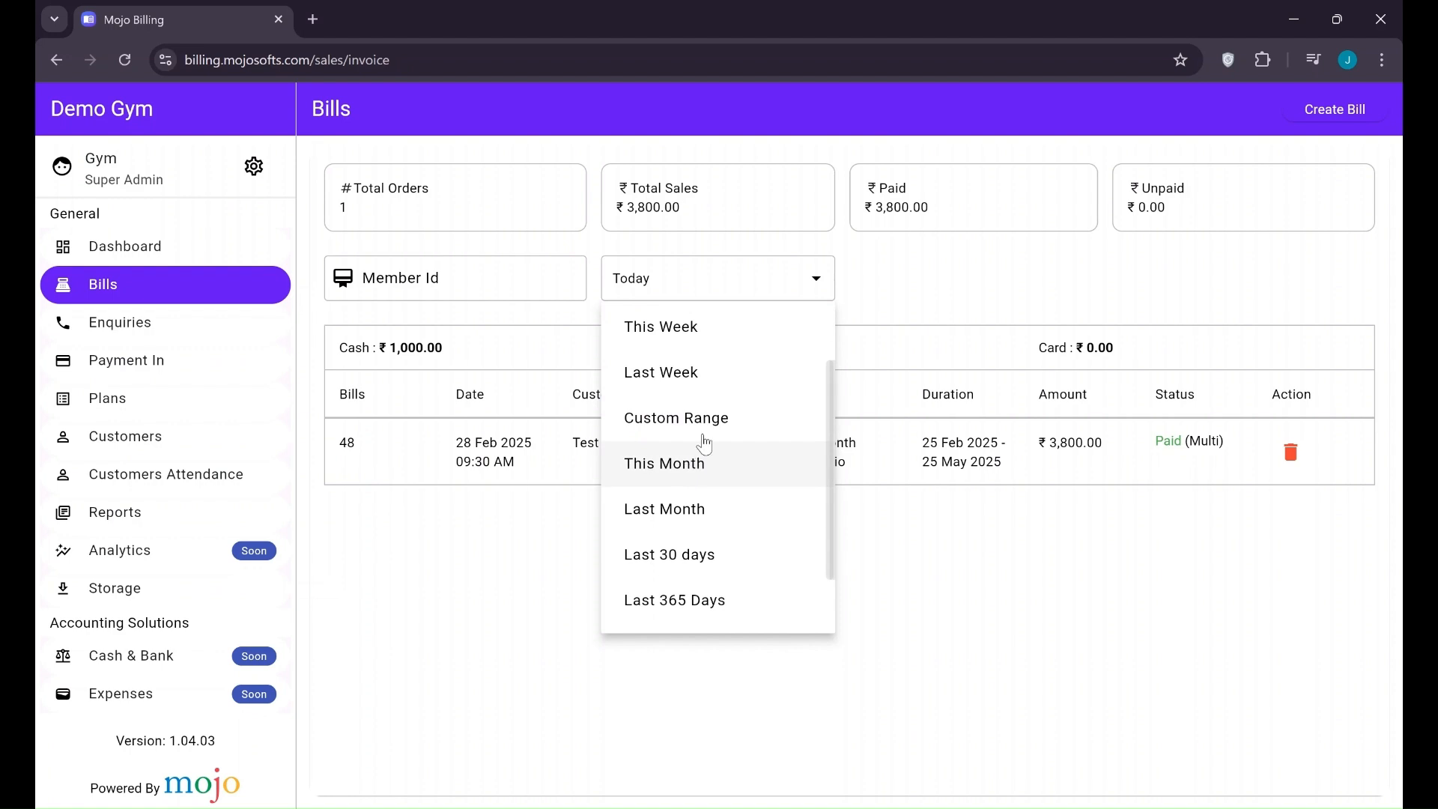
pyautogui.click(704, 423)
pyautogui.click(684, 454)
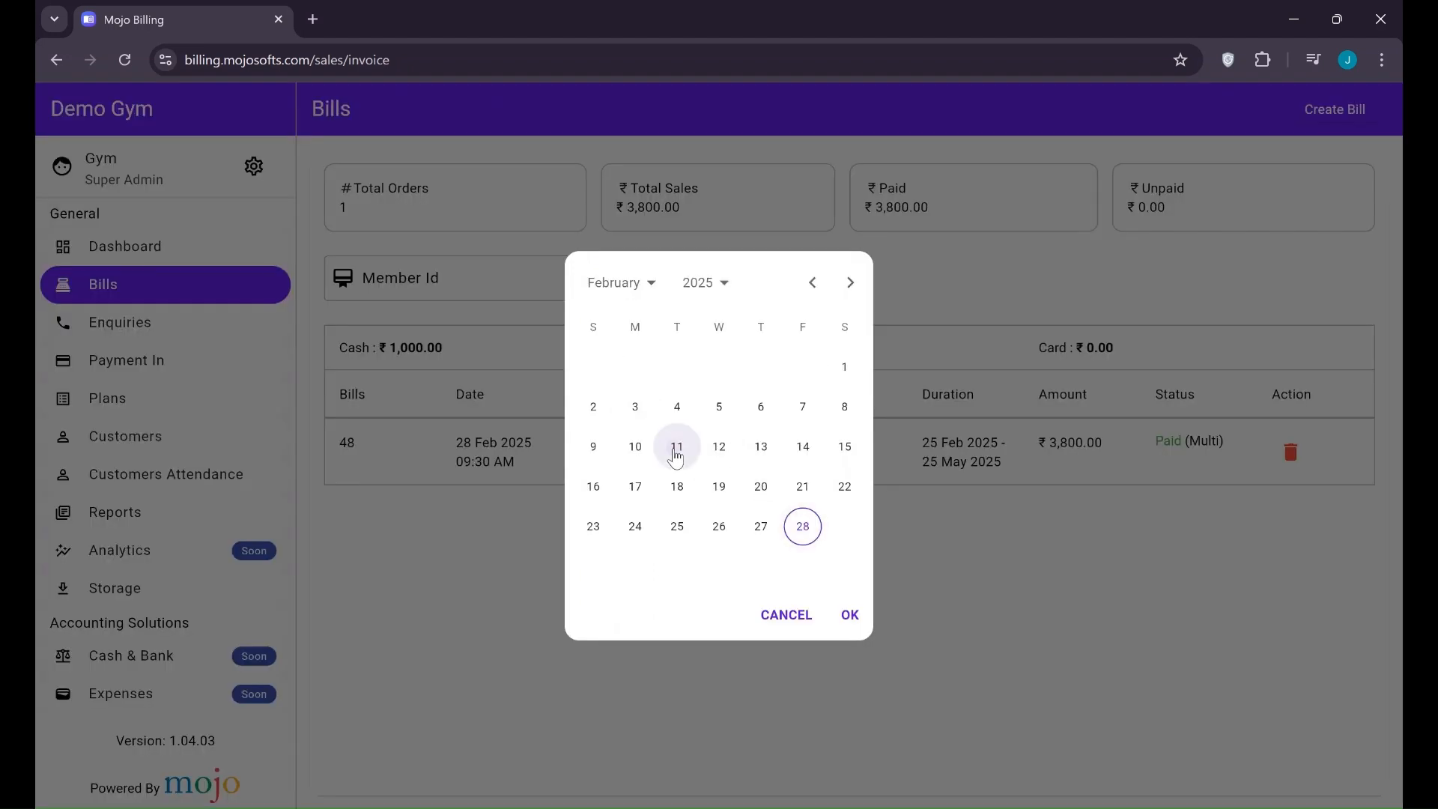
pyautogui.click(675, 452)
pyautogui.click(801, 526)
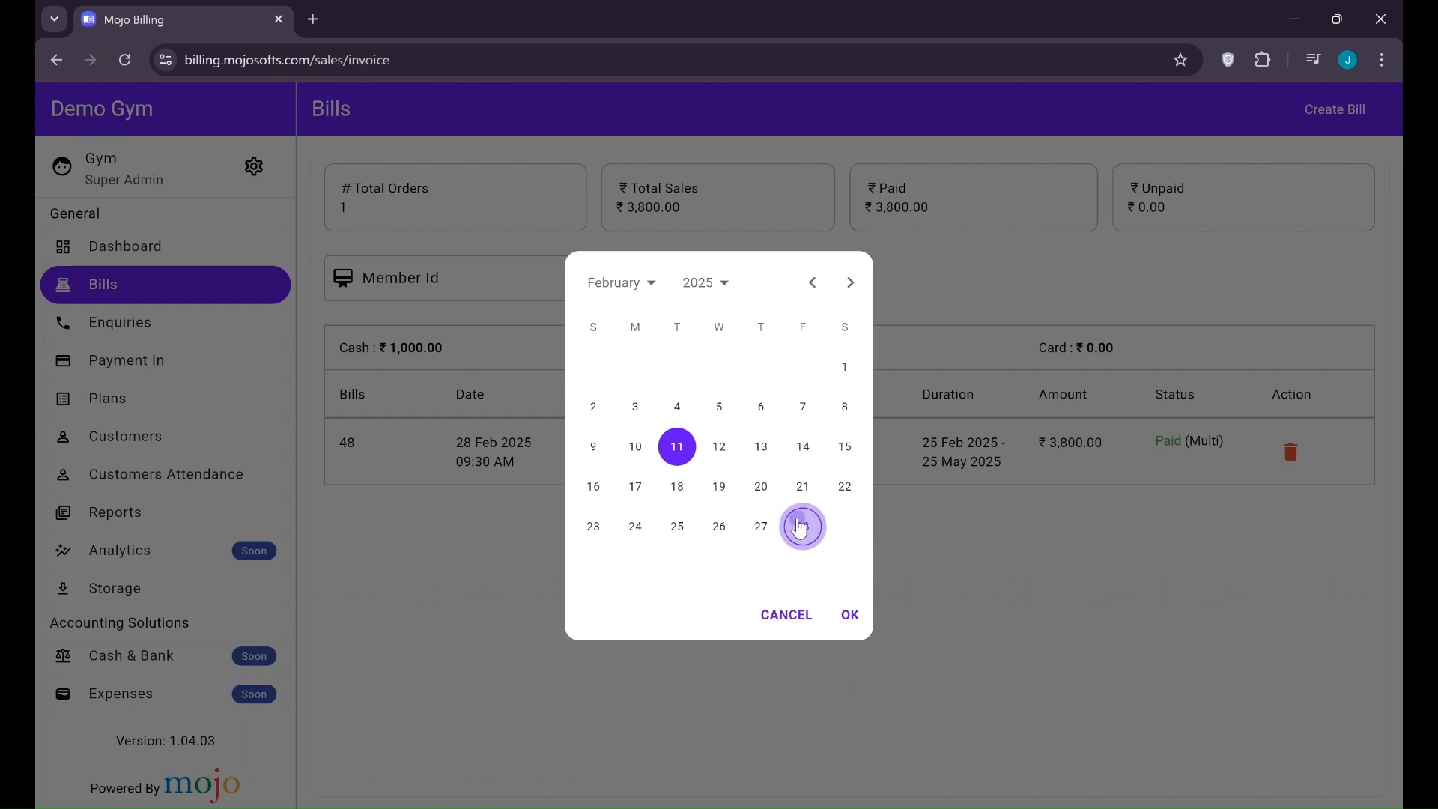
pyautogui.click(850, 619)
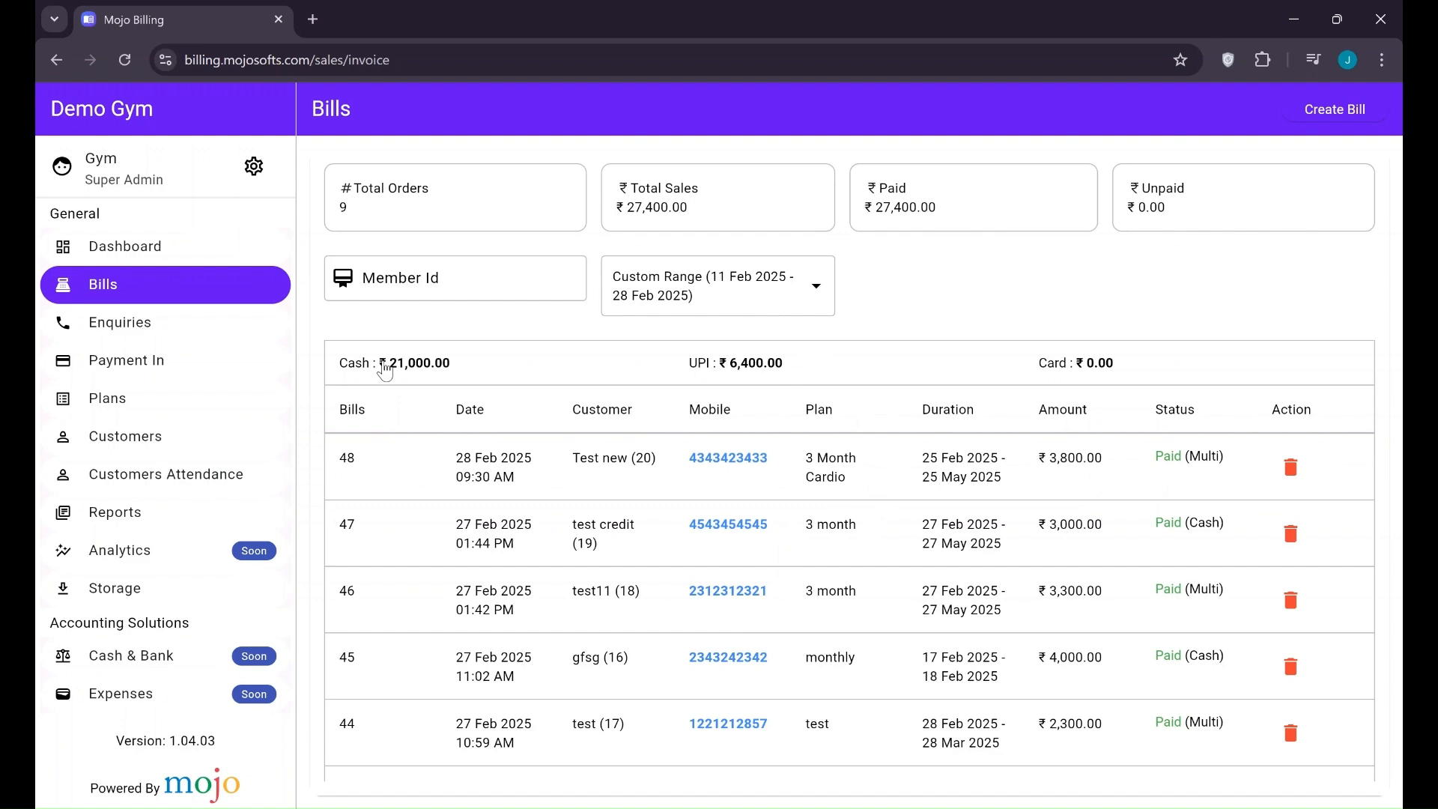
# Scroll through the 9 filtered bills and bring up the bill search-type choices
pyautogui.scroll(-1, 784, 540)
pyautogui.scroll(-1, 784, 540)
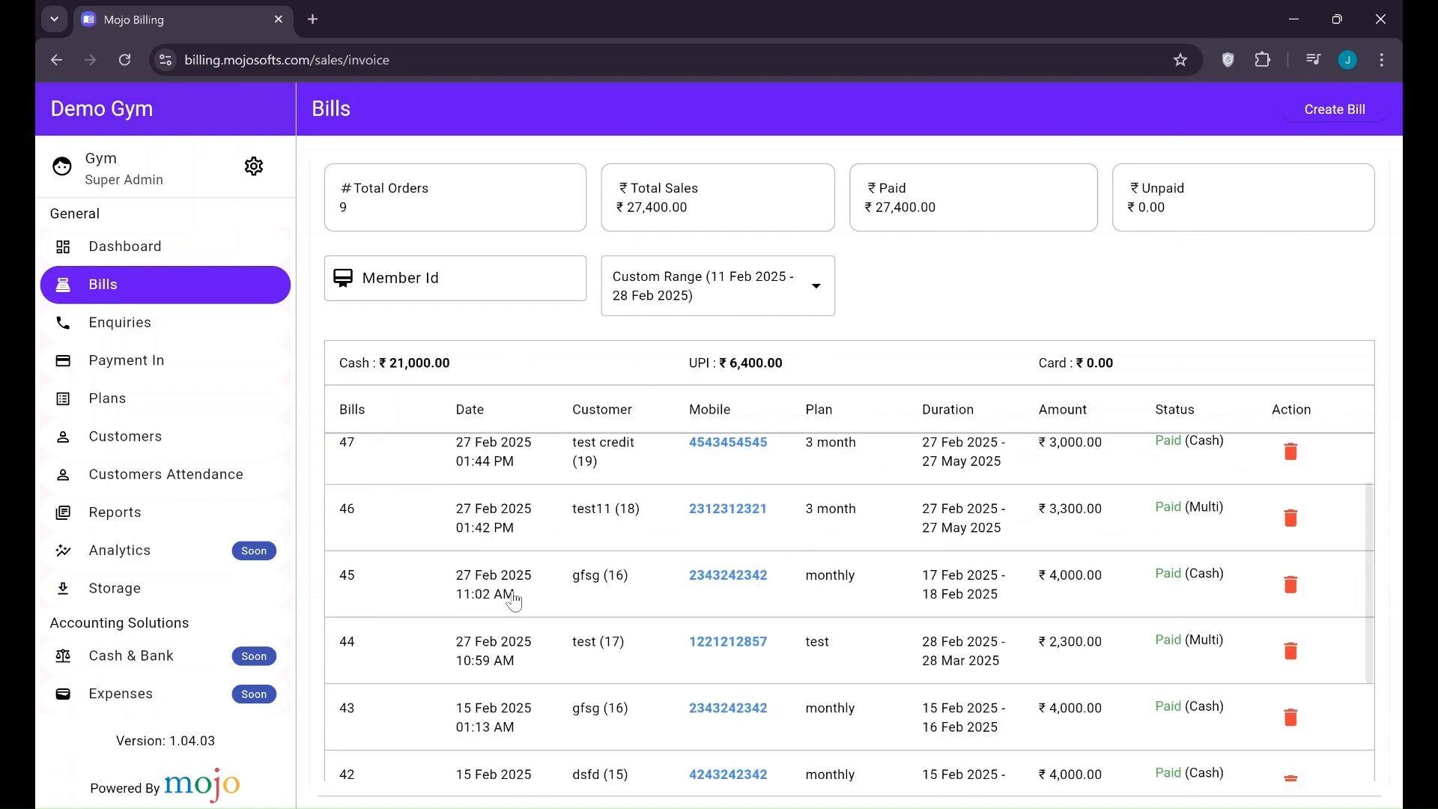
pyautogui.scroll(-2, 517, 584)
pyautogui.scroll(4, 843, 569)
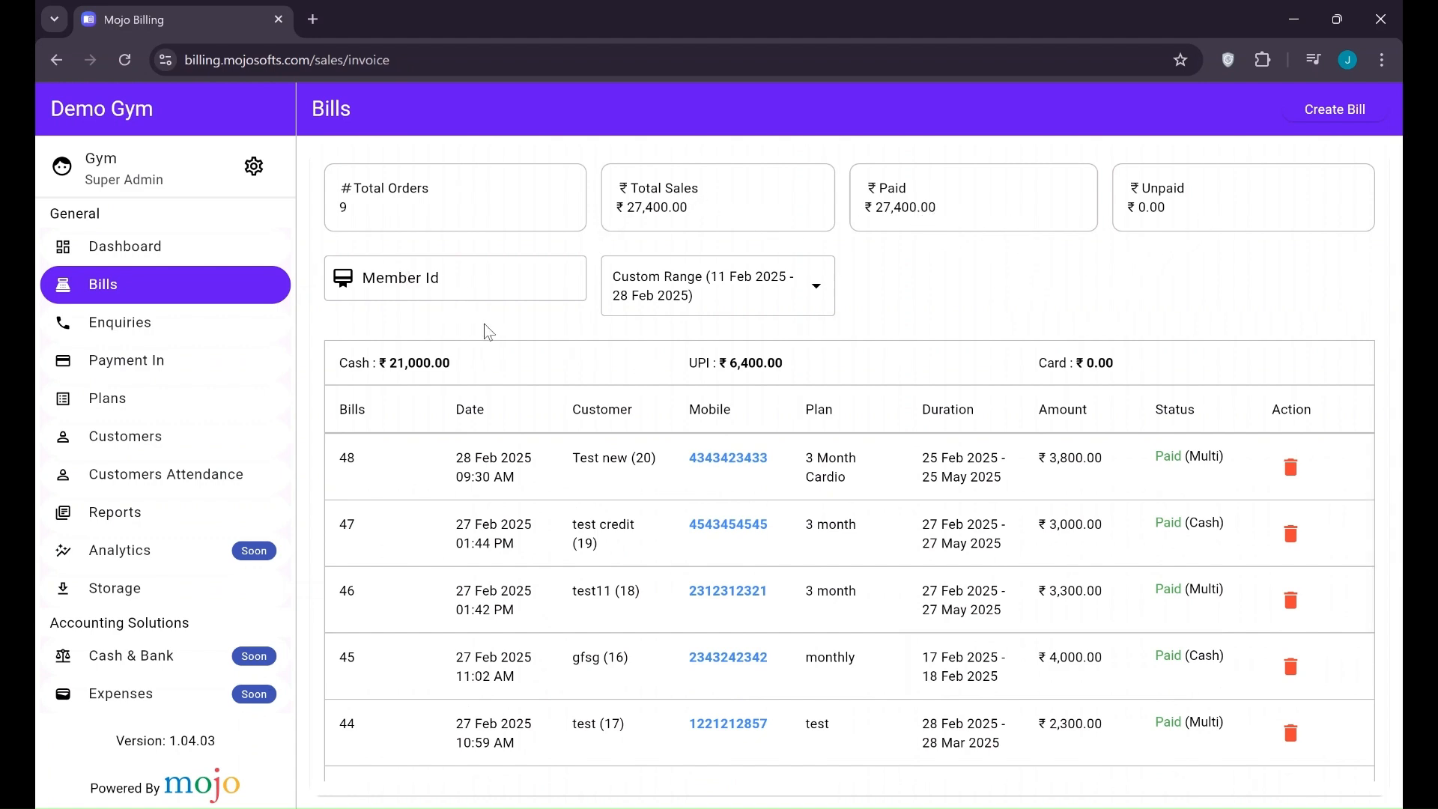
pyautogui.click(357, 302)
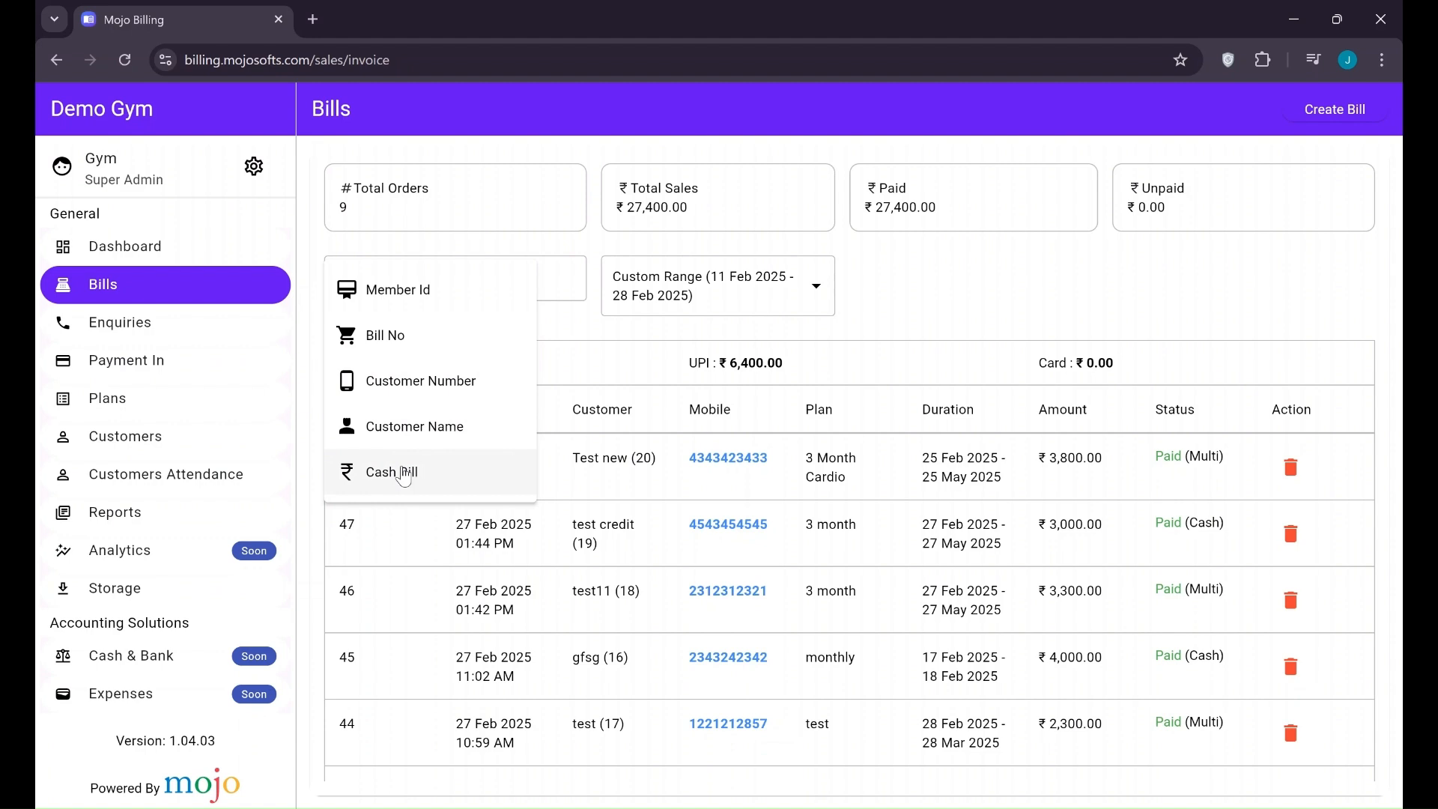
# Try Cash Bill, Member Id and Customer Number searches, then reset to today's bills
pyautogui.click(403, 474)
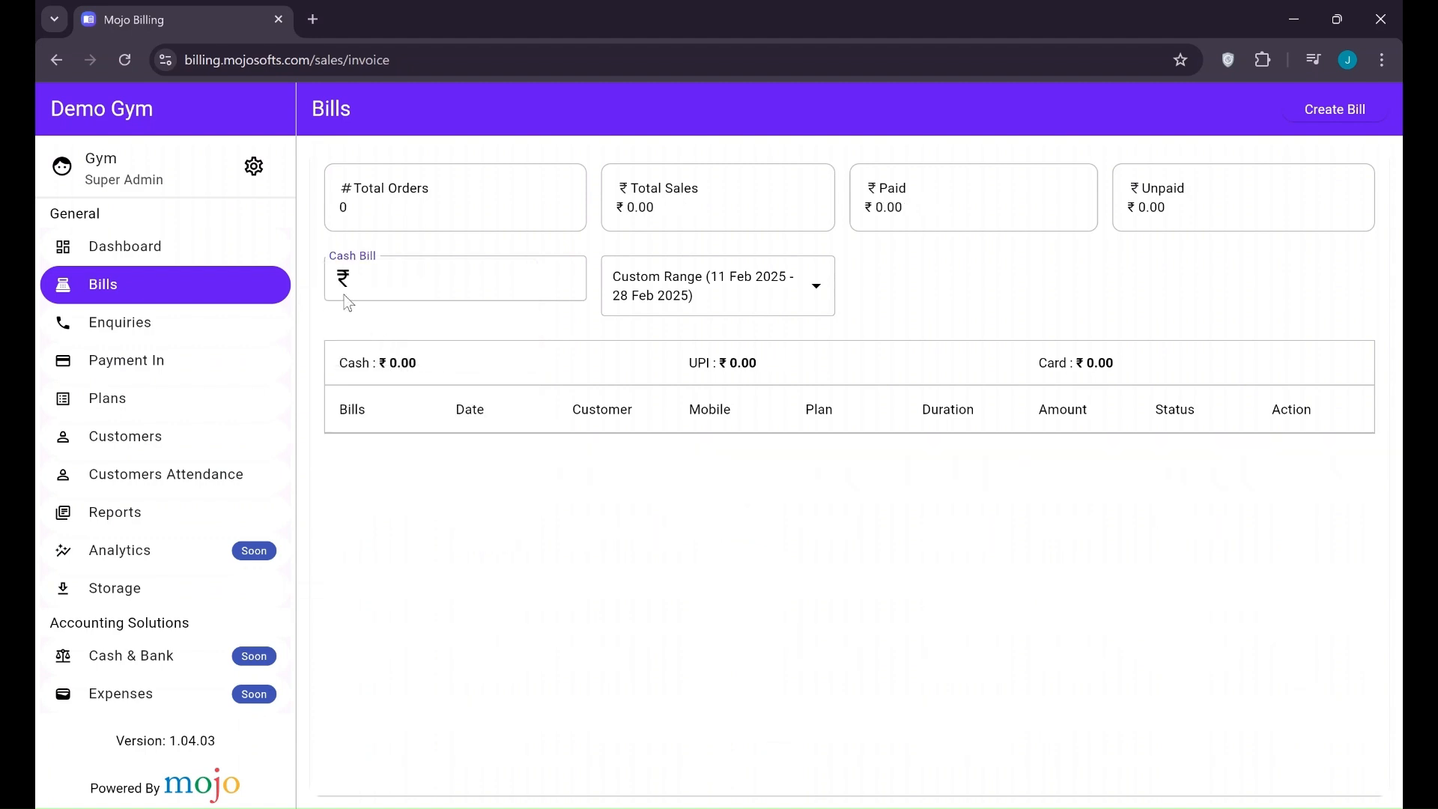
pyautogui.click(343, 280)
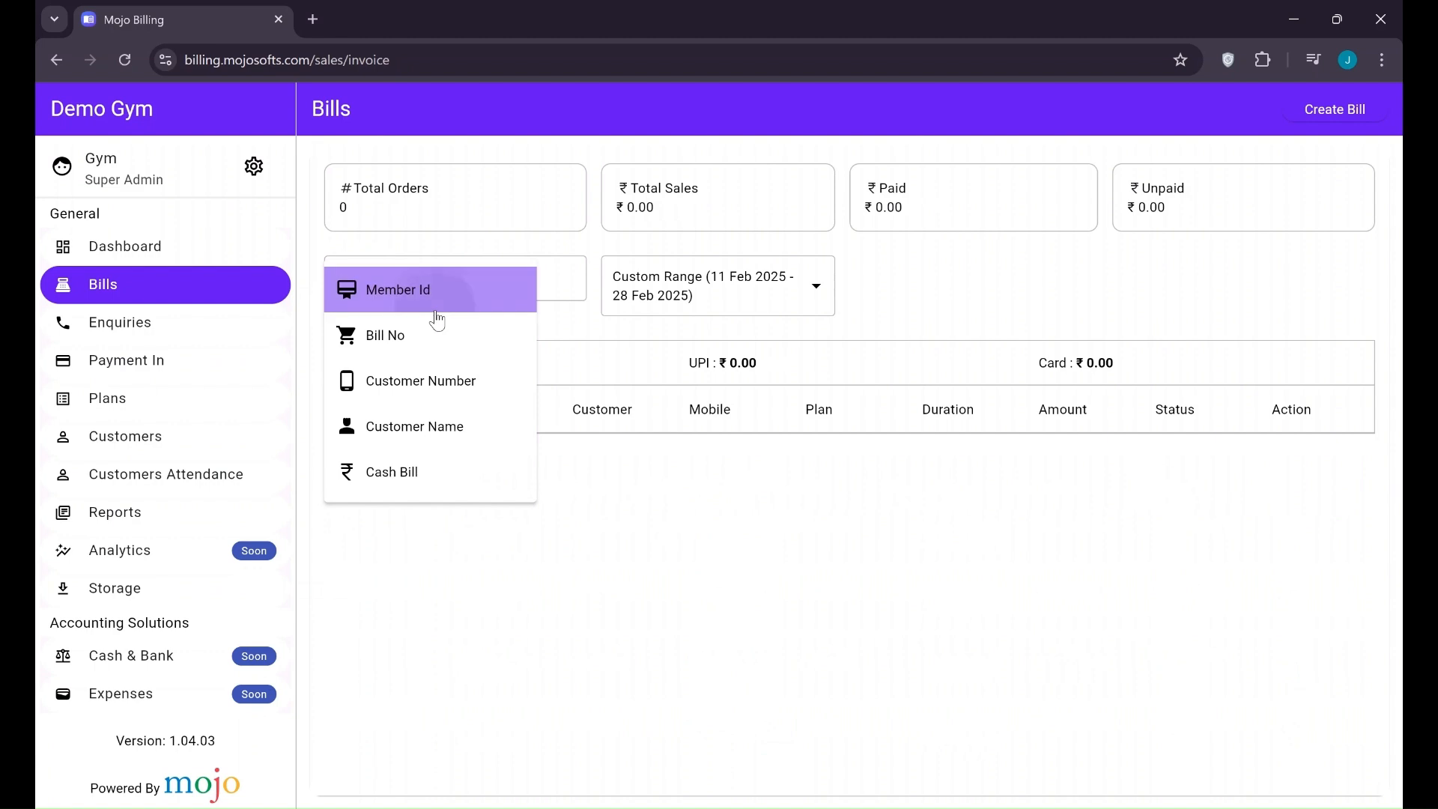
pyautogui.click(436, 313)
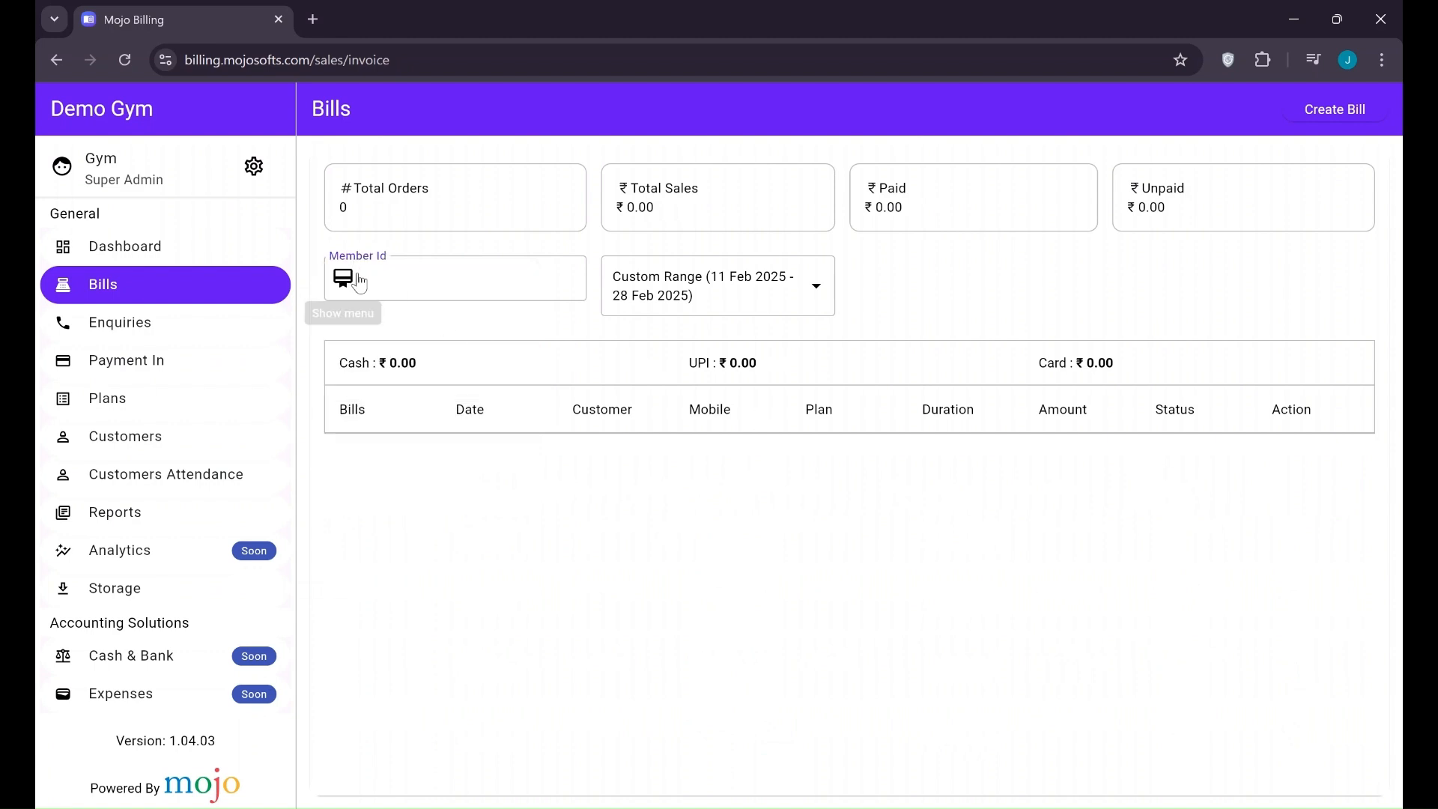
pyautogui.click(359, 283)
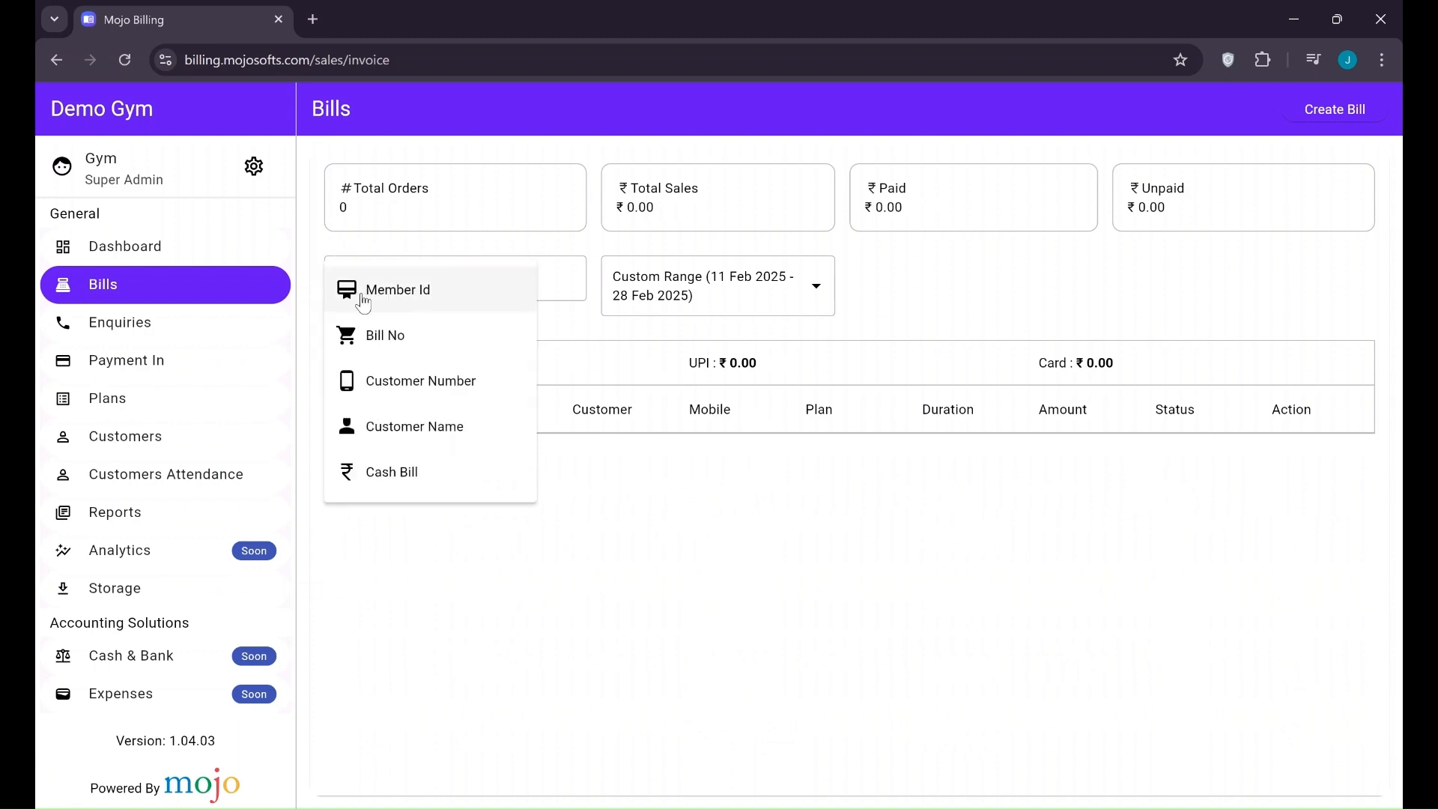
pyautogui.click(401, 387)
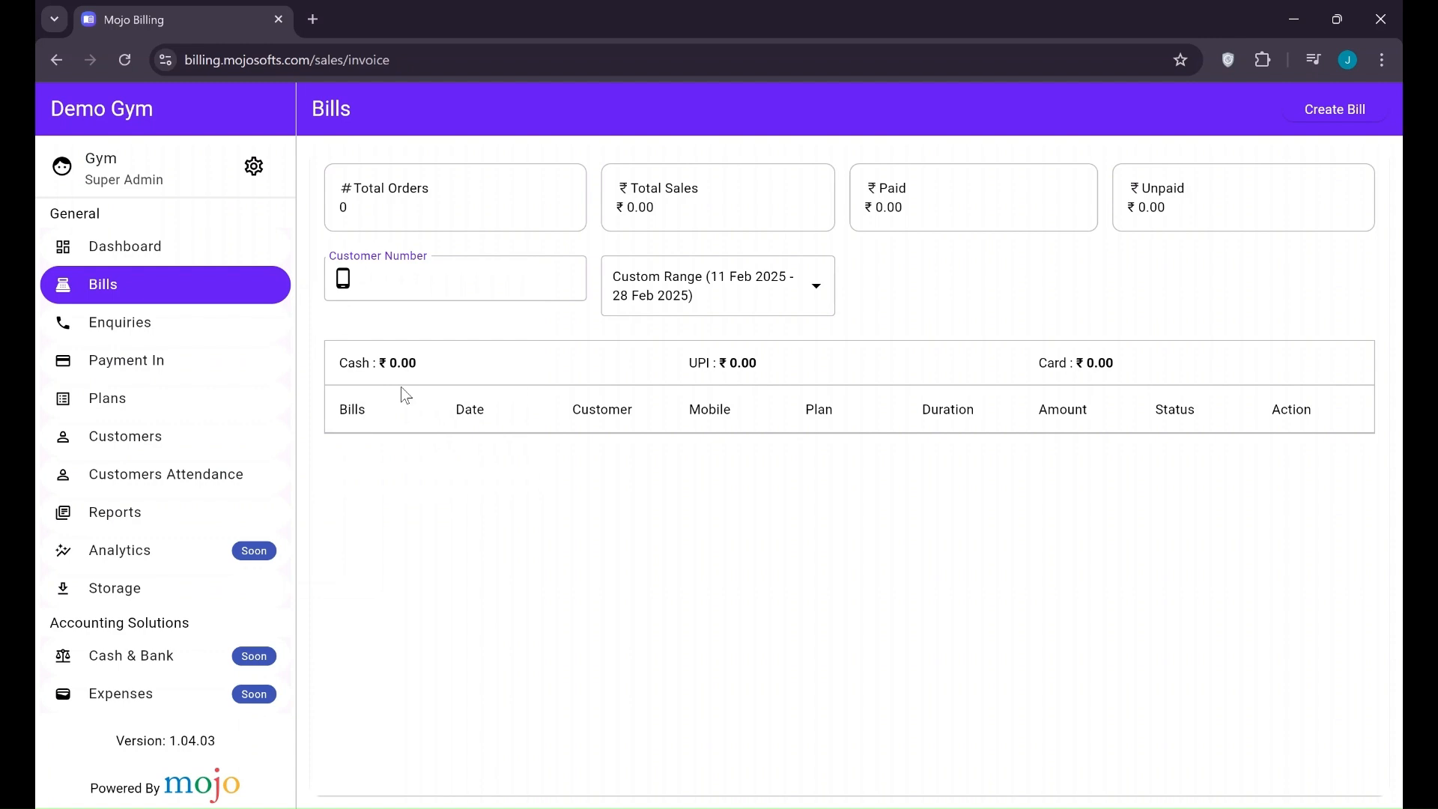
pyautogui.click(427, 199)
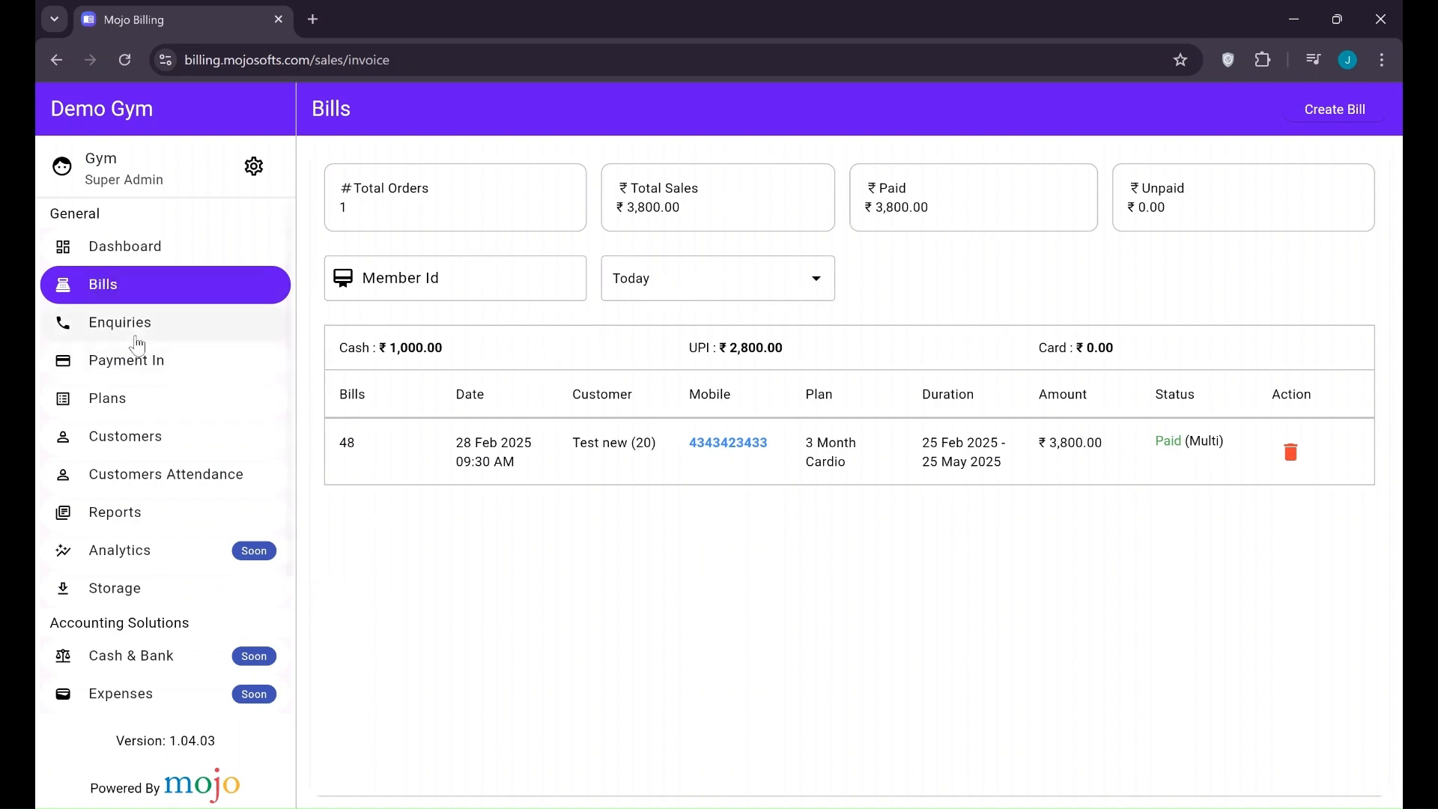
# Start a new customer and fill in their mobile number and first name
pyautogui.click(128, 450)
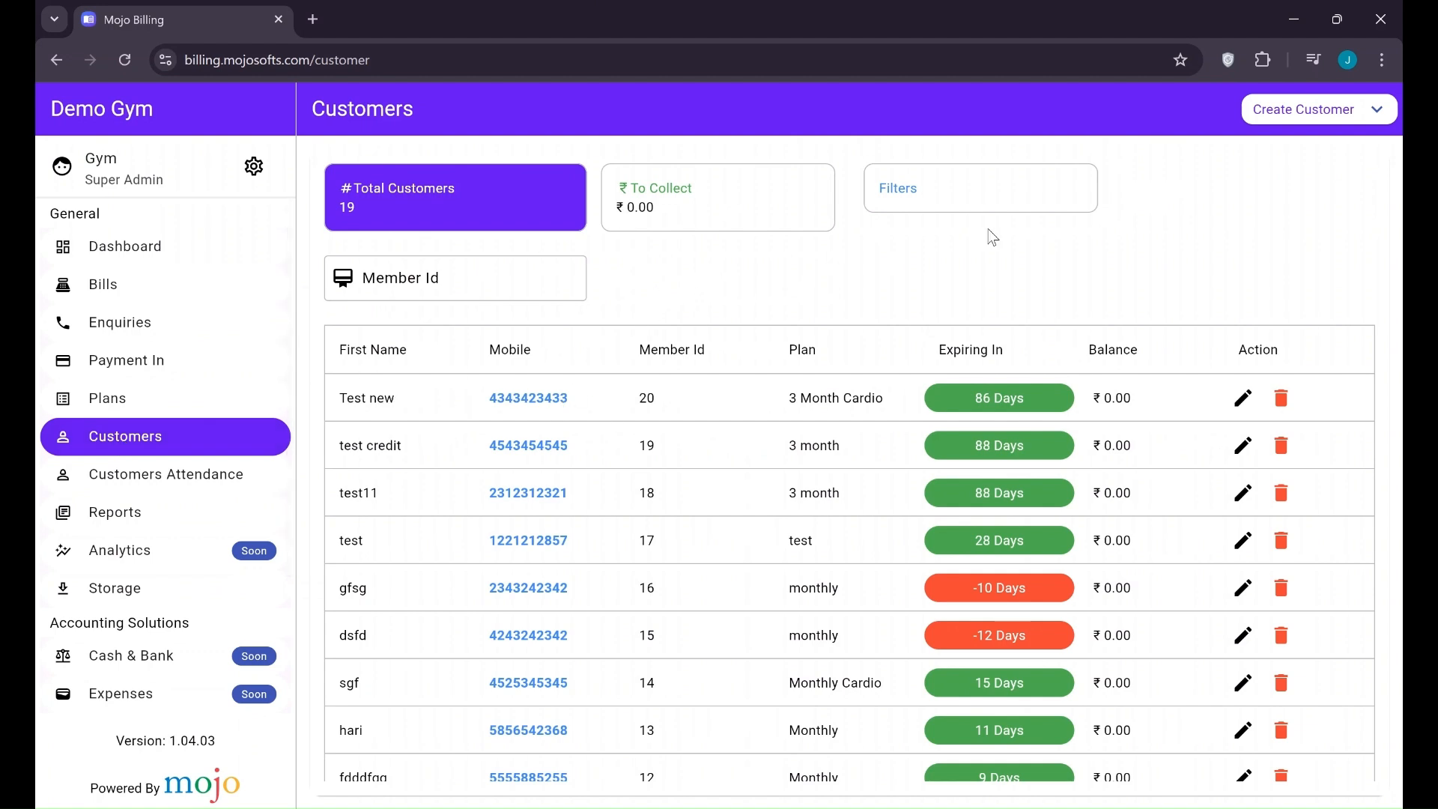
pyautogui.click(1320, 120)
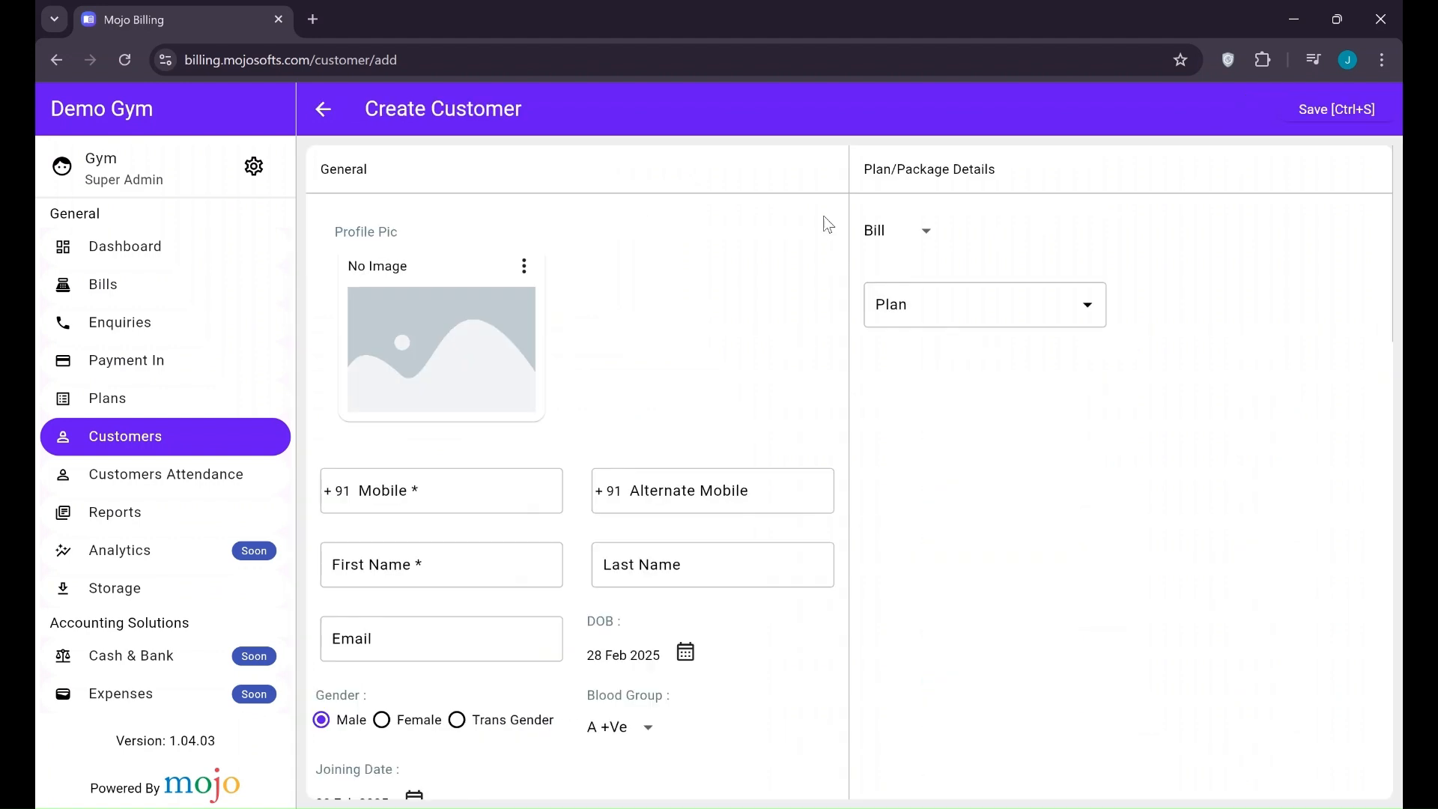
pyautogui.click(381, 494)
pyautogui.click(436, 581)
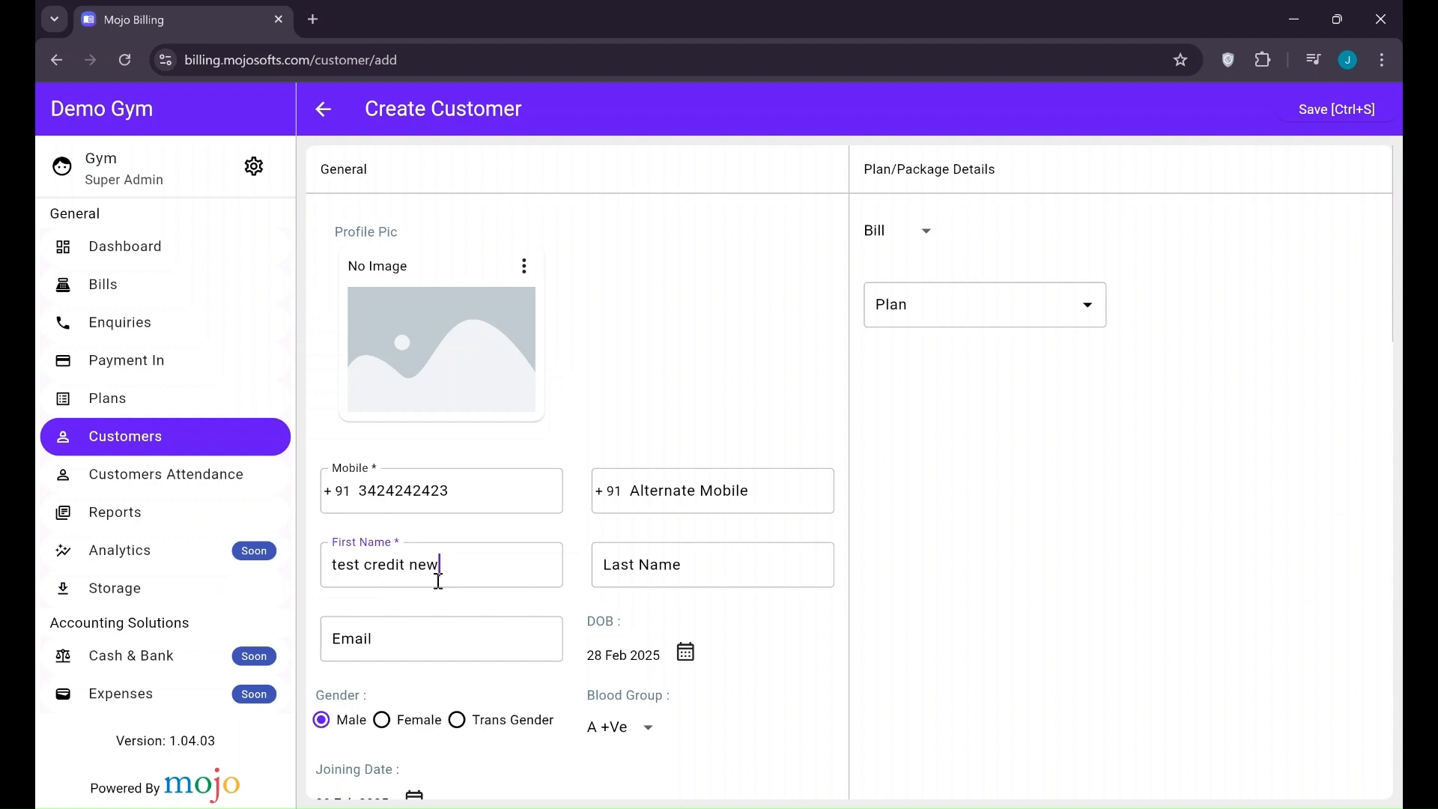
pyautogui.scroll(-4, 785, 487)
pyautogui.scroll(4, 749, 510)
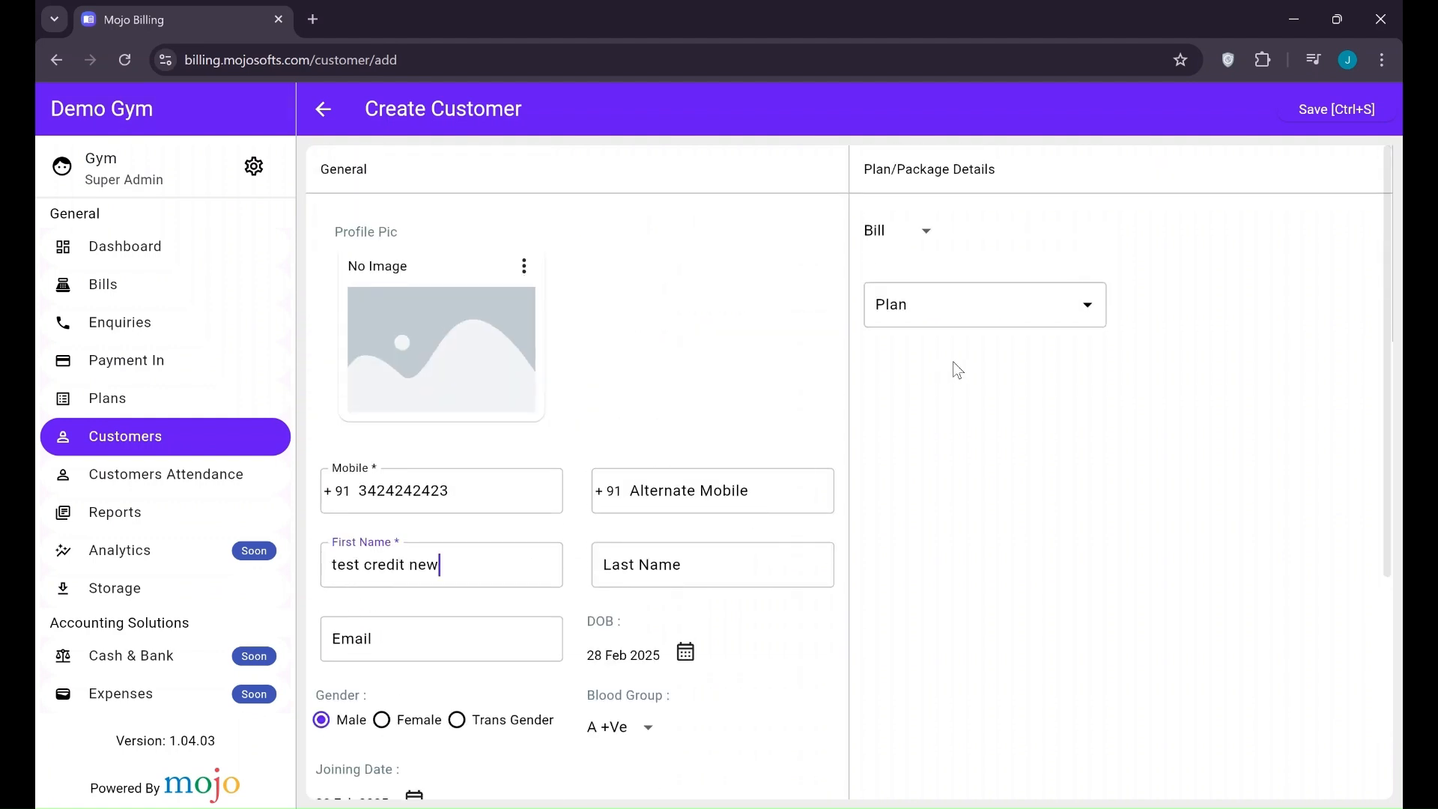
# Assign the 3 month plan, record ₹1,000 paid by card, and save the customer
pyautogui.click(953, 315)
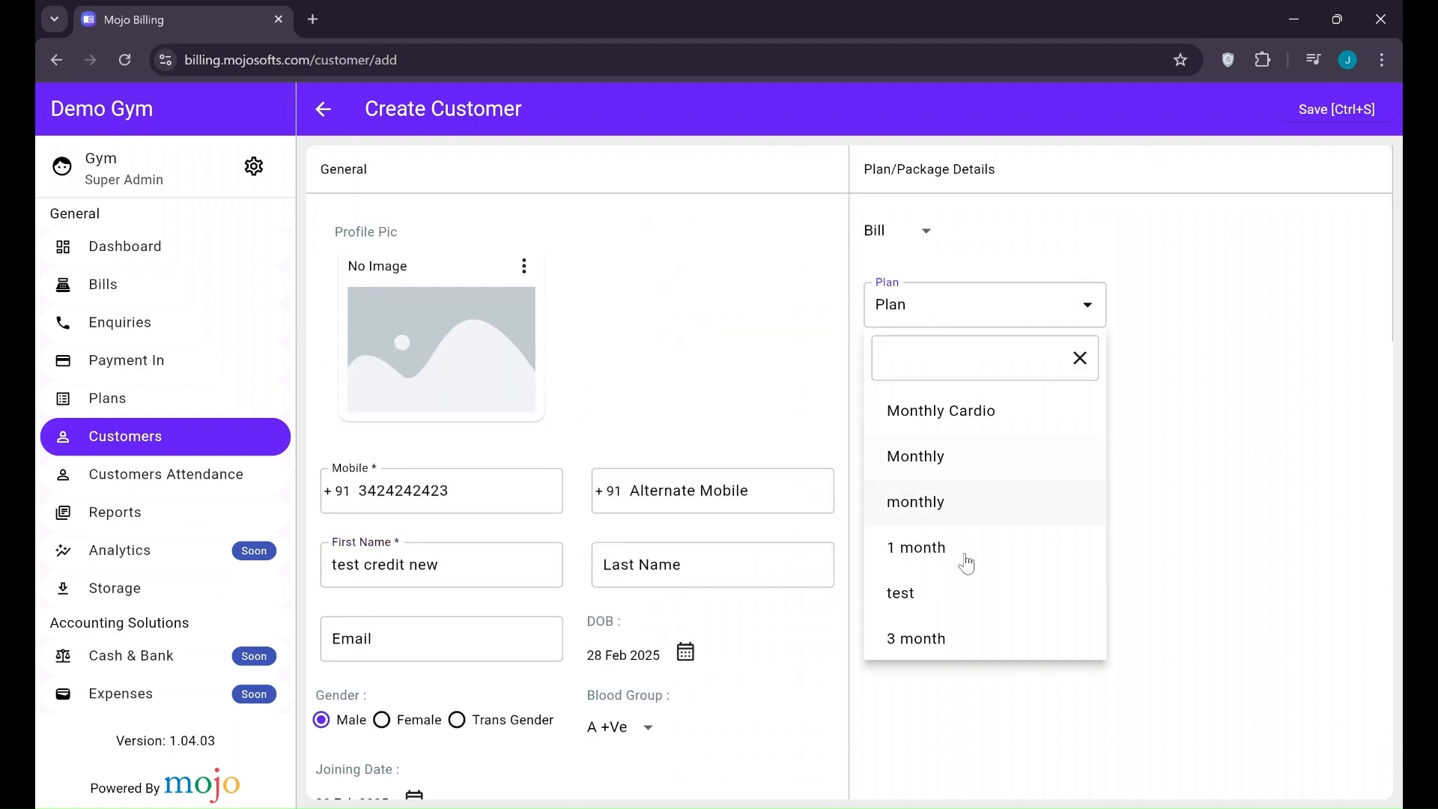
pyautogui.scroll(-1, 963, 563)
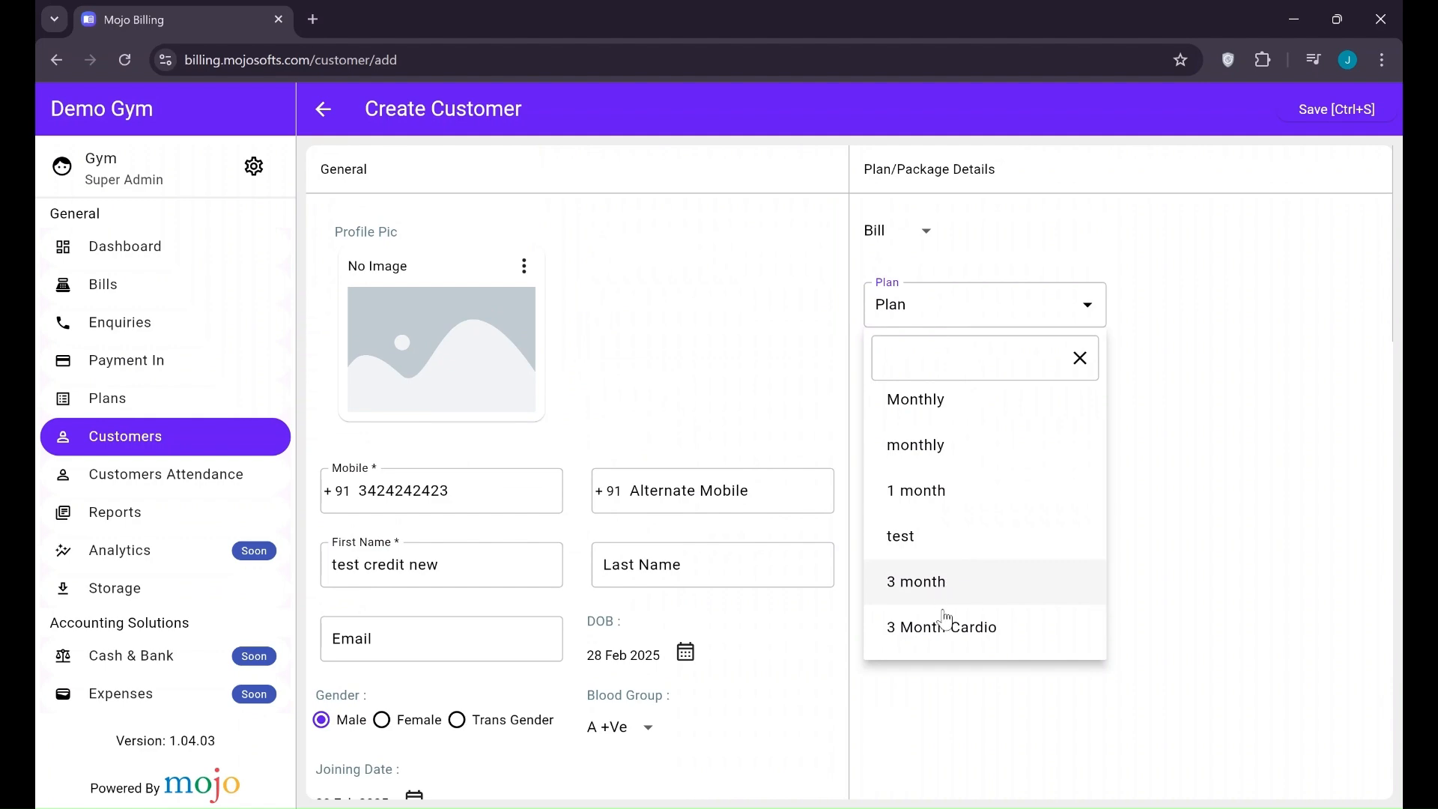
pyautogui.click(941, 596)
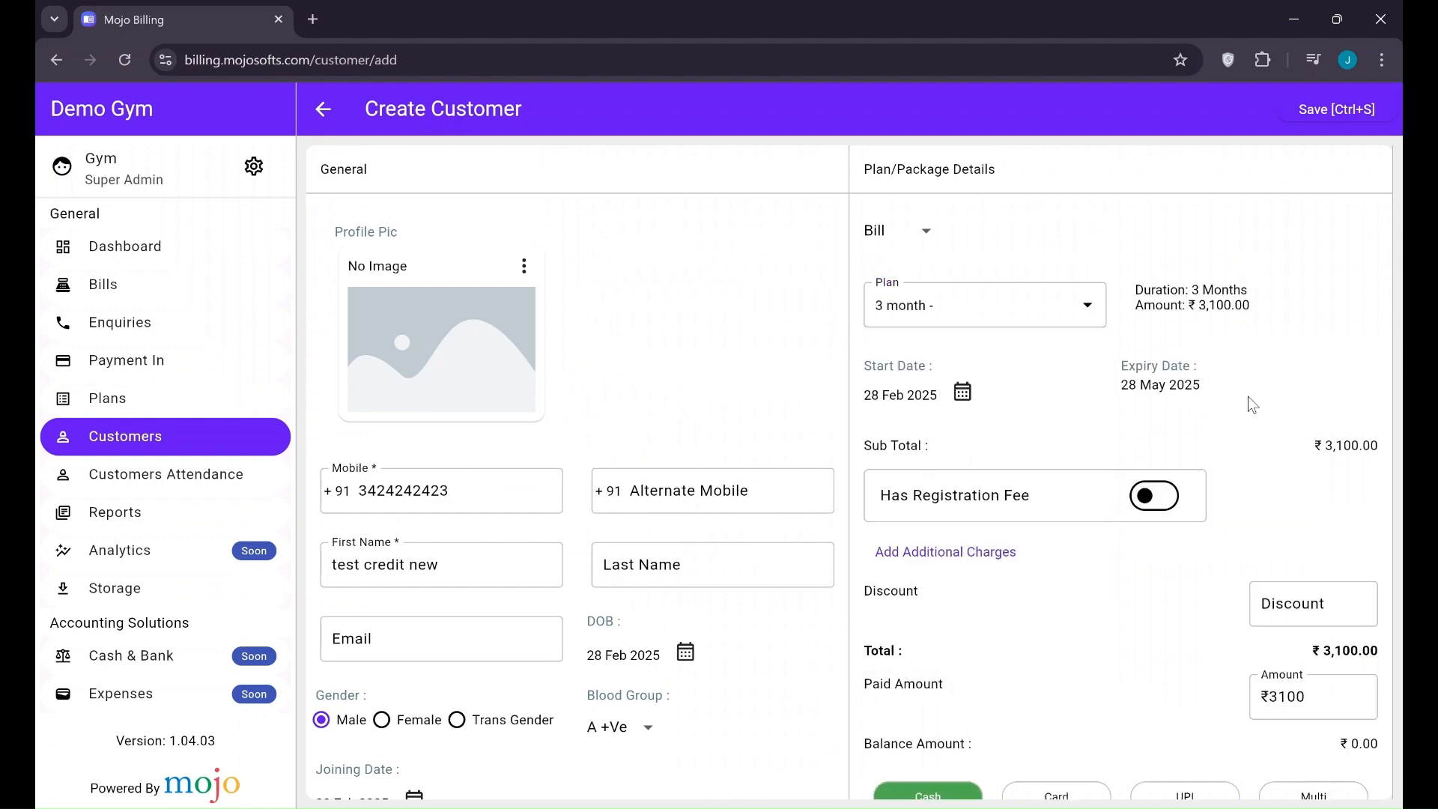
pyautogui.scroll(-1, 1251, 404)
pyautogui.scroll(-3, 1207, 568)
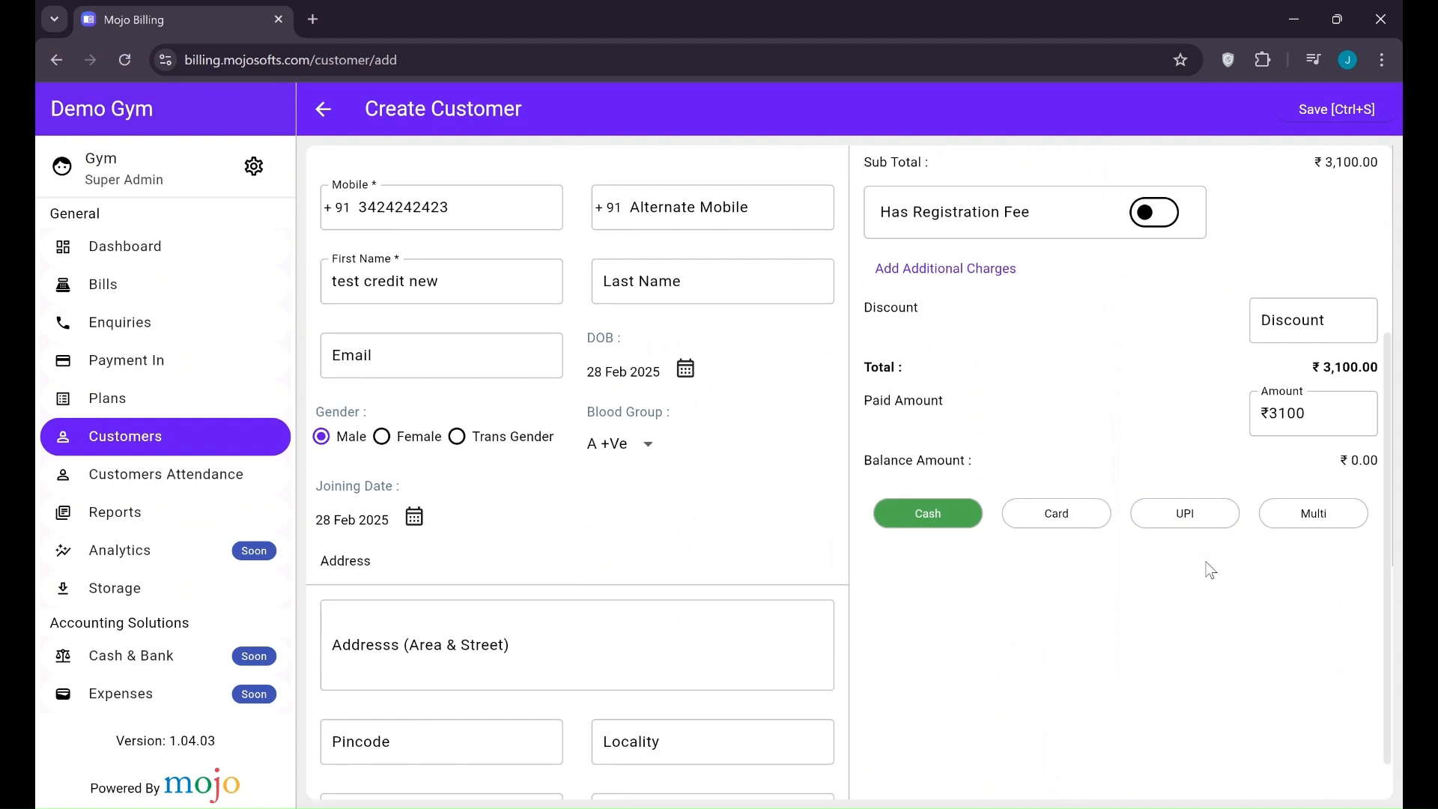
pyautogui.scroll(-1, 1210, 571)
pyautogui.moveTo(1327, 373); pyautogui.dragTo(1208, 386)
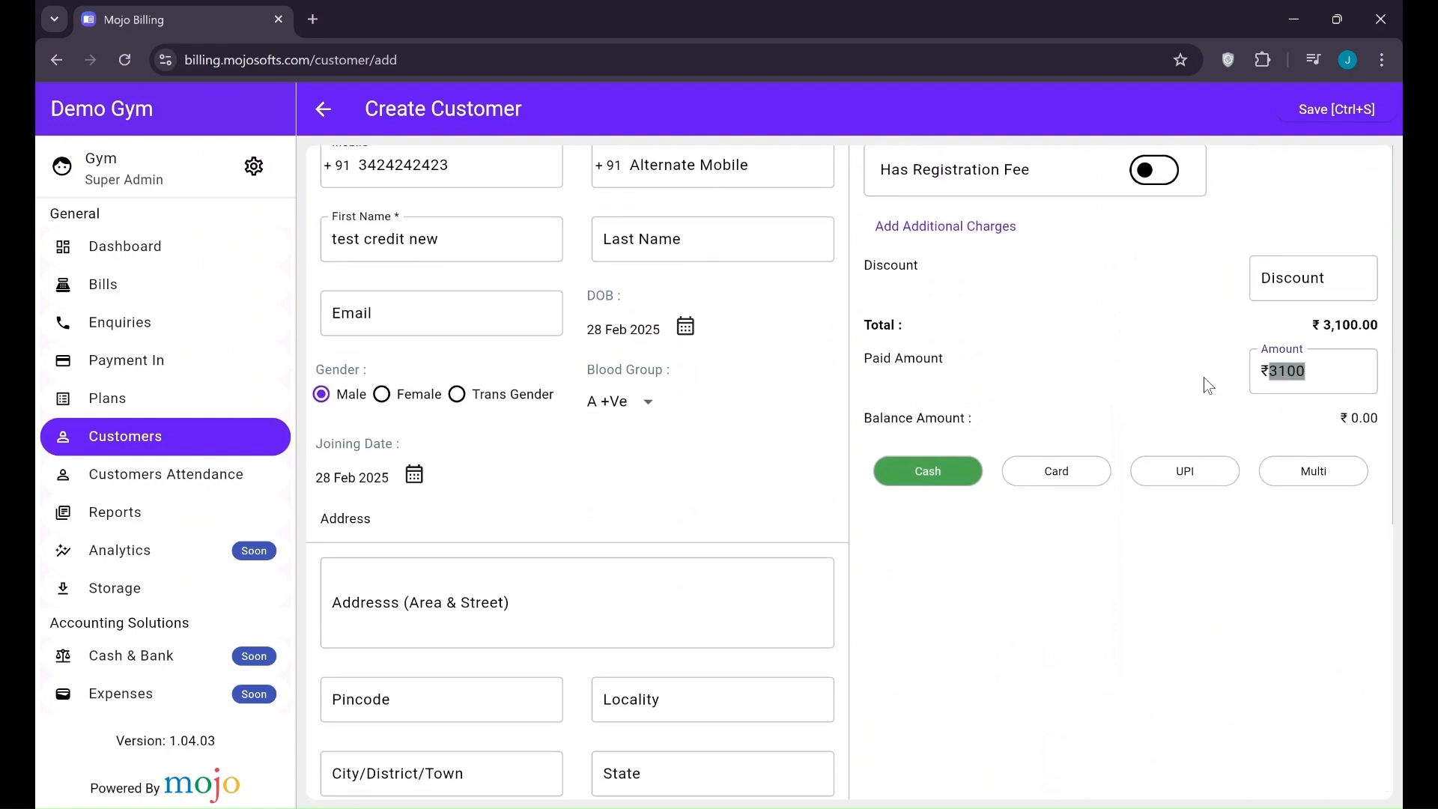
pyautogui.write('1')
pyautogui.click(1059, 470)
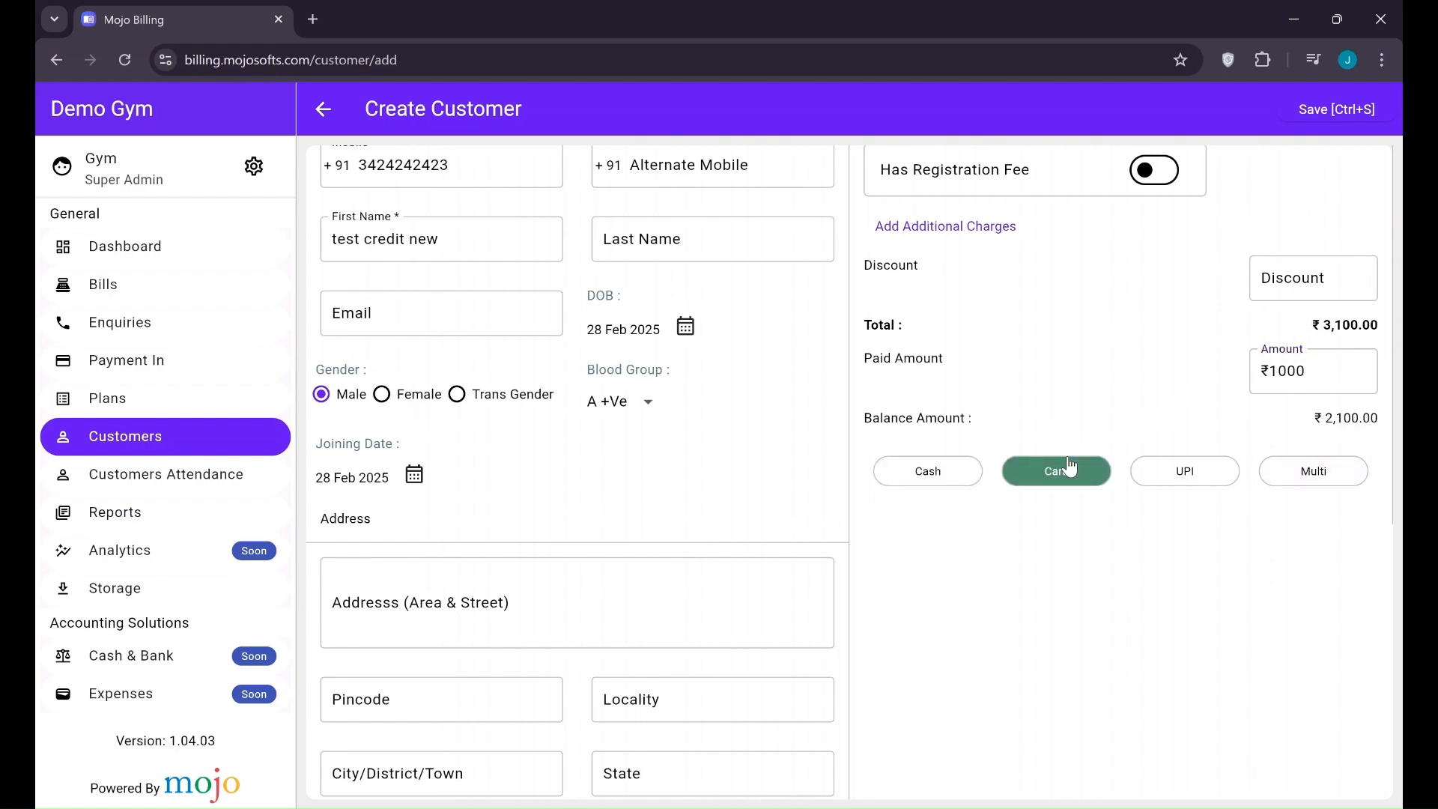
pyautogui.click(1355, 113)
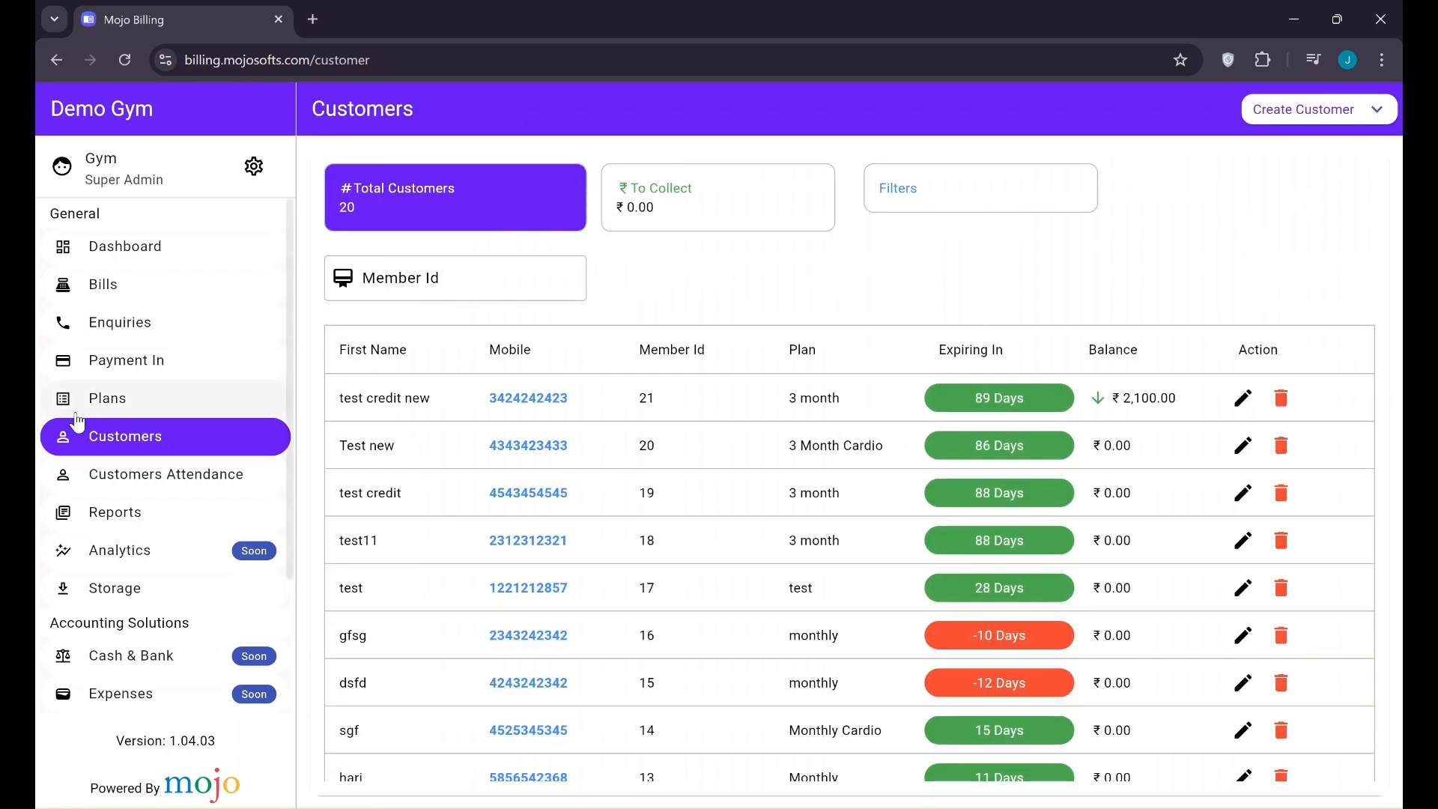
# View the new customer's invoice, then filter Customers by To Collect showing ₹2,100 due
pyautogui.click(111, 299)
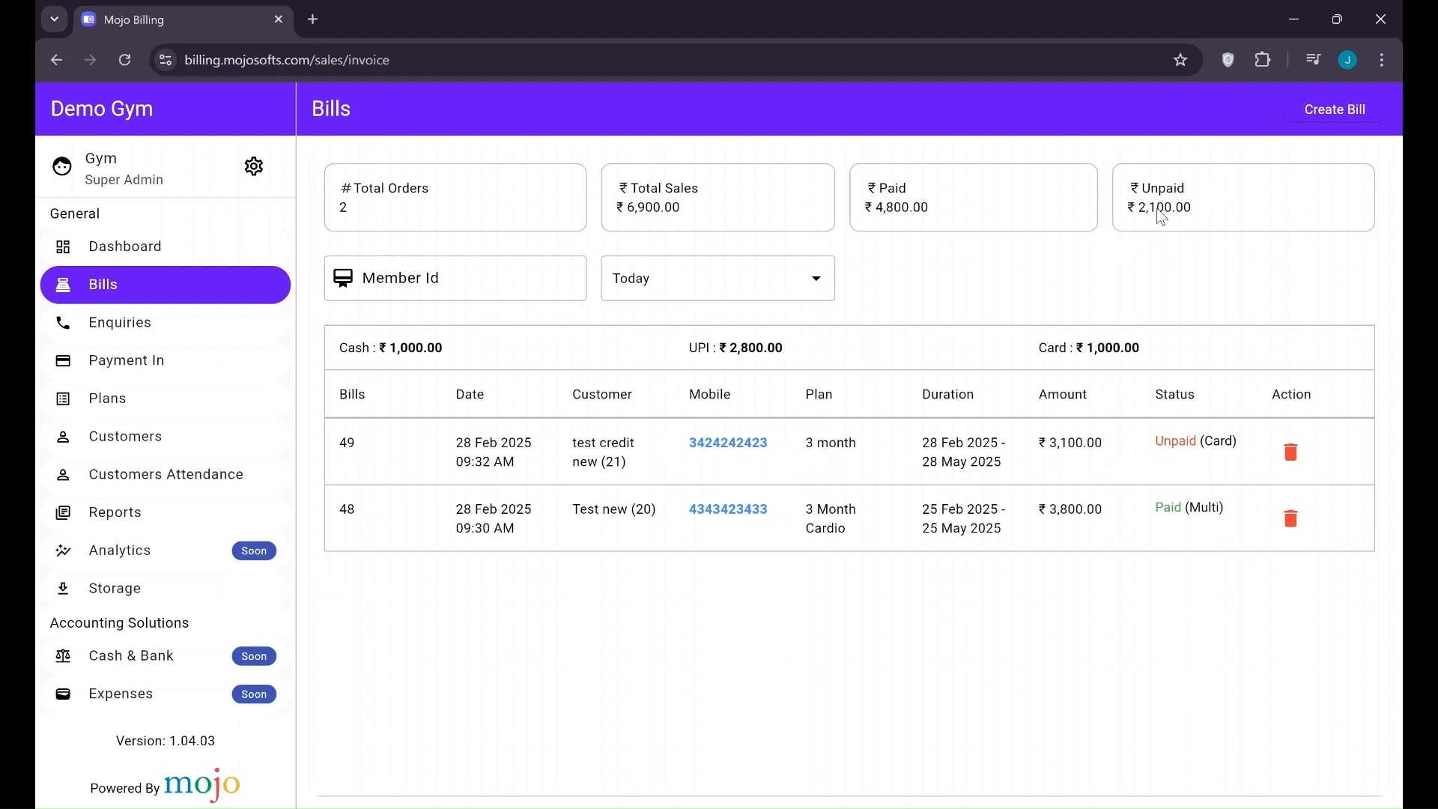
pyautogui.click(551, 459)
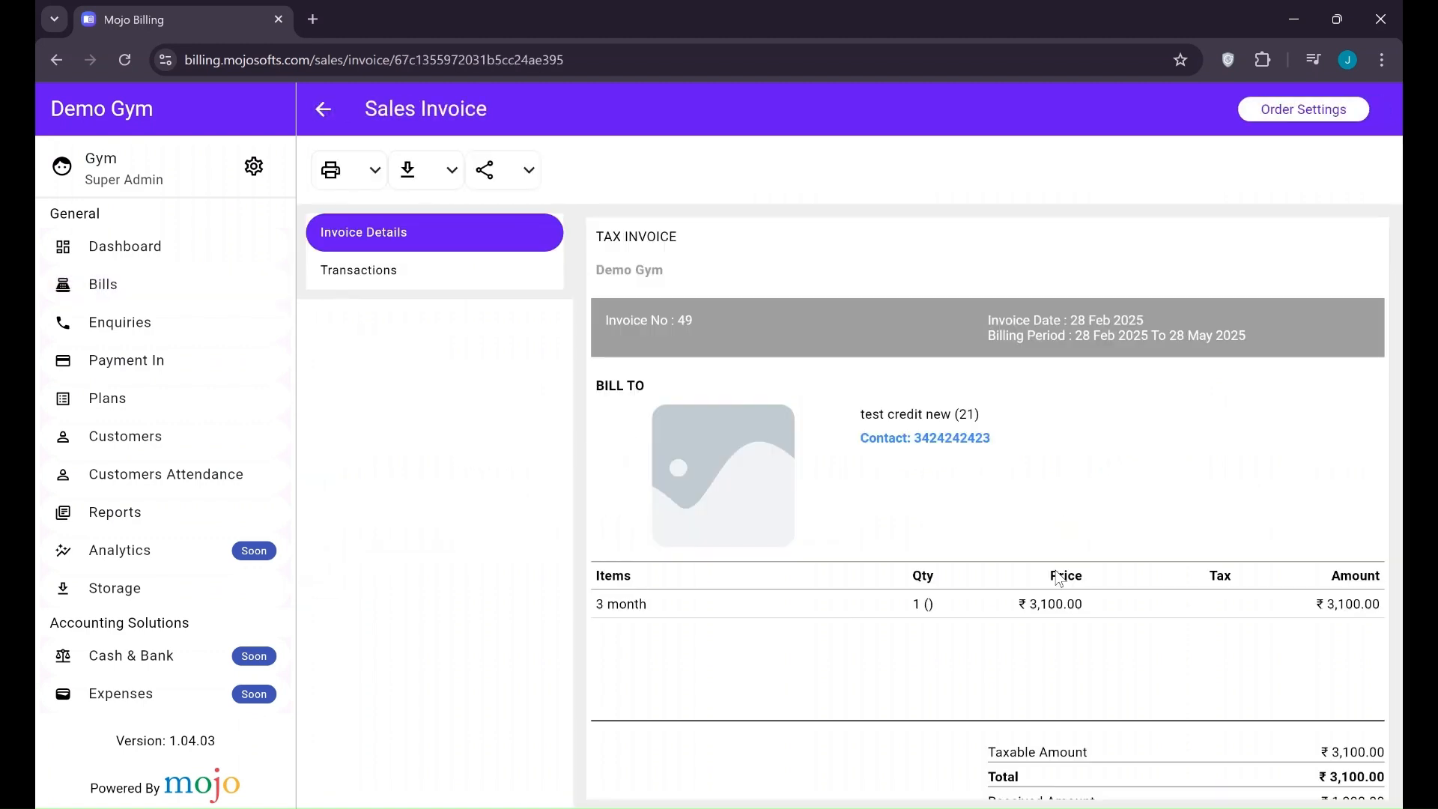
pyautogui.scroll(-2, 1056, 571)
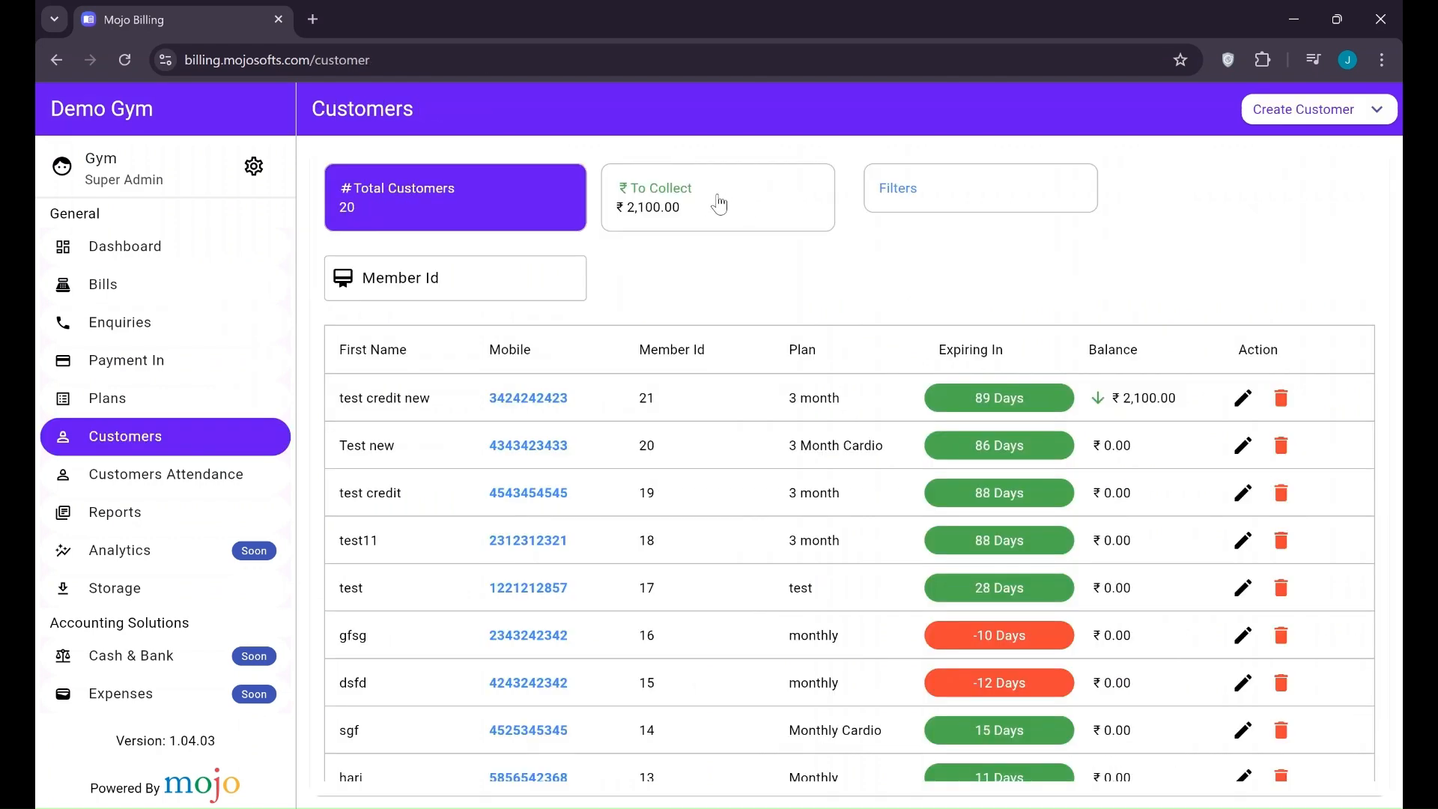
pyautogui.click(710, 201)
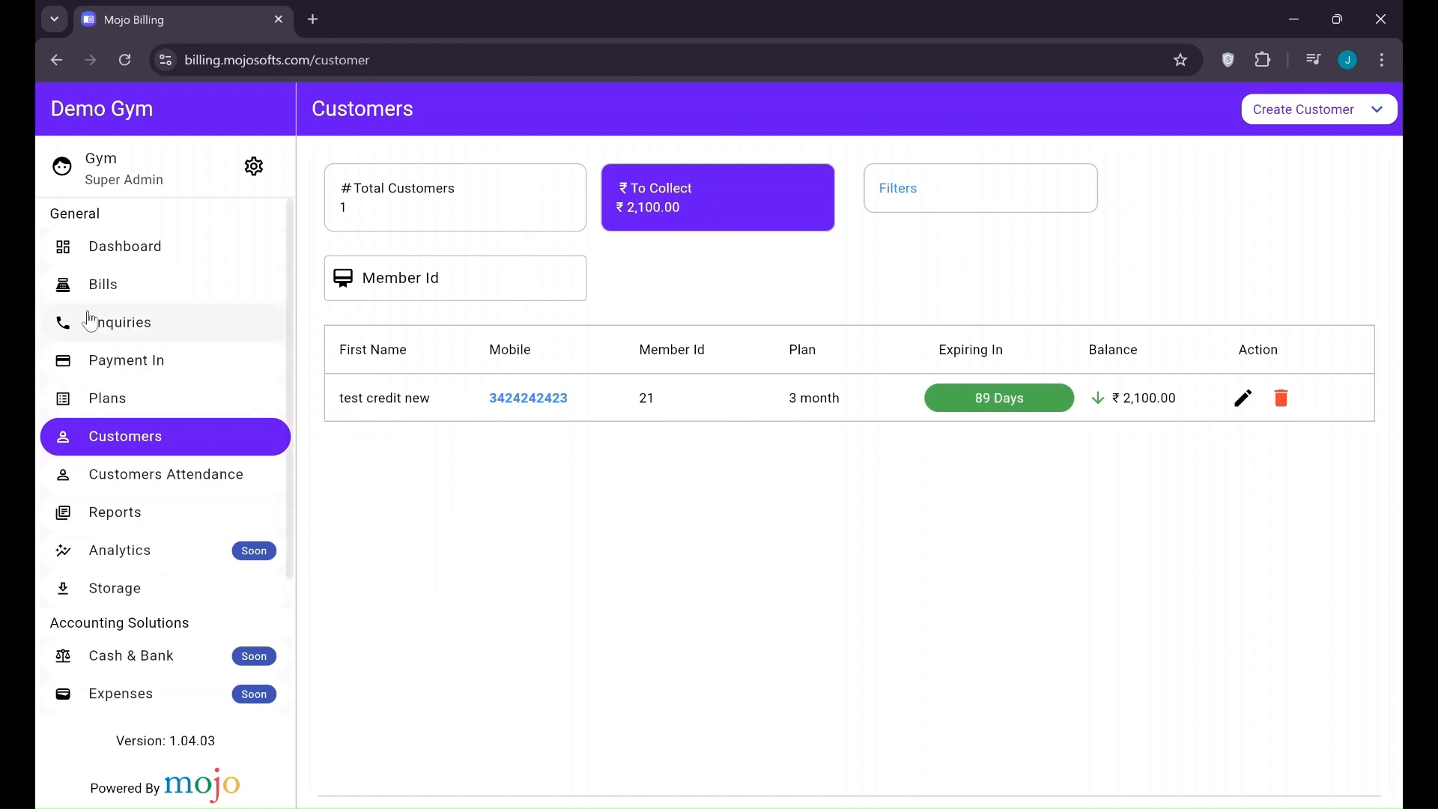
# Look up the test customer's ₹2,100 due in Payment In by member id, then return to Customers
pyautogui.click(120, 378)
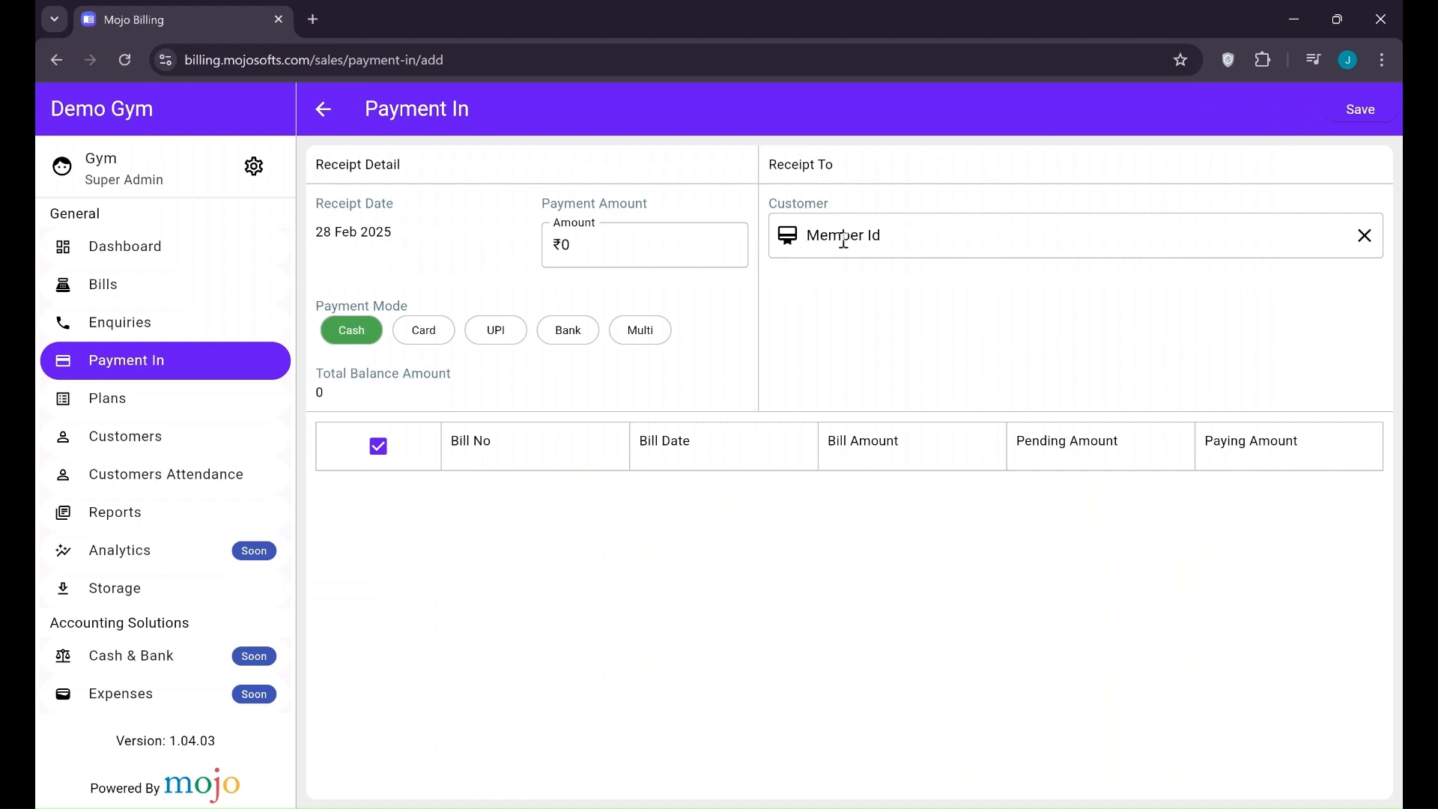
pyautogui.write('20')
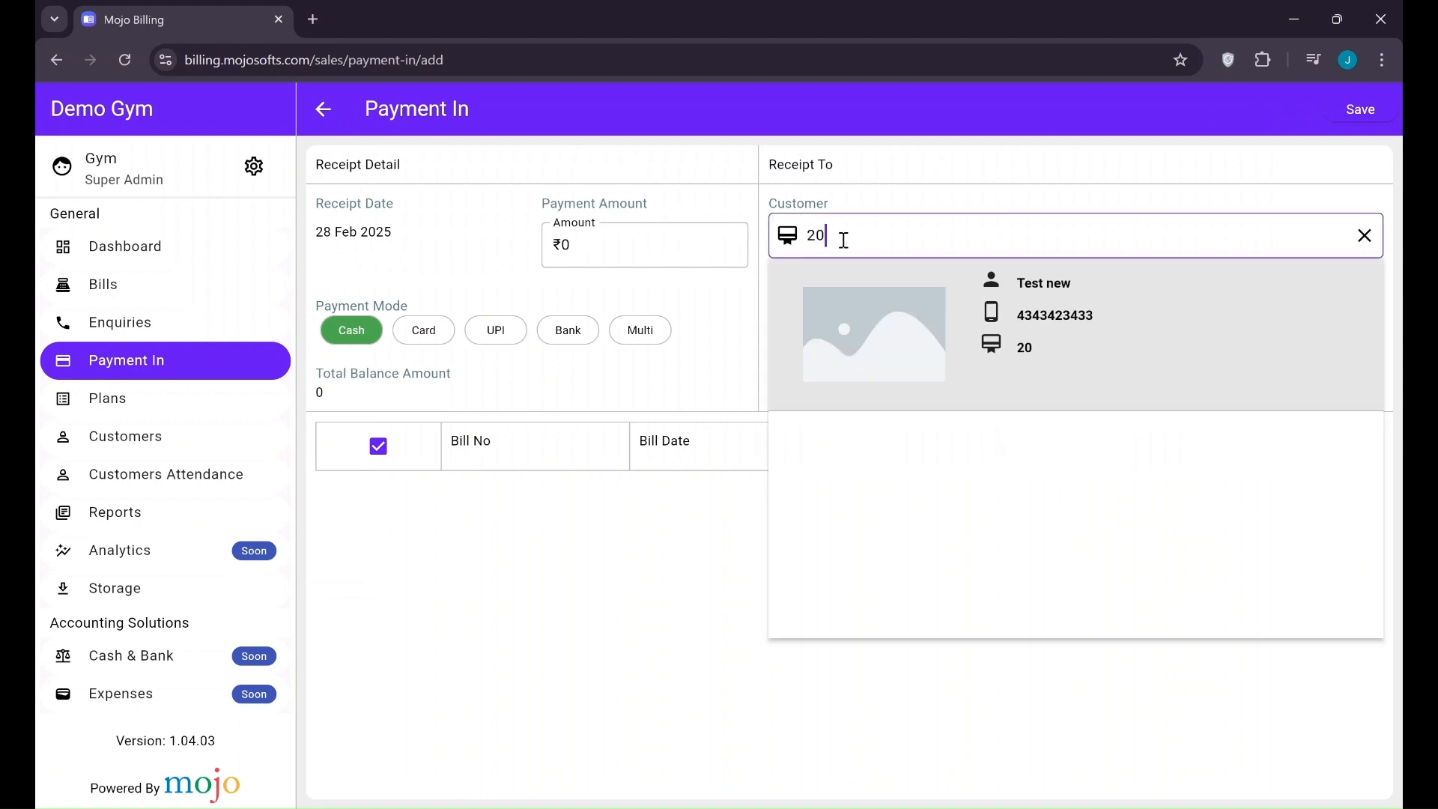
pyautogui.press('BackSpace')
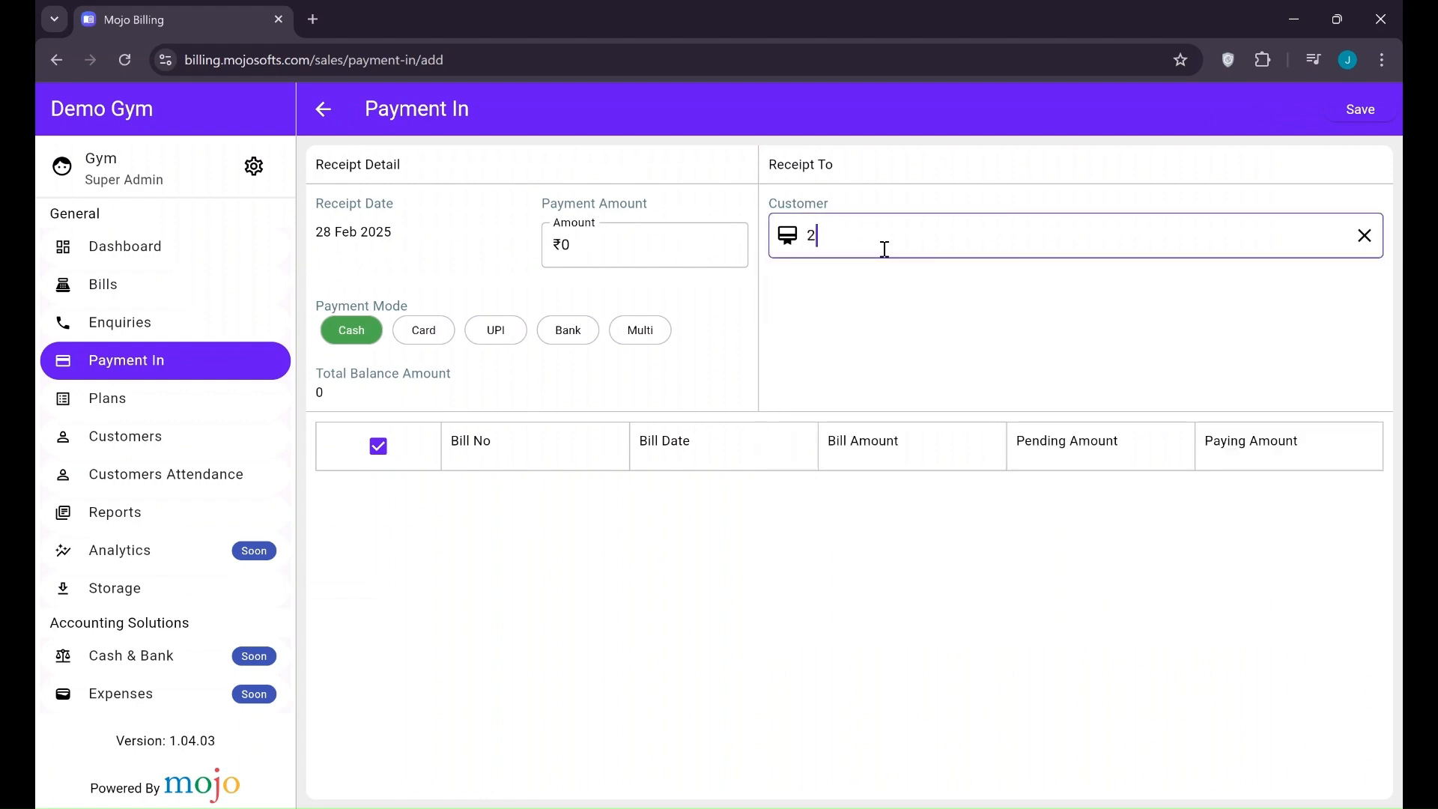
pyautogui.write('1')
pyautogui.click(947, 292)
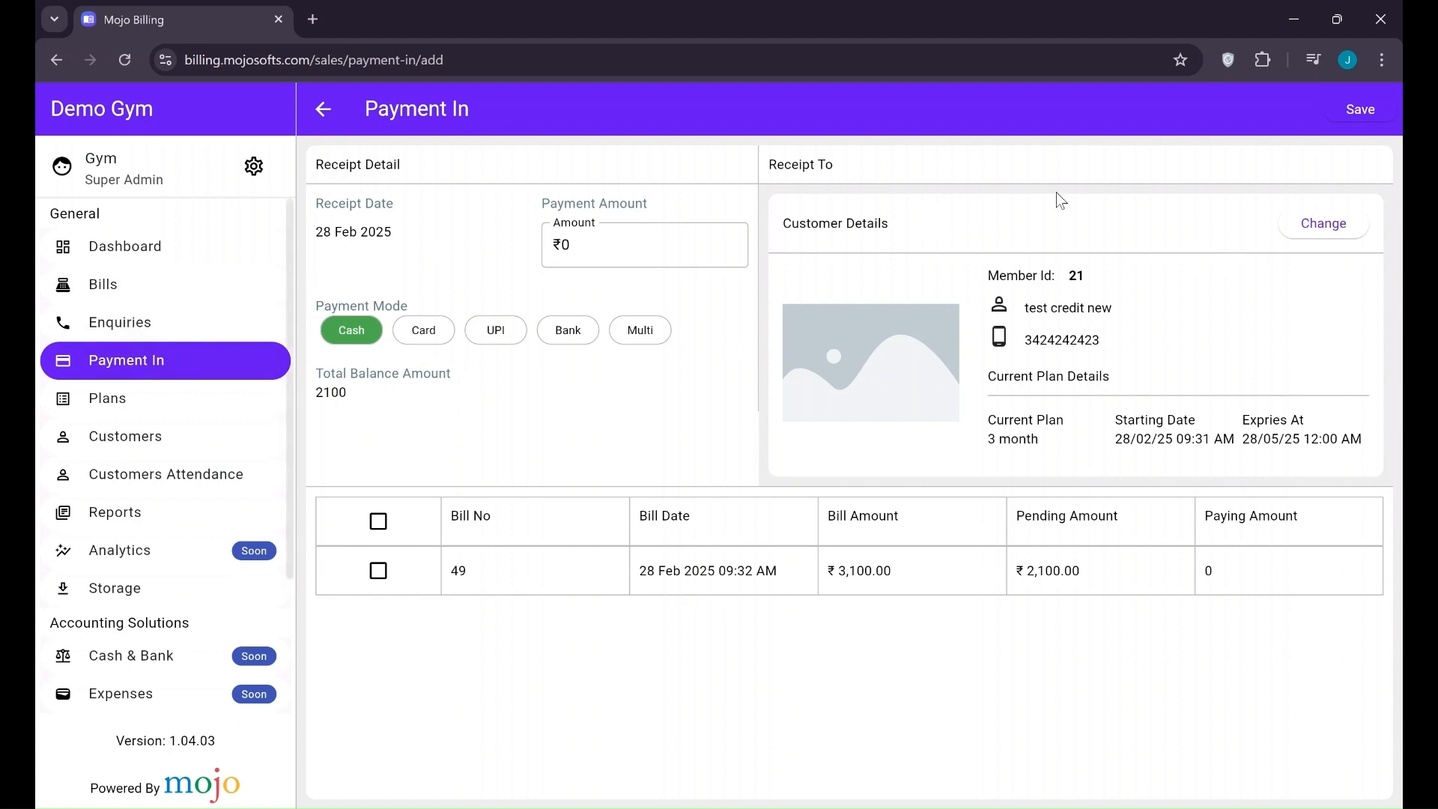
pyautogui.click(185, 447)
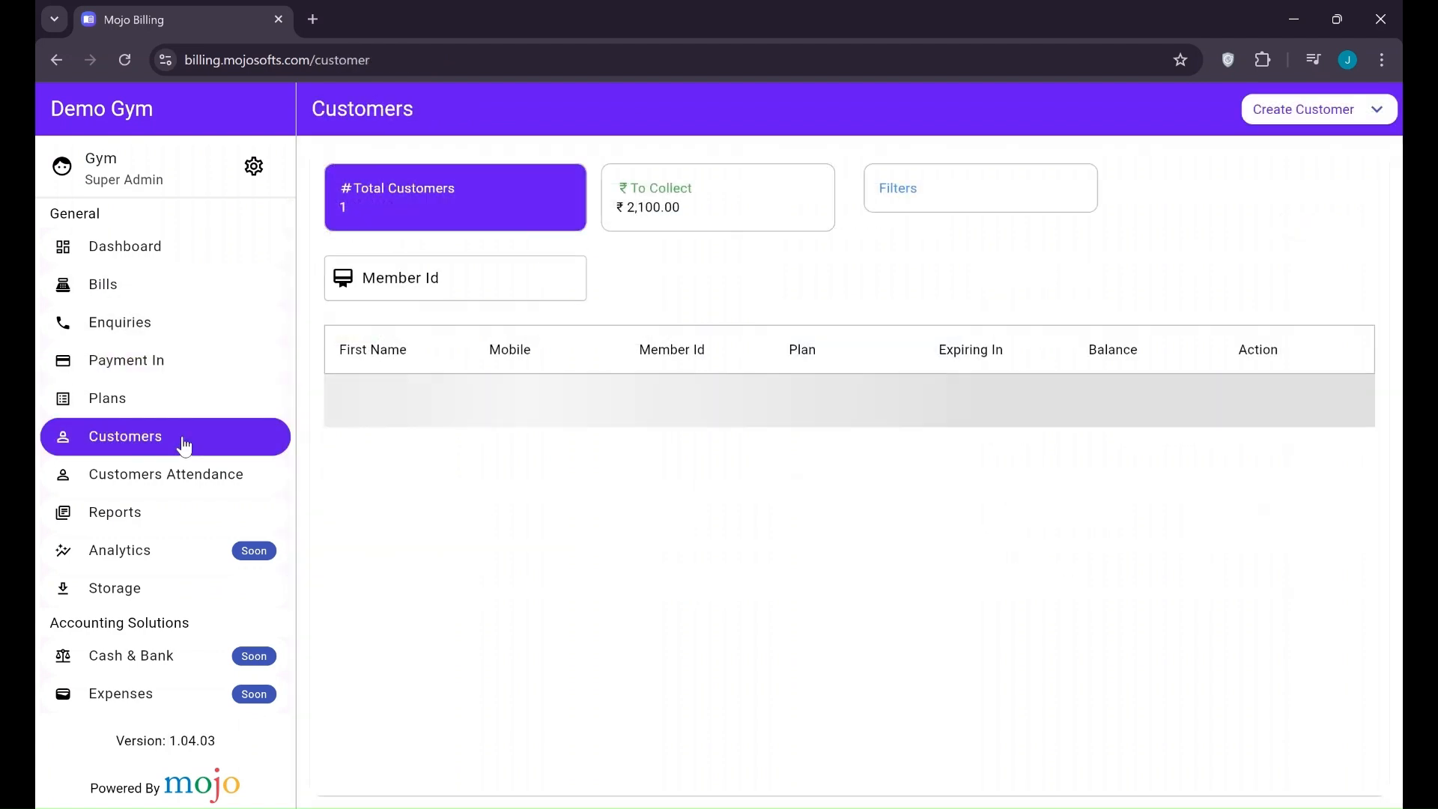
# Add a ₹1100 cash Payment In for the test customer and save it
pyautogui.click(377, 409)
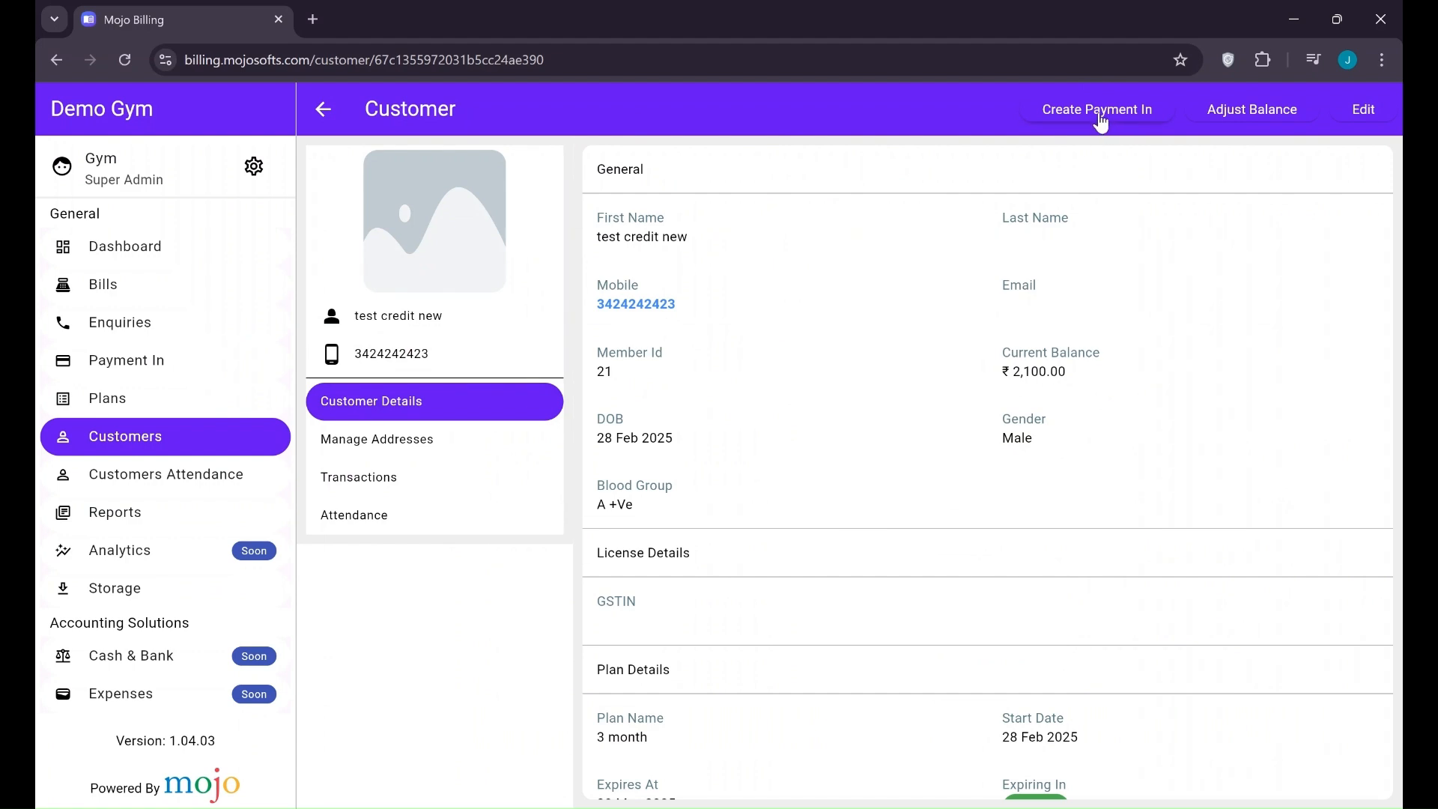
pyautogui.click(1099, 116)
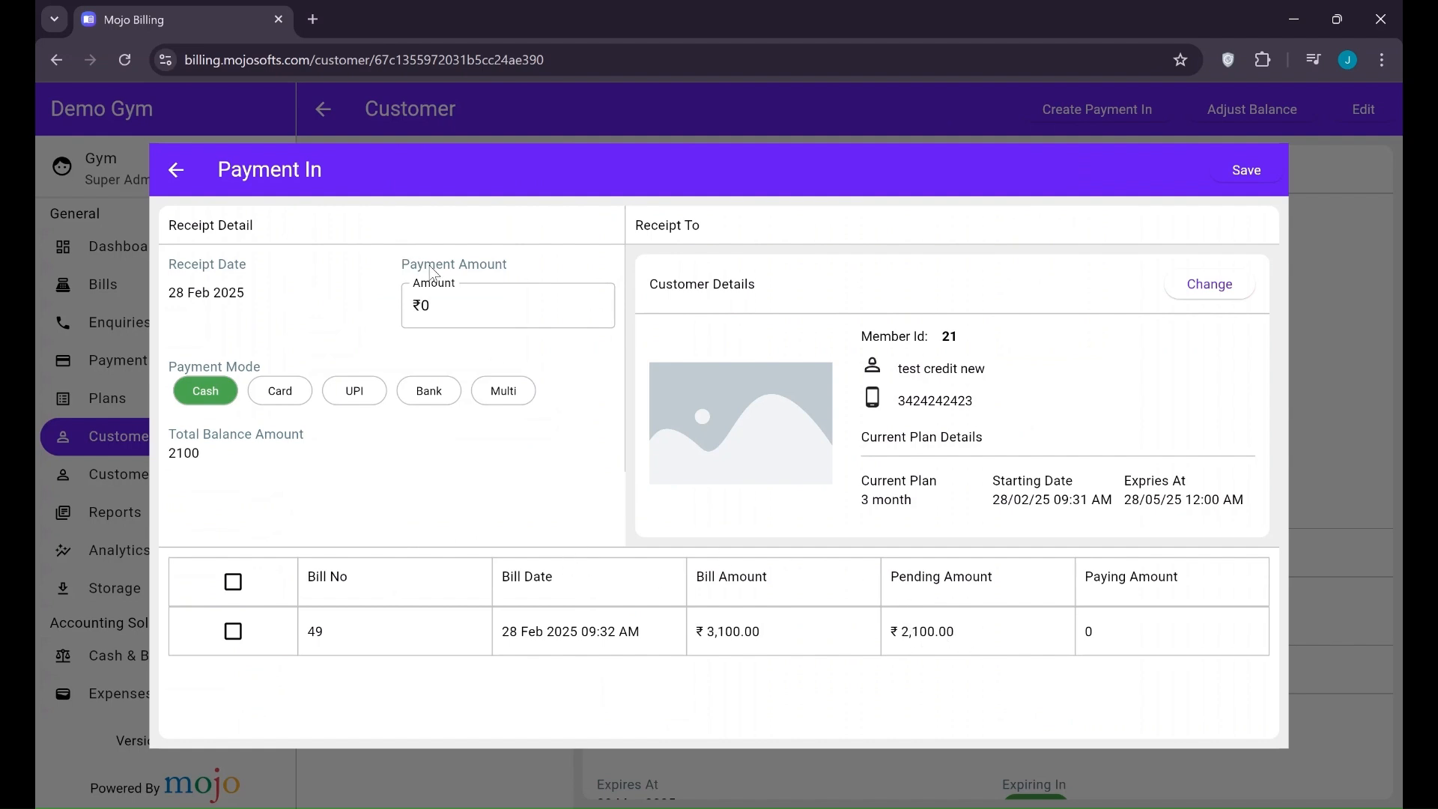
pyautogui.click(459, 311)
pyautogui.write('1100')
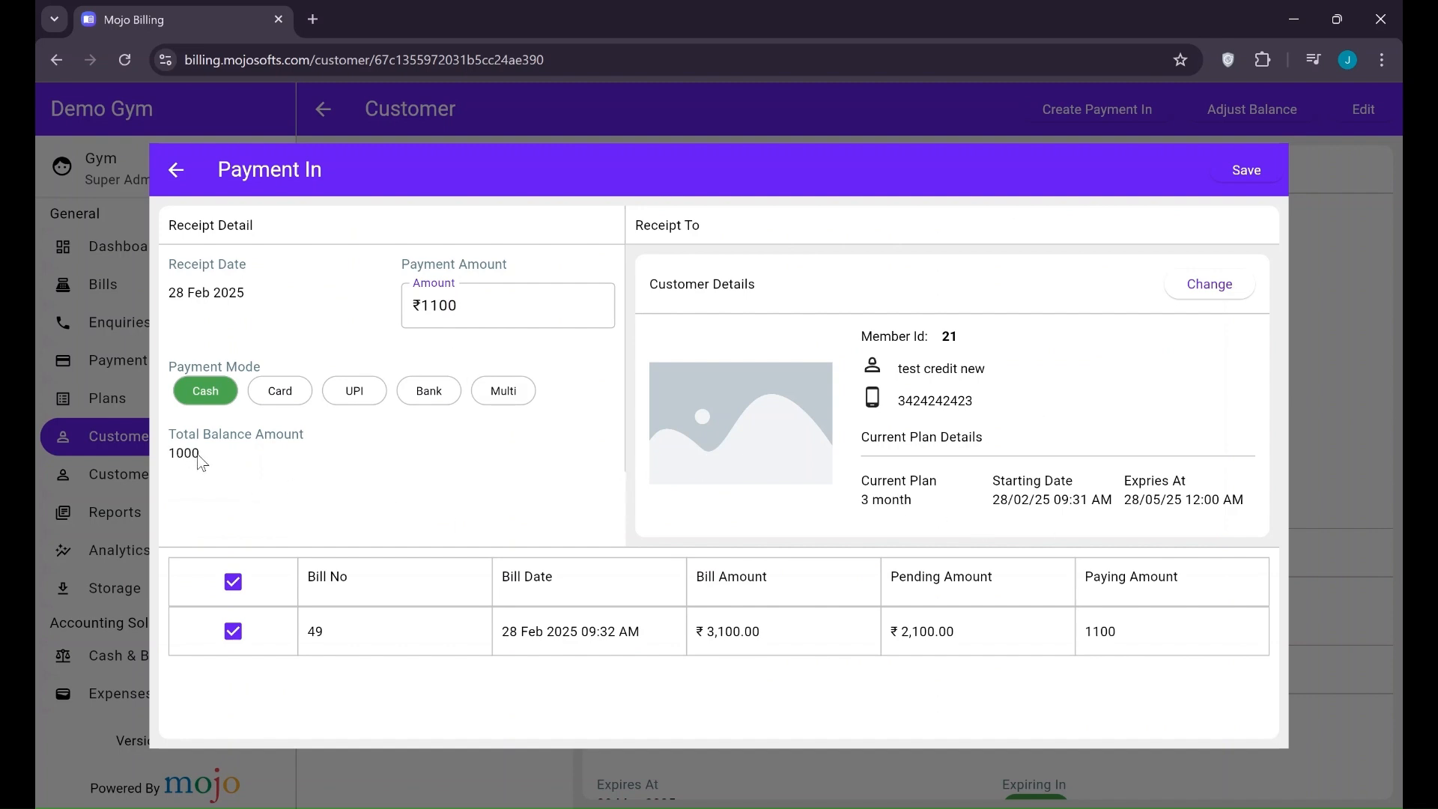
pyautogui.click(1251, 180)
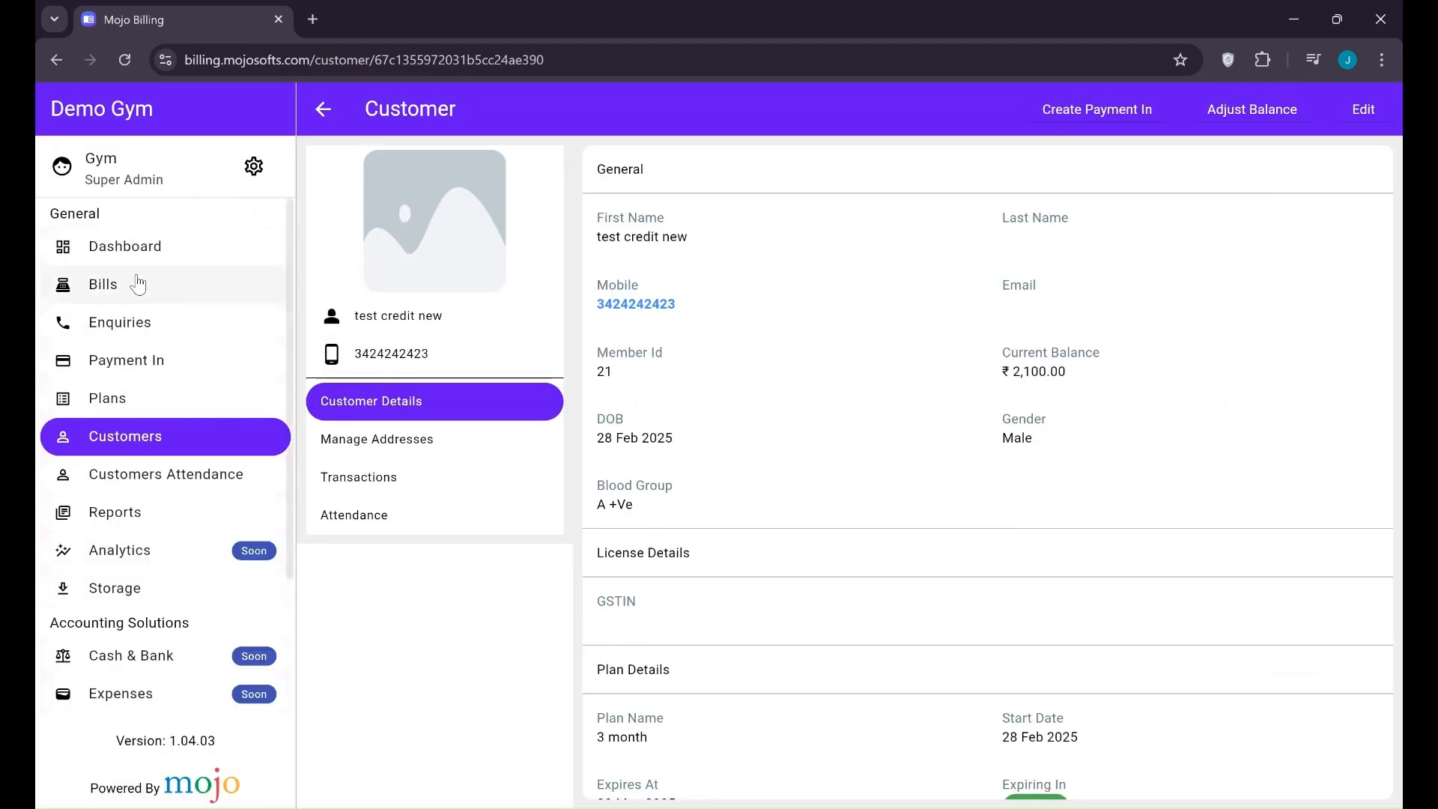
# Open the test customer's invoice from Bills and check its recorded ₹1,100 payment
pyautogui.click(151, 300)
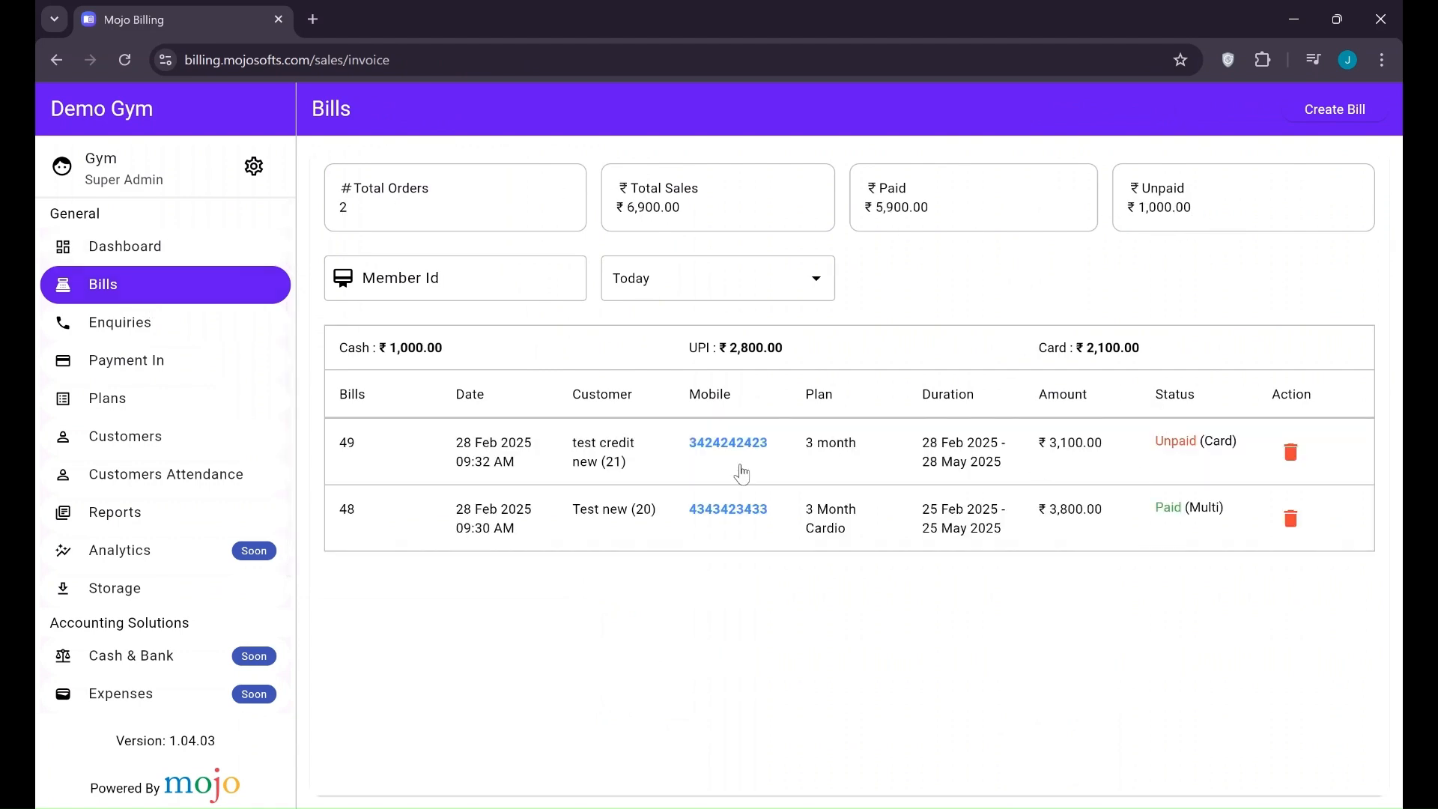
pyautogui.click(546, 453)
pyautogui.scroll(-2, 1219, 714)
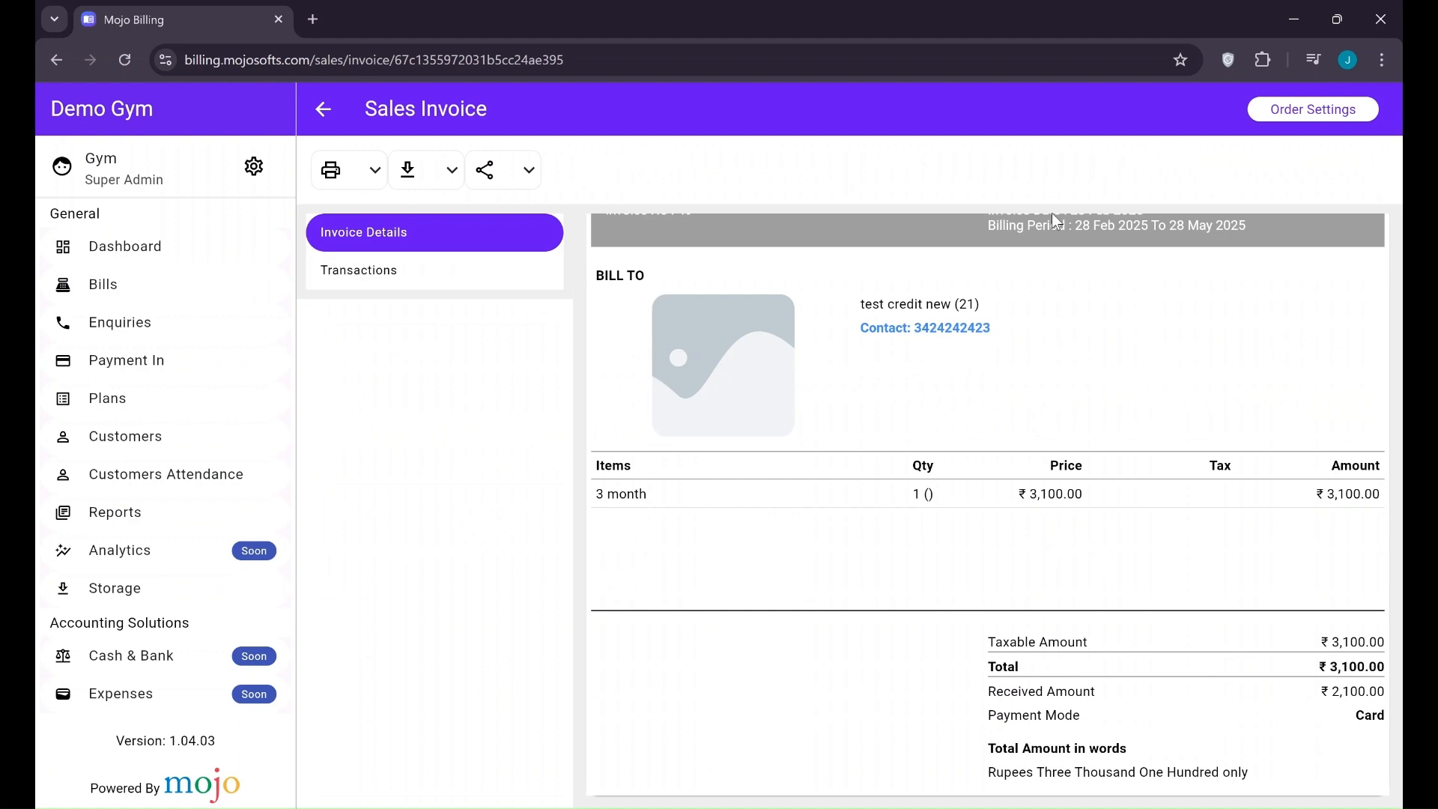
pyautogui.click(407, 286)
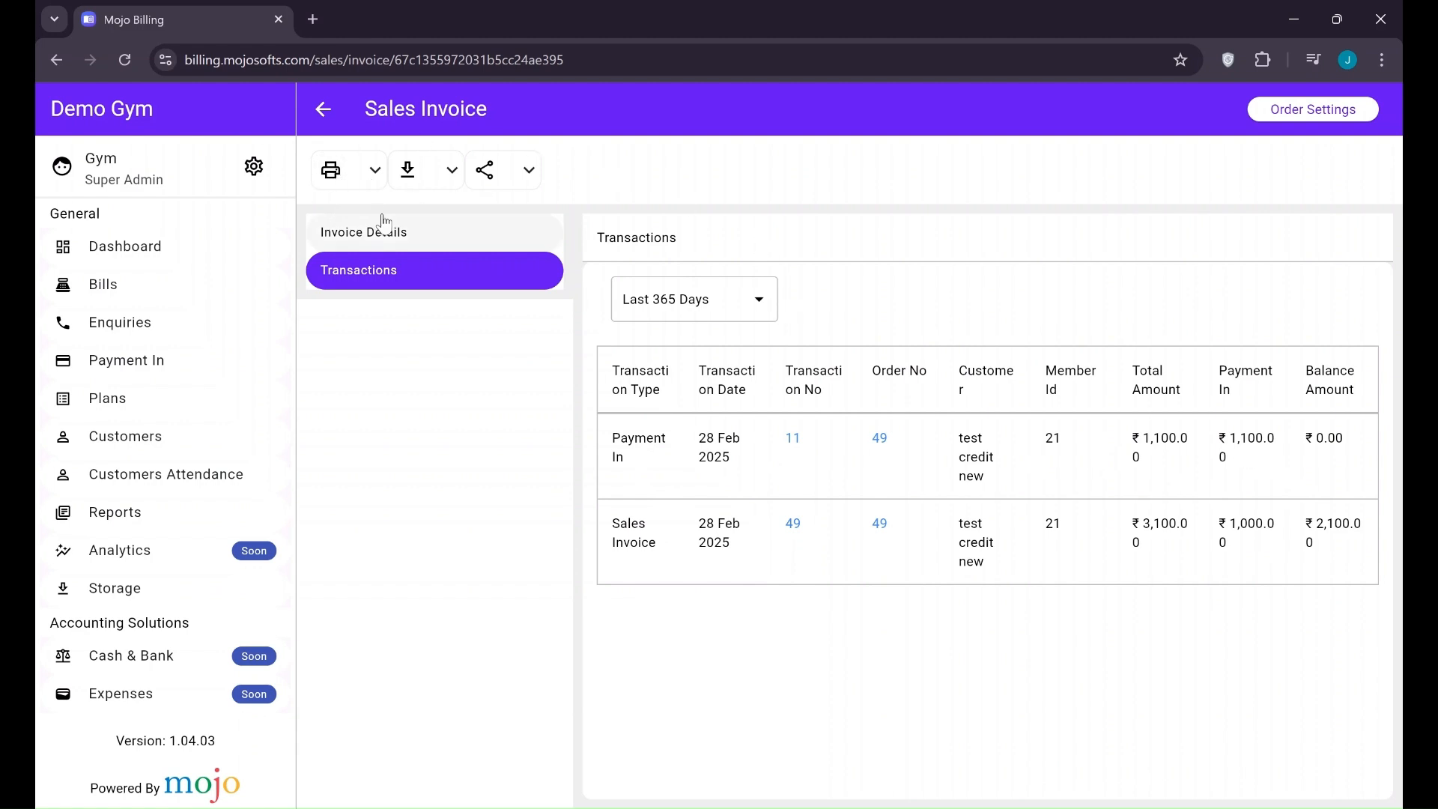
# View the customer's Last 365 Days transactions, open receipt 11, and return to Customers
pyautogui.click(92, 439)
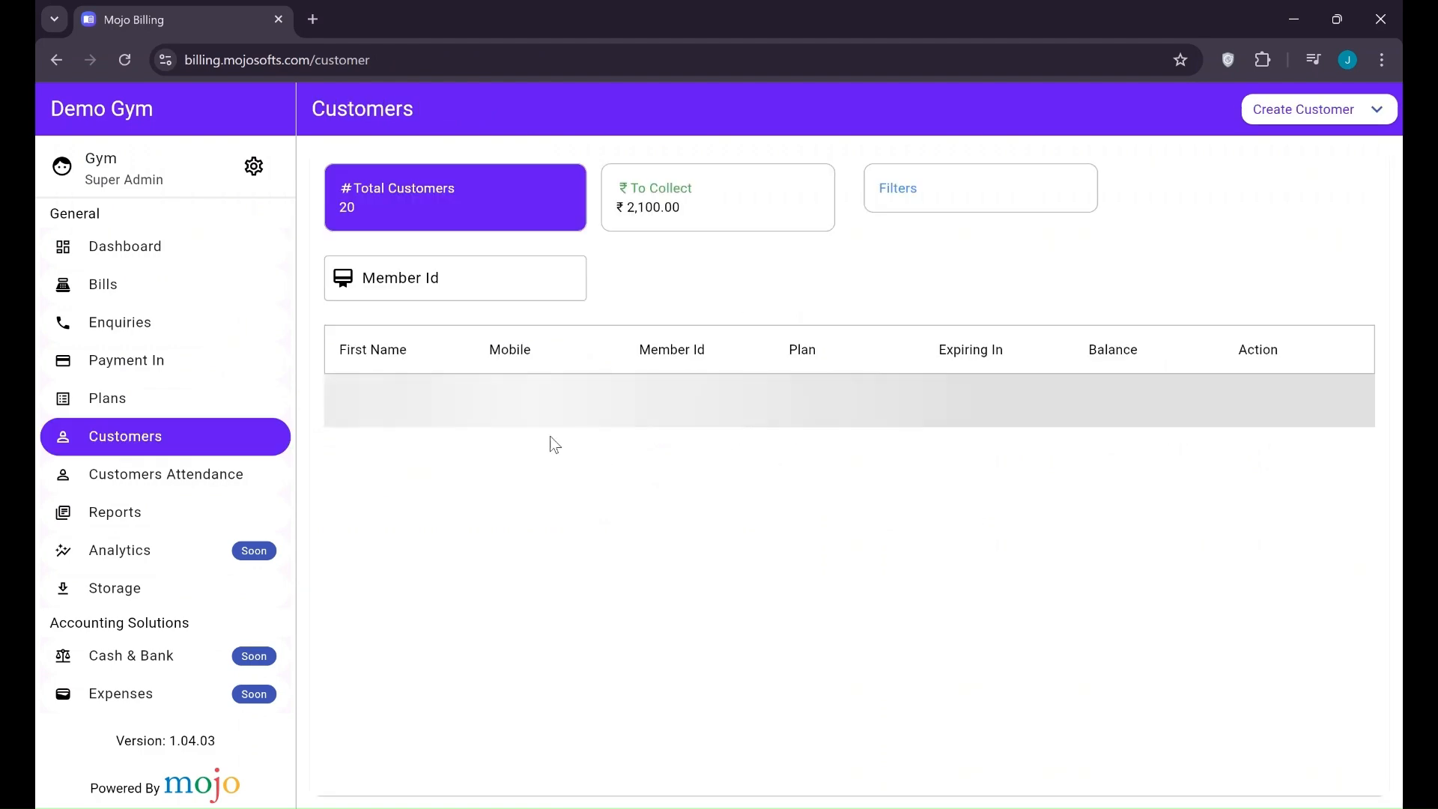
pyautogui.click(411, 398)
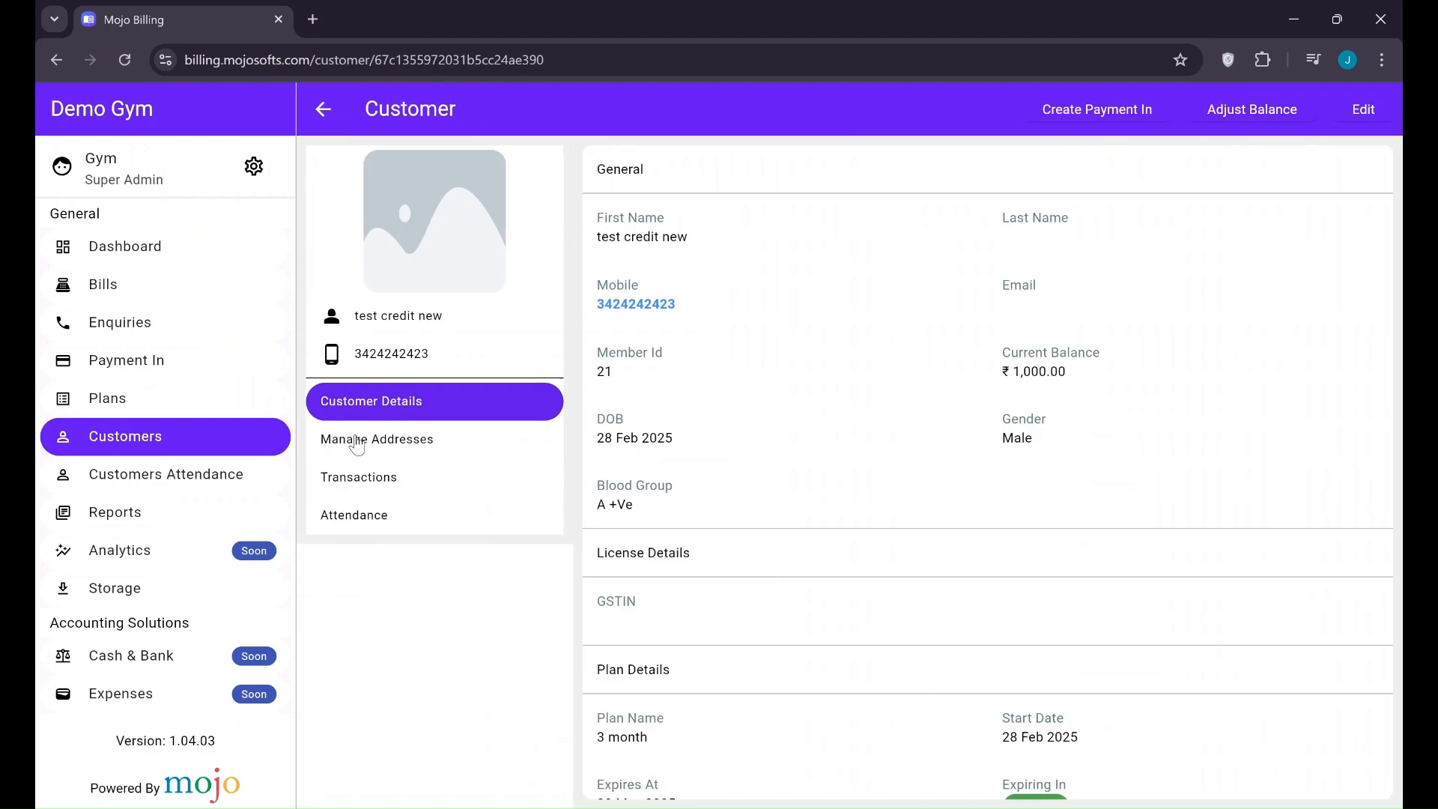
pyautogui.click(361, 477)
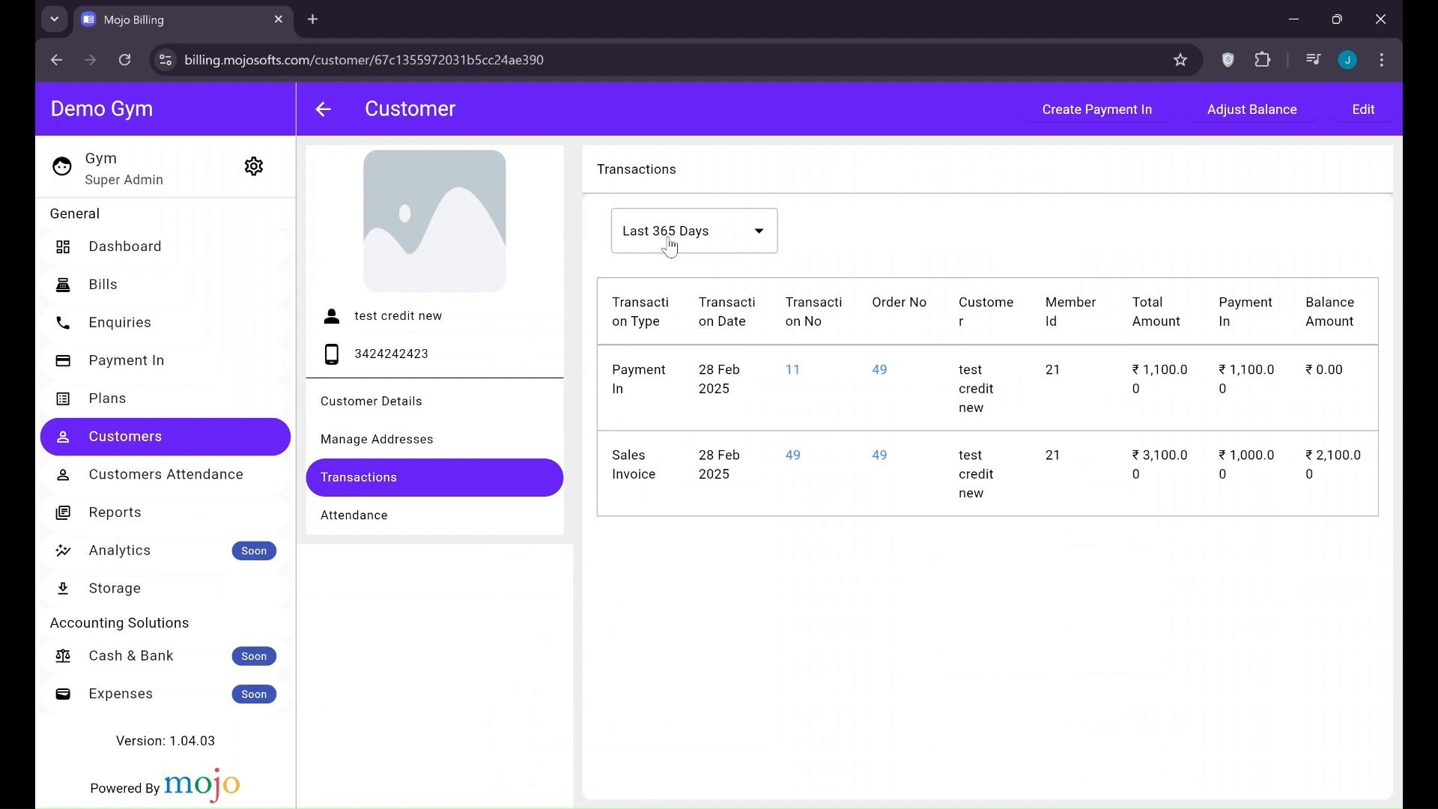
pyautogui.click(668, 240)
pyautogui.click(669, 241)
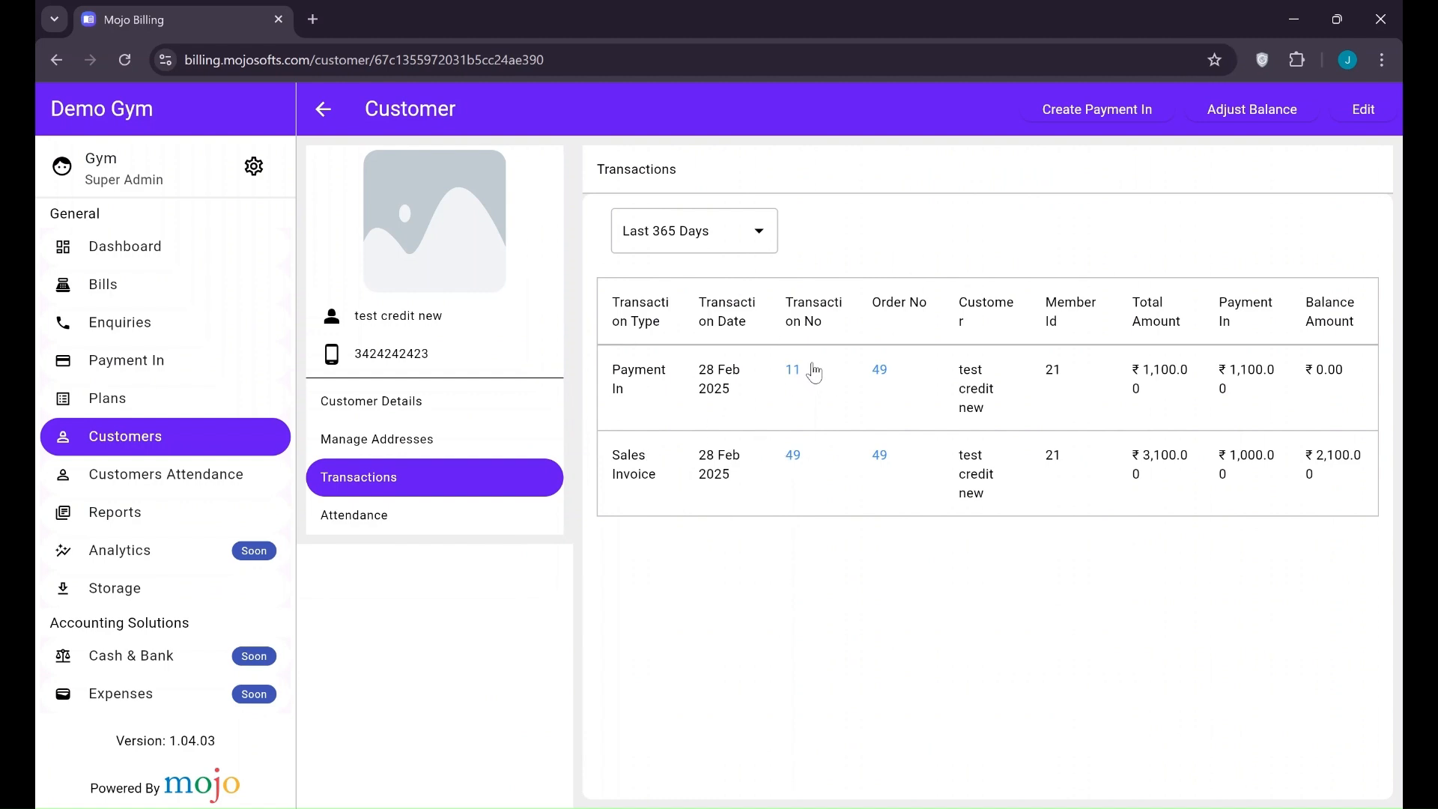
pyautogui.click(795, 373)
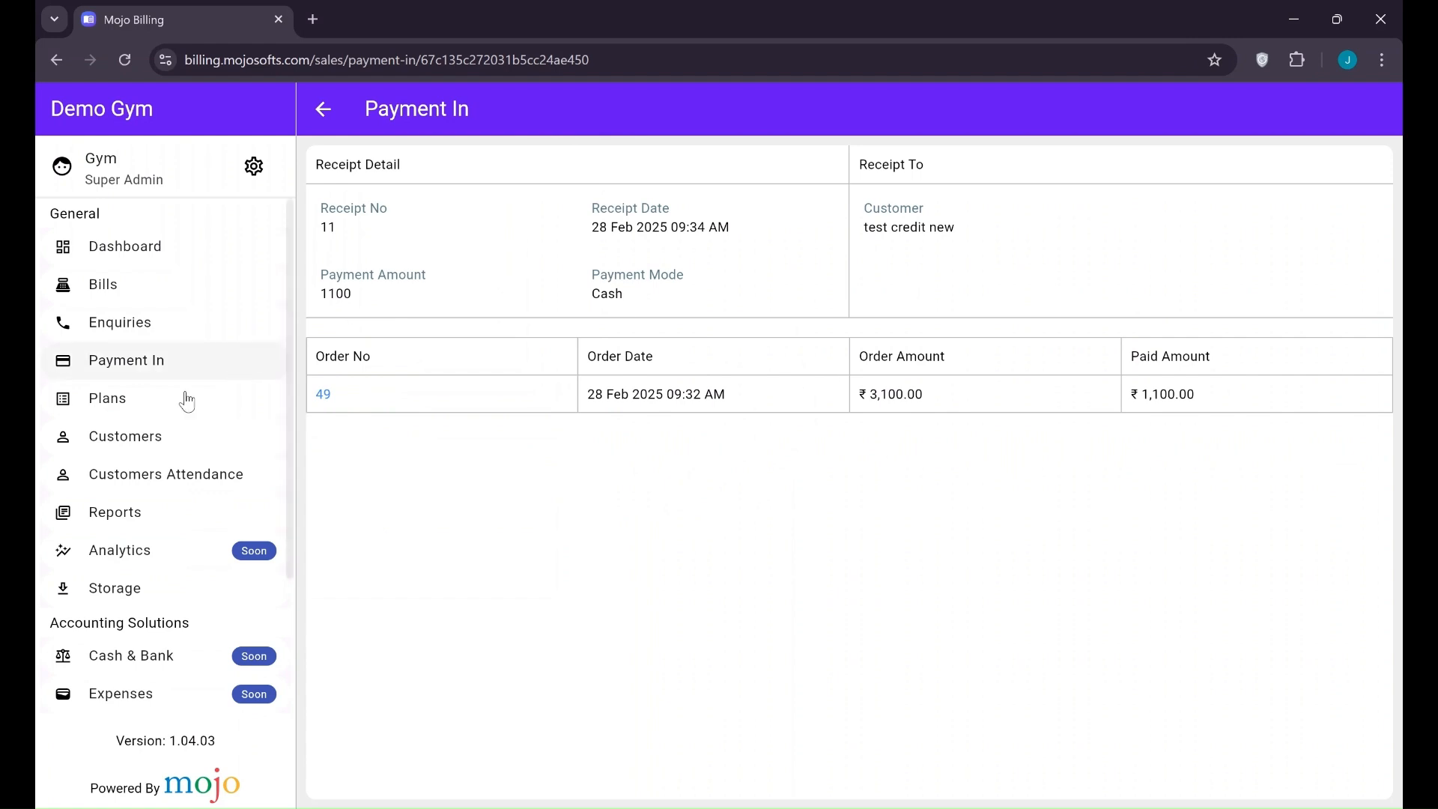
pyautogui.click(172, 453)
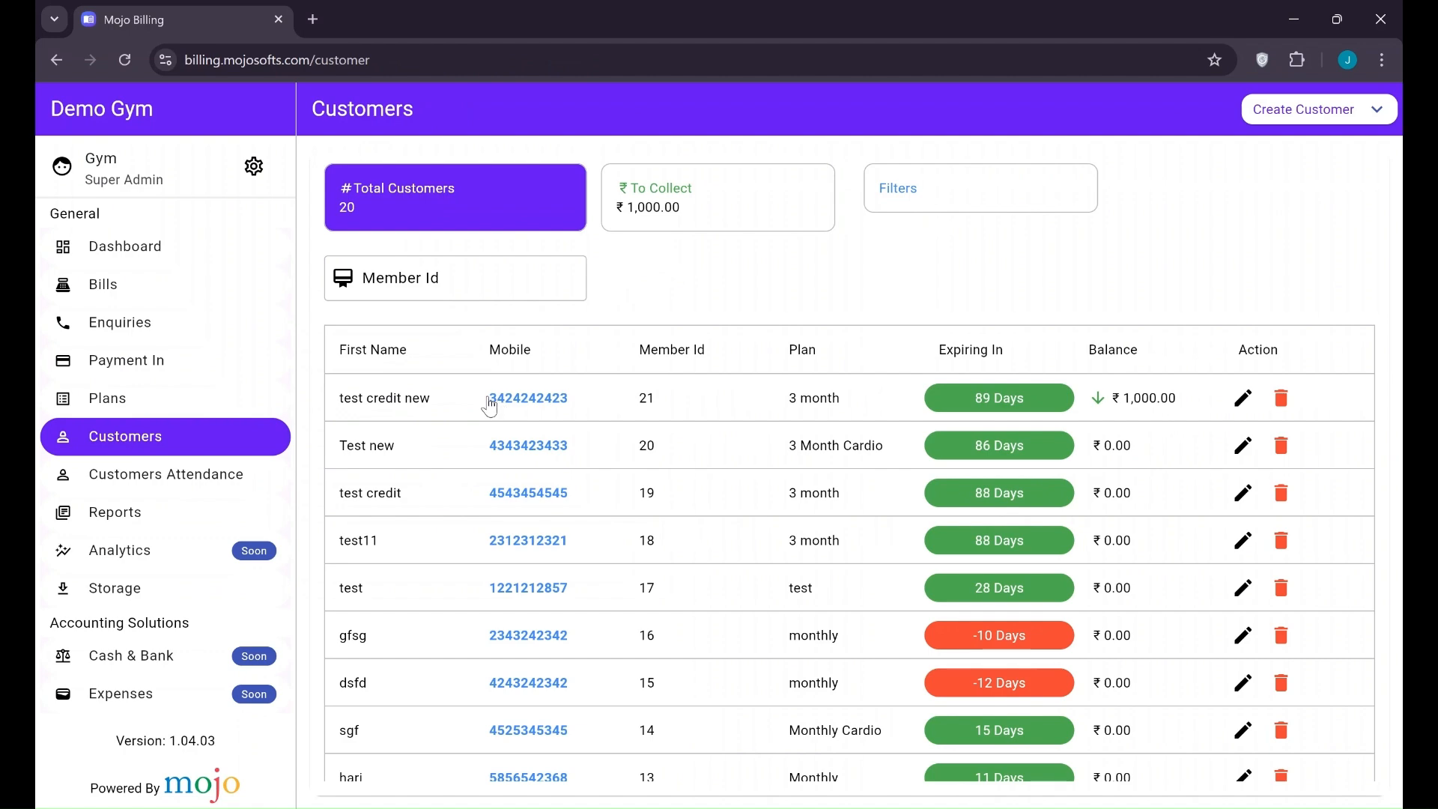
# Pay the remaining ₹1000 against the pending bill with a new Payment In
pyautogui.click(447, 402)
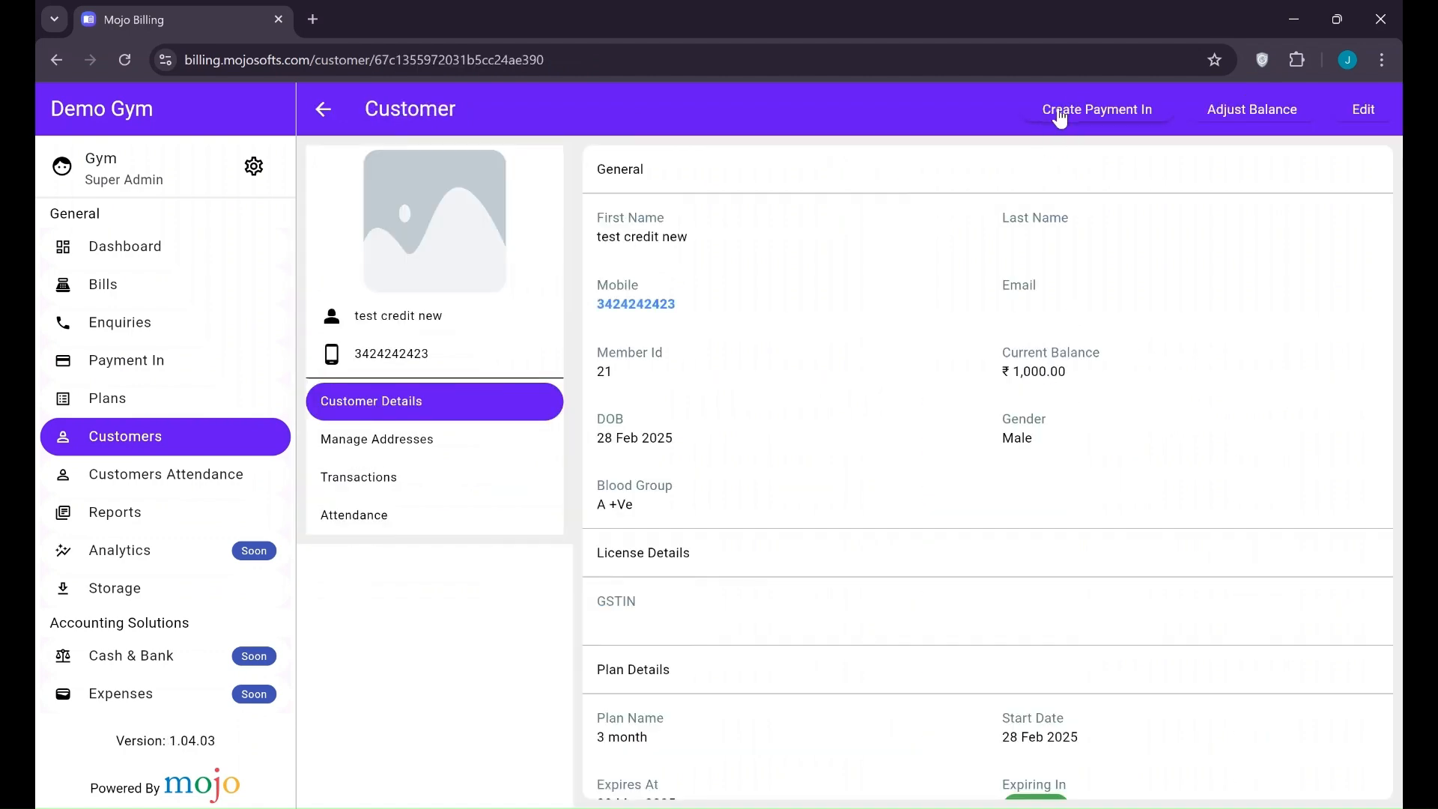
pyautogui.click(1060, 113)
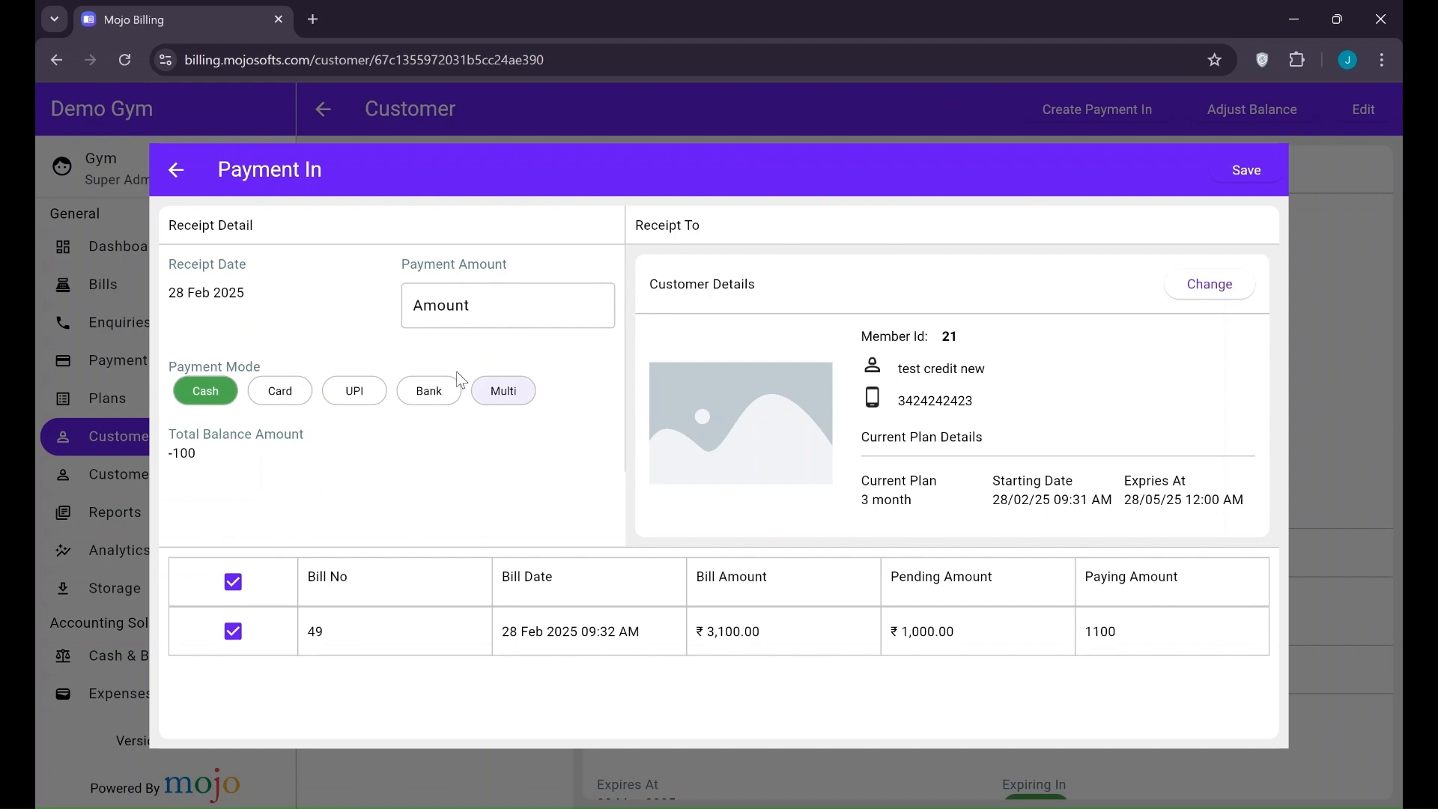
pyautogui.click(238, 588)
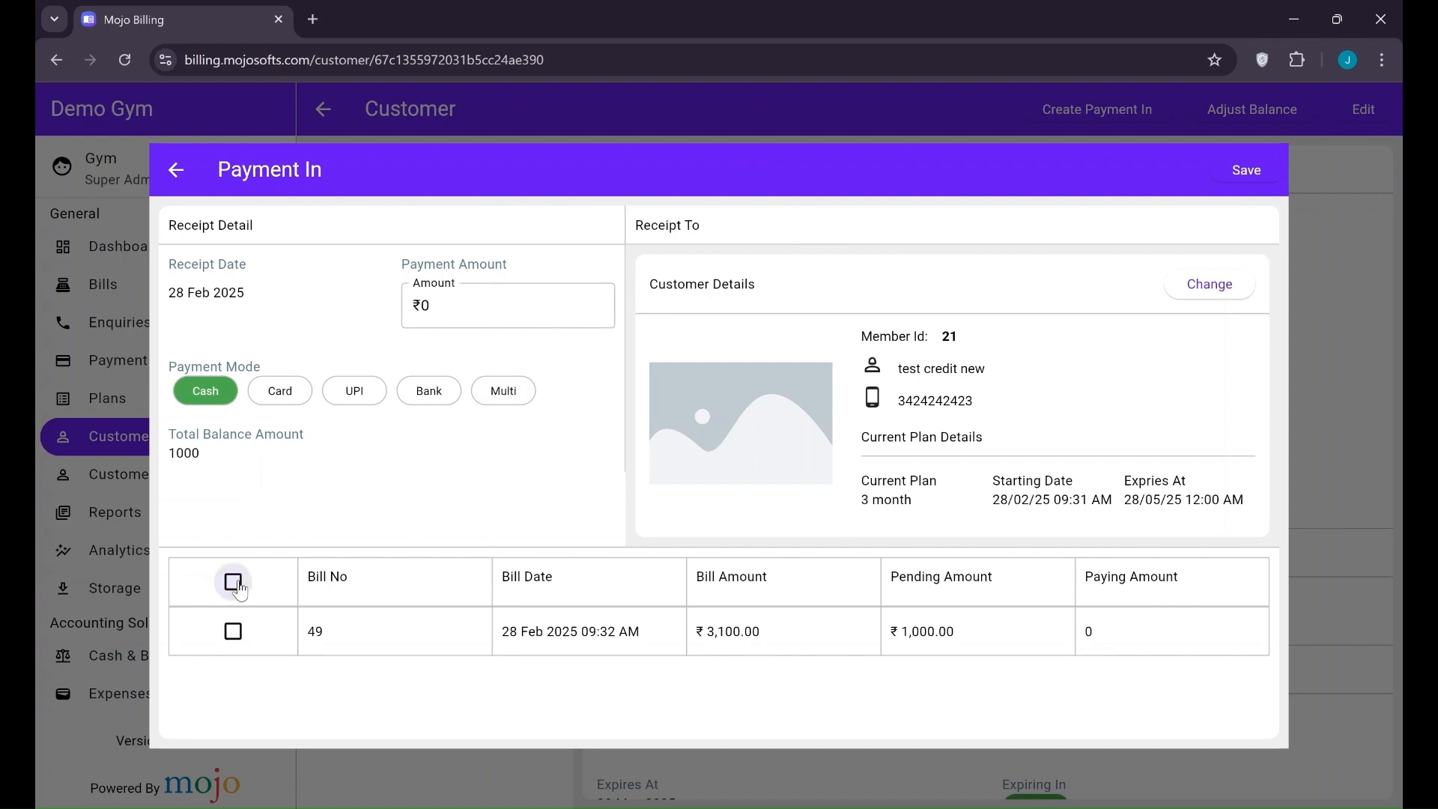
pyautogui.click(234, 583)
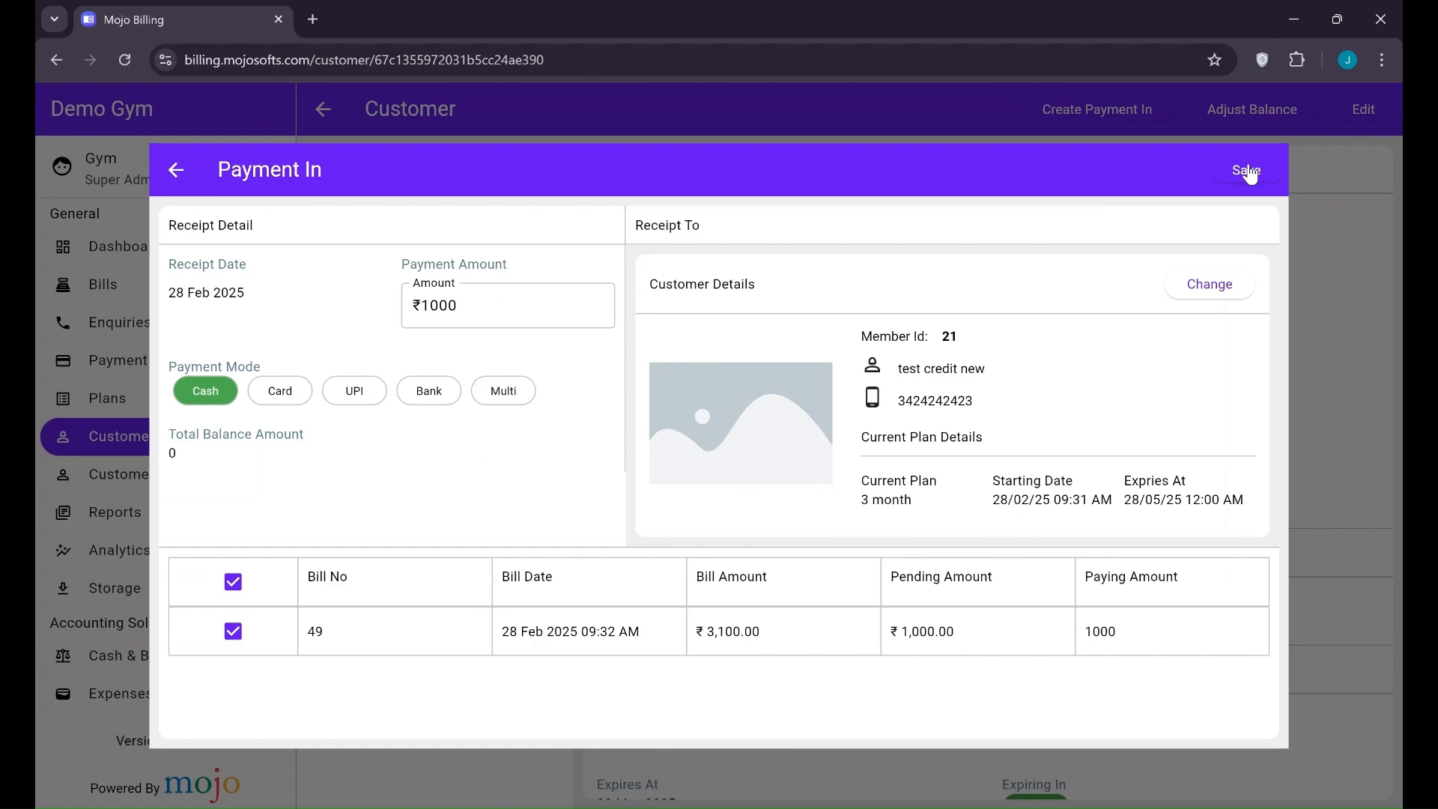
pyautogui.click(1246, 171)
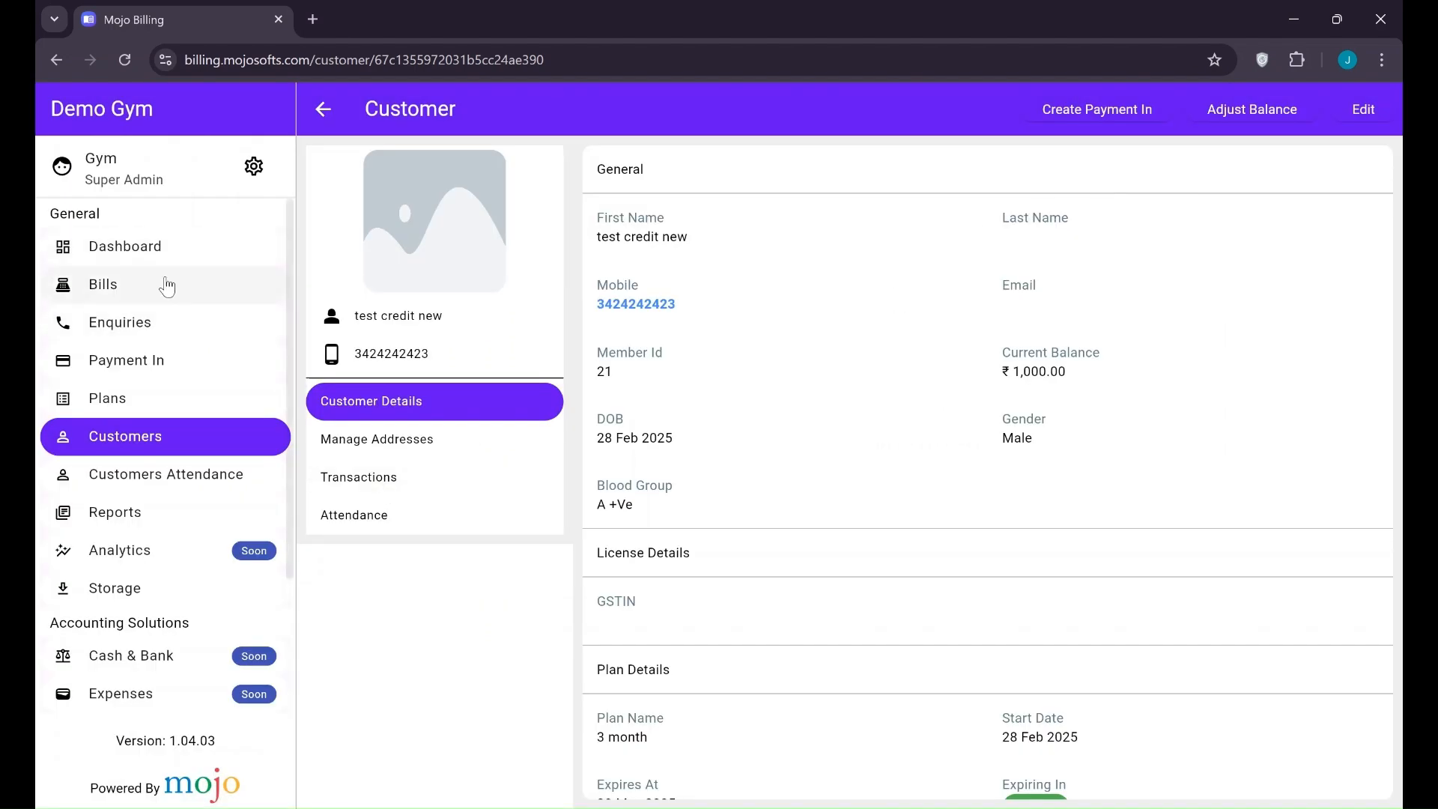
pyautogui.click(167, 285)
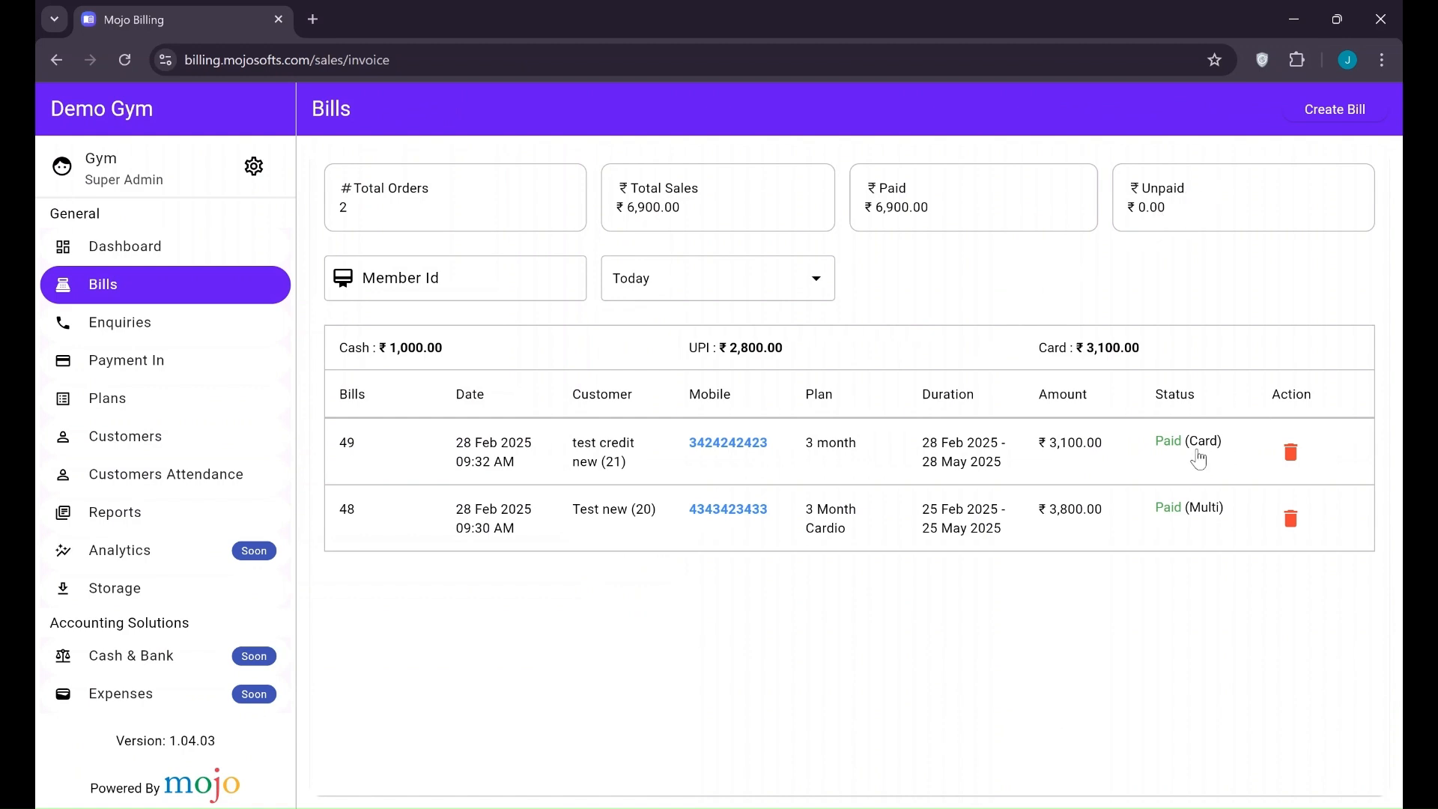
# Review the payments recorded on the test customer's invoice
pyautogui.click(487, 465)
pyautogui.scroll(-2, 940, 605)
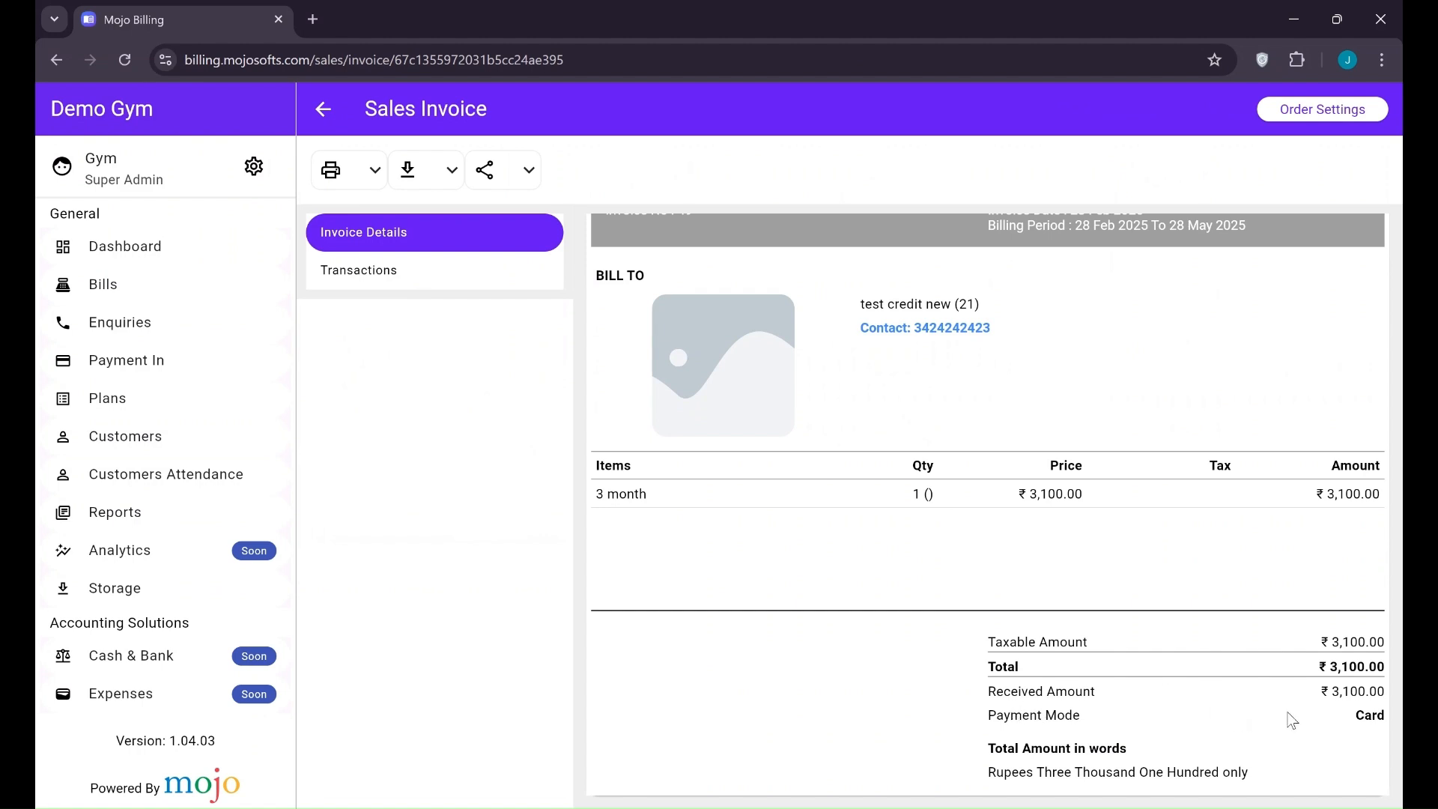
pyautogui.click(332, 270)
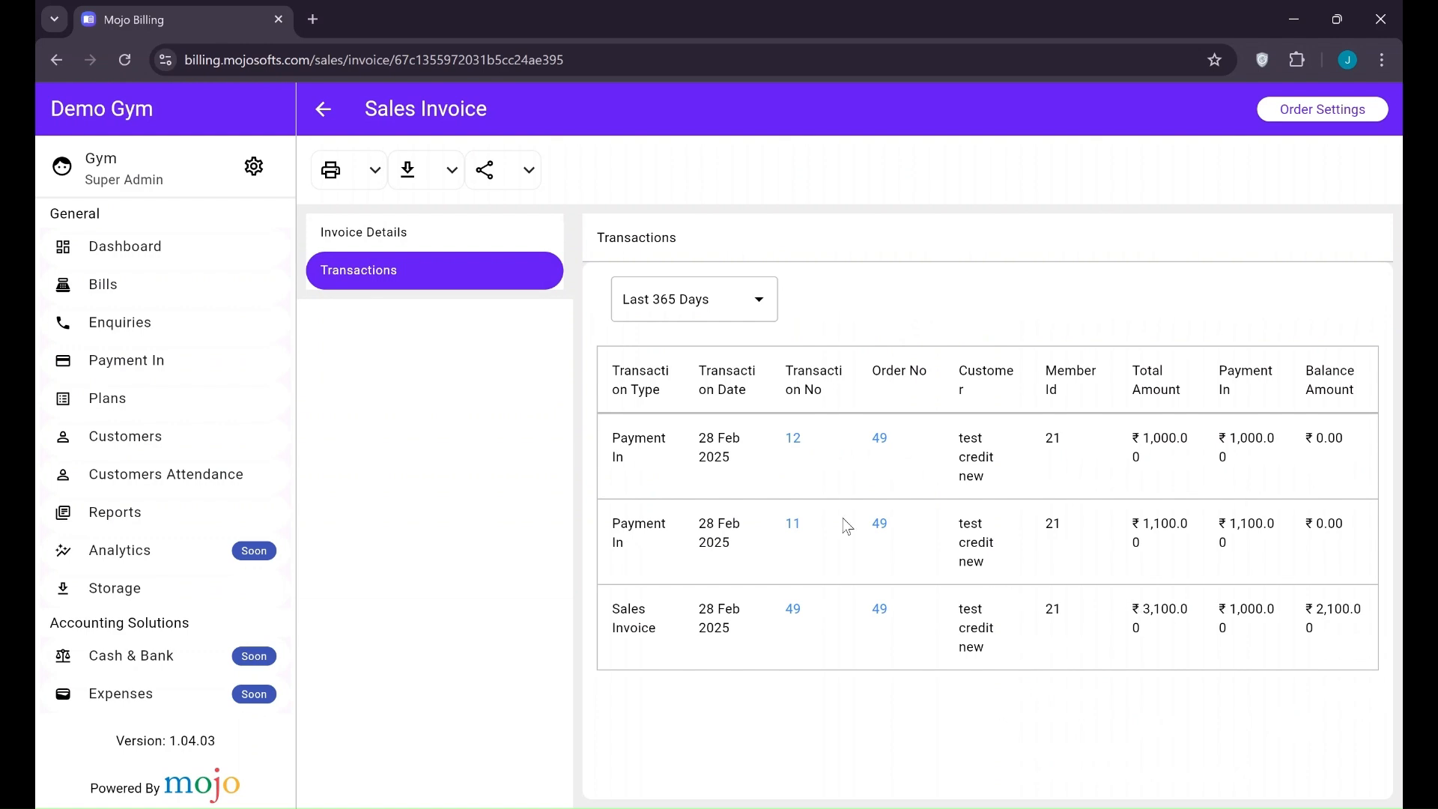
# Check the Customers list for no balance due, ending on Bills showing ₹6,900 paid
pyautogui.click(191, 442)
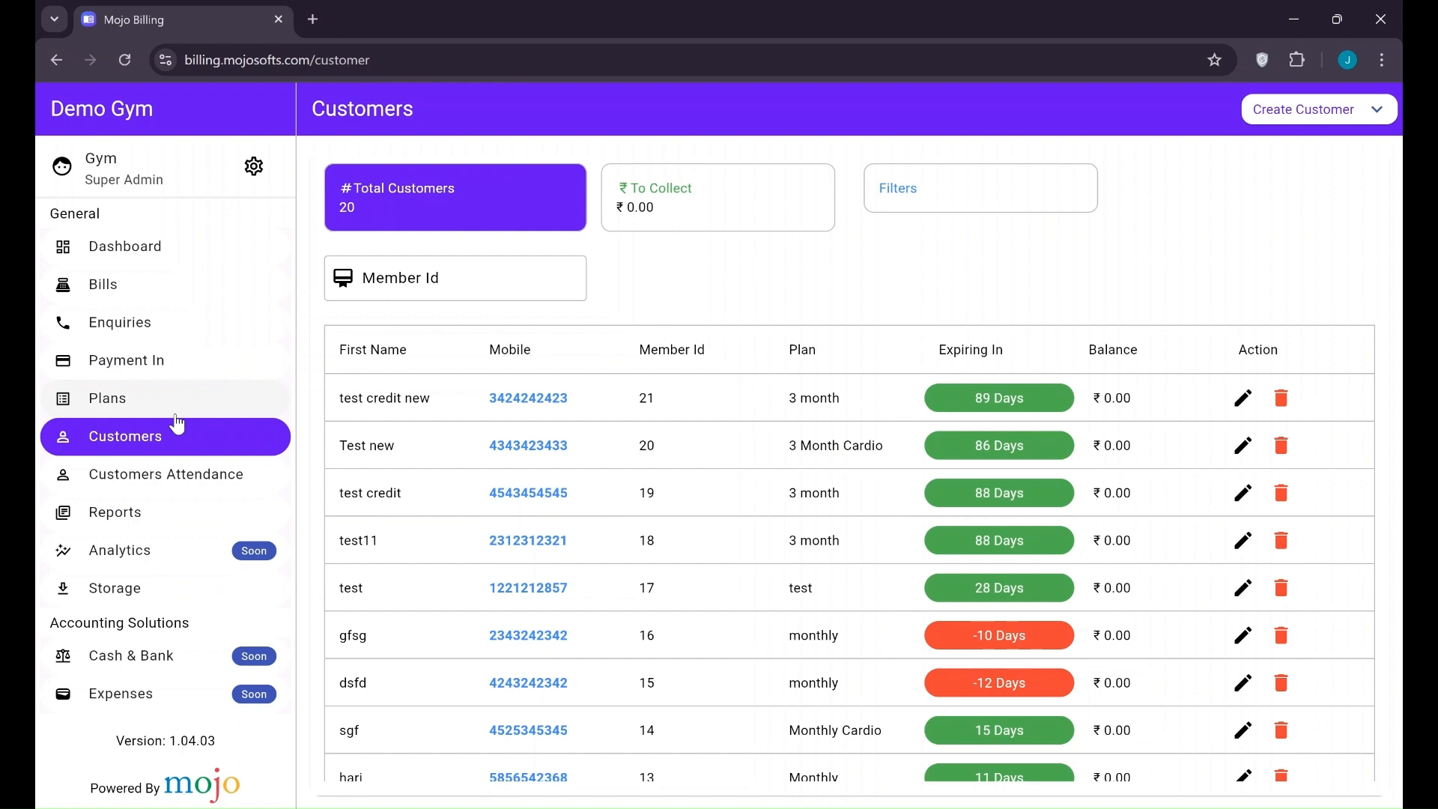
pyautogui.click(137, 290)
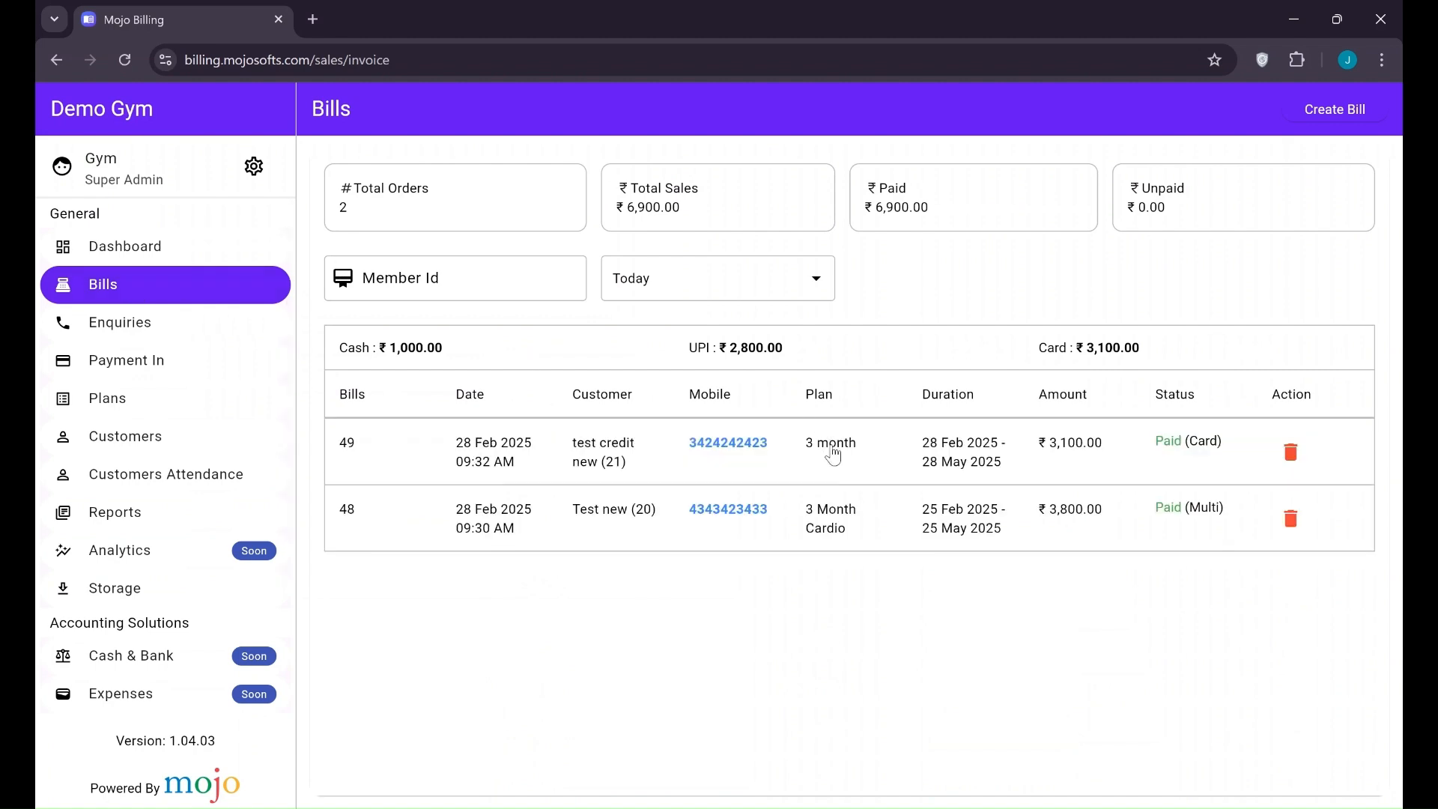
pyautogui.click(205, 433)
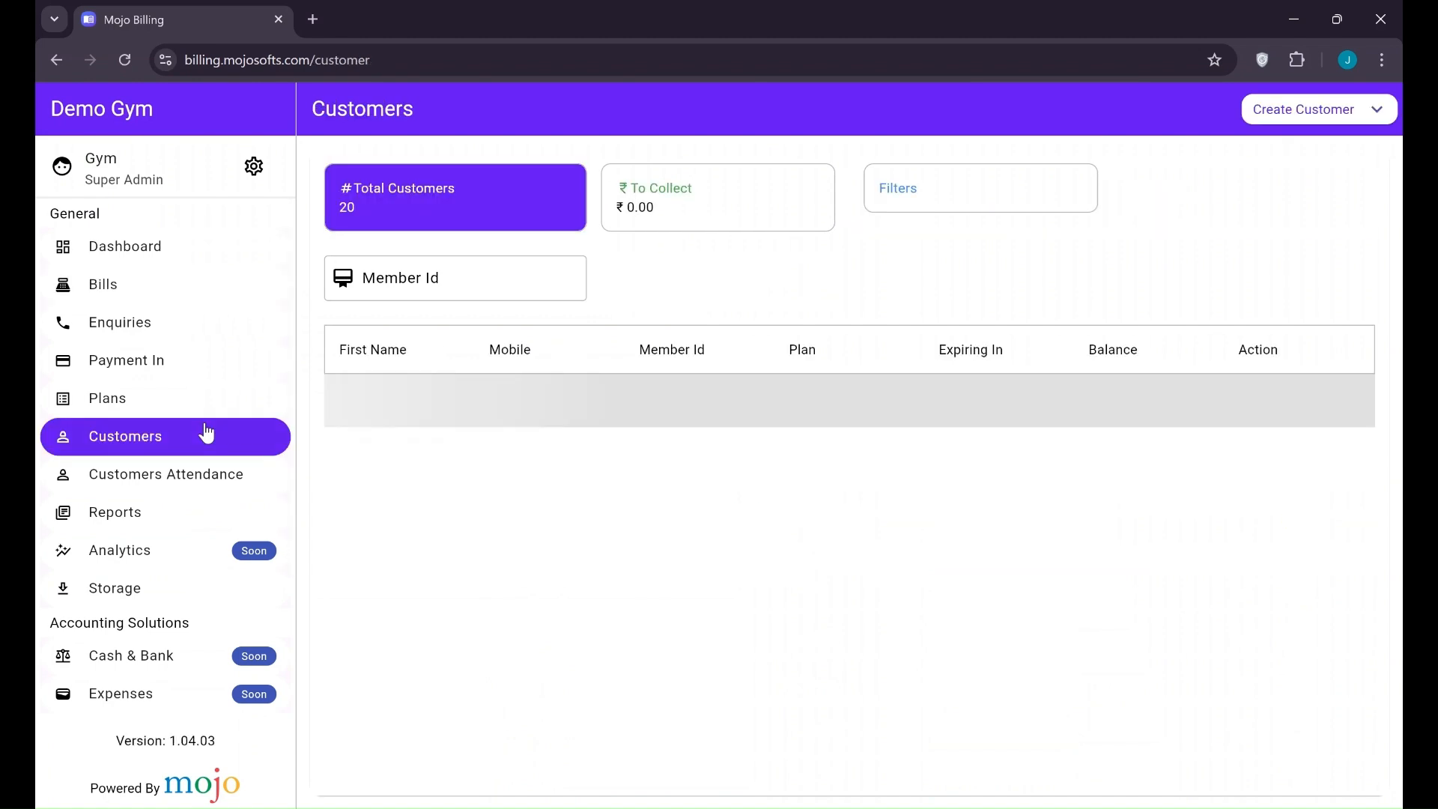
pyautogui.scroll(-1, 550, 582)
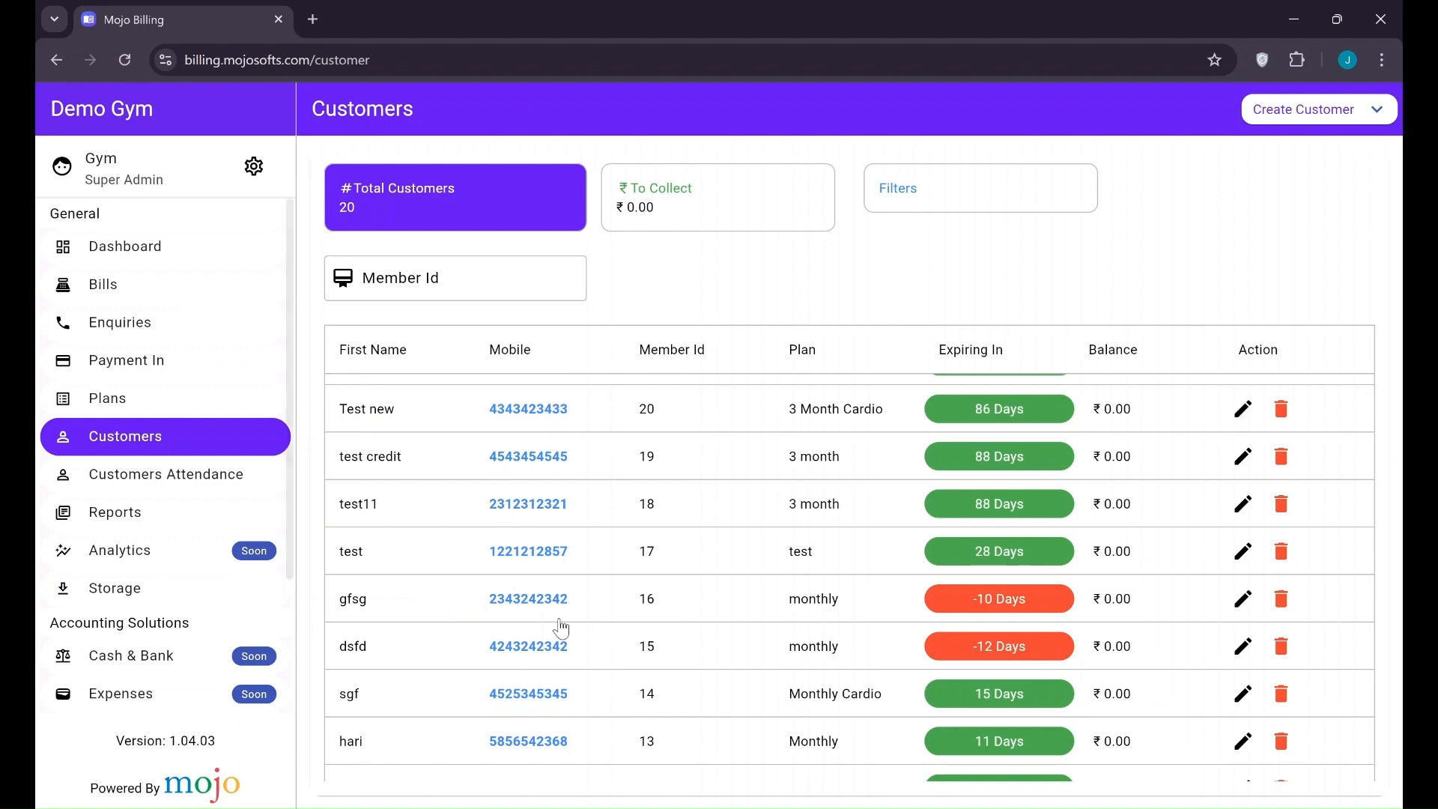
pyautogui.click(118, 298)
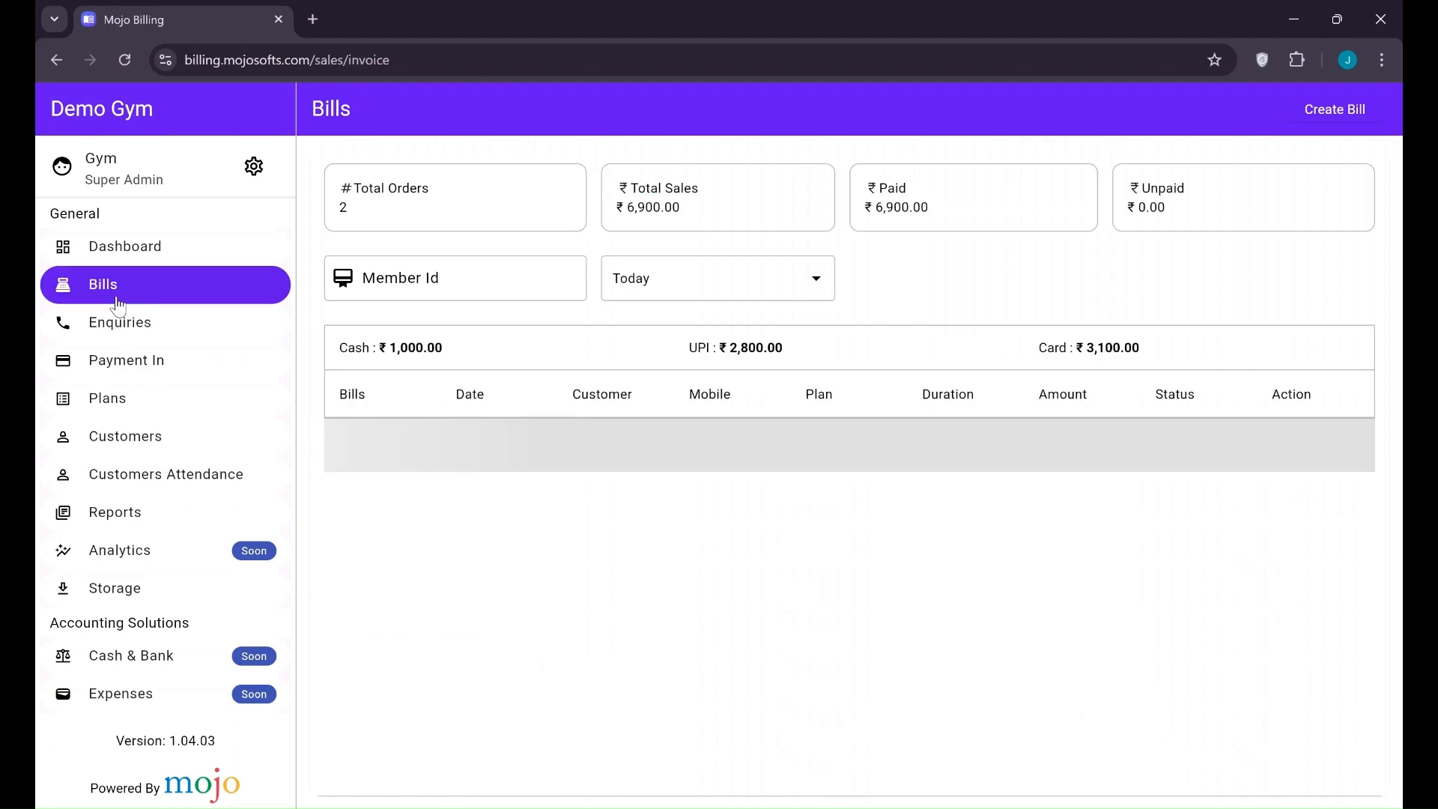
# Start a new bill and look up member Id 16 to load their monthly plan
pyautogui.click(1315, 113)
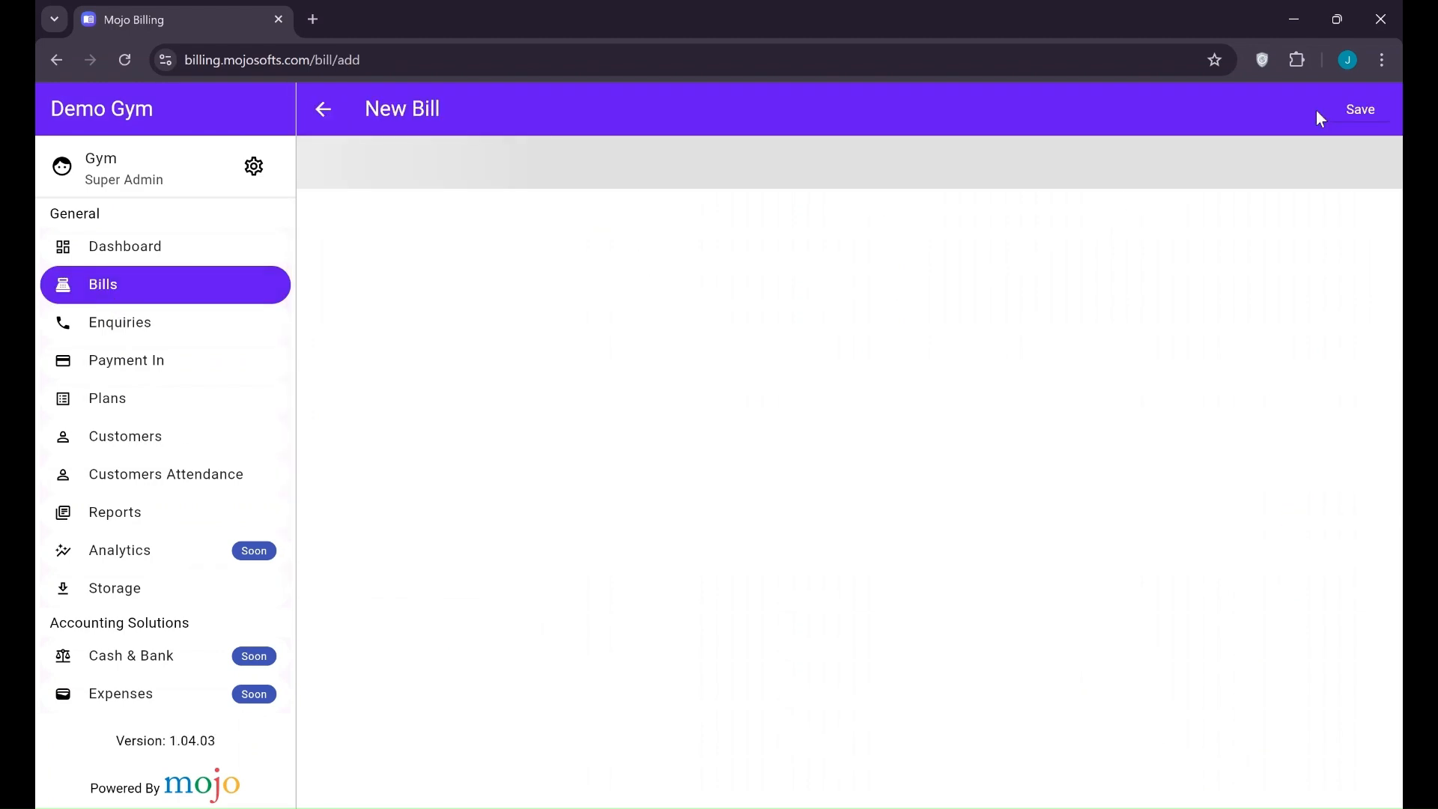
pyautogui.click(698, 238)
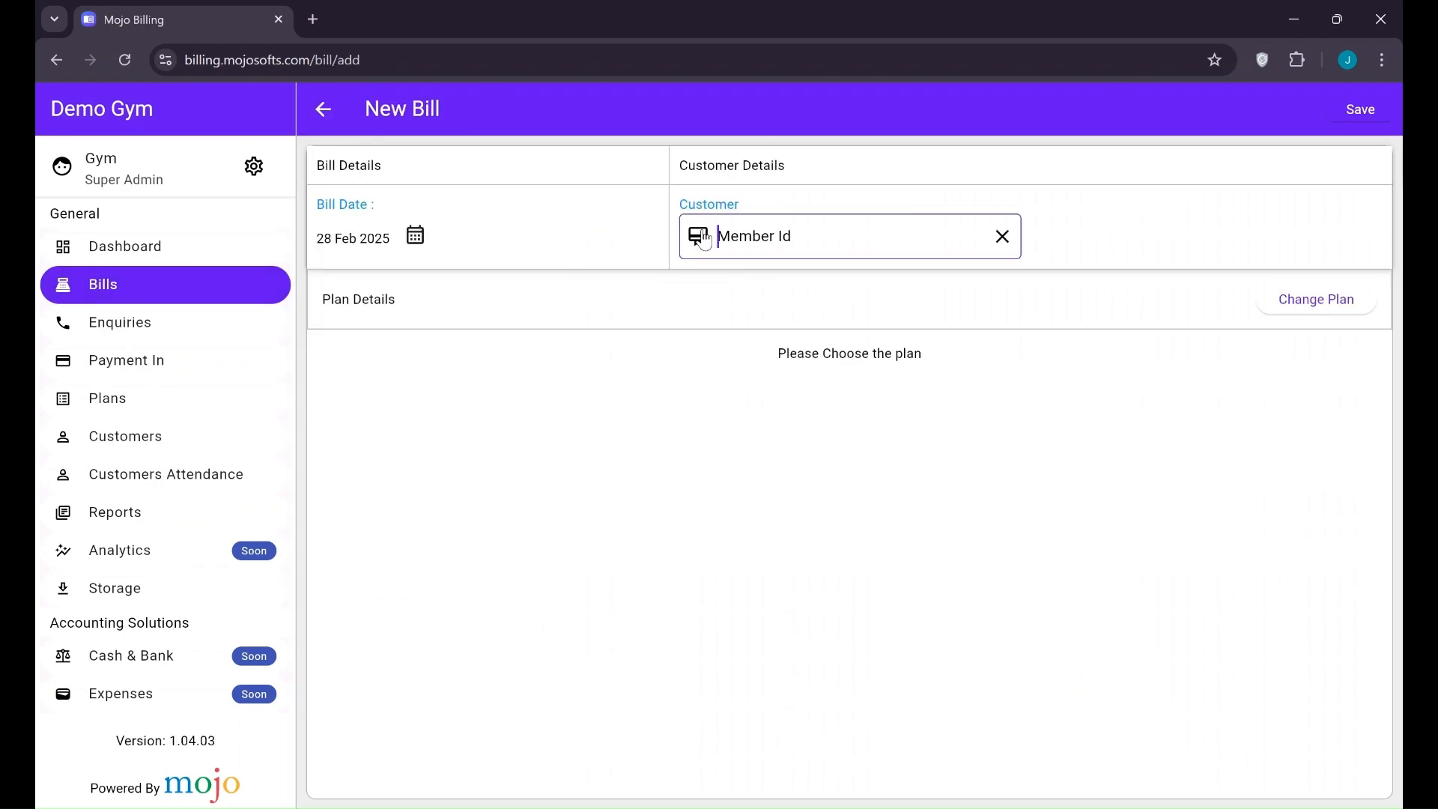
pyautogui.click(919, 234)
pyautogui.write('16')
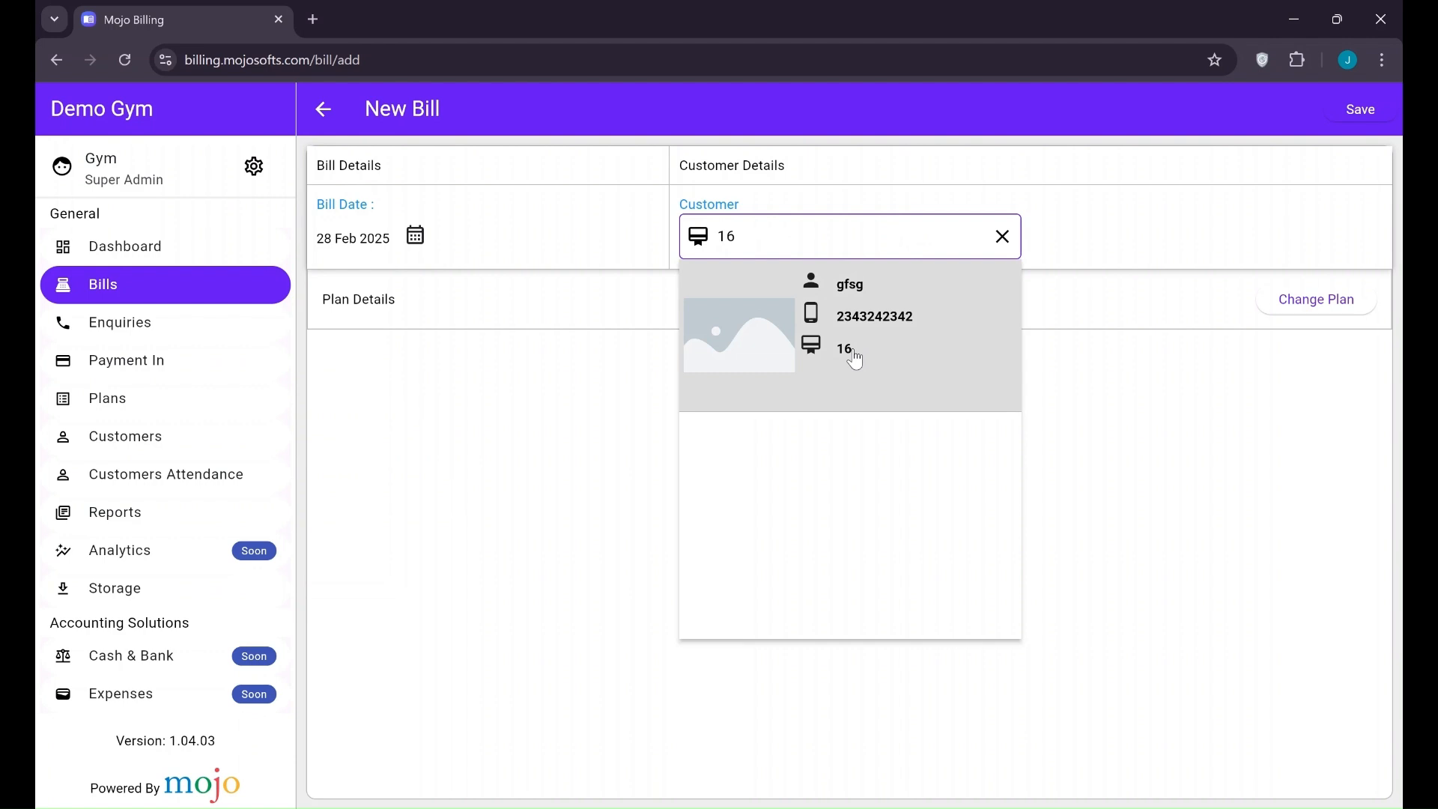
pyautogui.click(856, 361)
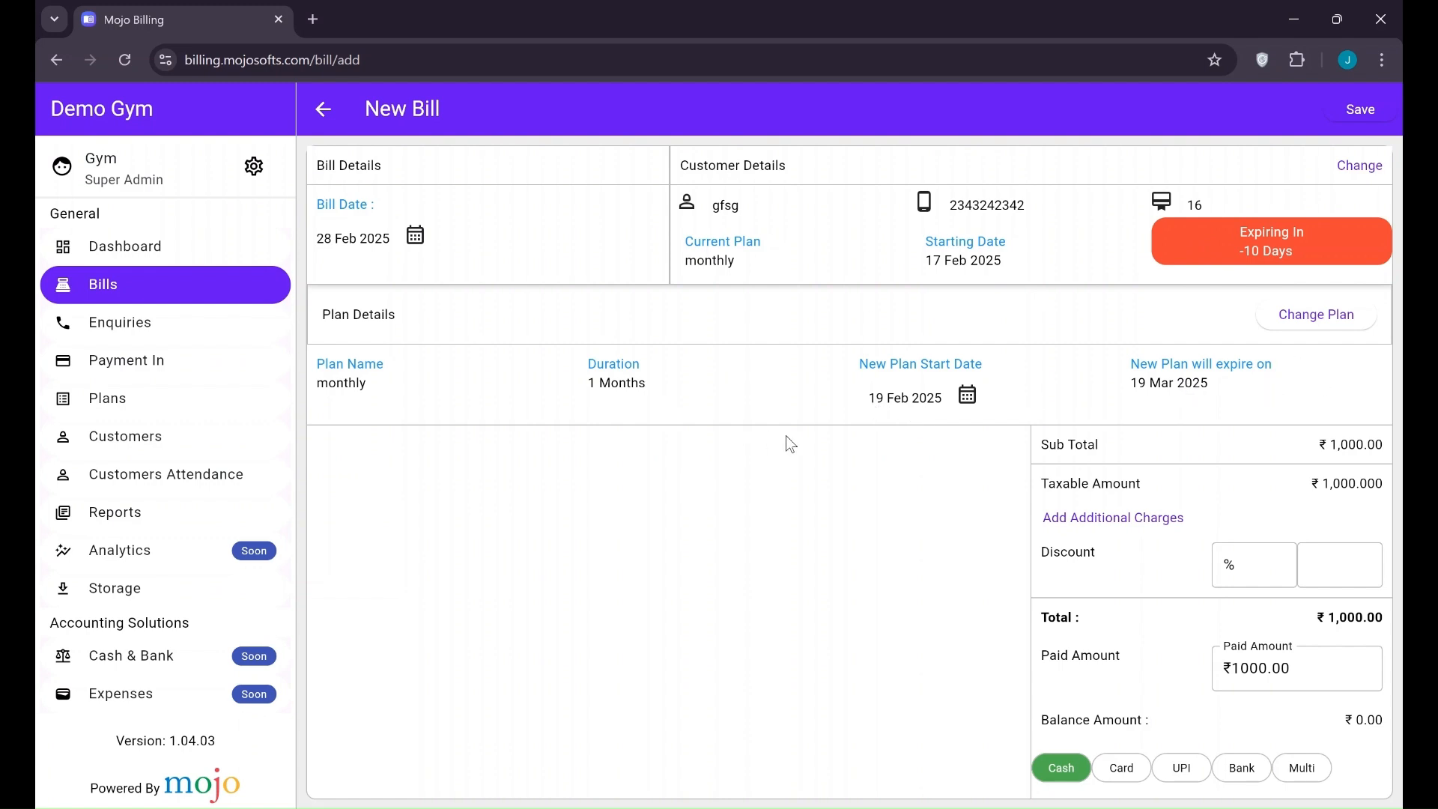
pyautogui.click(978, 398)
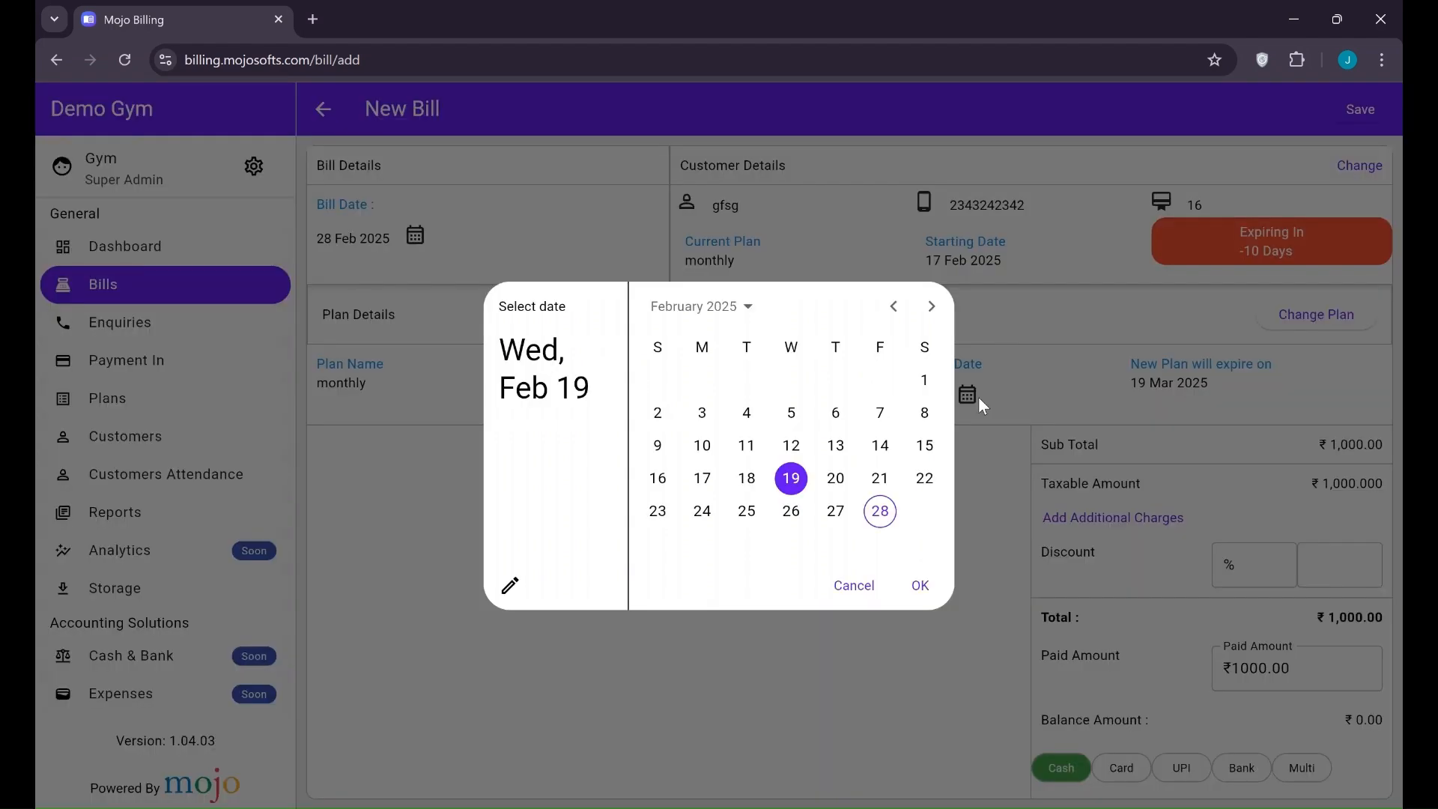
pyautogui.click(880, 511)
pyautogui.click(918, 584)
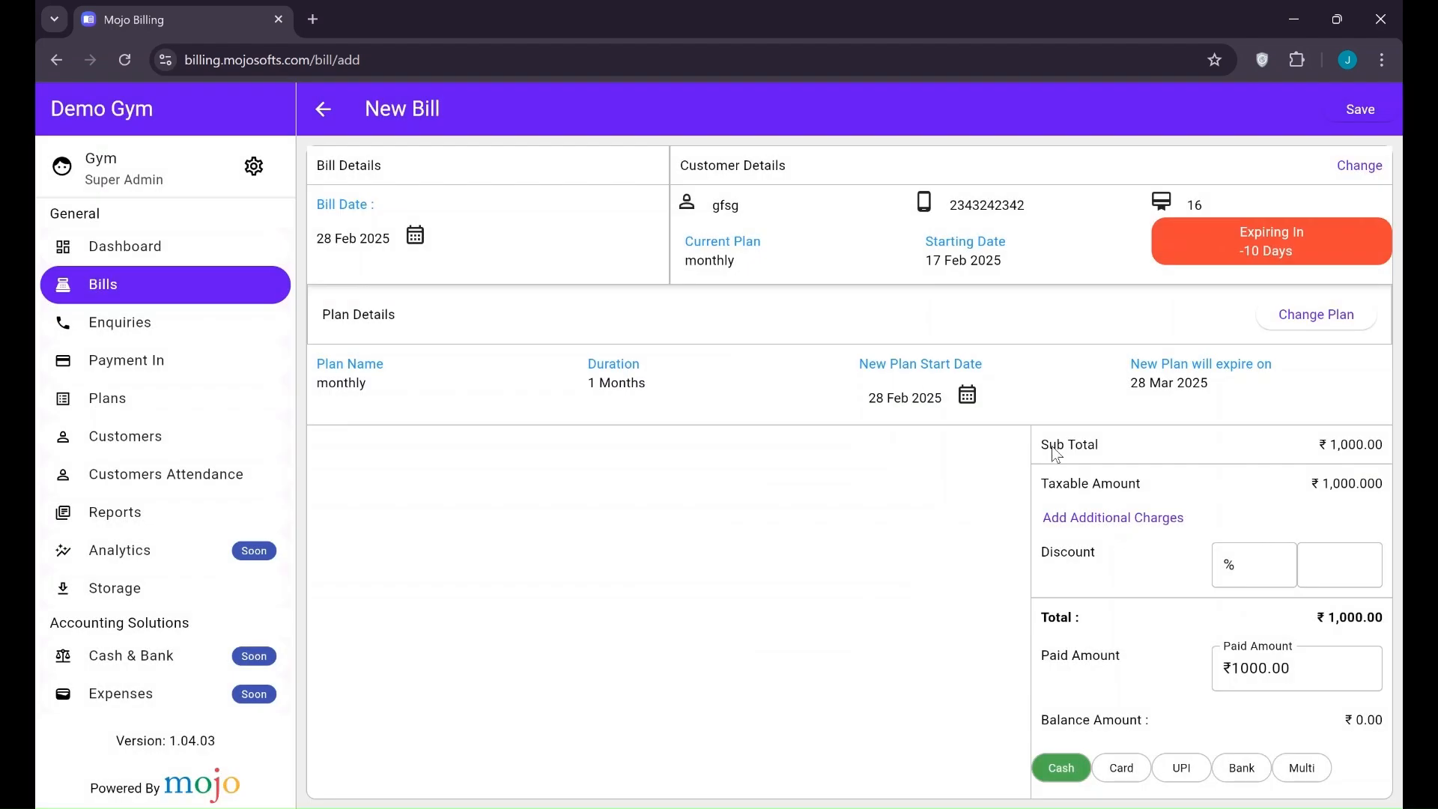
pyautogui.click(969, 394)
pyautogui.click(791, 478)
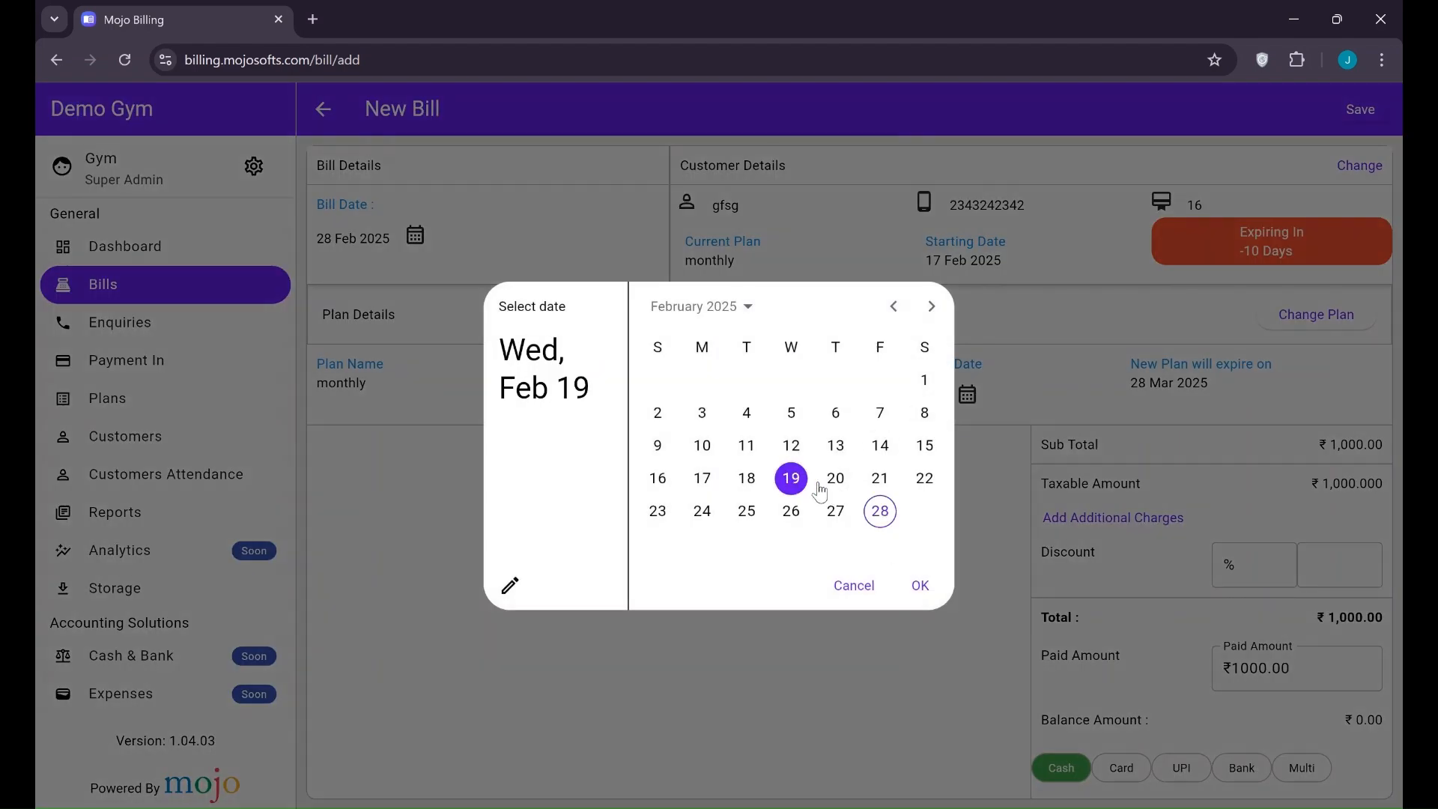
pyautogui.click(918, 584)
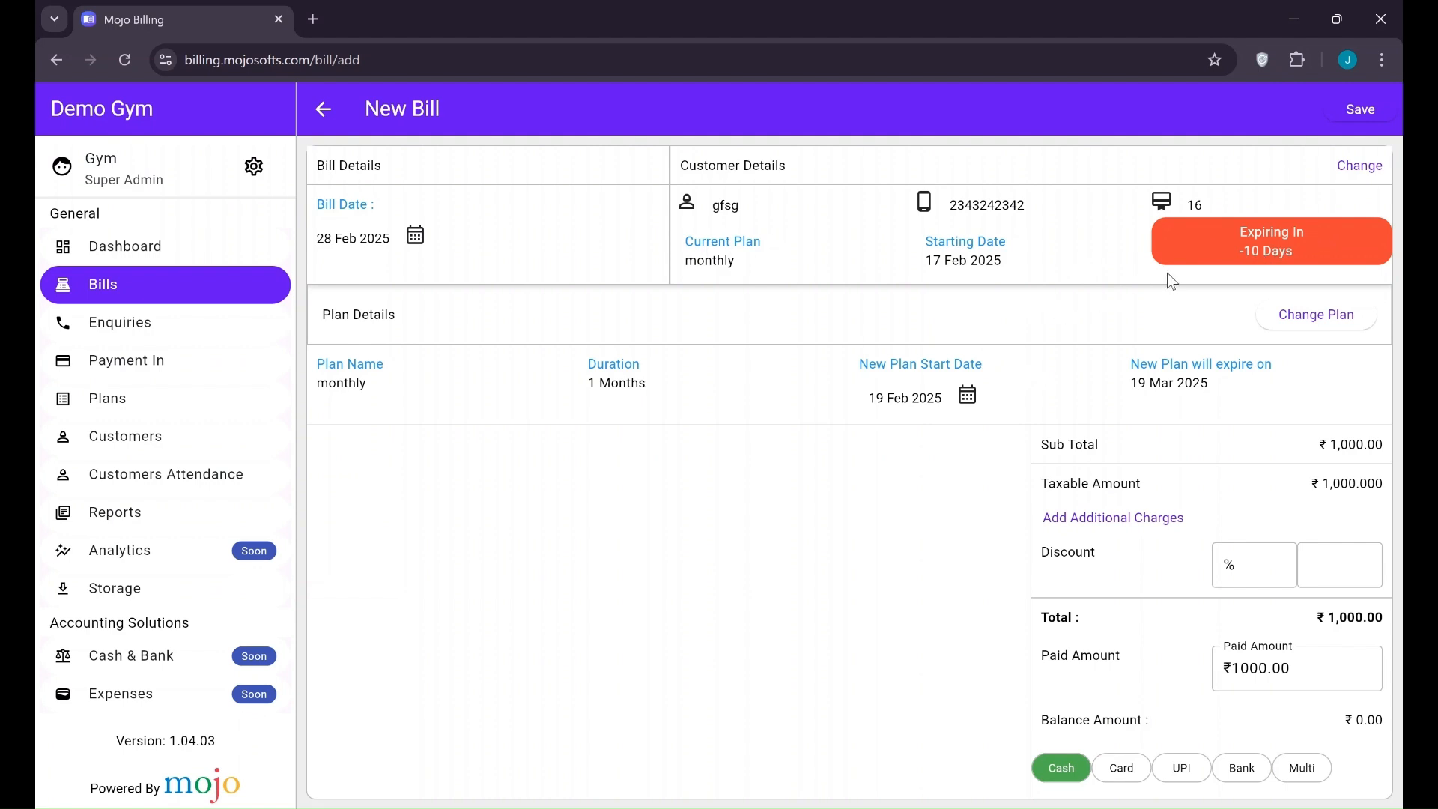
pyautogui.click(970, 397)
# Change the bill to the 1 month plan, mark ₹1,000 paid by UPI, and save
pyautogui.click(1080, 385)
pyautogui.scroll(-1, 893, 657)
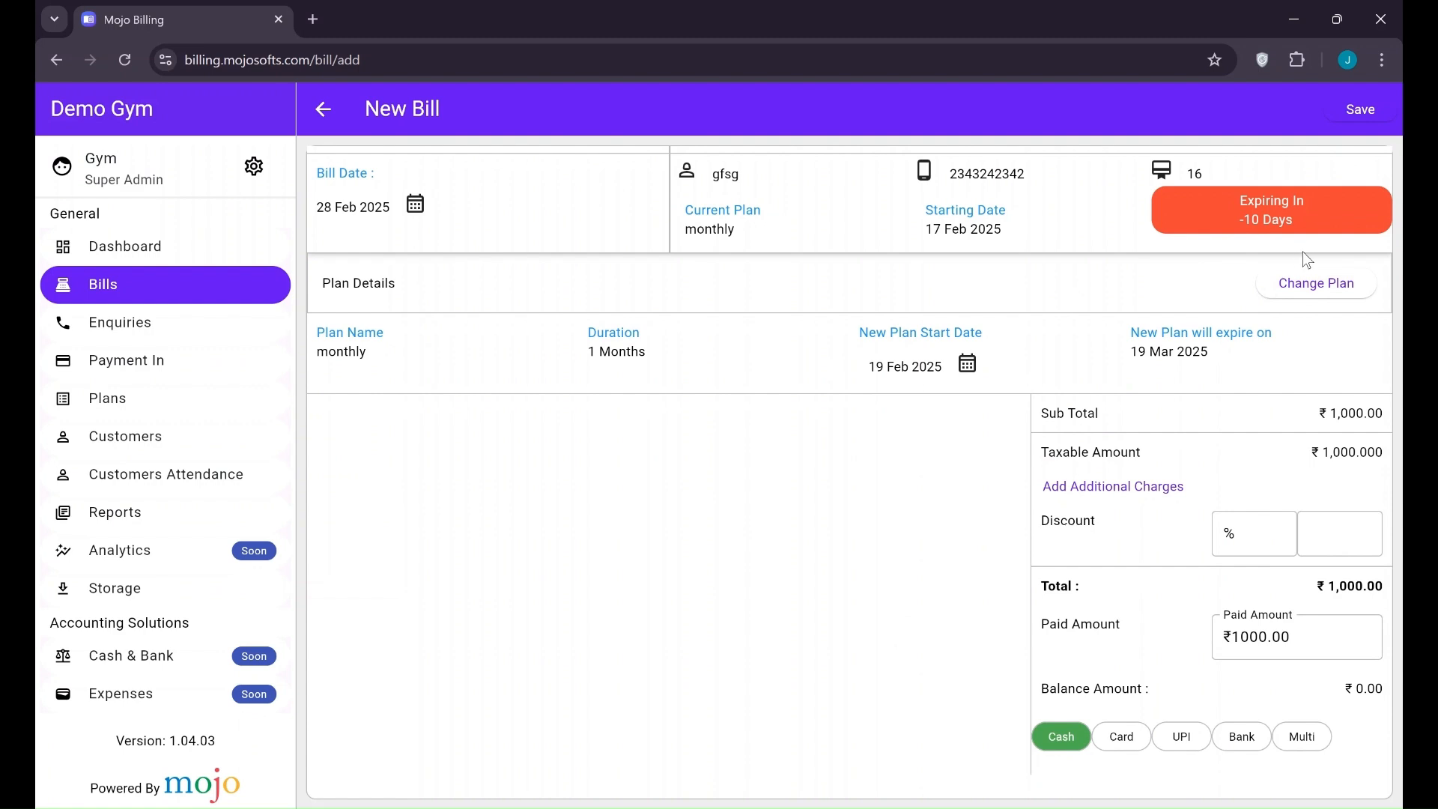
pyautogui.click(1321, 288)
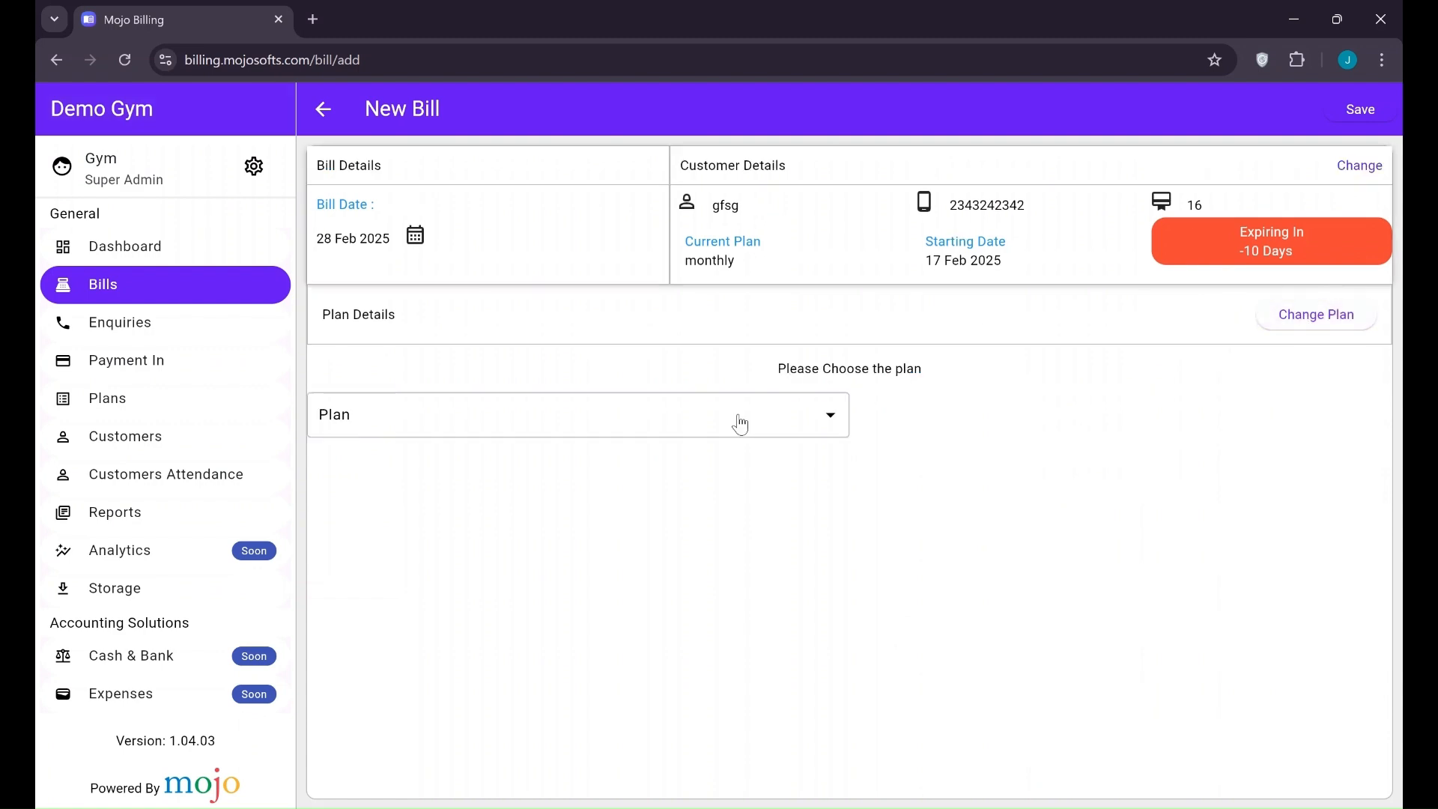
pyautogui.click(775, 434)
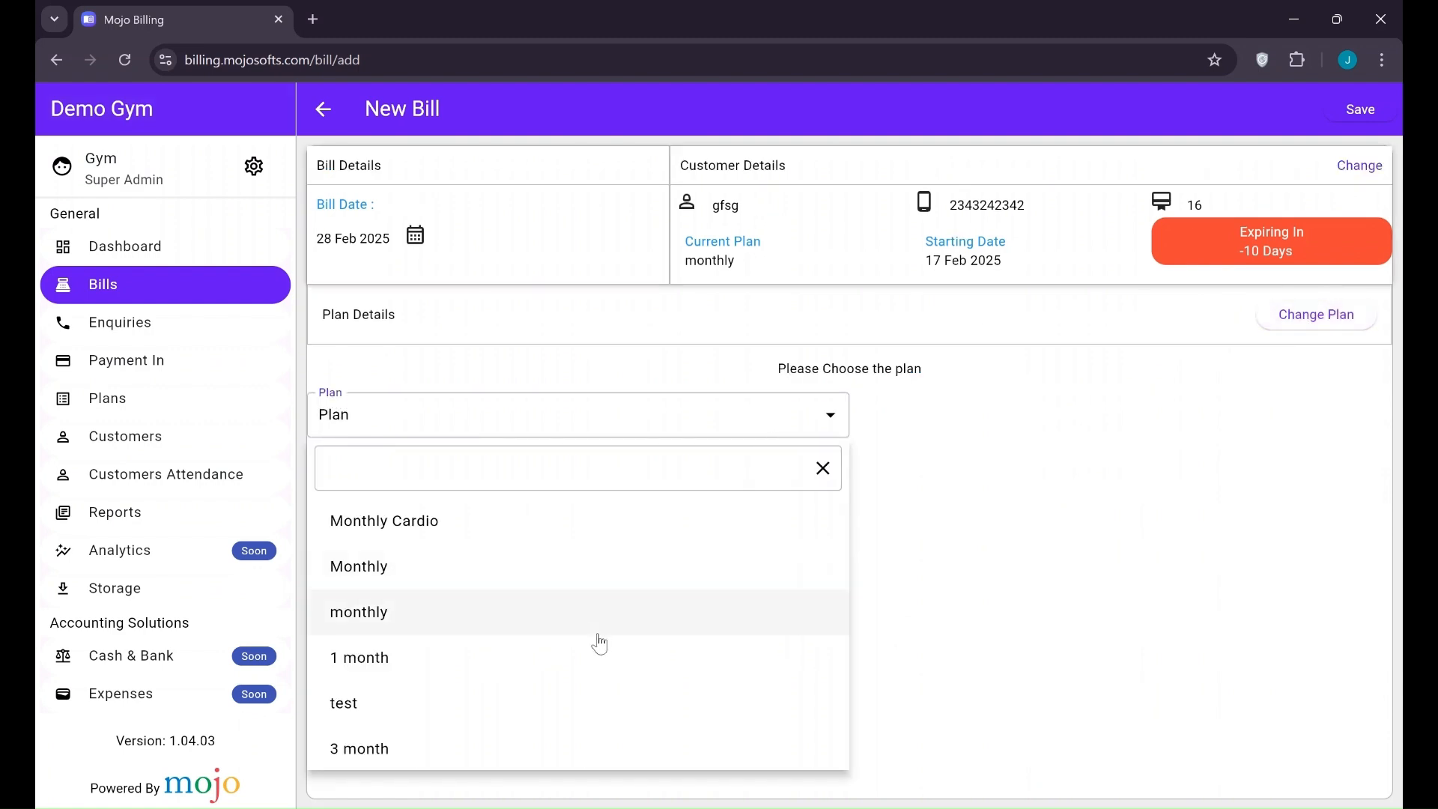
pyautogui.click(569, 656)
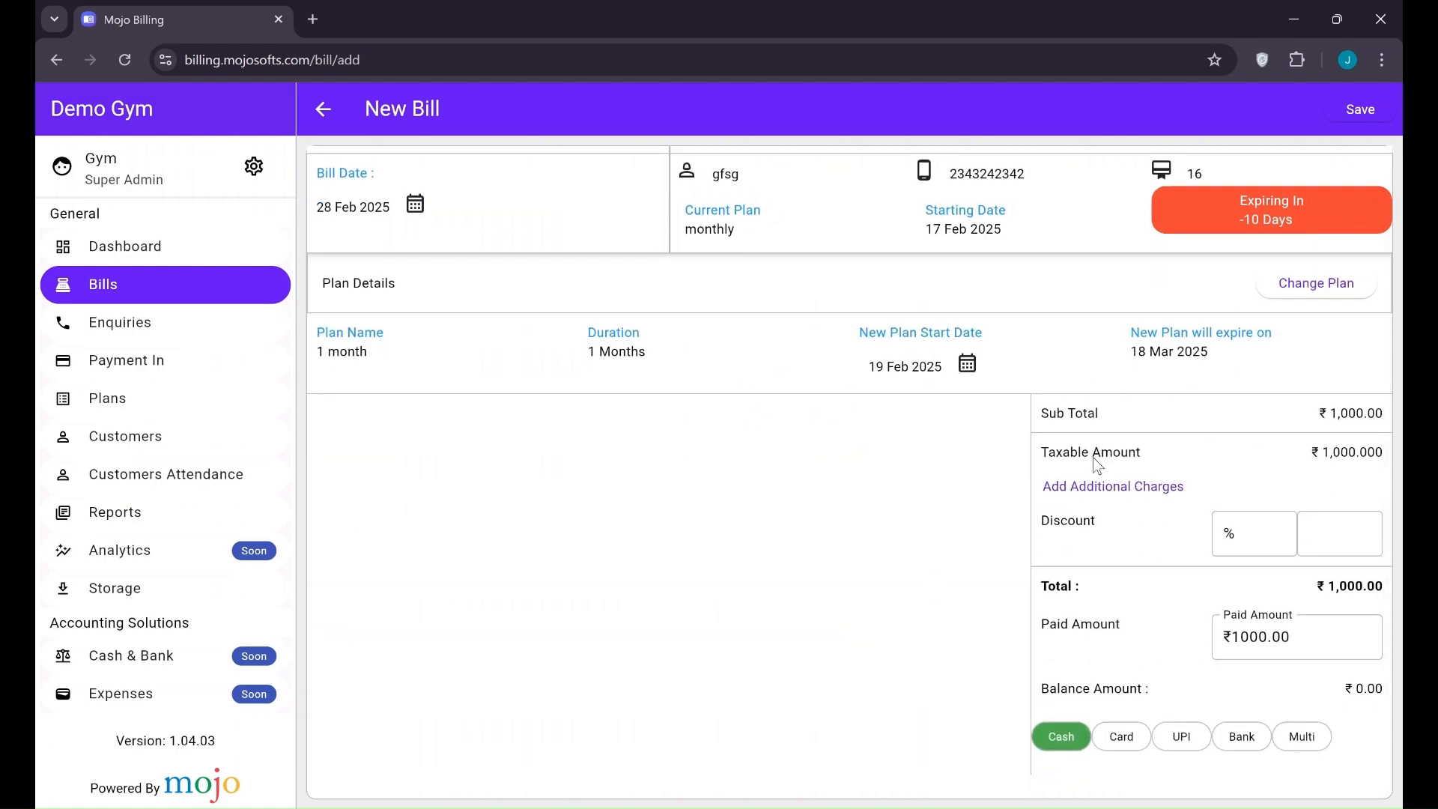
pyautogui.click(1180, 739)
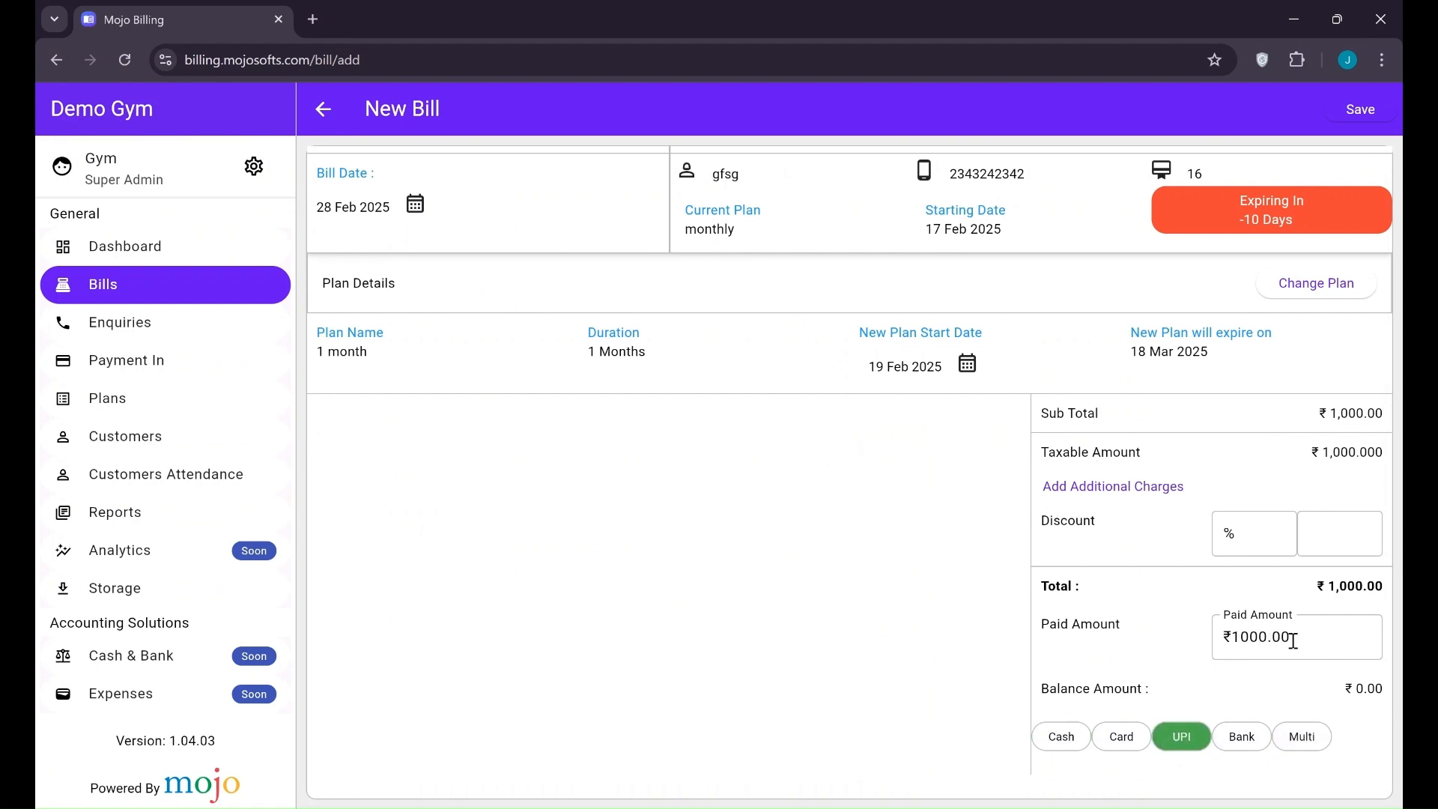
pyautogui.moveTo(1297, 641); pyautogui.dragTo(1223, 628)
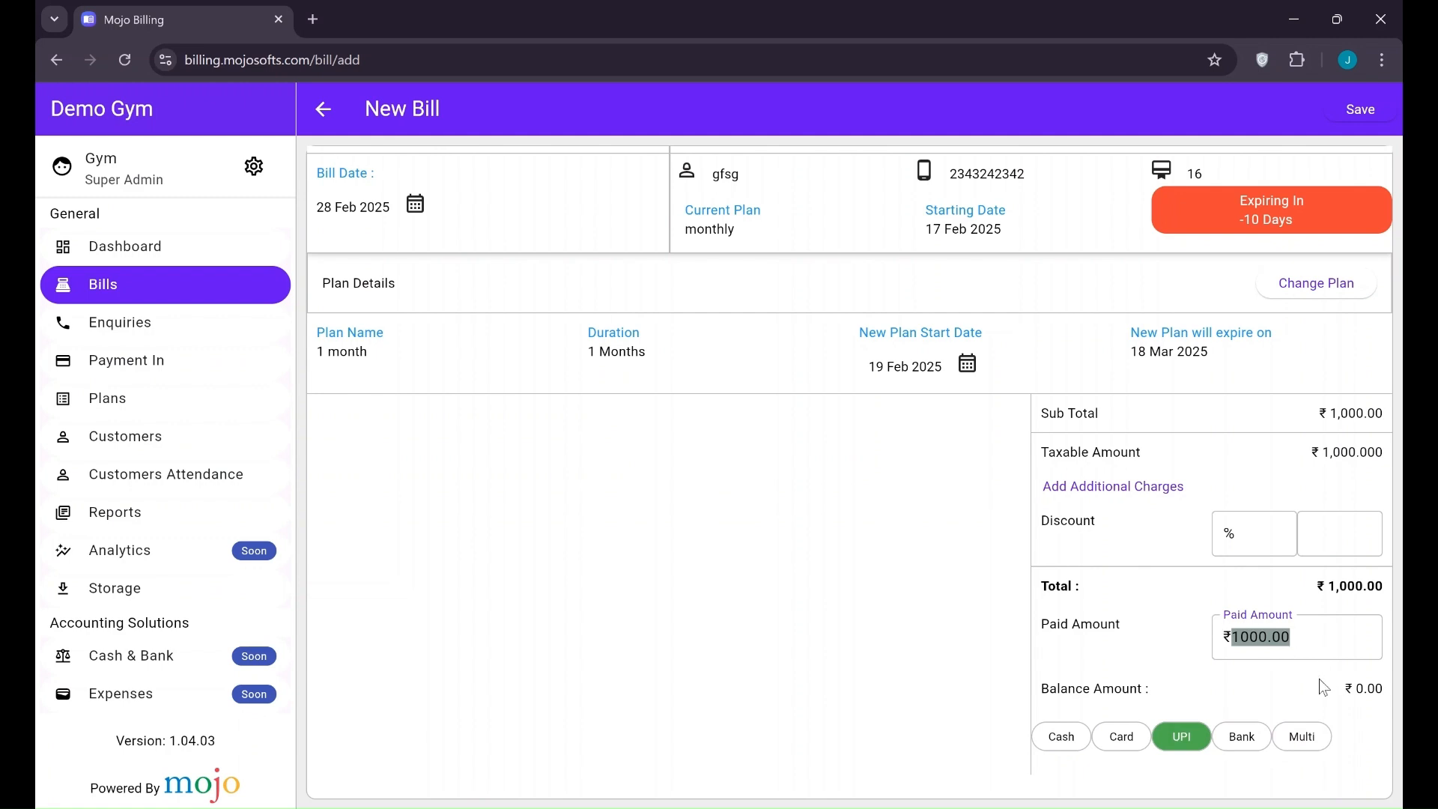
pyautogui.click(1186, 738)
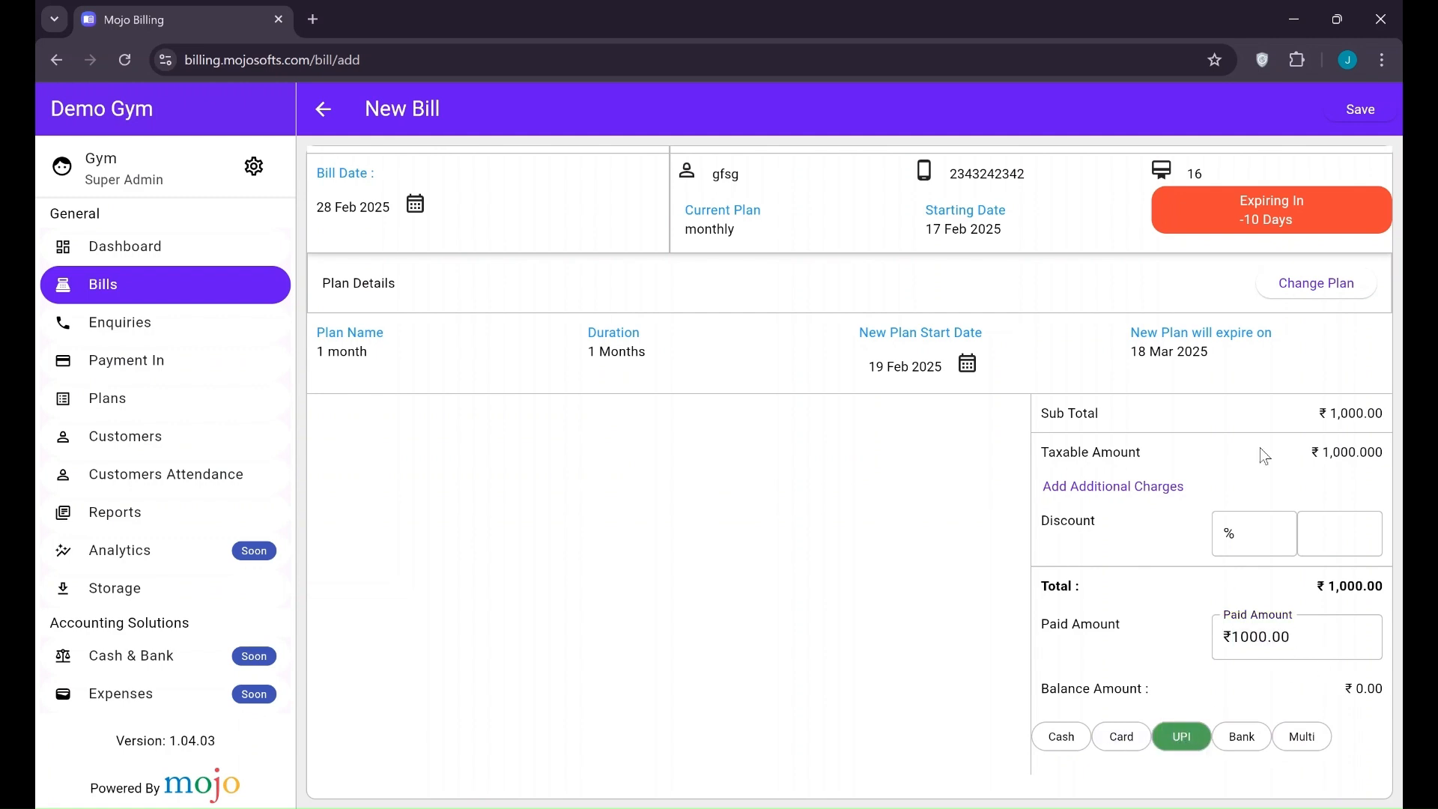
pyautogui.click(1362, 111)
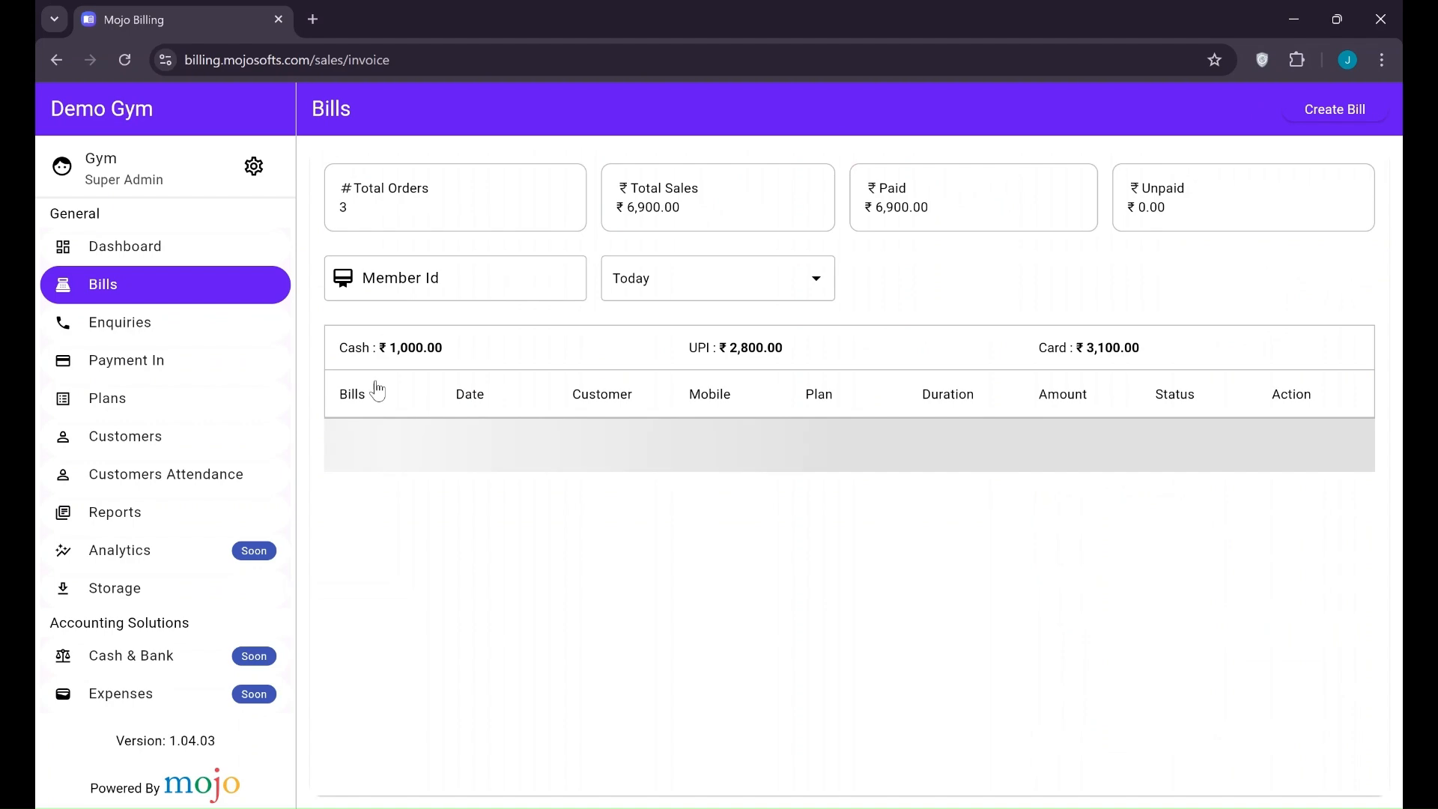
pyautogui.click(138, 437)
pyautogui.scroll(-1, 455, 515)
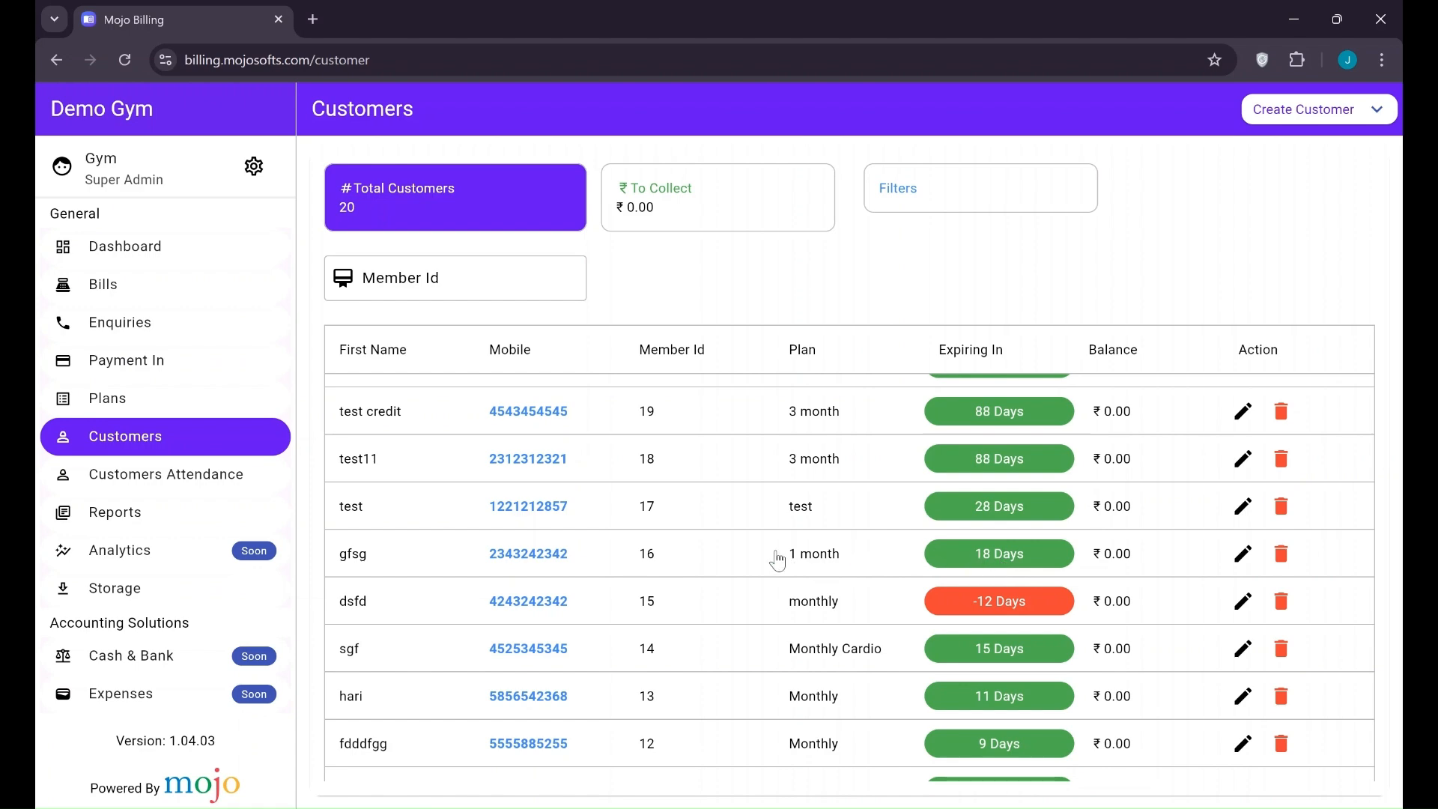
pyautogui.click(408, 556)
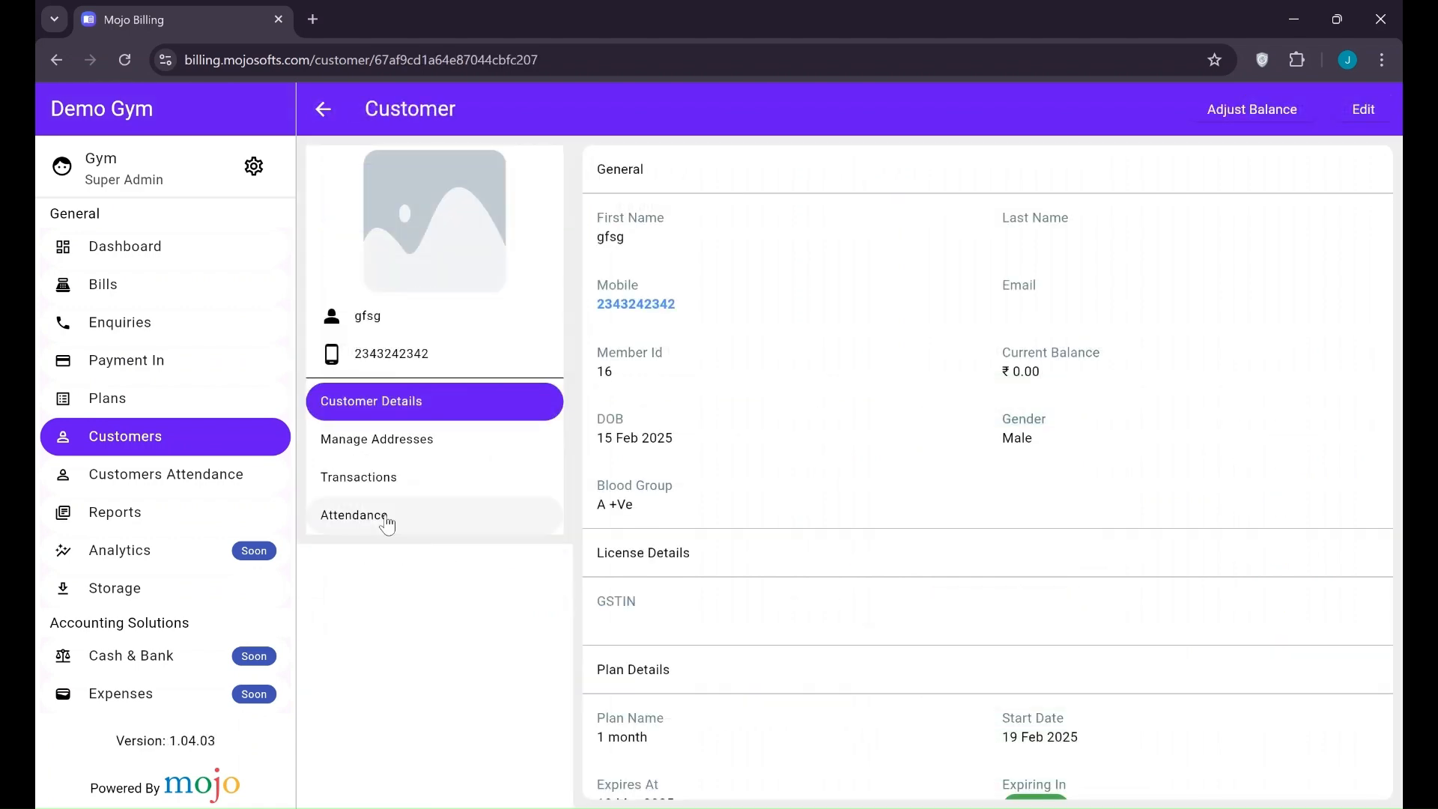
pyautogui.click(374, 477)
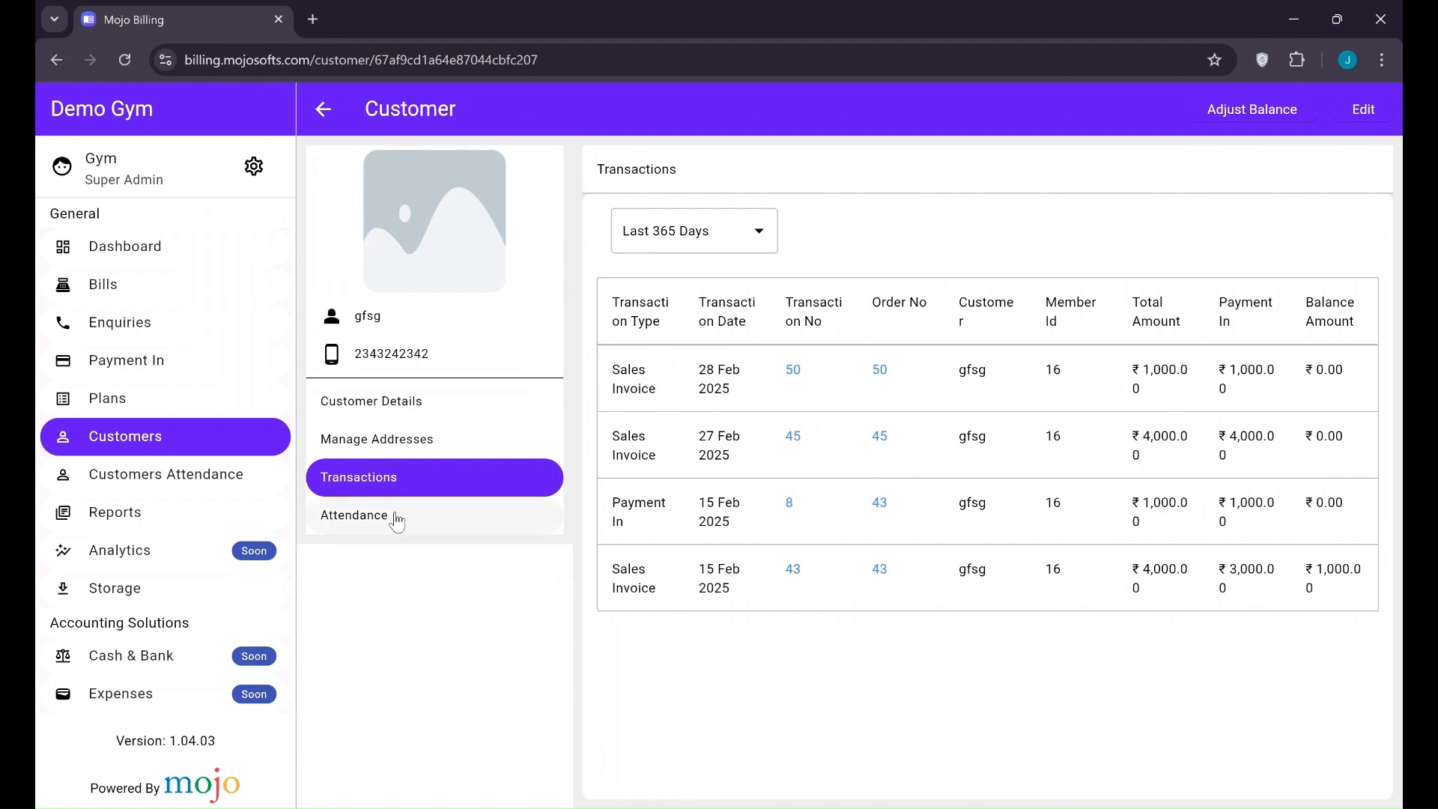
pyautogui.click(396, 518)
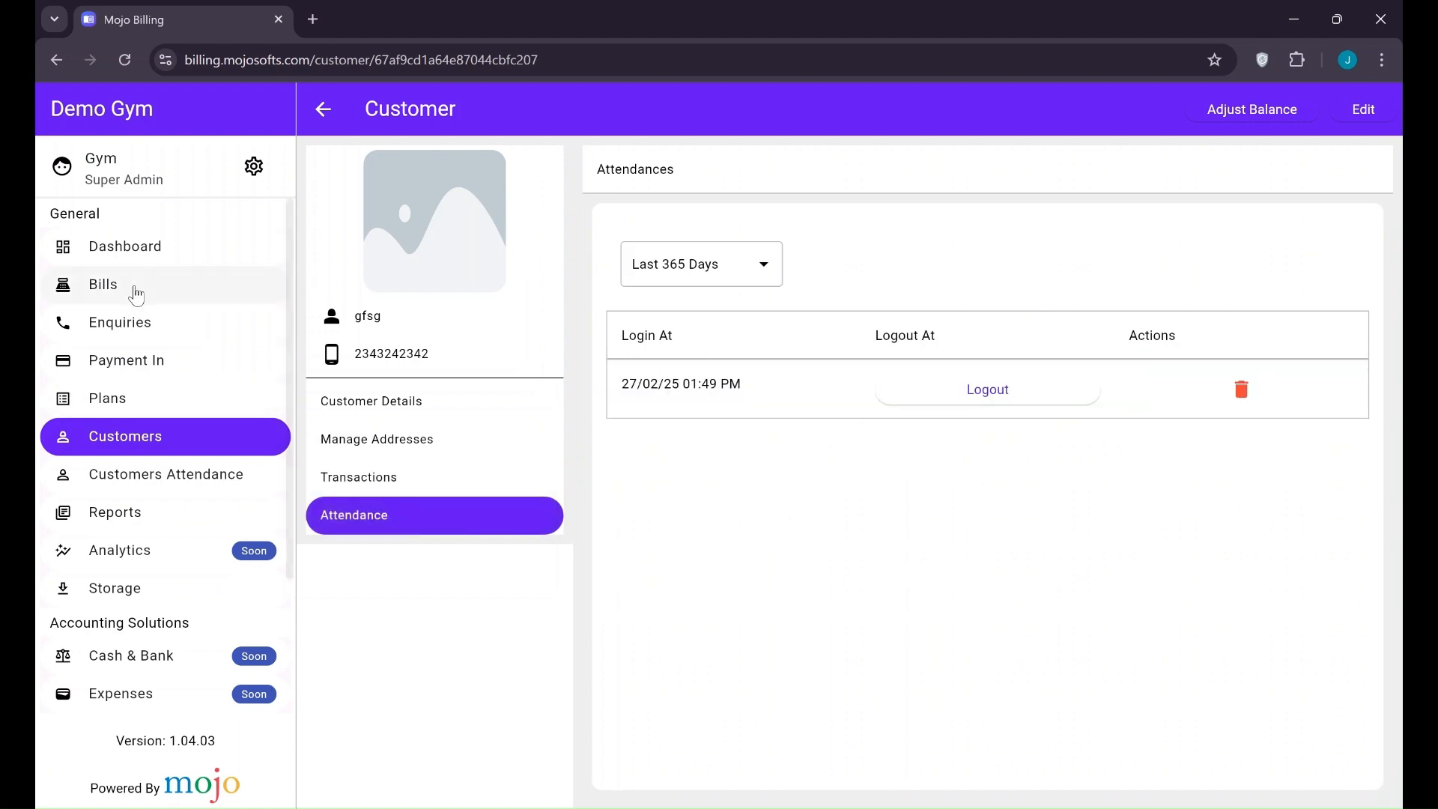
pyautogui.click(136, 294)
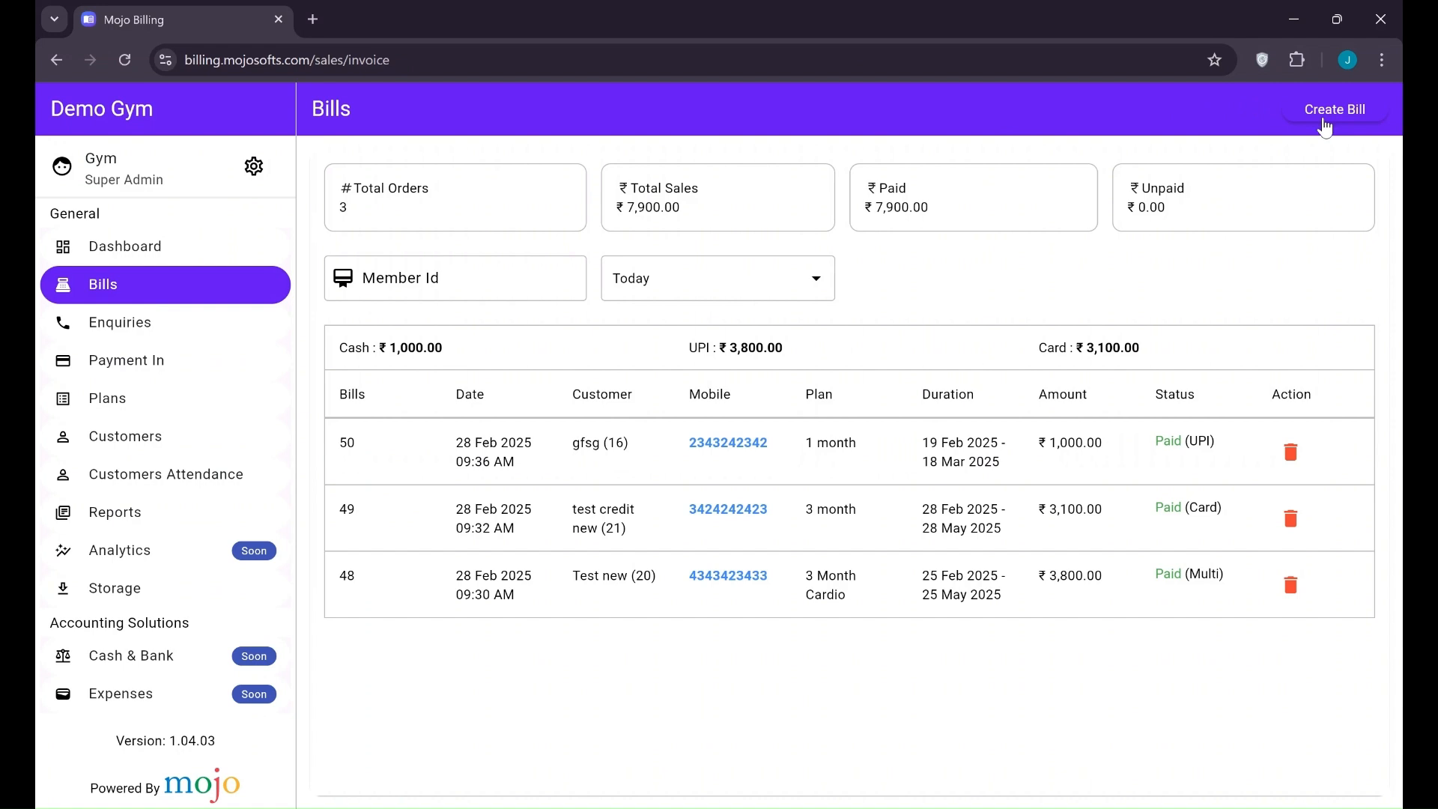
# Open Mark Attendance in full-width view and inspect its Default Screen setting
pyautogui.click(149, 491)
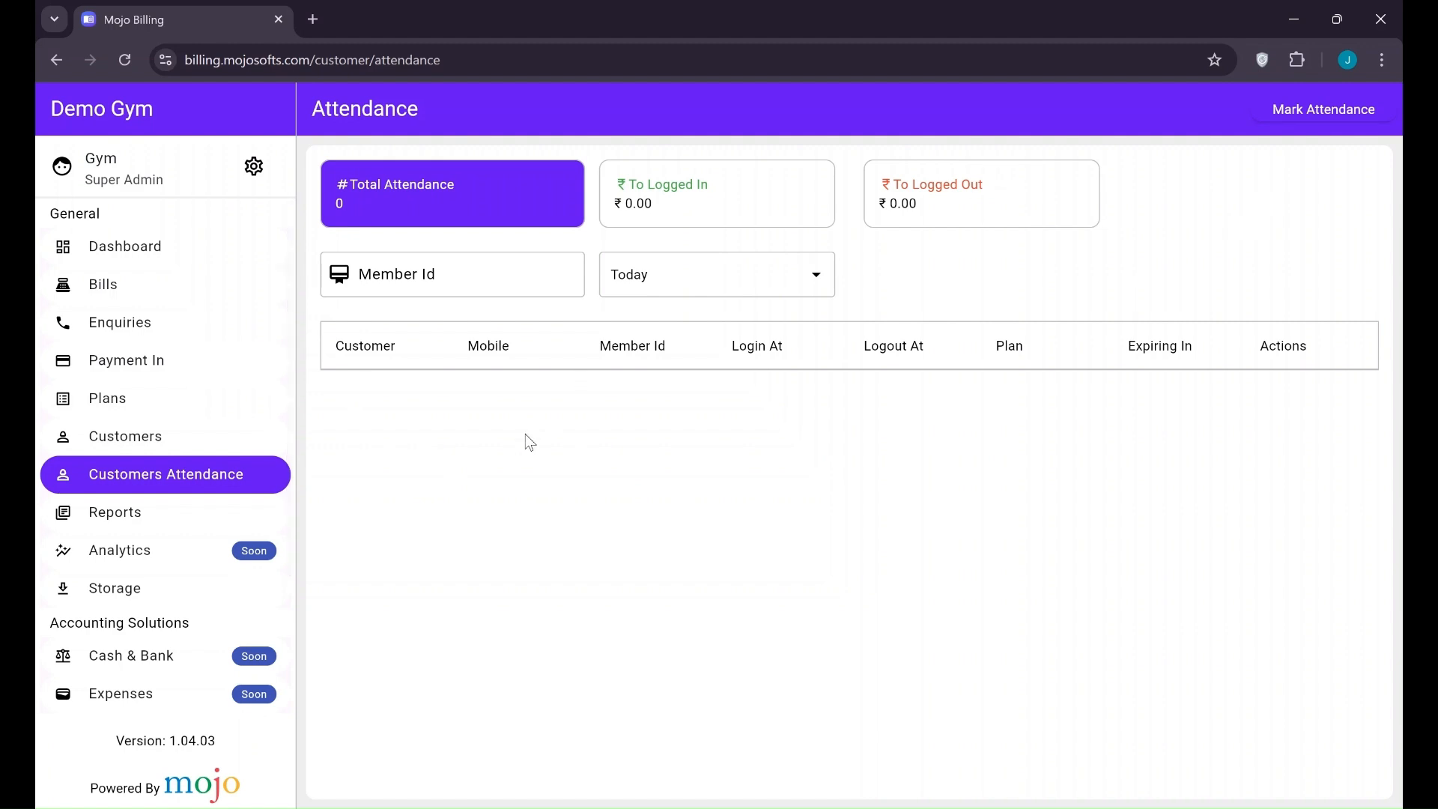
pyautogui.click(1307, 124)
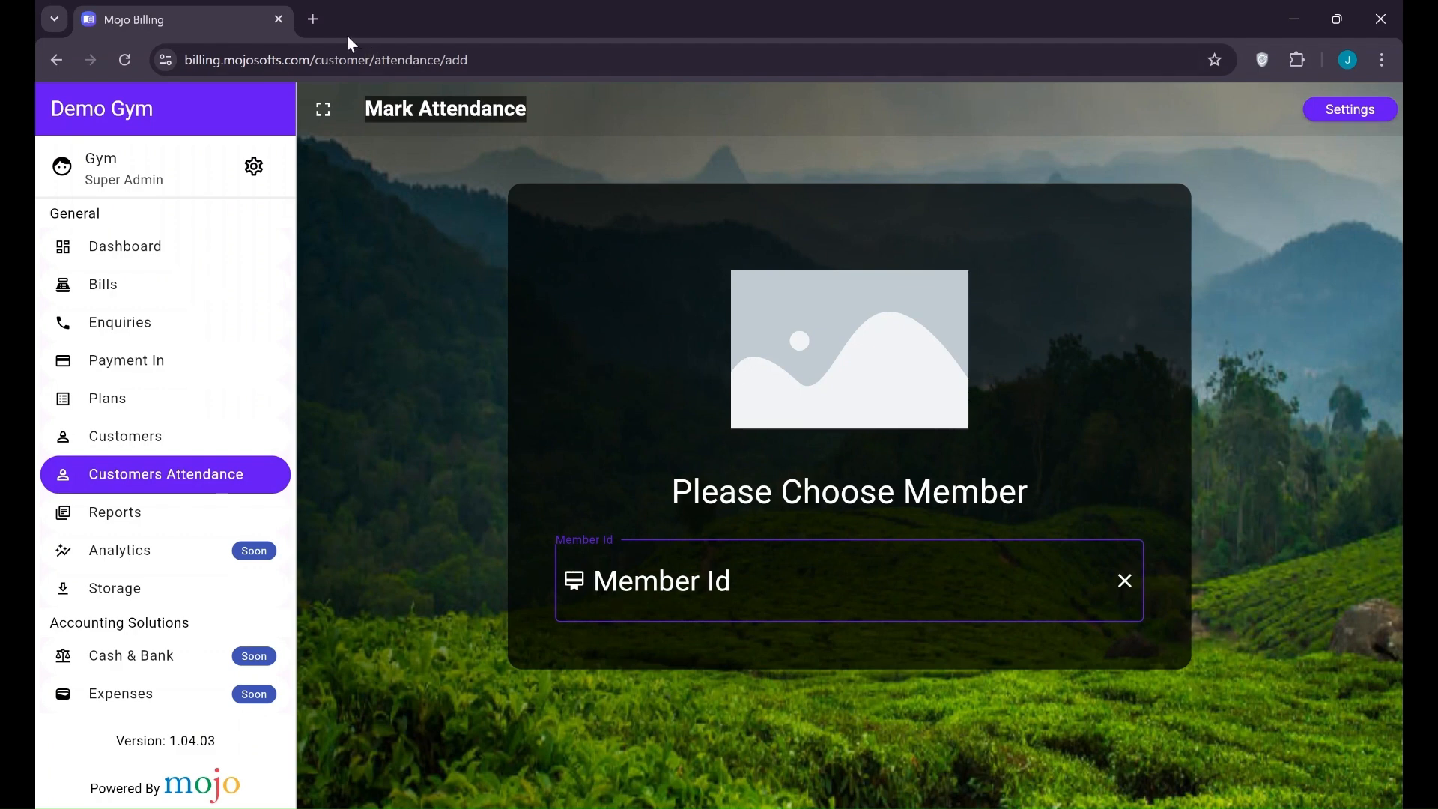
pyautogui.click(324, 113)
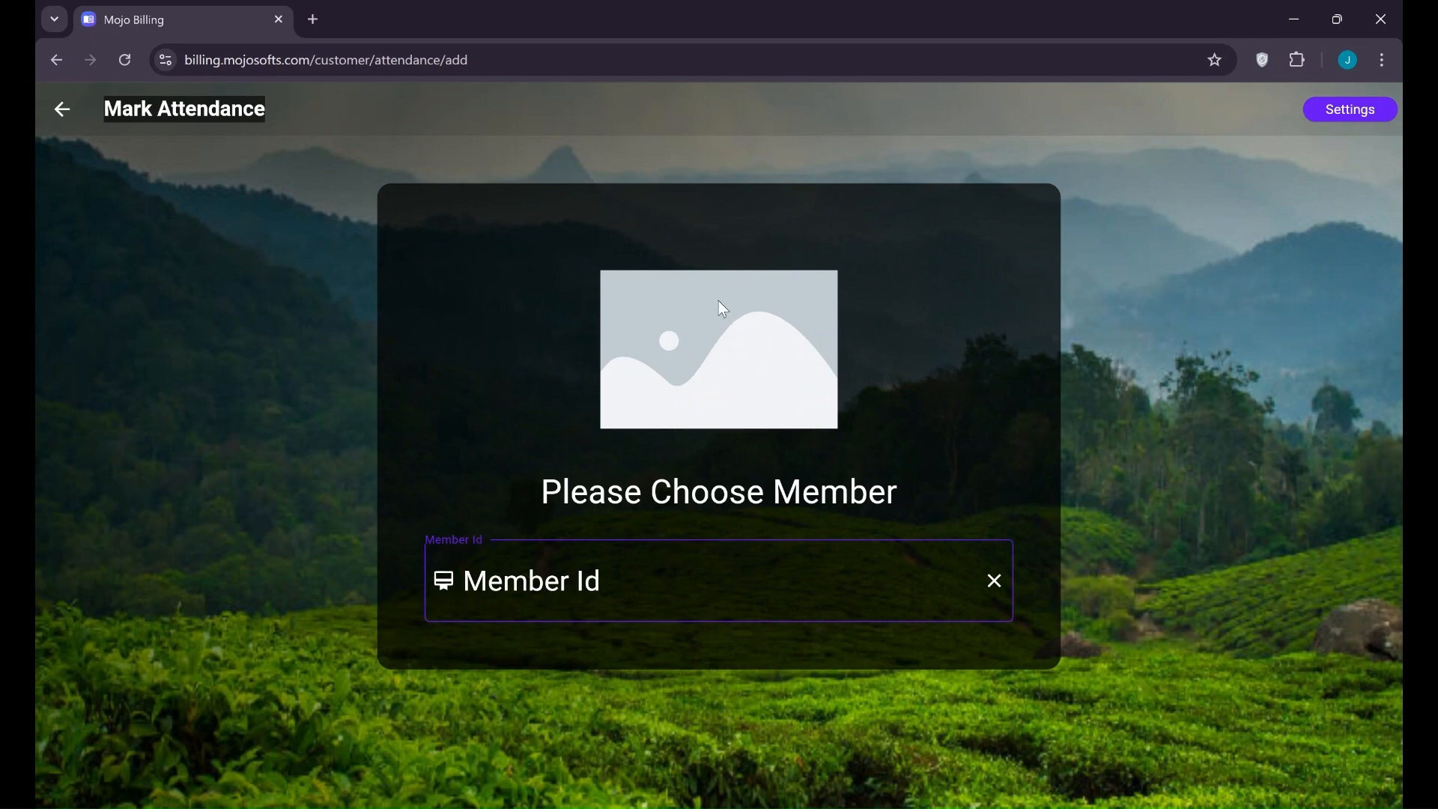
pyautogui.click(1352, 110)
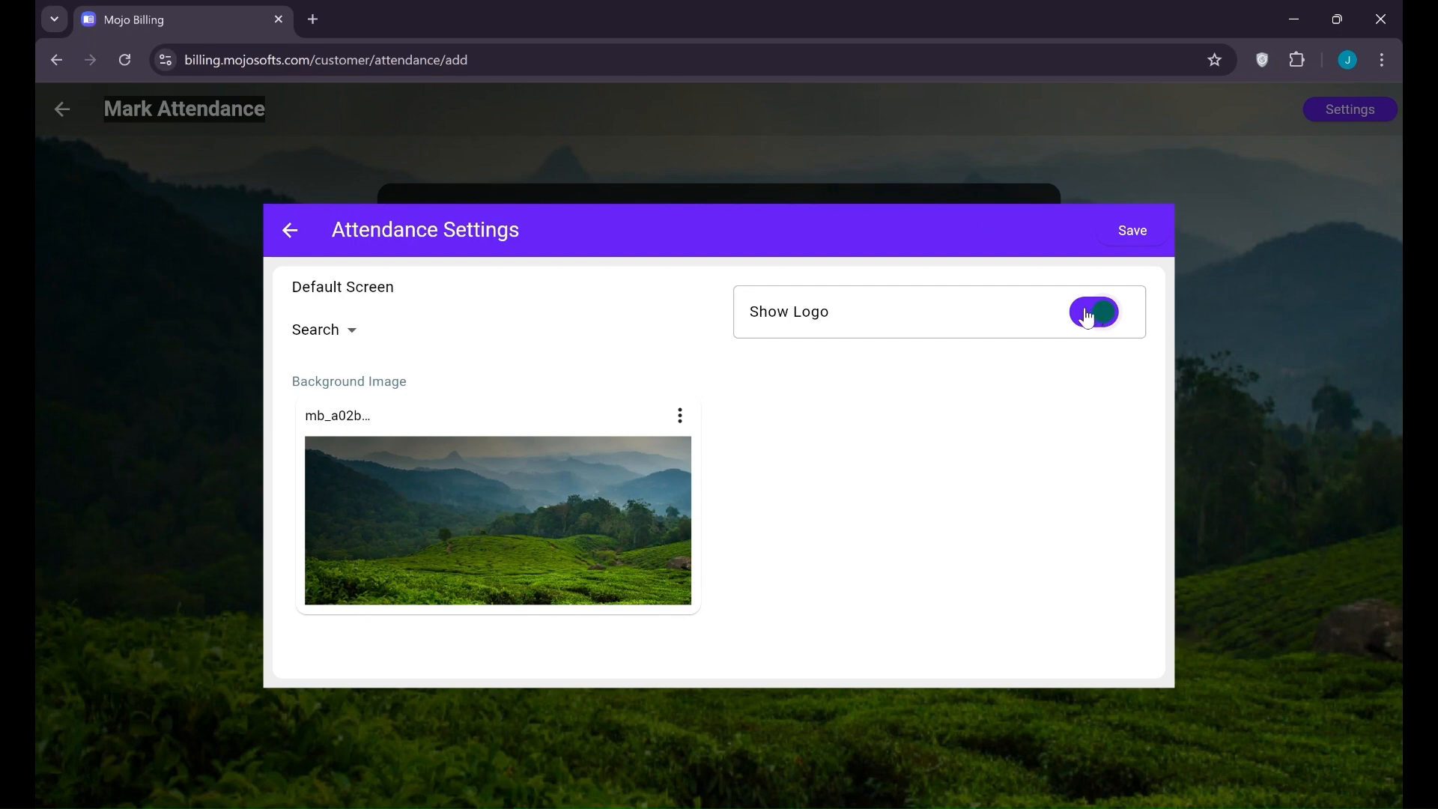
pyautogui.click(332, 329)
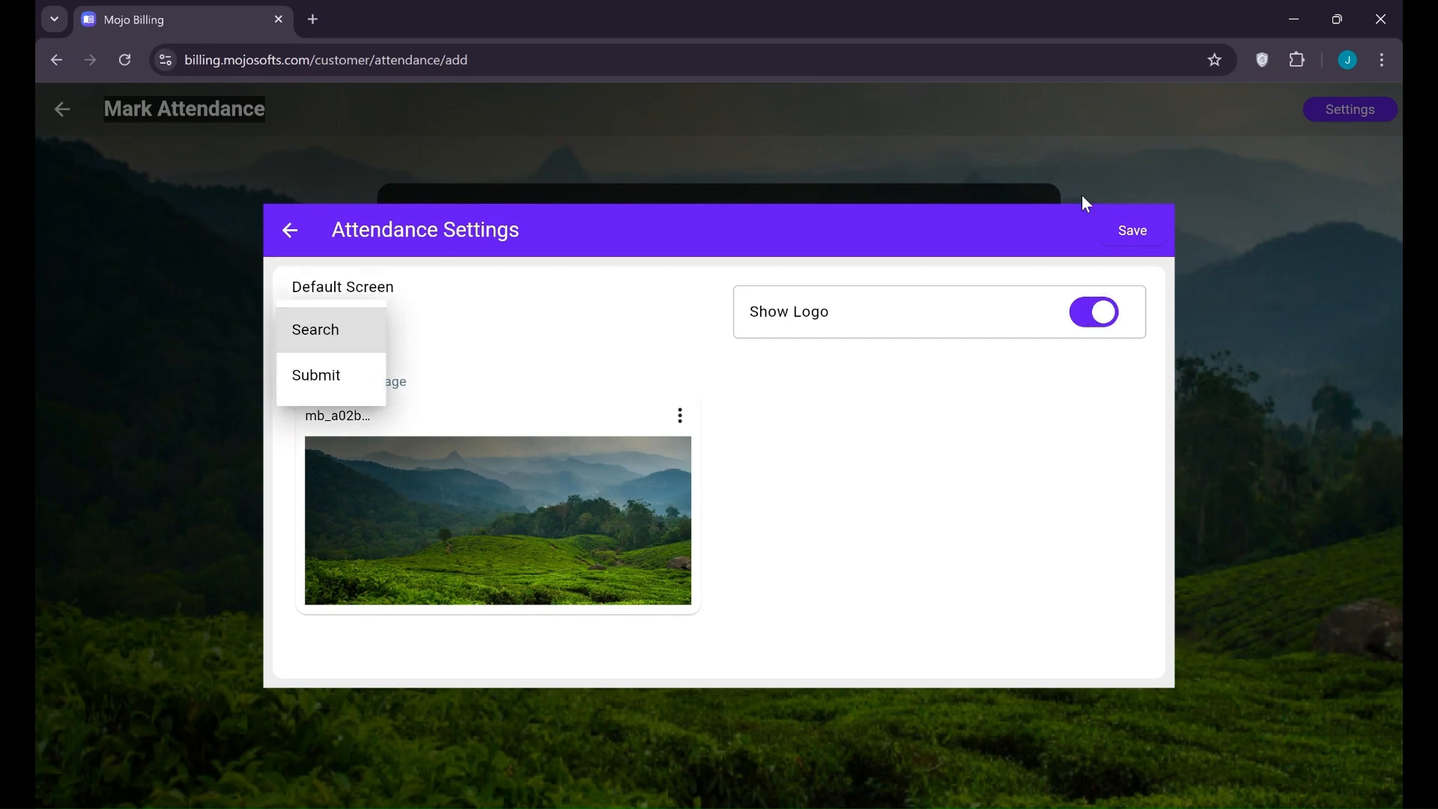
pyautogui.click(1103, 143)
pyautogui.click(1103, 142)
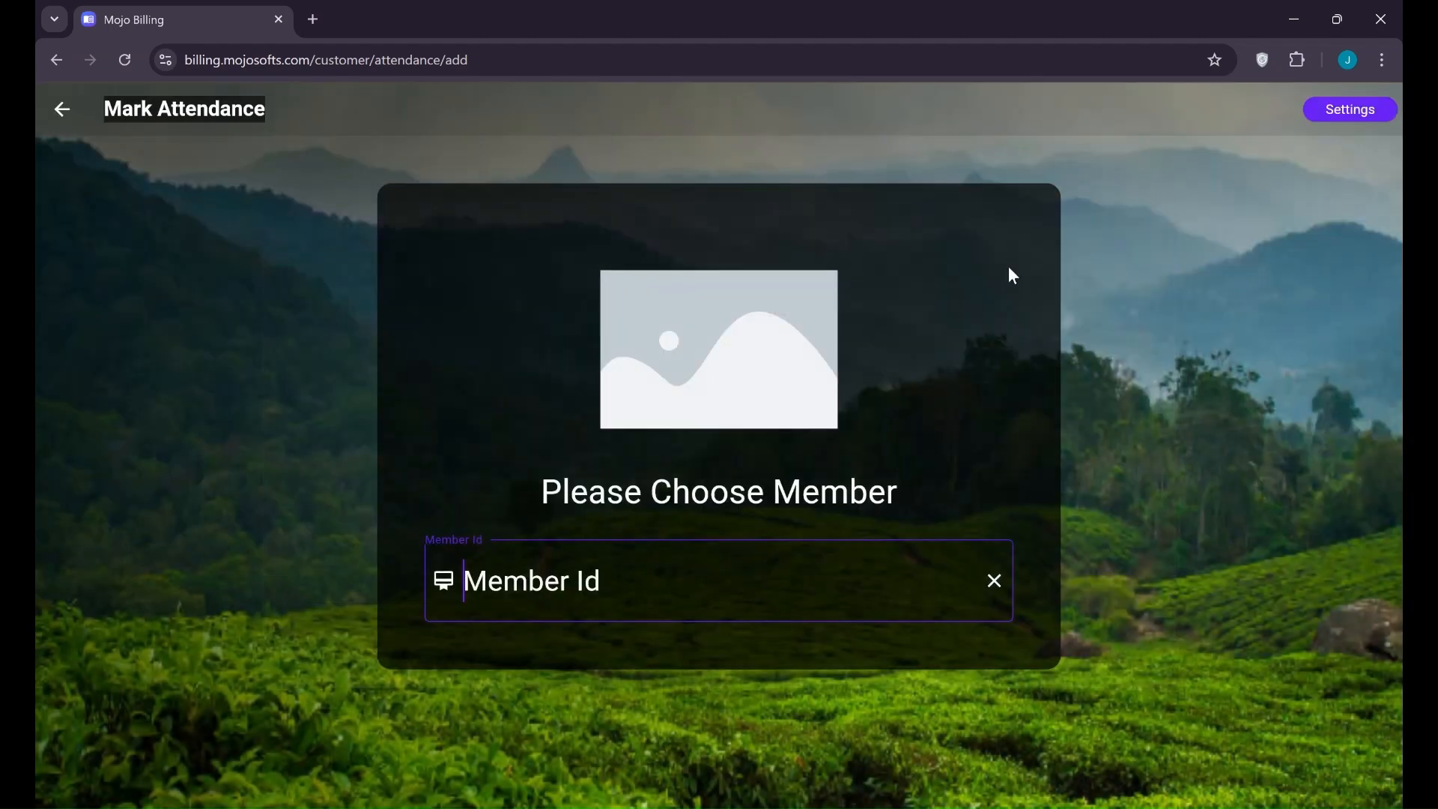
pyautogui.write('16')
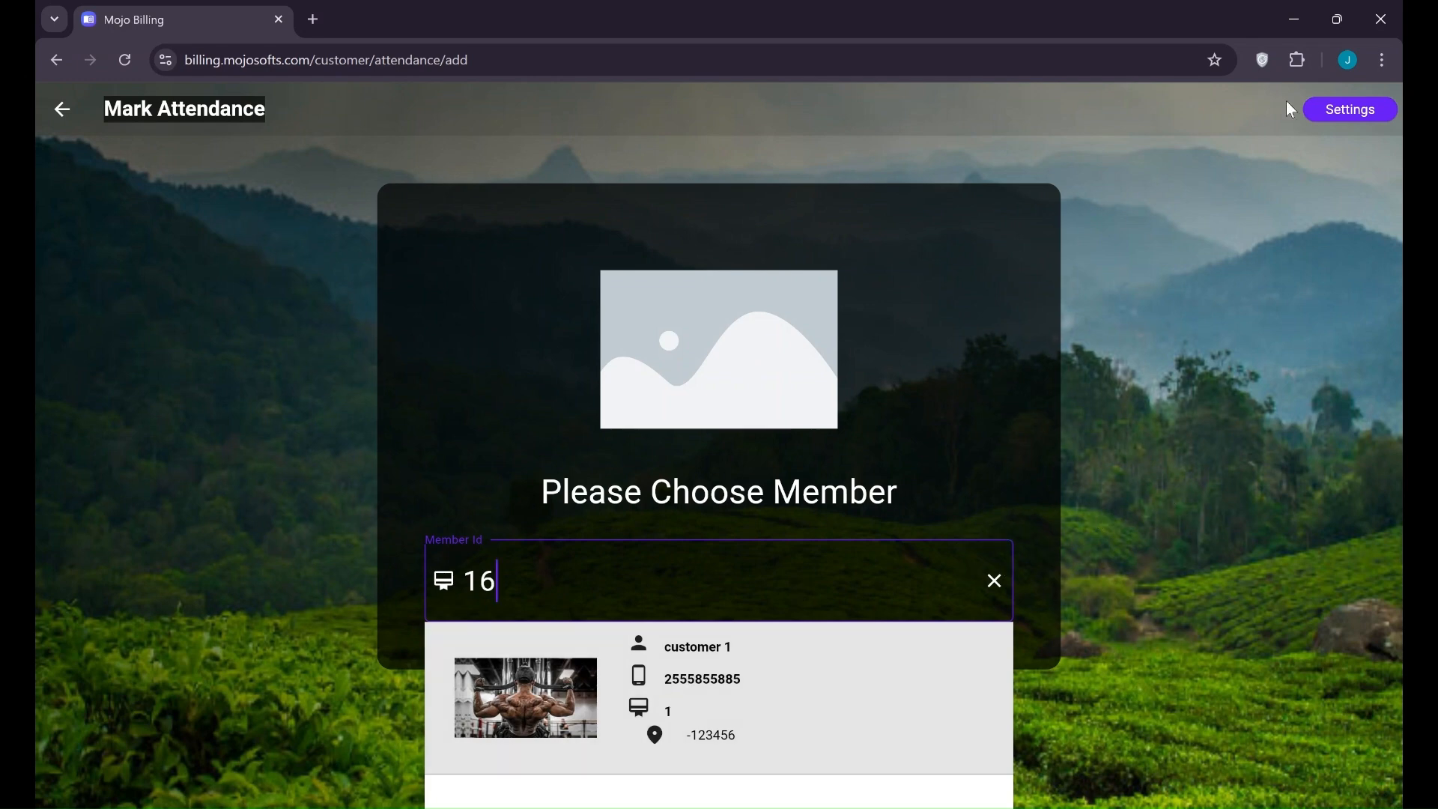
# Set the attendance Default Screen to Submit, save, and exit full-screen view
pyautogui.click(1316, 107)
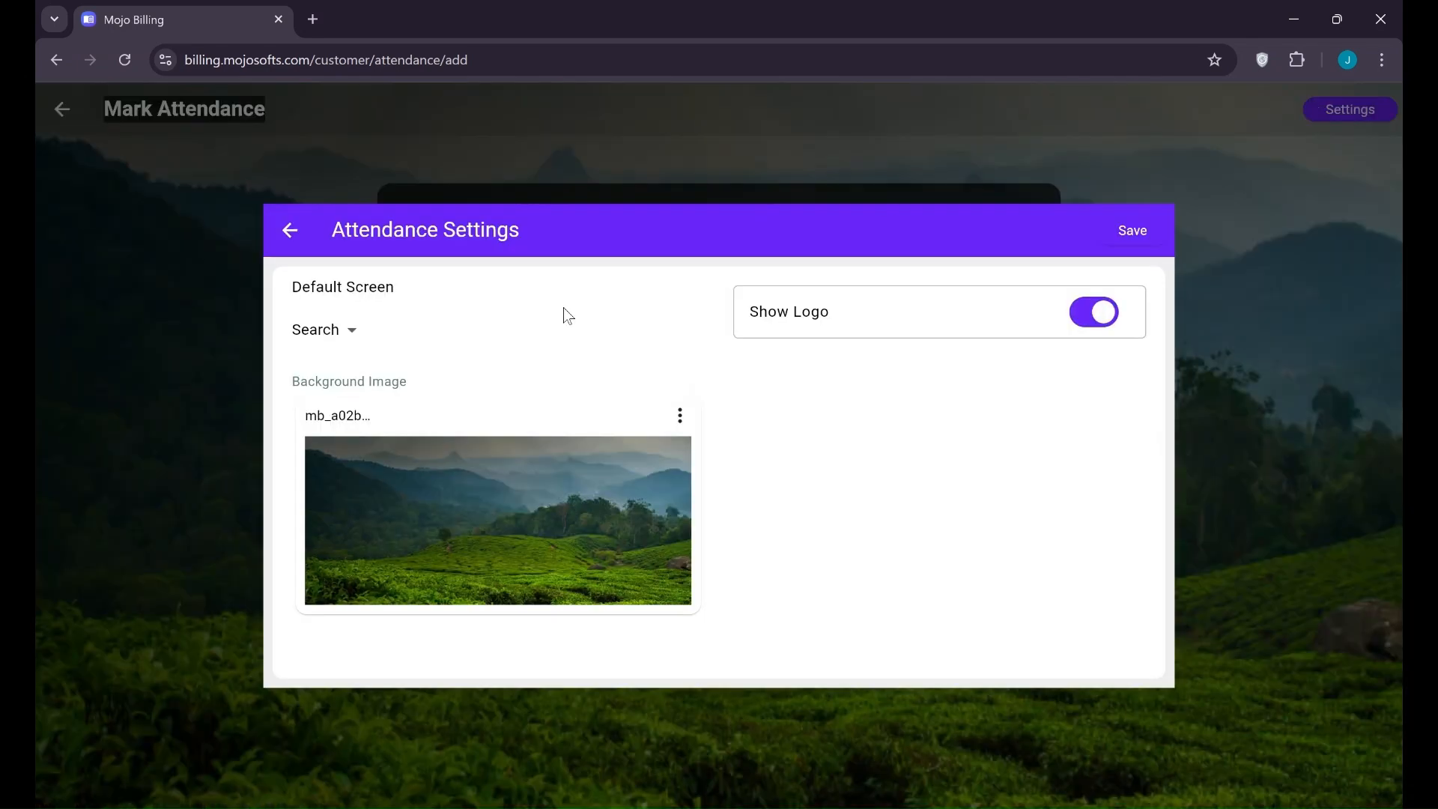
pyautogui.click(352, 334)
pyautogui.click(322, 372)
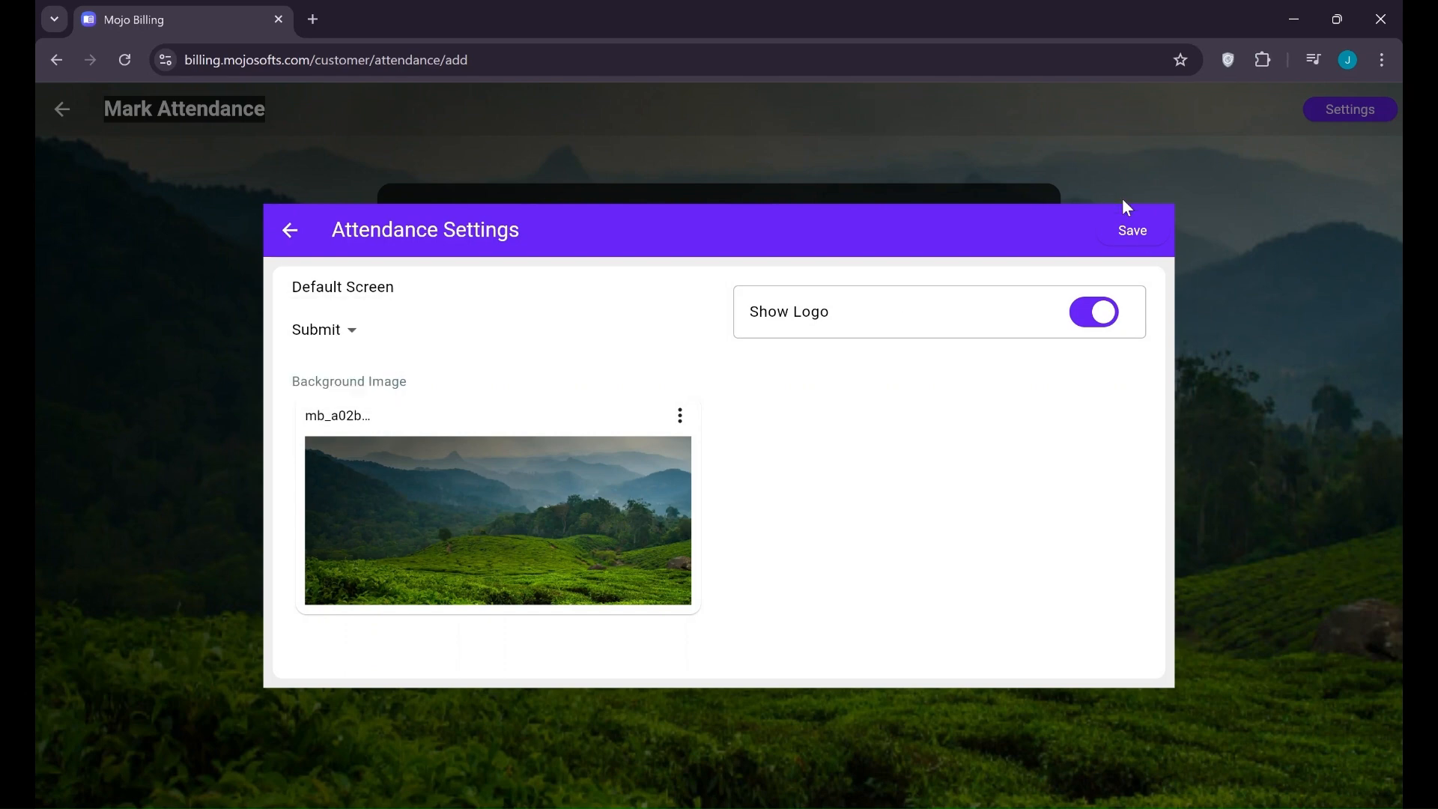
pyautogui.click(1134, 232)
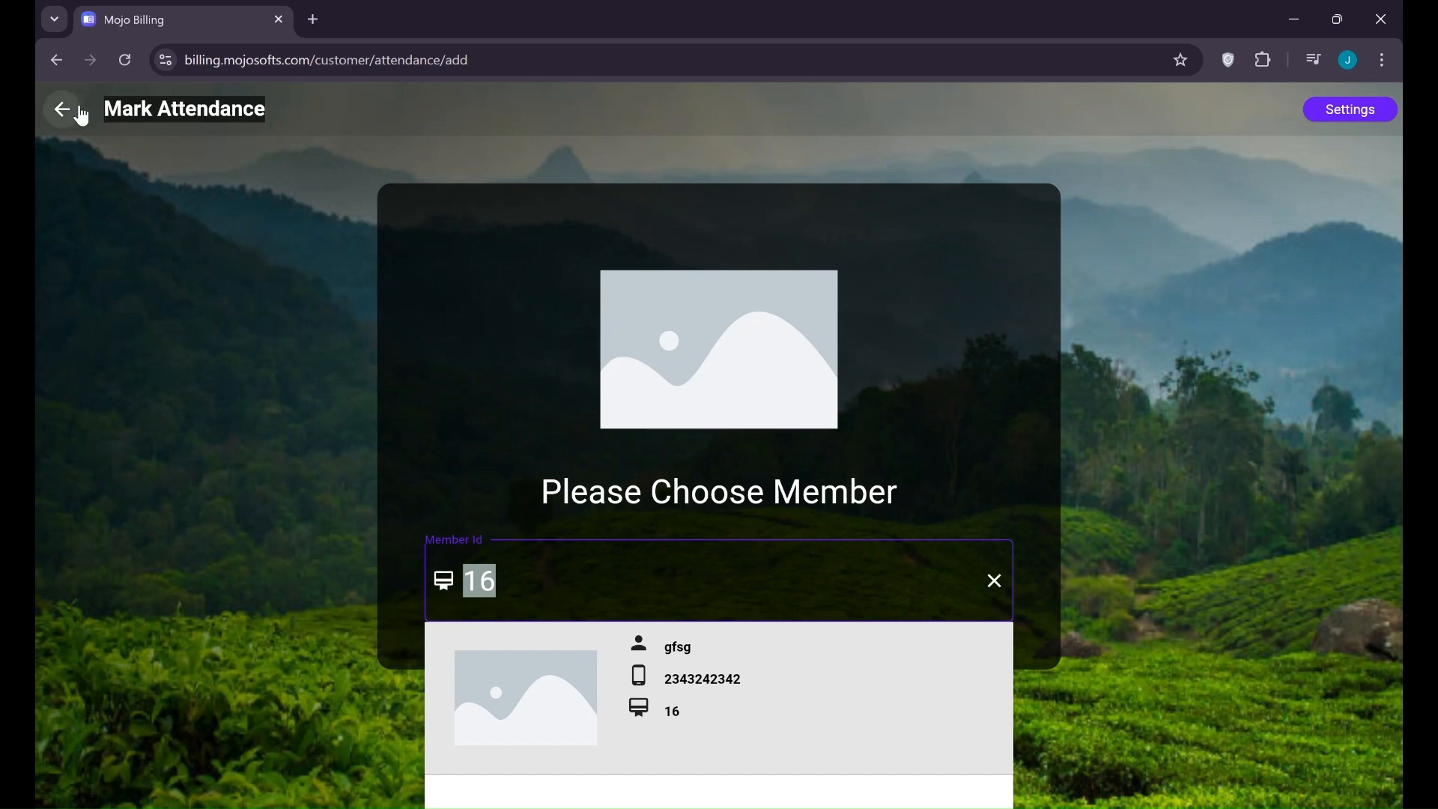
pyautogui.click(81, 113)
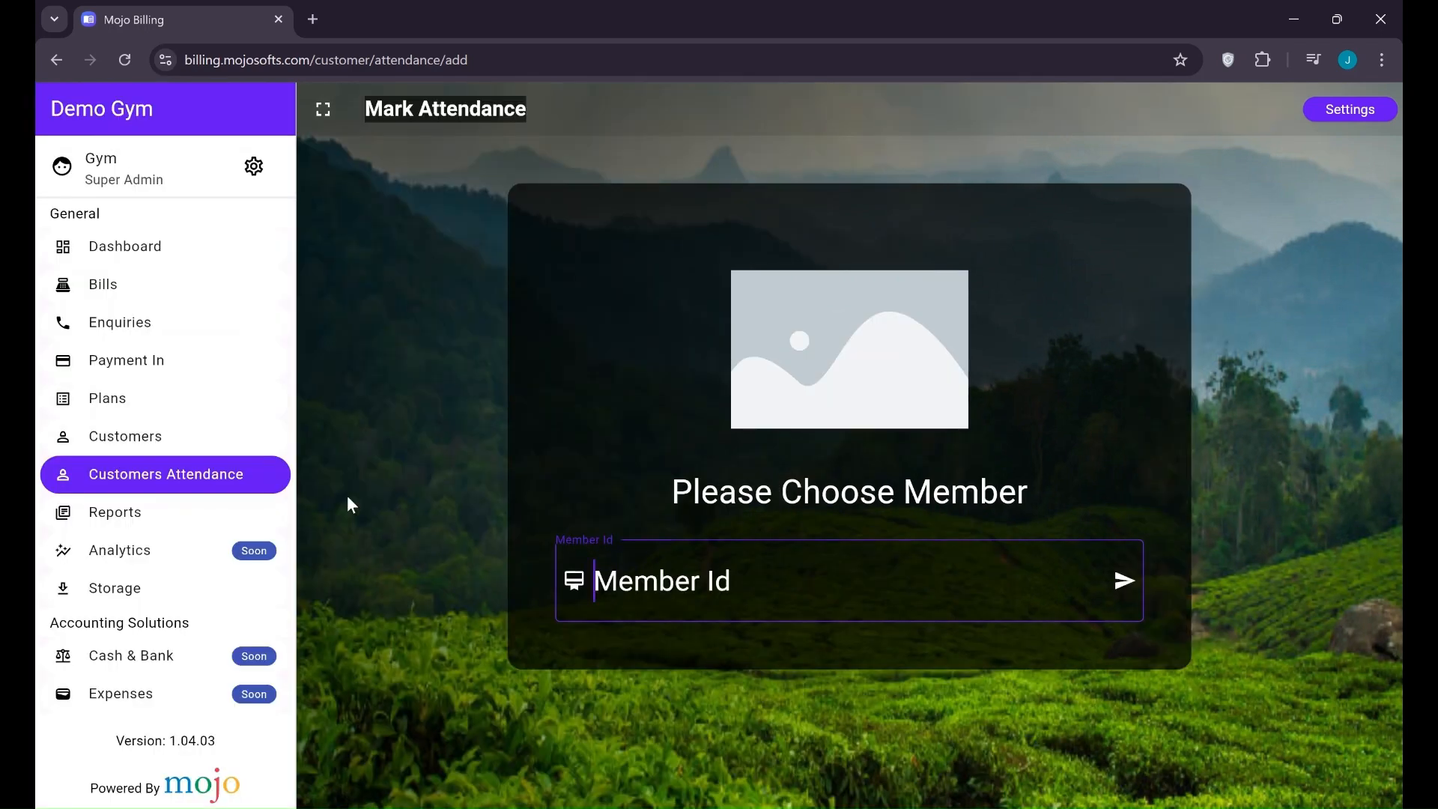
# Enter member Id 16 and submit it until the attendance is marked
pyautogui.write('16')
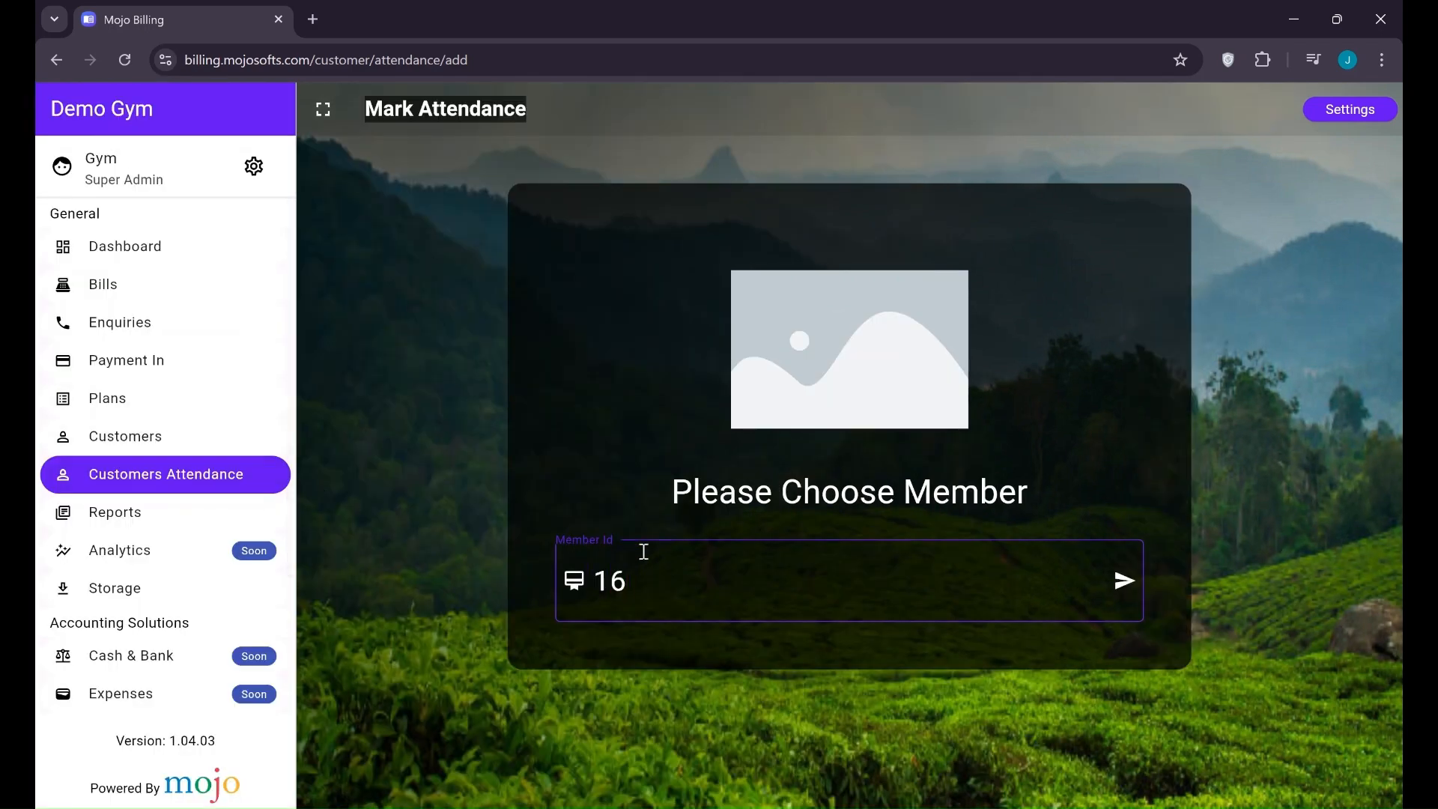
pyautogui.press('Return')
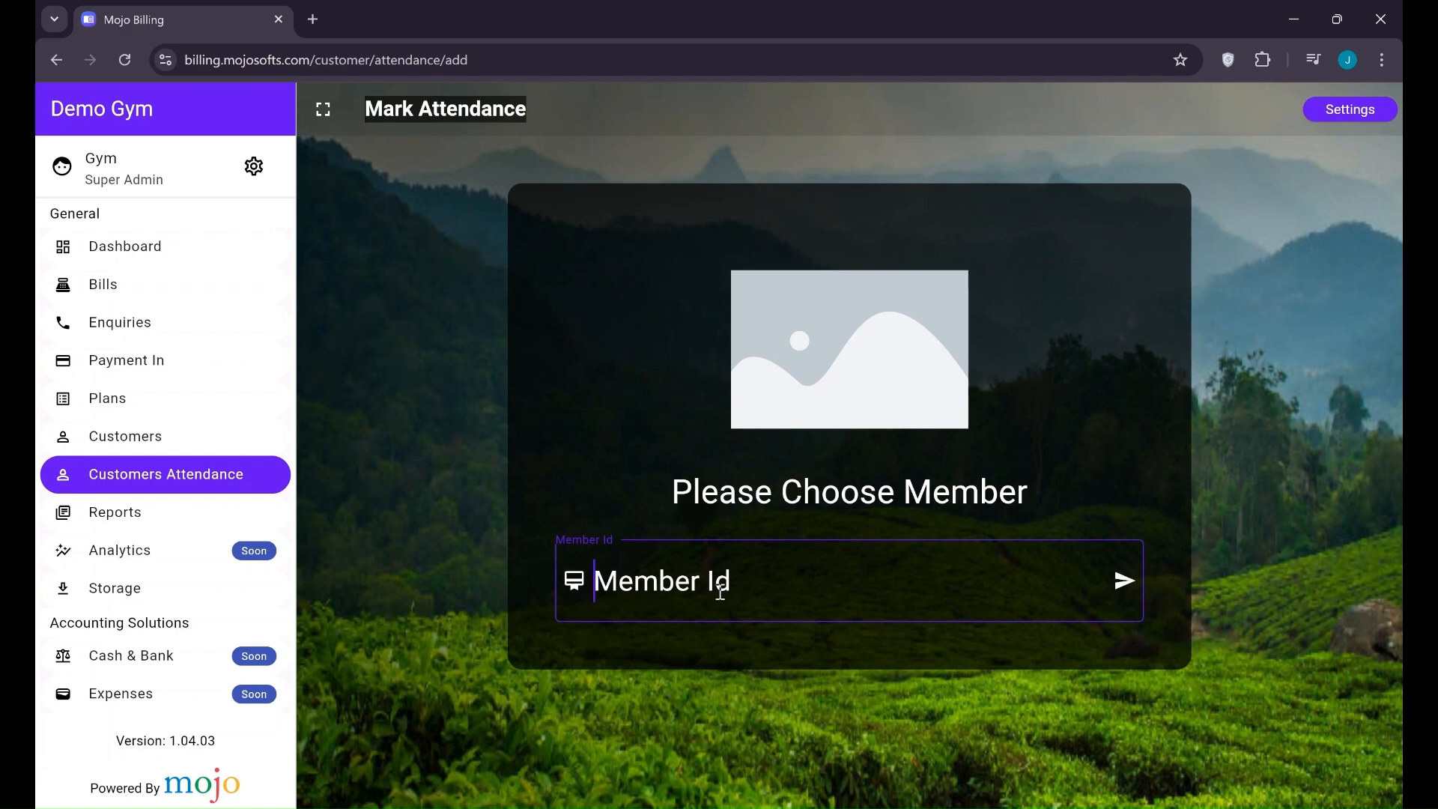
pyautogui.write('16')
pyautogui.press('Return')
pyautogui.write('16')
pyautogui.press('Return')
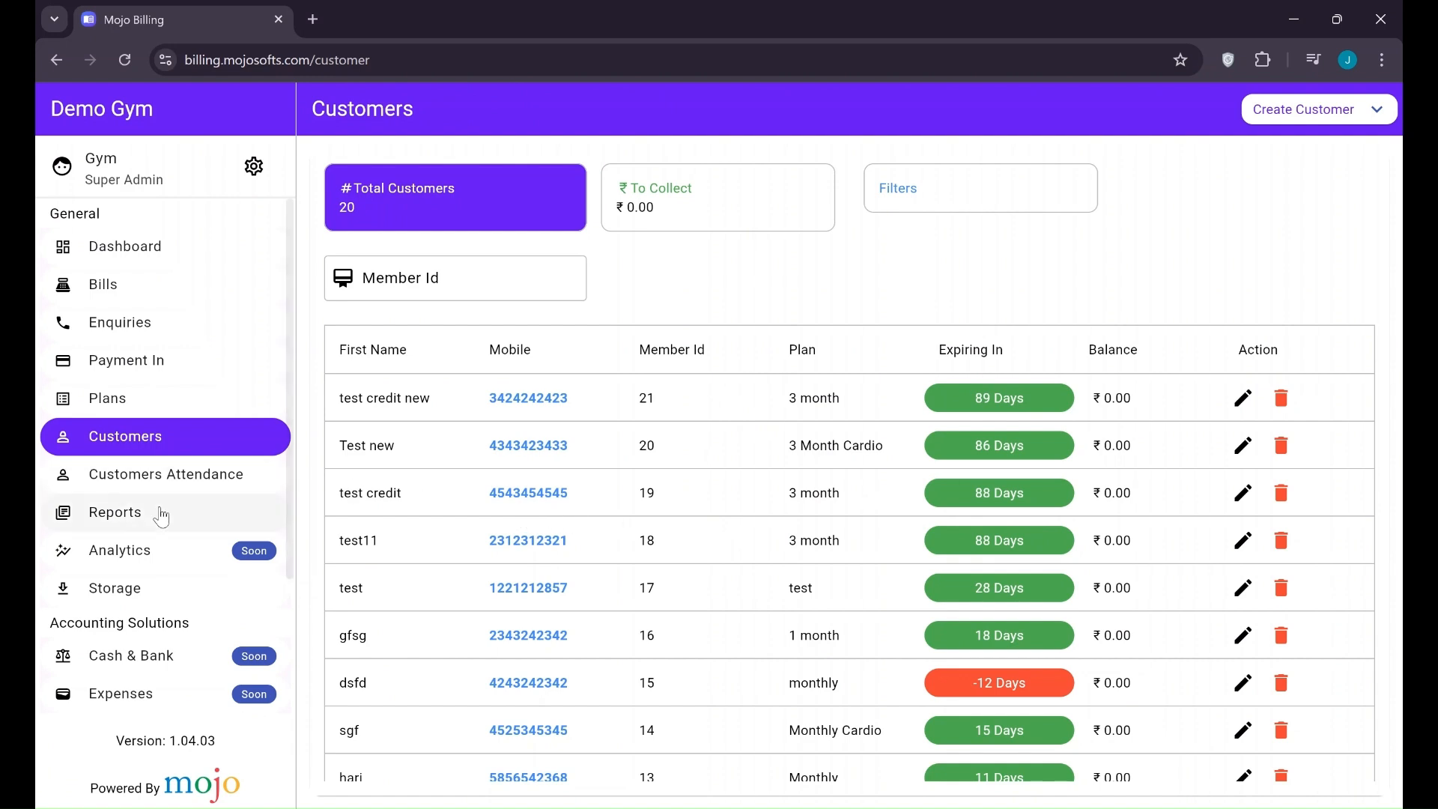
# Look through the Day Book, Bills Summary (Today) and Transactions reports
pyautogui.click(118, 512)
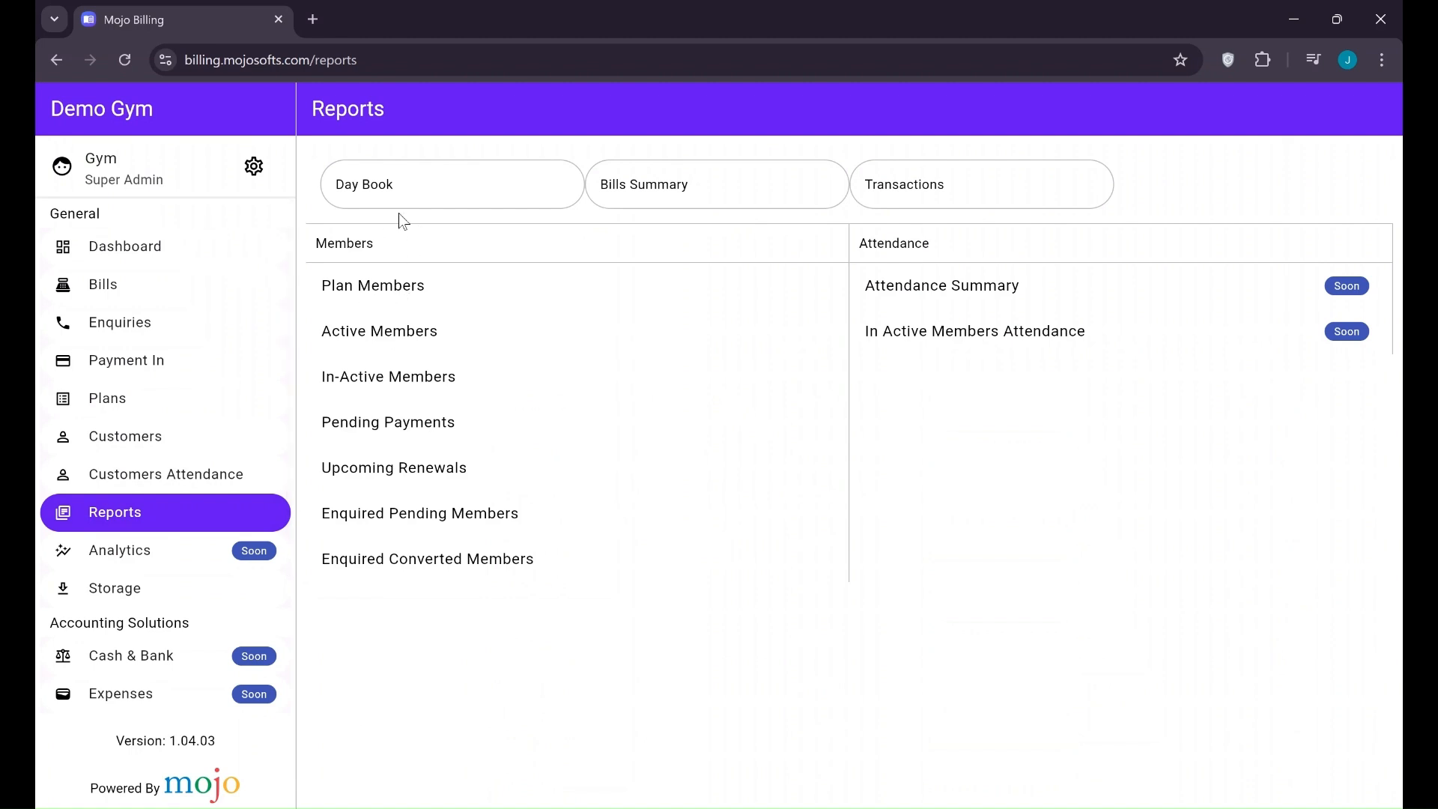
pyautogui.click(386, 191)
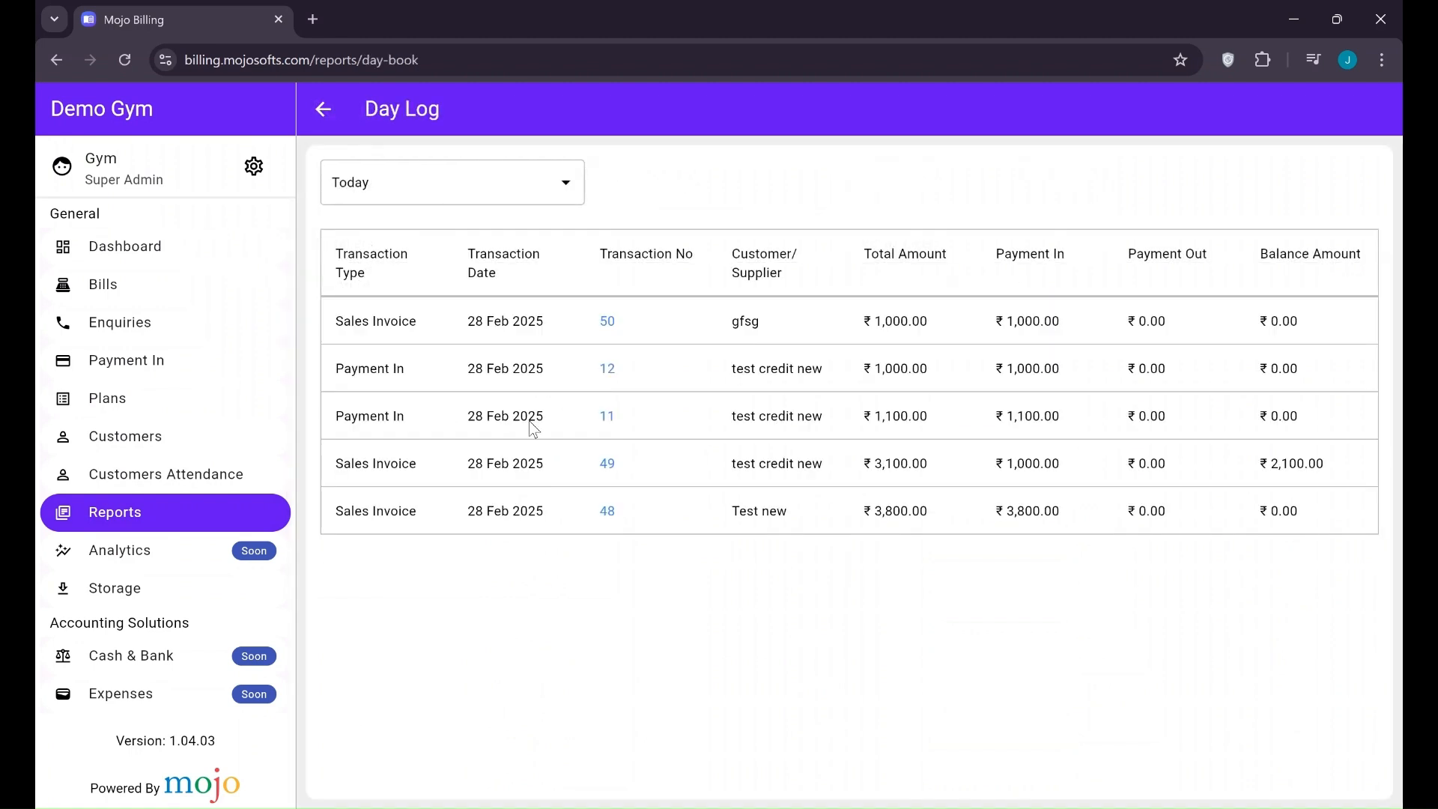
pyautogui.click(322, 108)
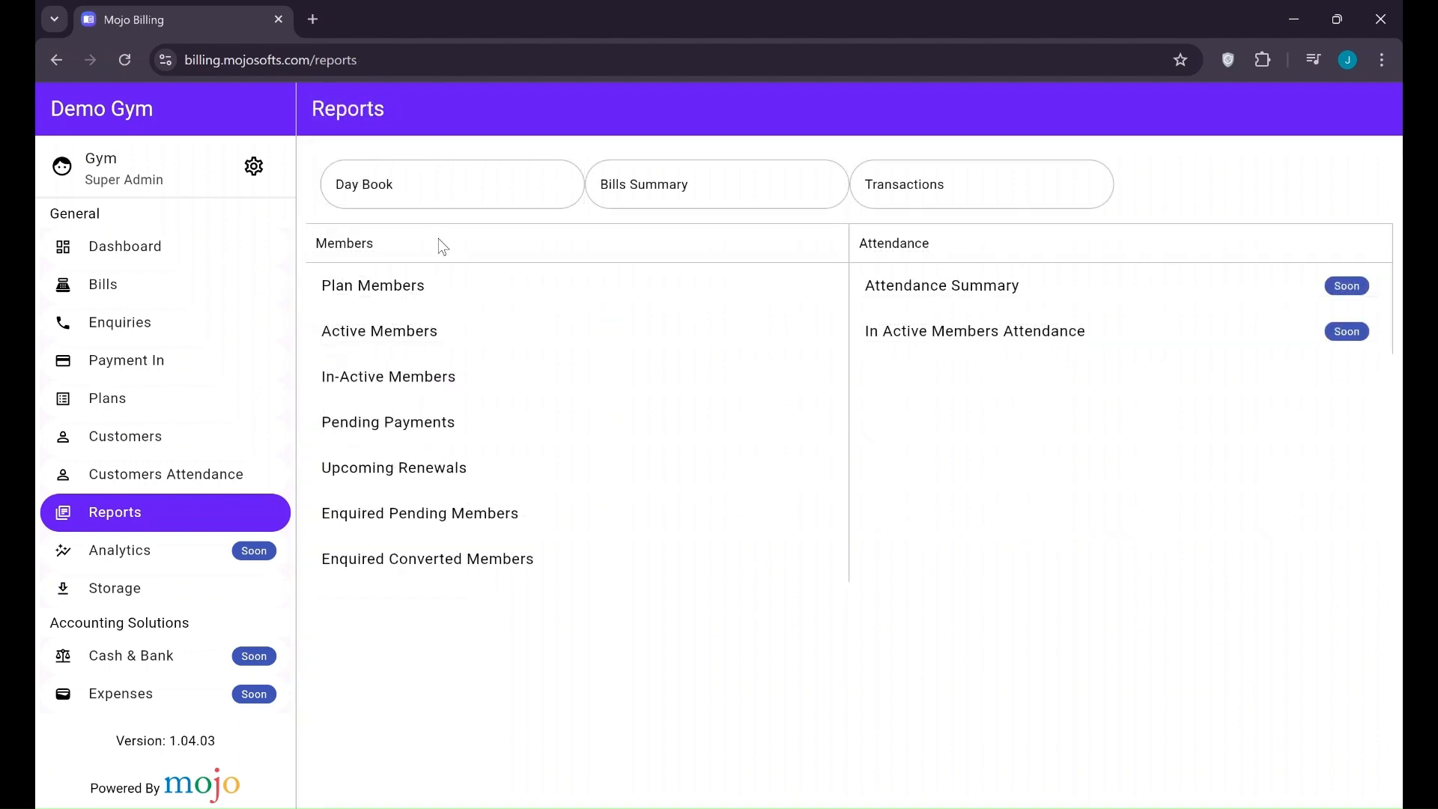
pyautogui.click(636, 208)
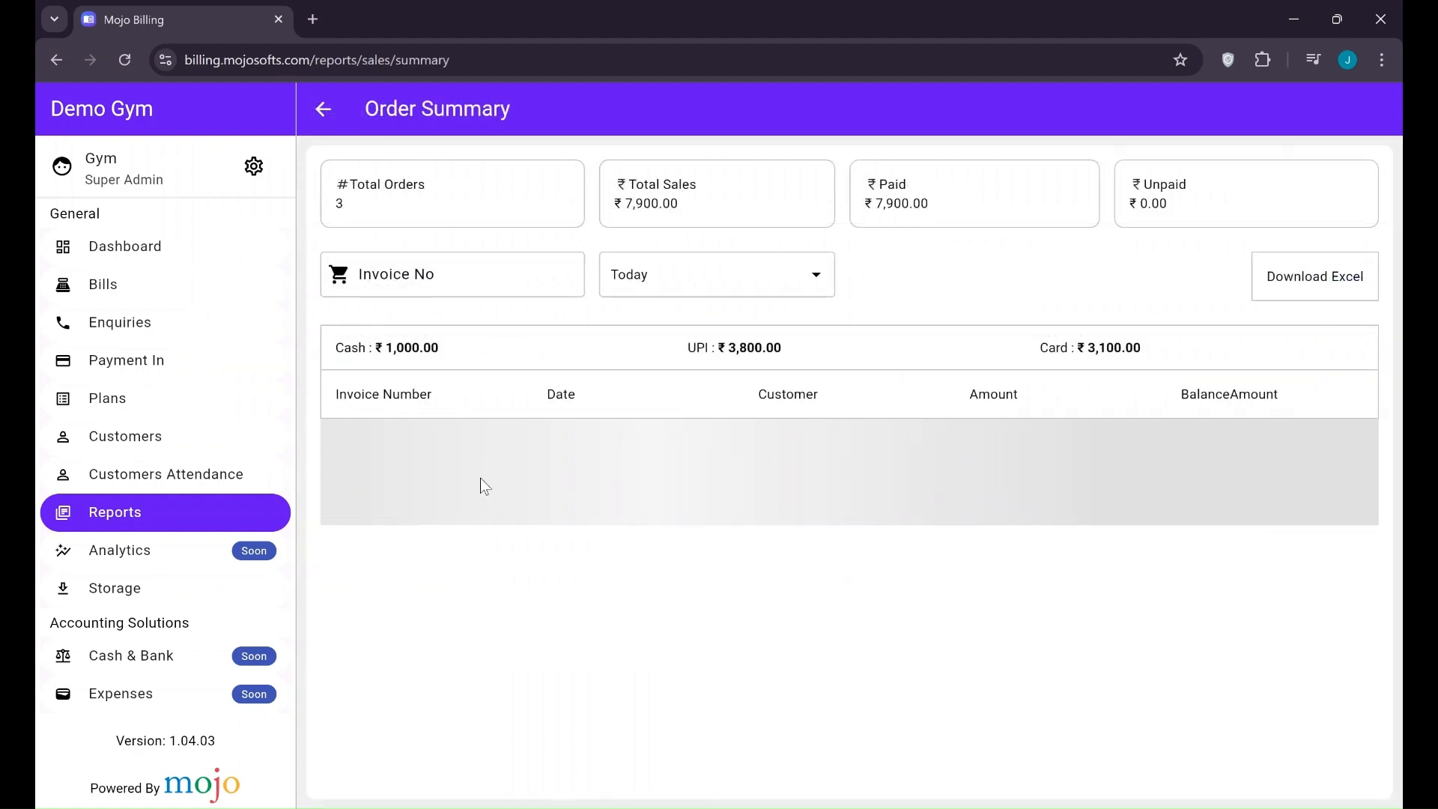
pyautogui.click(691, 294)
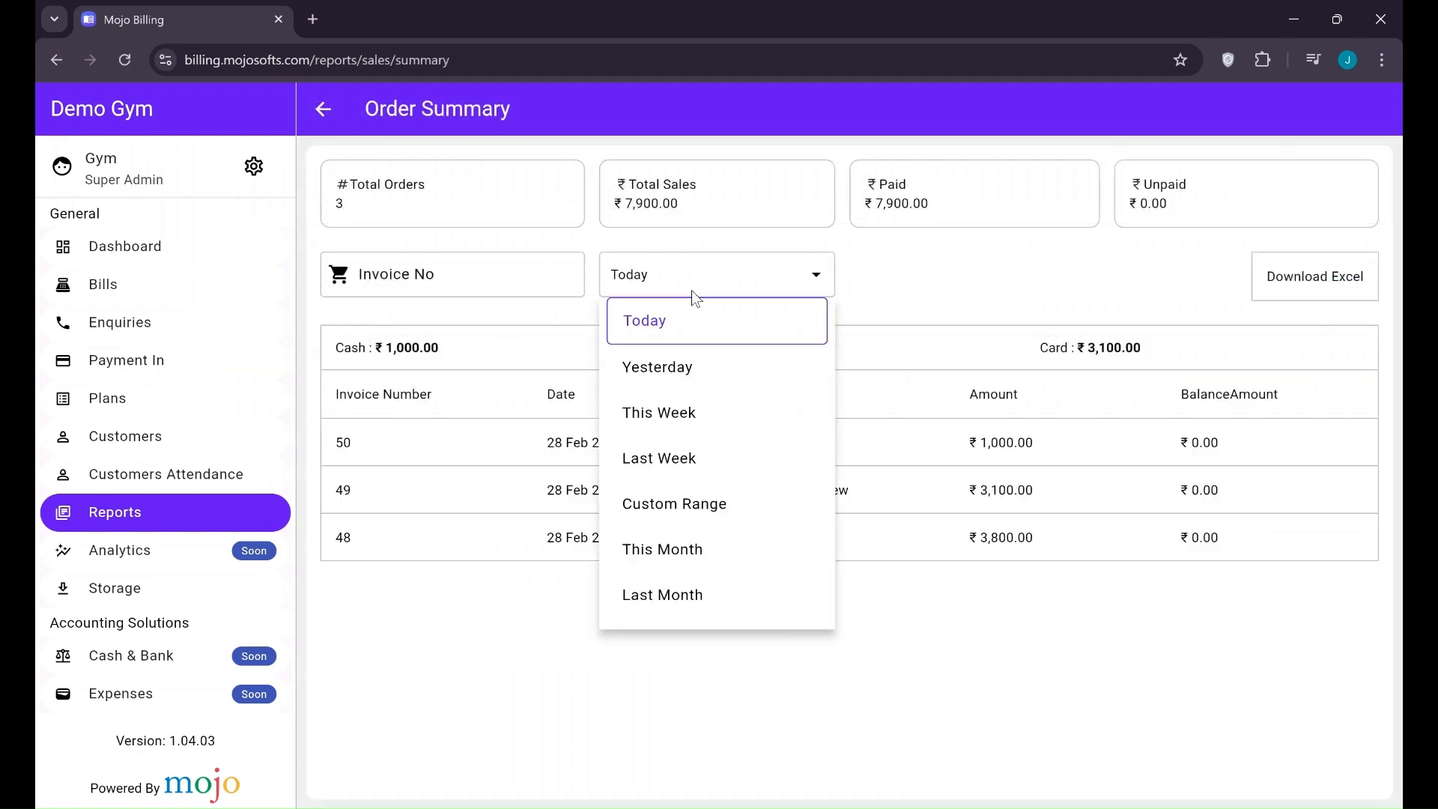
pyautogui.click(952, 307)
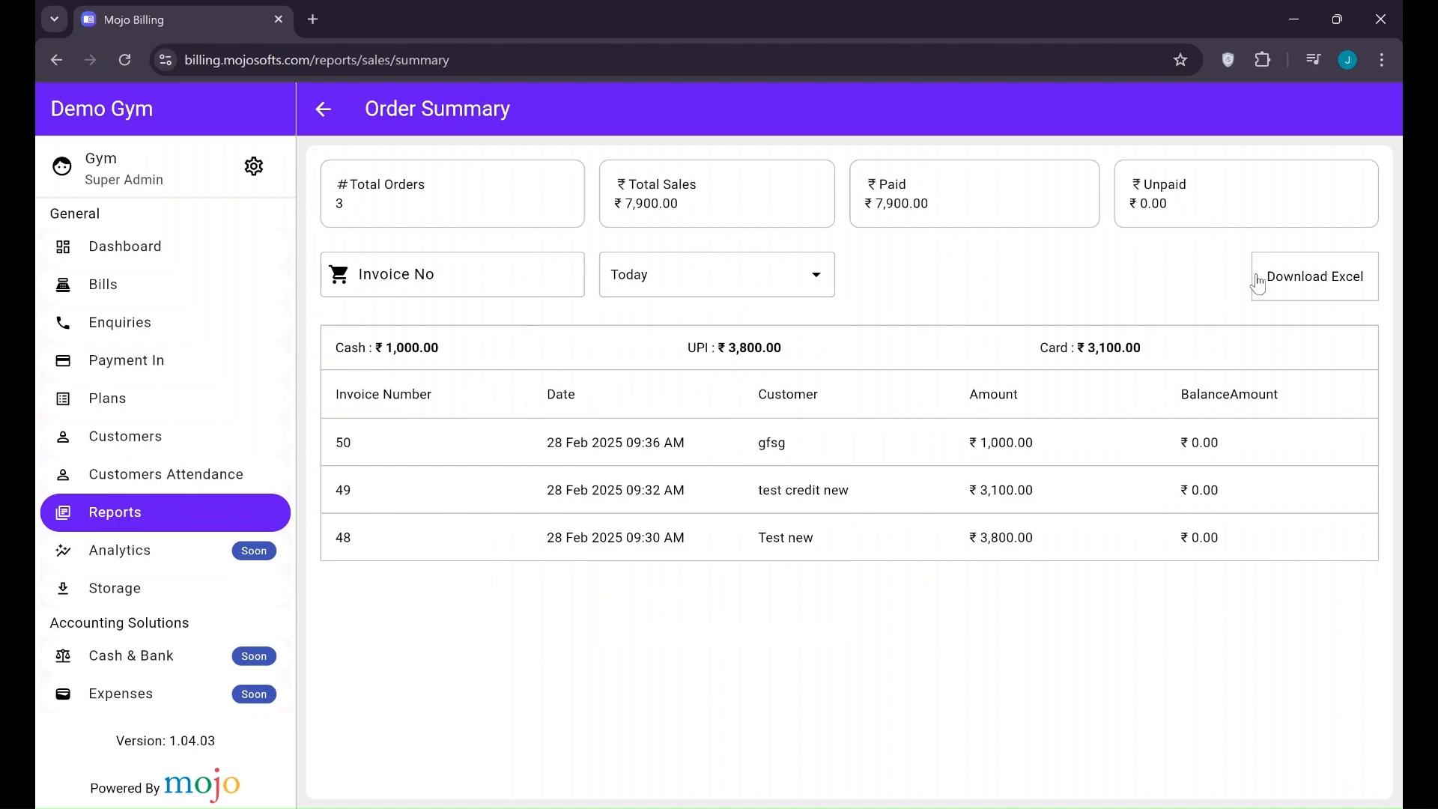
pyautogui.click(331, 121)
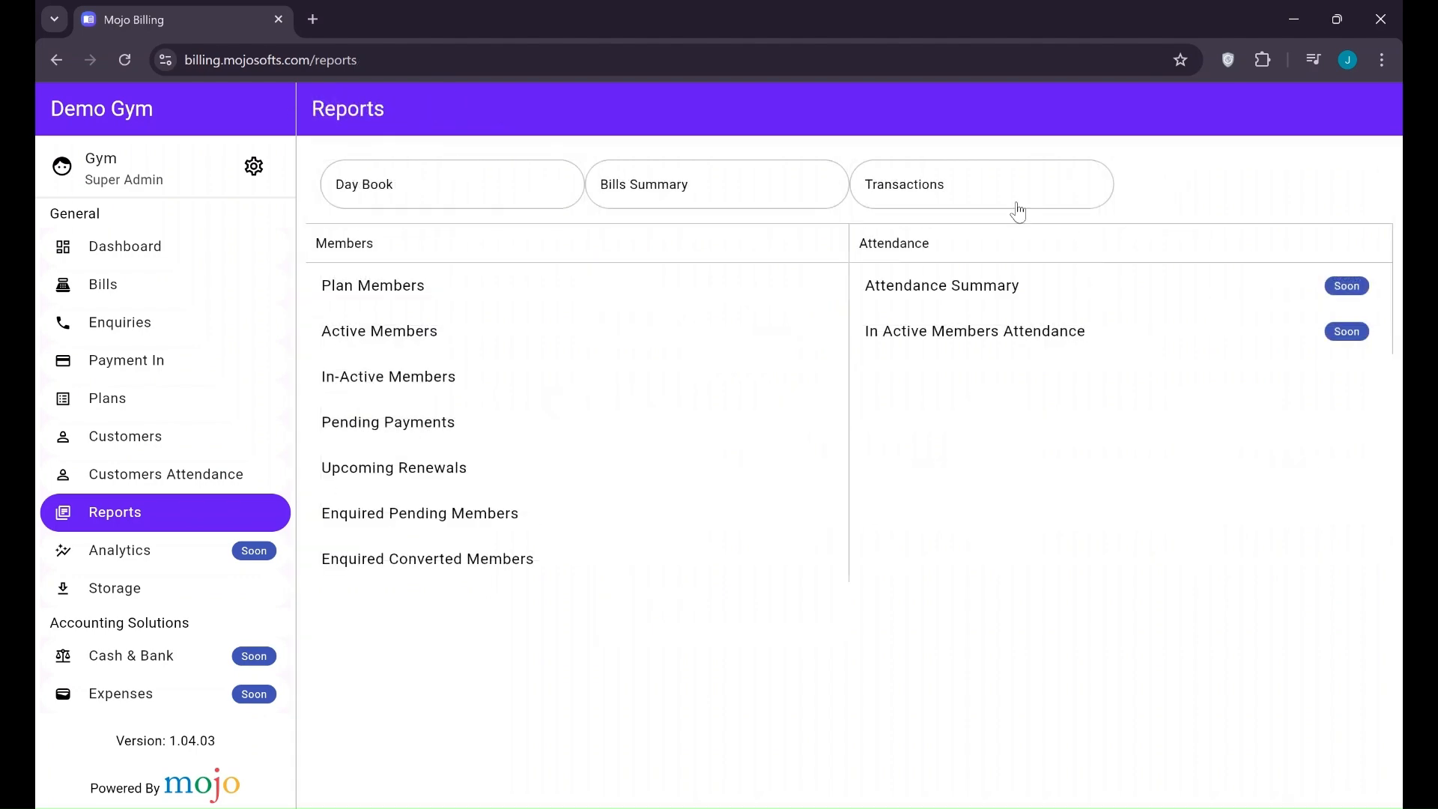
pyautogui.click(979, 207)
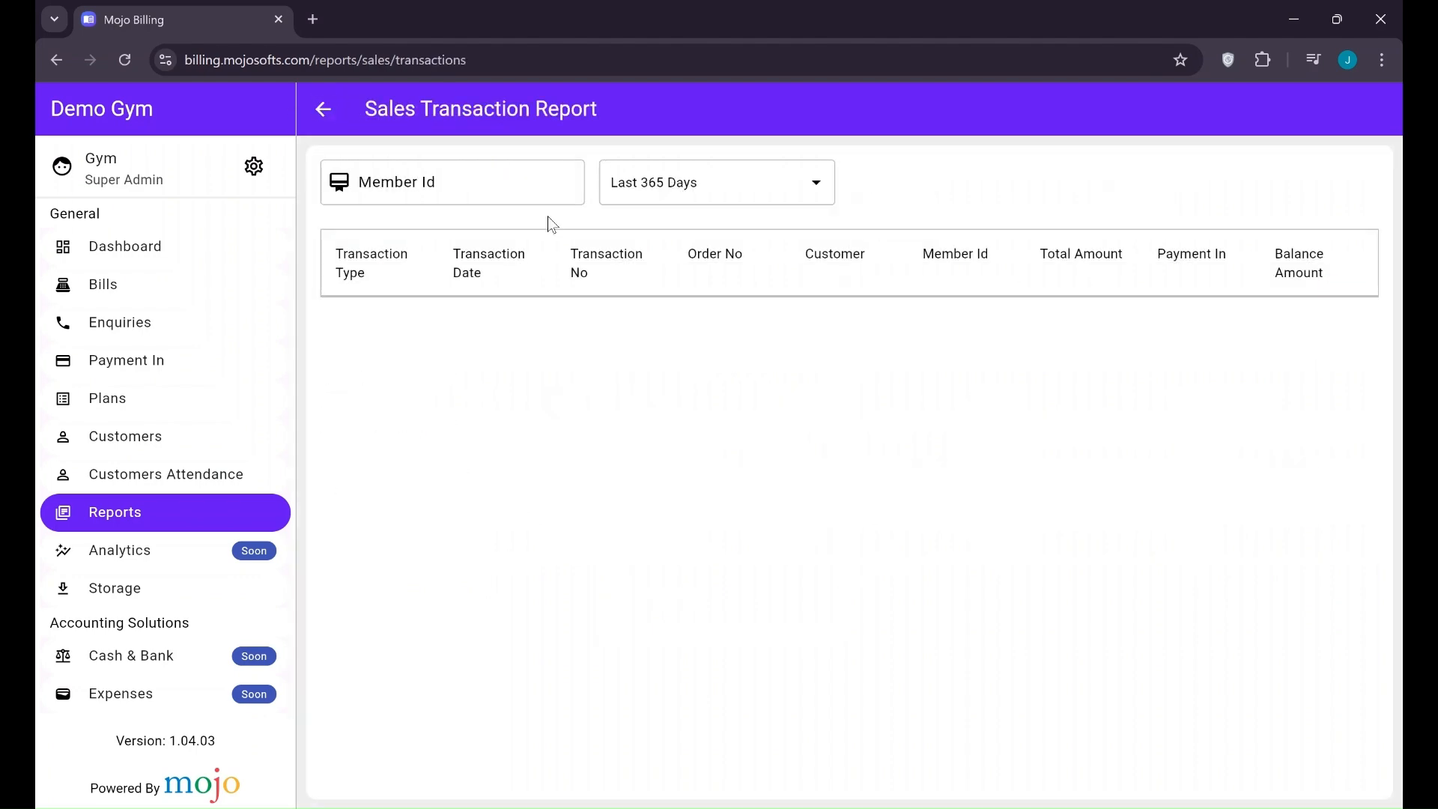
pyautogui.click(324, 111)
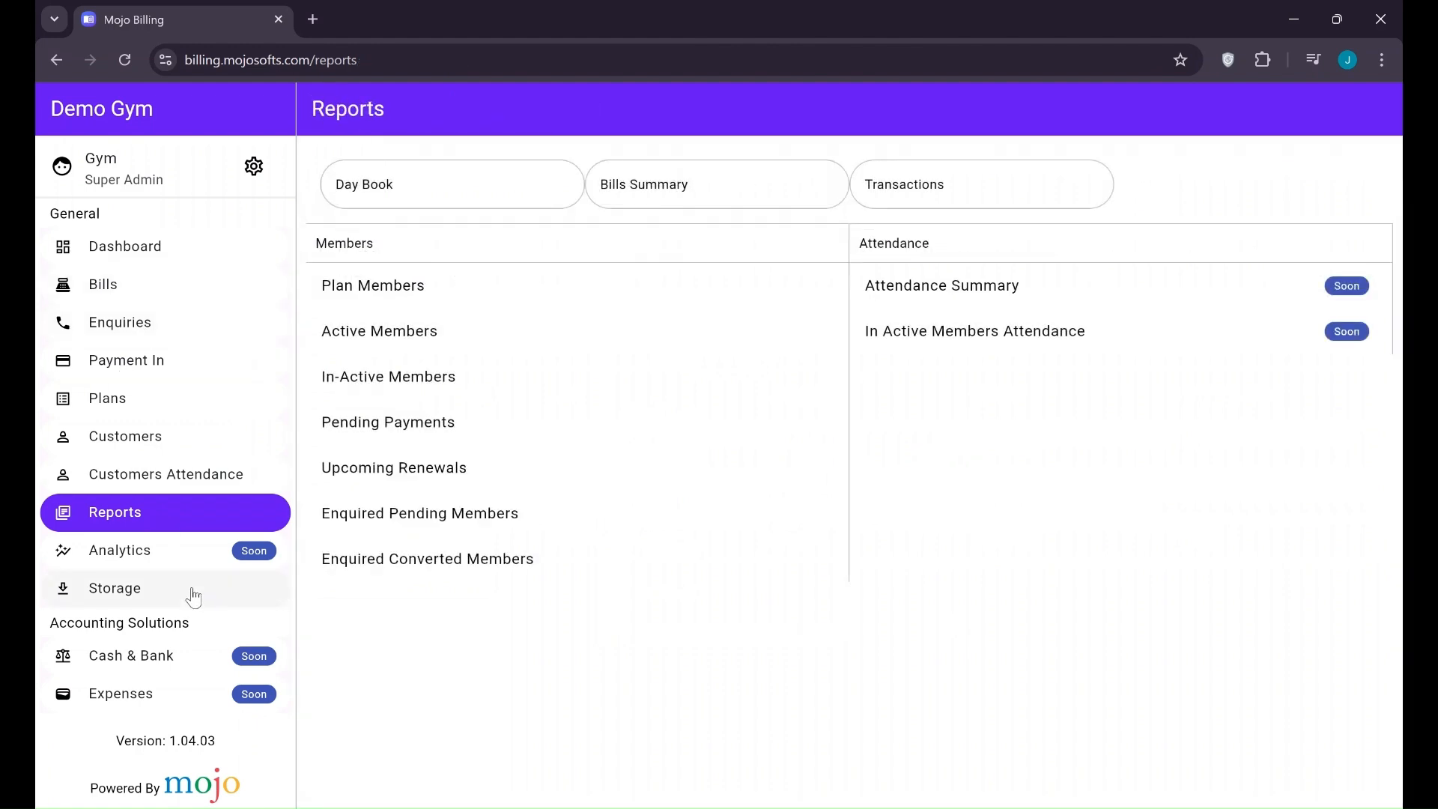
# Open the Pongal(Tamil) poster from Marketing > Posters for editing
pyautogui.scroll(-2, 190, 592)
pyautogui.scroll(-1, 155, 554)
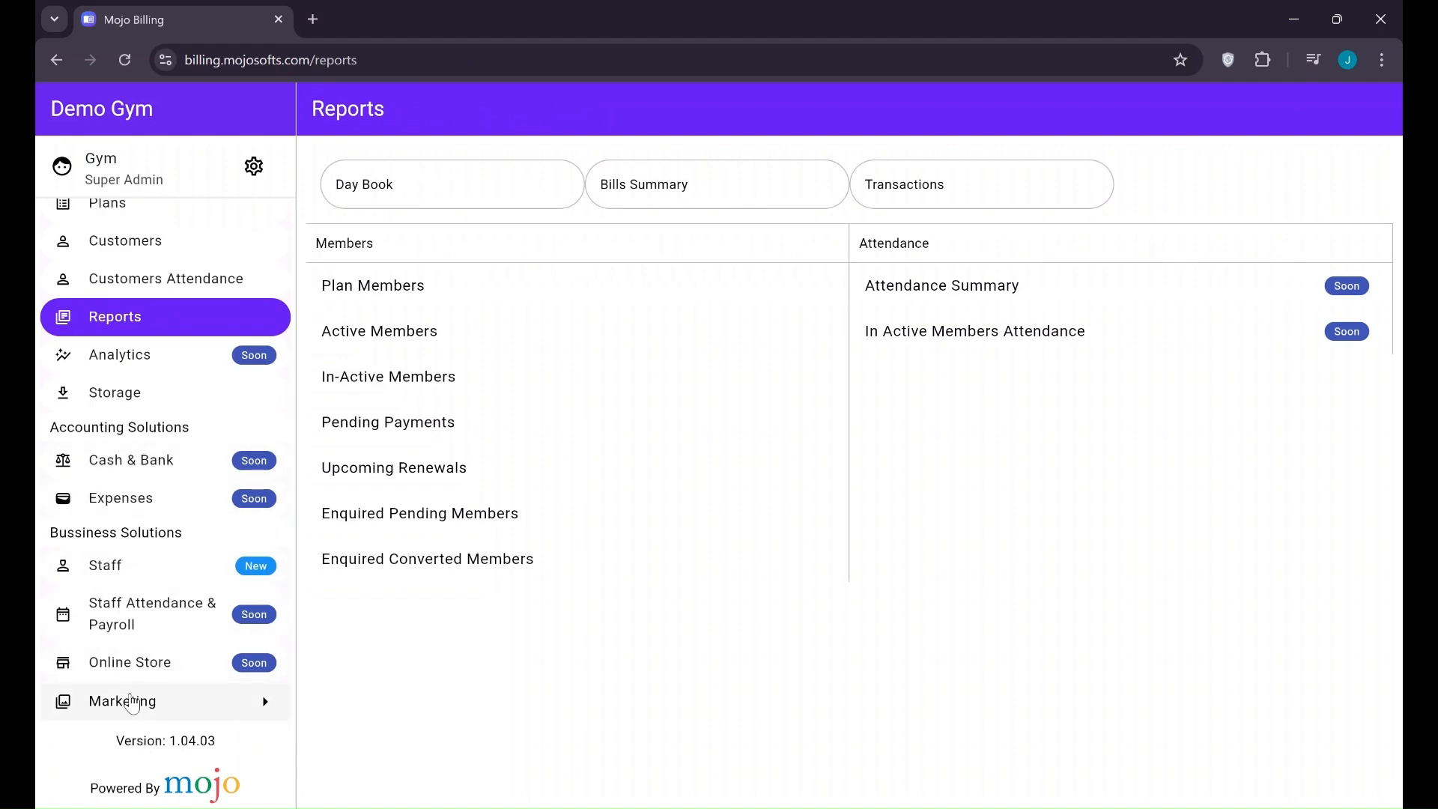
pyautogui.click(131, 702)
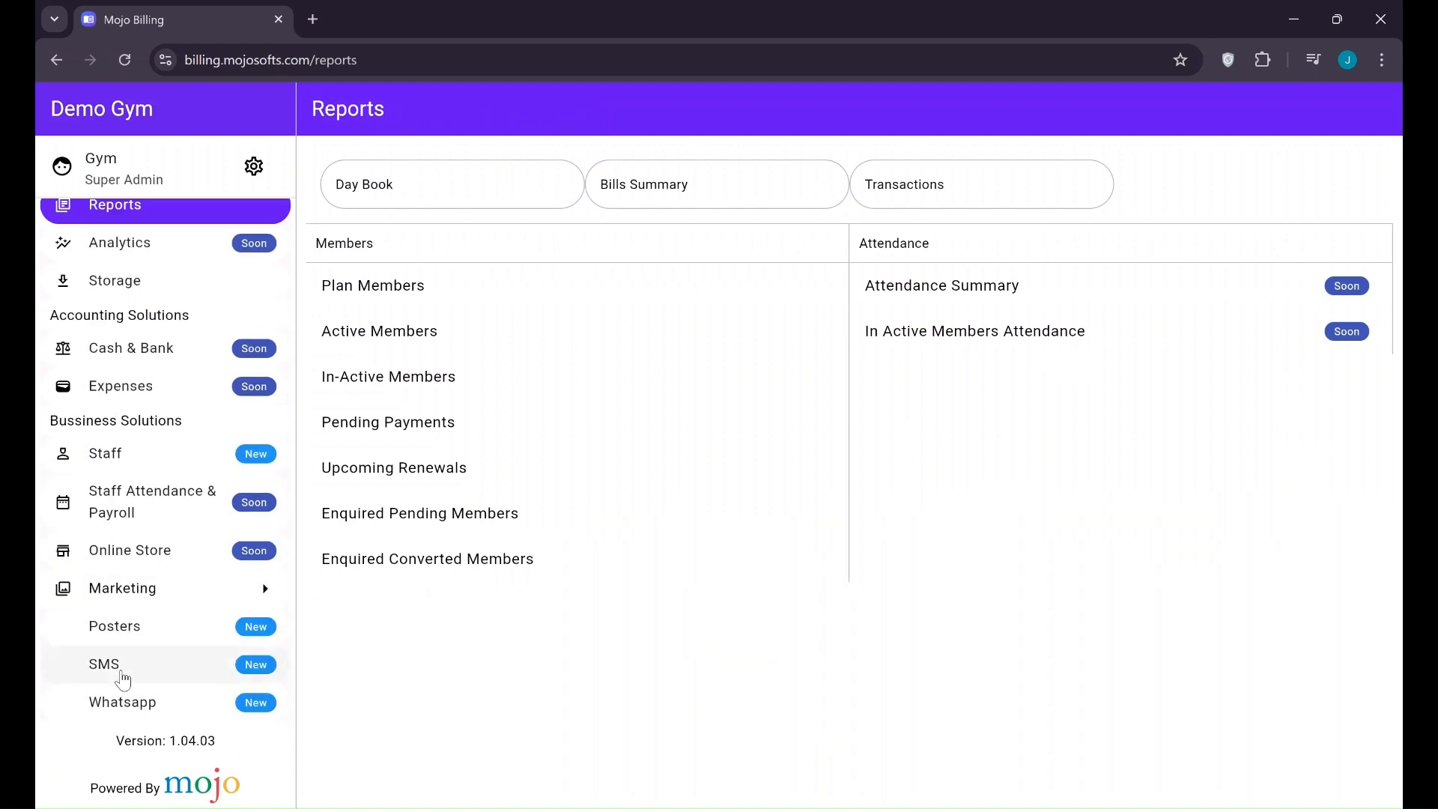
pyautogui.click(124, 629)
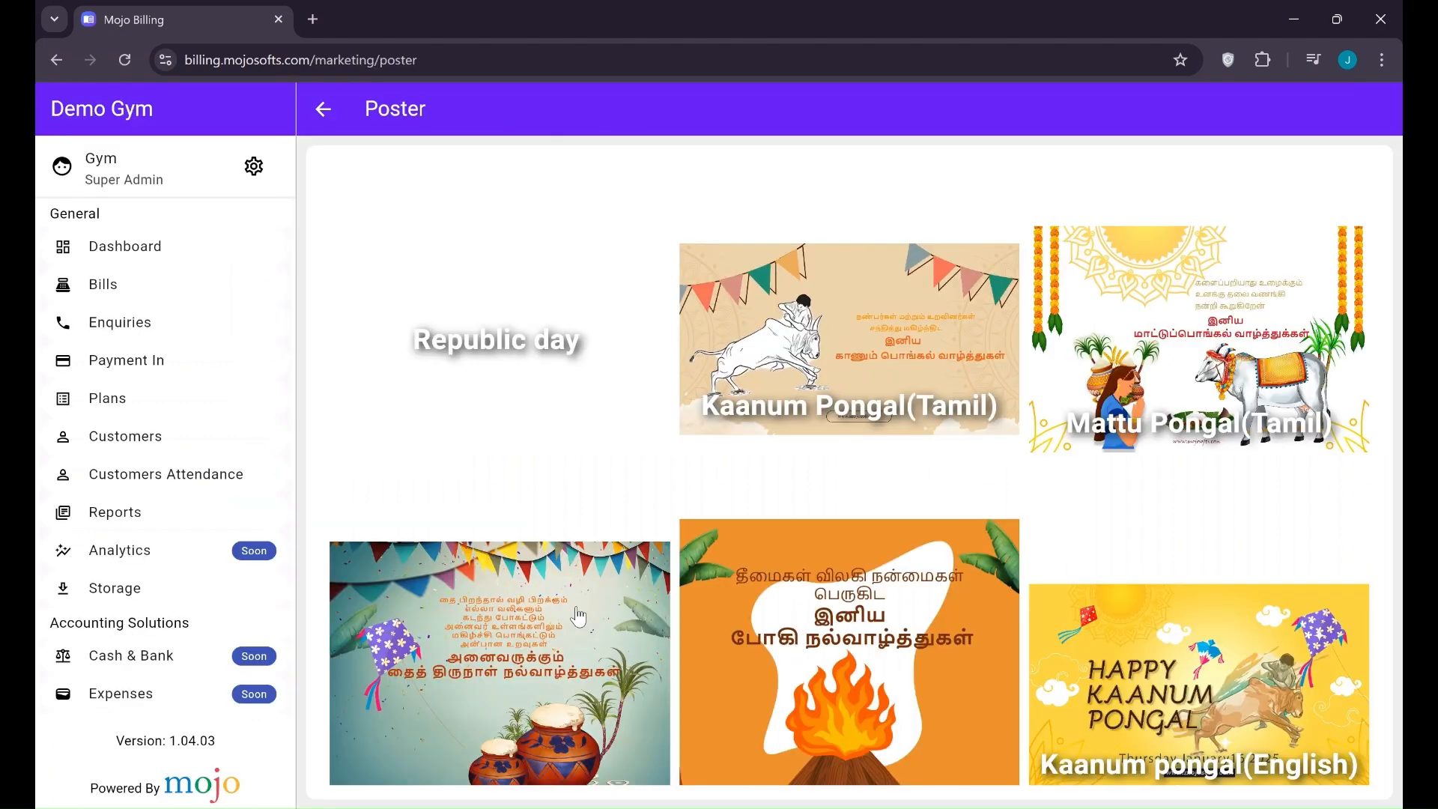
pyautogui.click(577, 607)
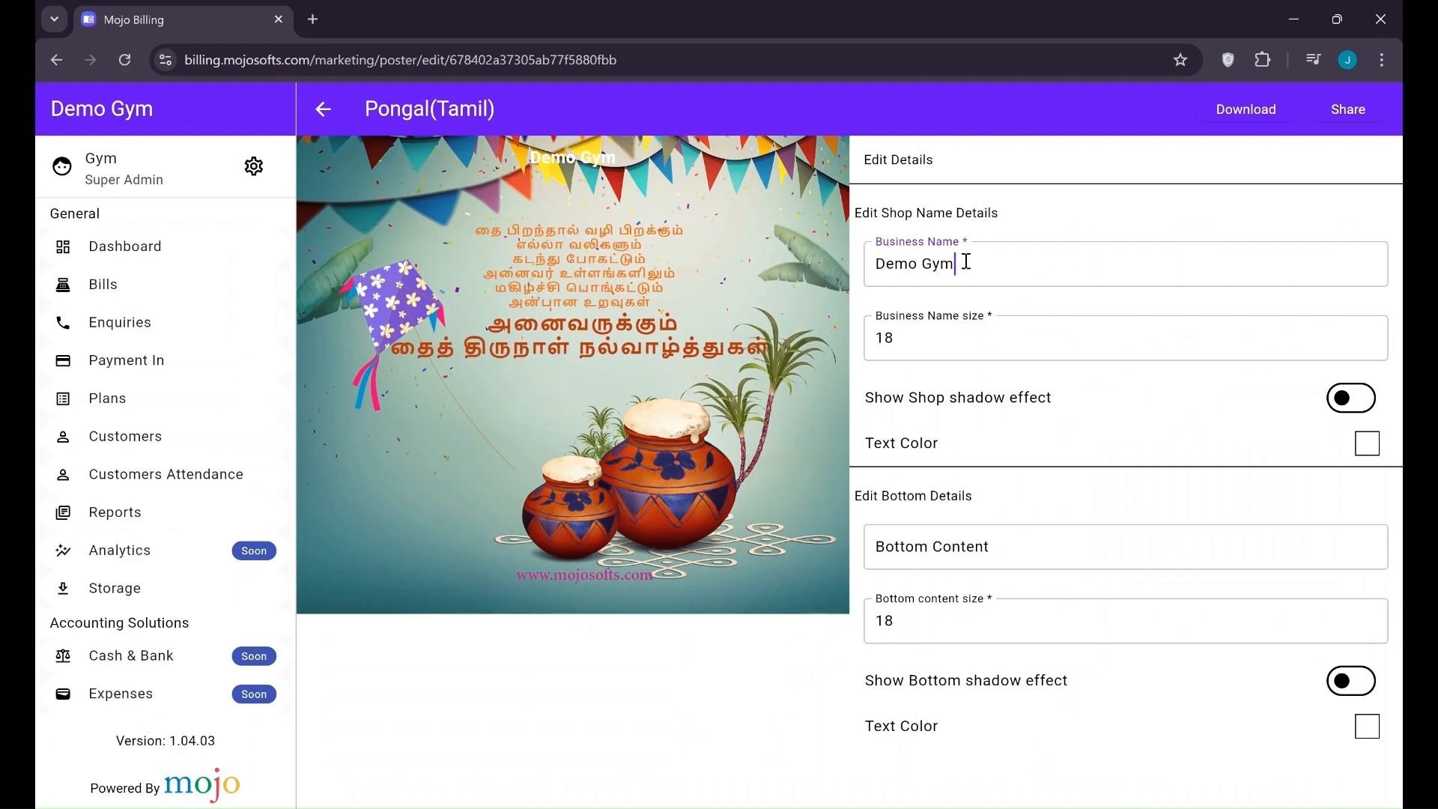
# Try 'asdsad' as the poster's bottom content, then delete it
pyautogui.tripleClick(942, 264)
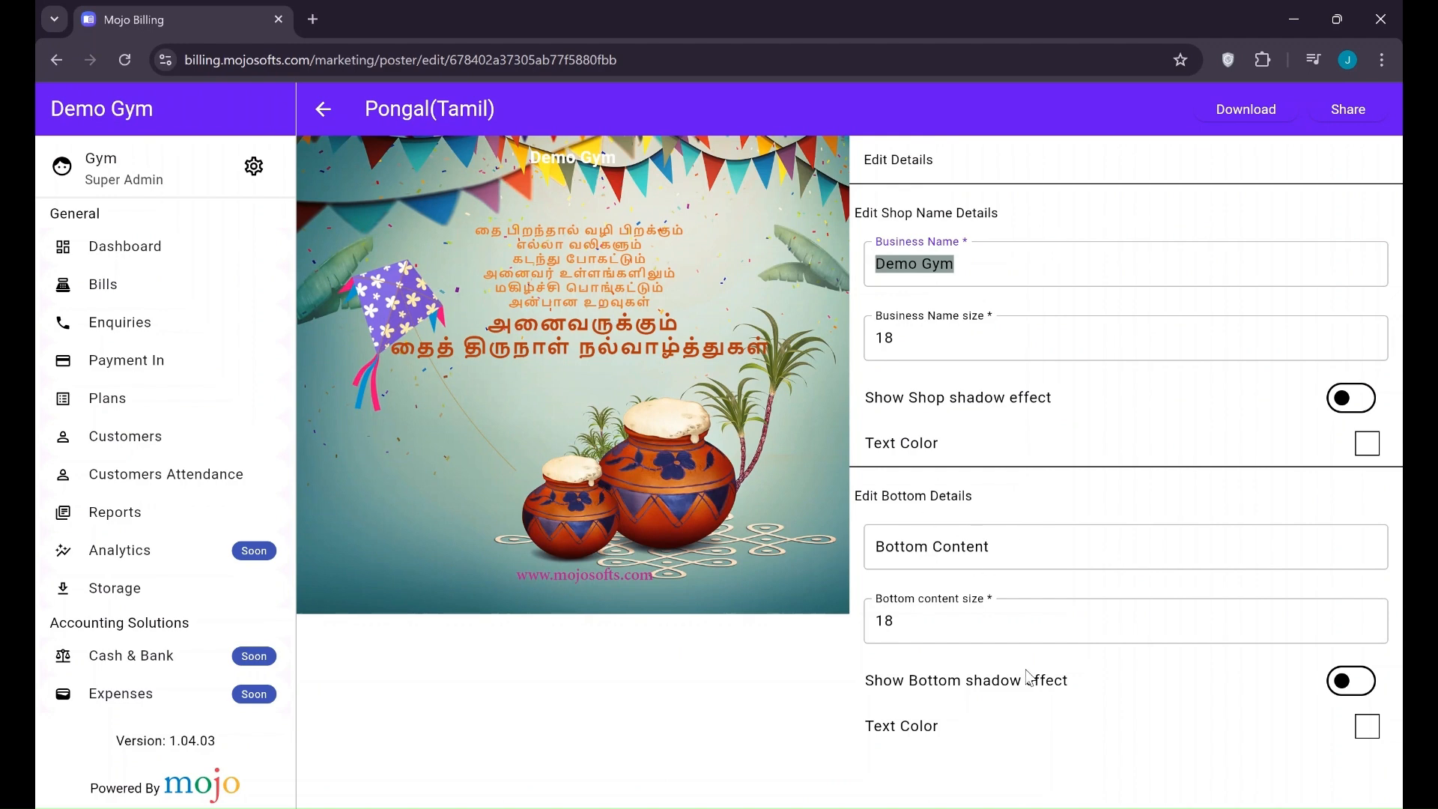
pyautogui.click(1022, 542)
pyautogui.write('asdsad')
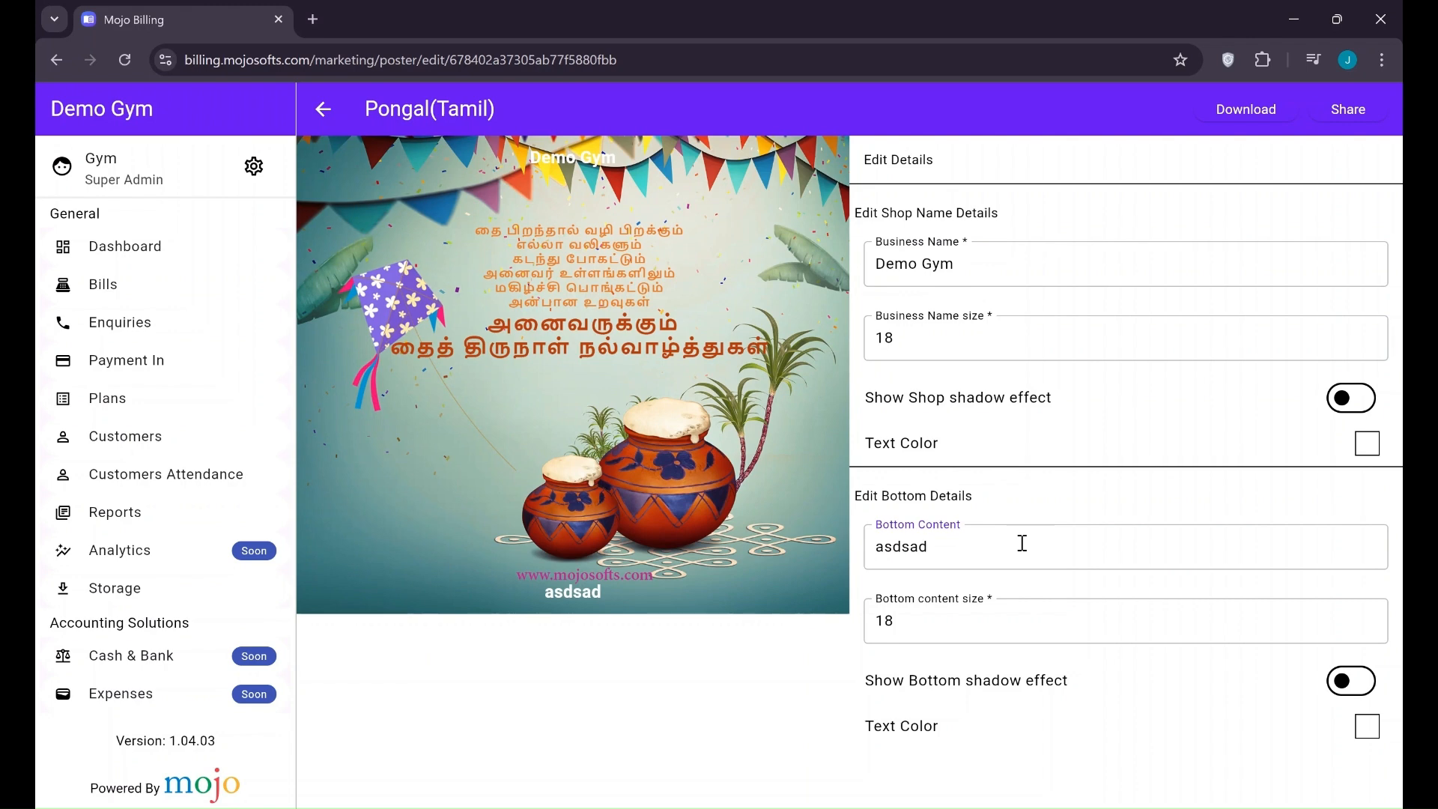
pyautogui.press('BackSpace')
pyautogui.press('BackSpace')
pyautogui.press('BackSpace')
pyautogui.press('BackSpace')
pyautogui.press('BackSpace')
pyautogui.press('BackSpace')
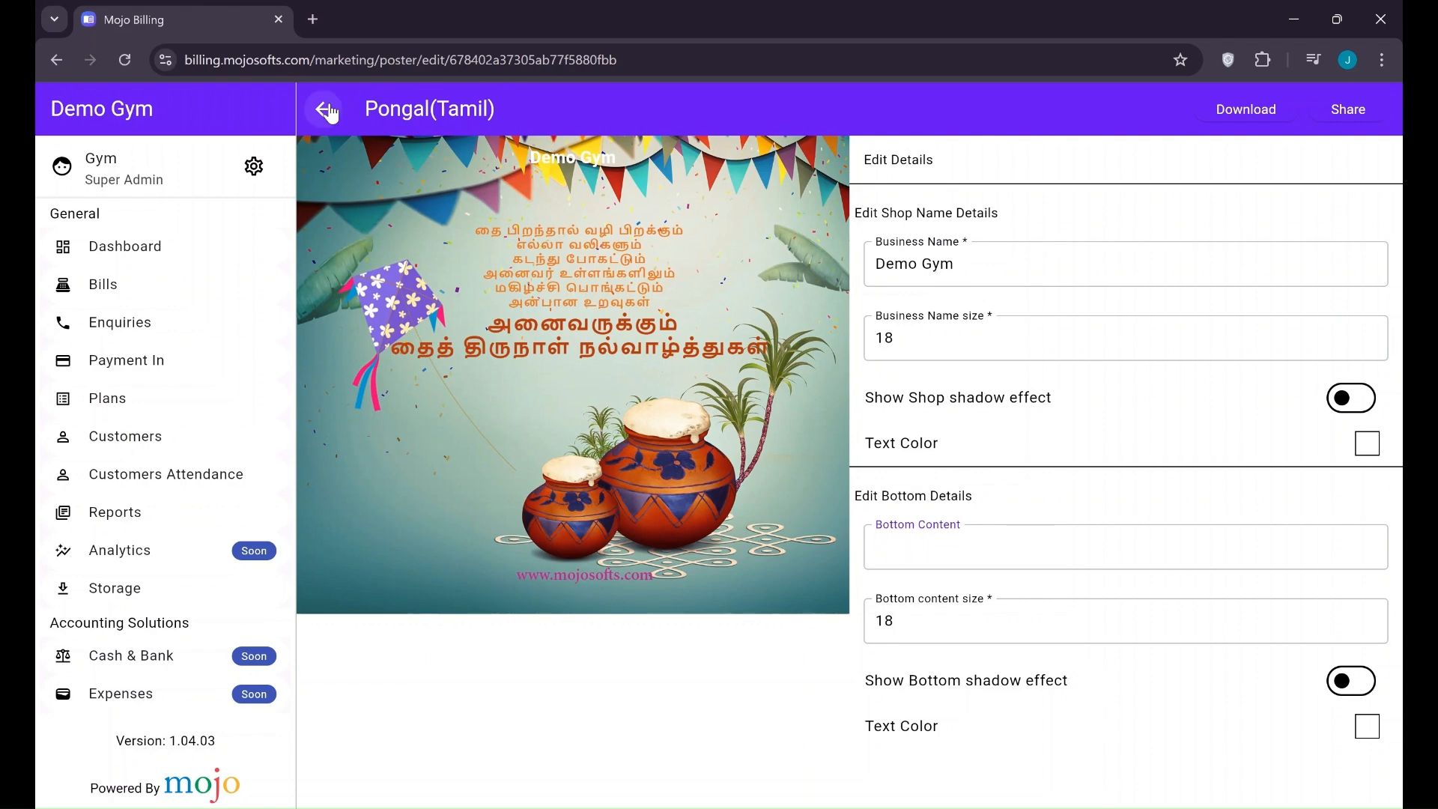
# Return to the poster gallery, browse it, and go to the SMS plans page
pyautogui.click(327, 110)
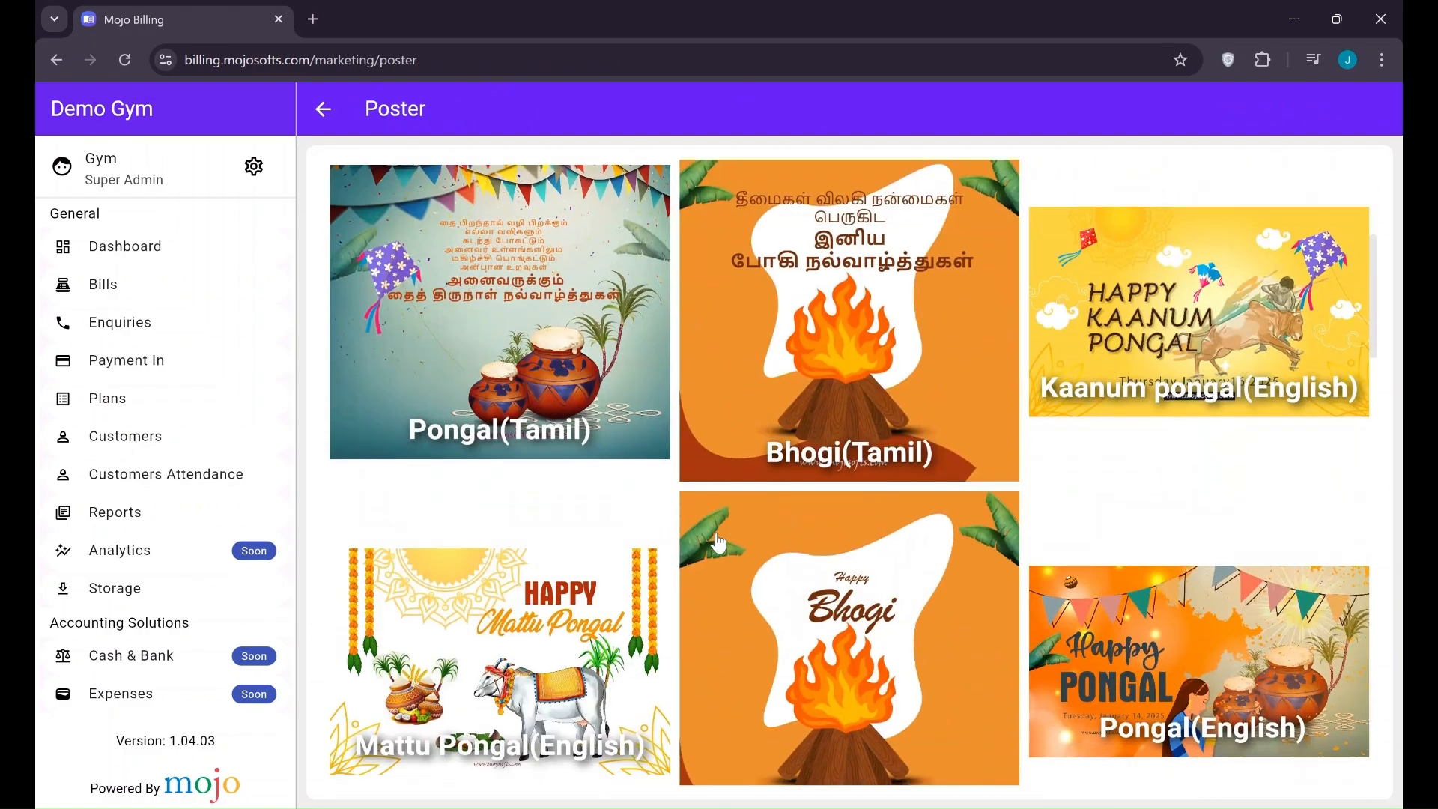
pyautogui.scroll(-6, 718, 542)
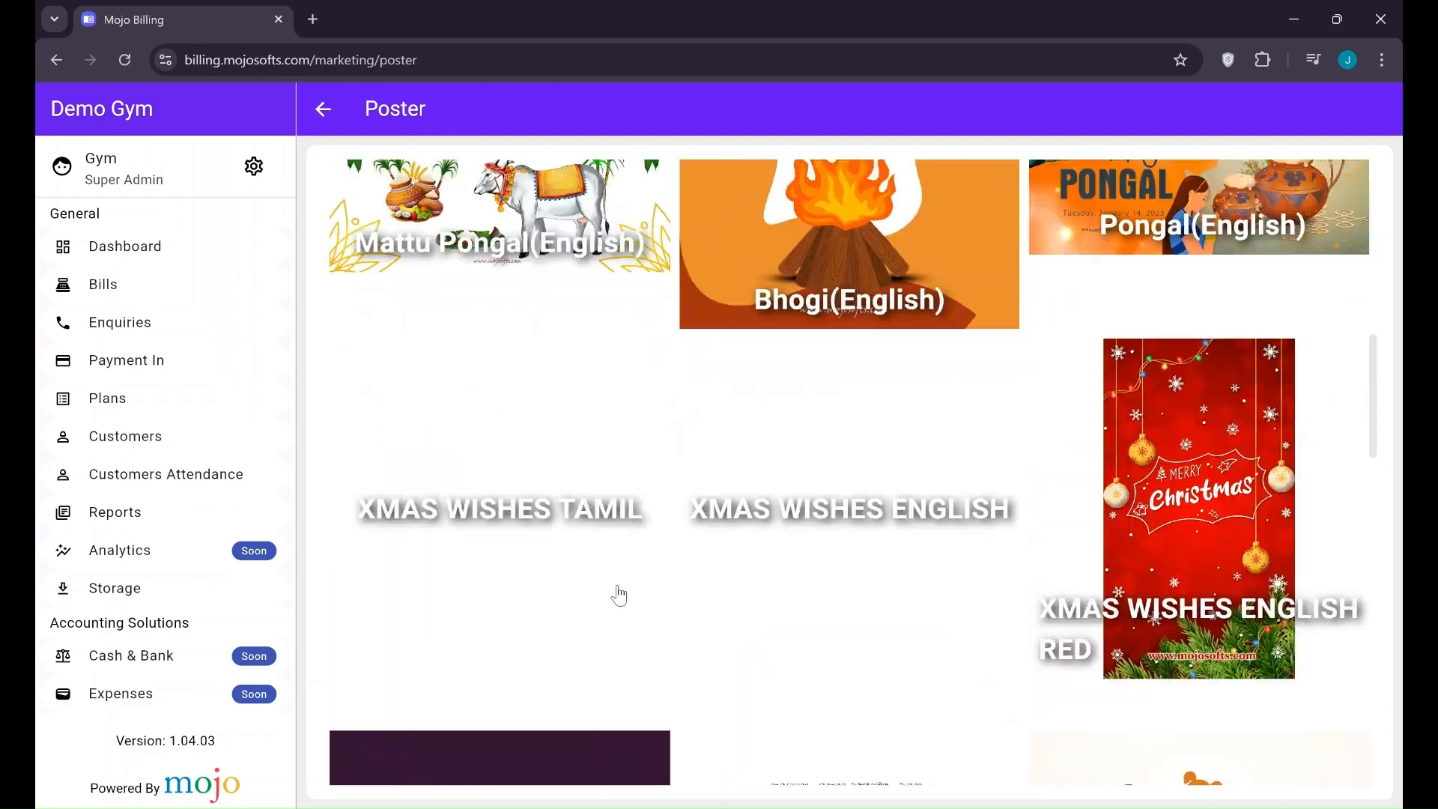
pyautogui.scroll(6, 618, 596)
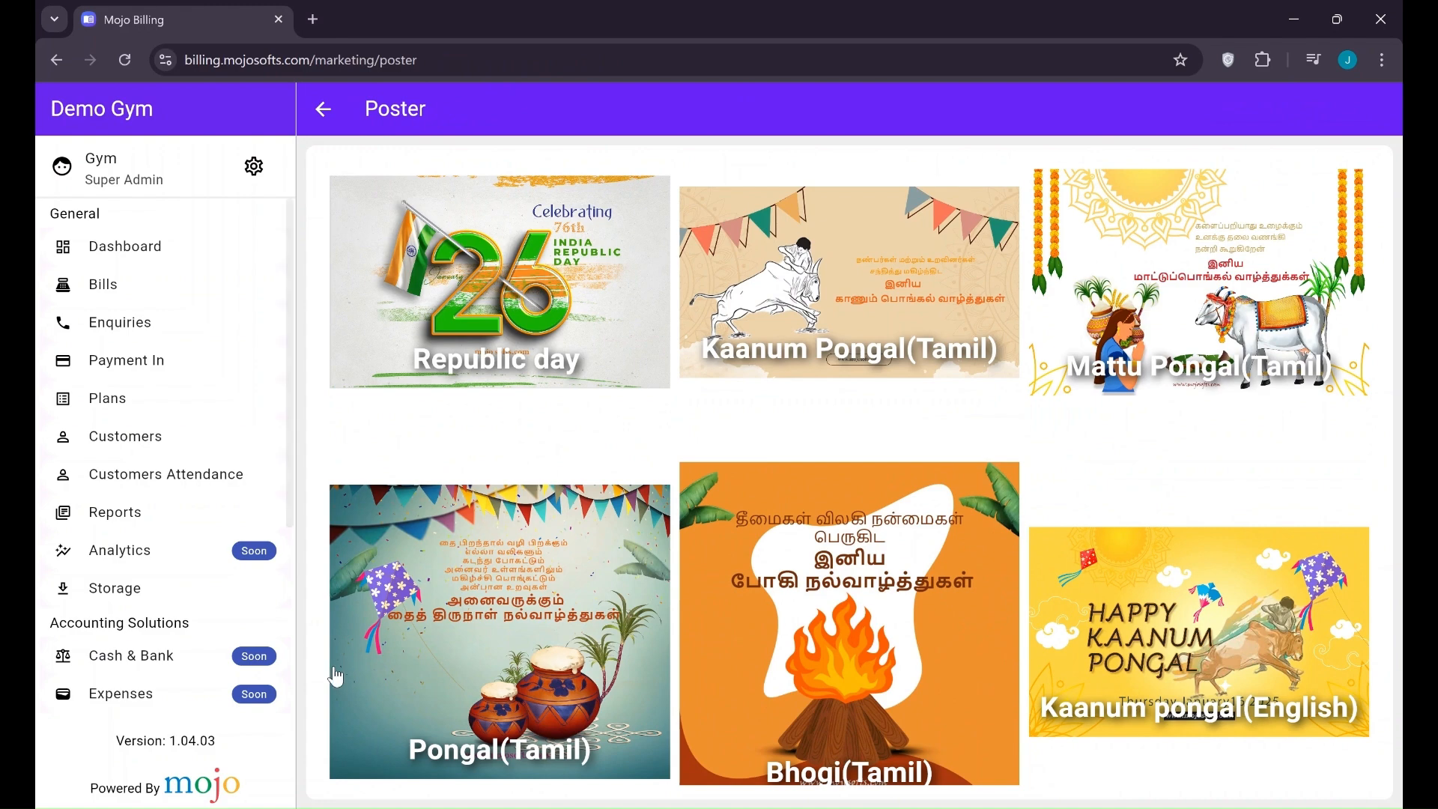
pyautogui.scroll(-4, 150, 659)
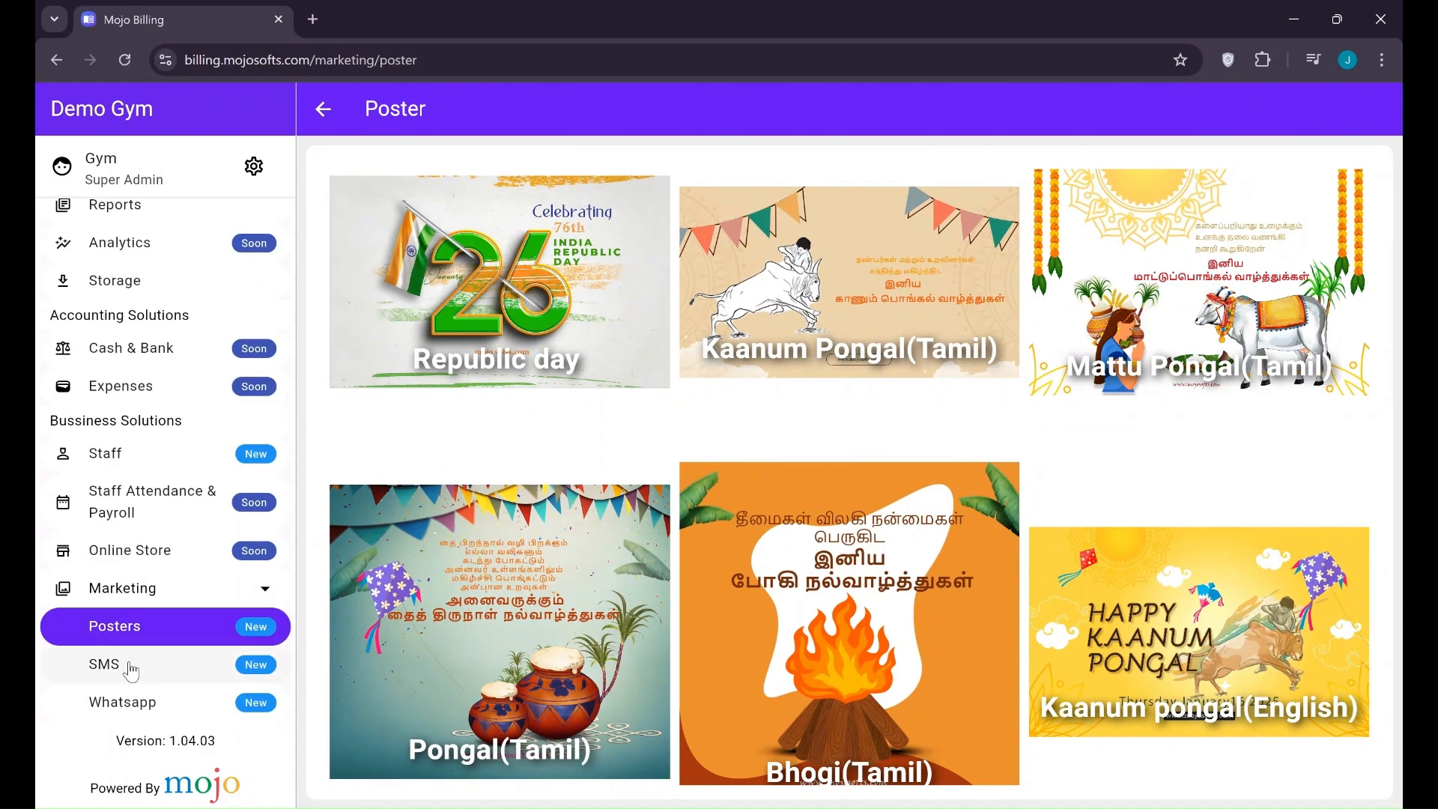
pyautogui.click(131, 666)
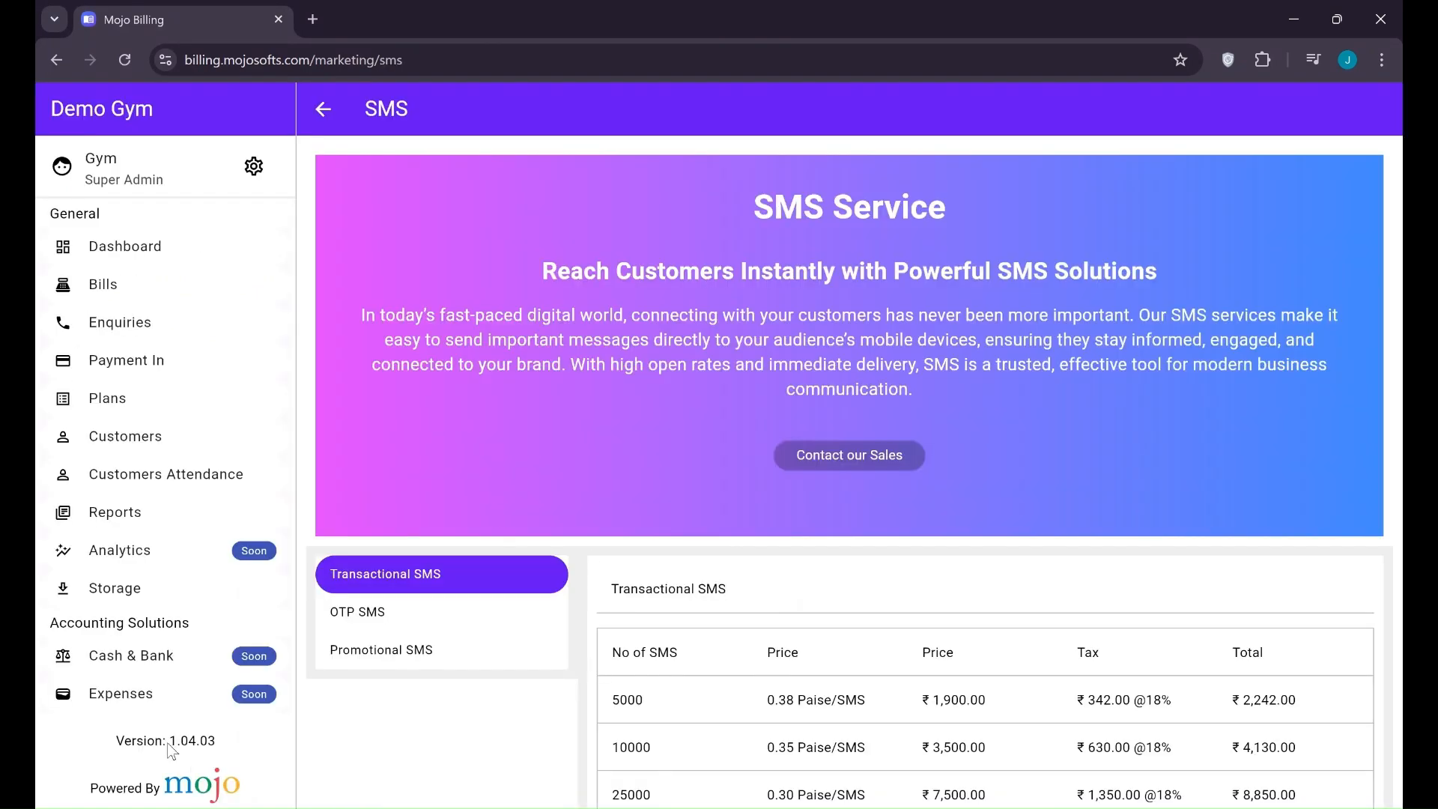
# Scroll through the Transactional SMS price tiers up to 100000 messages, then open Settings
pyautogui.scroll(-4, 168, 742)
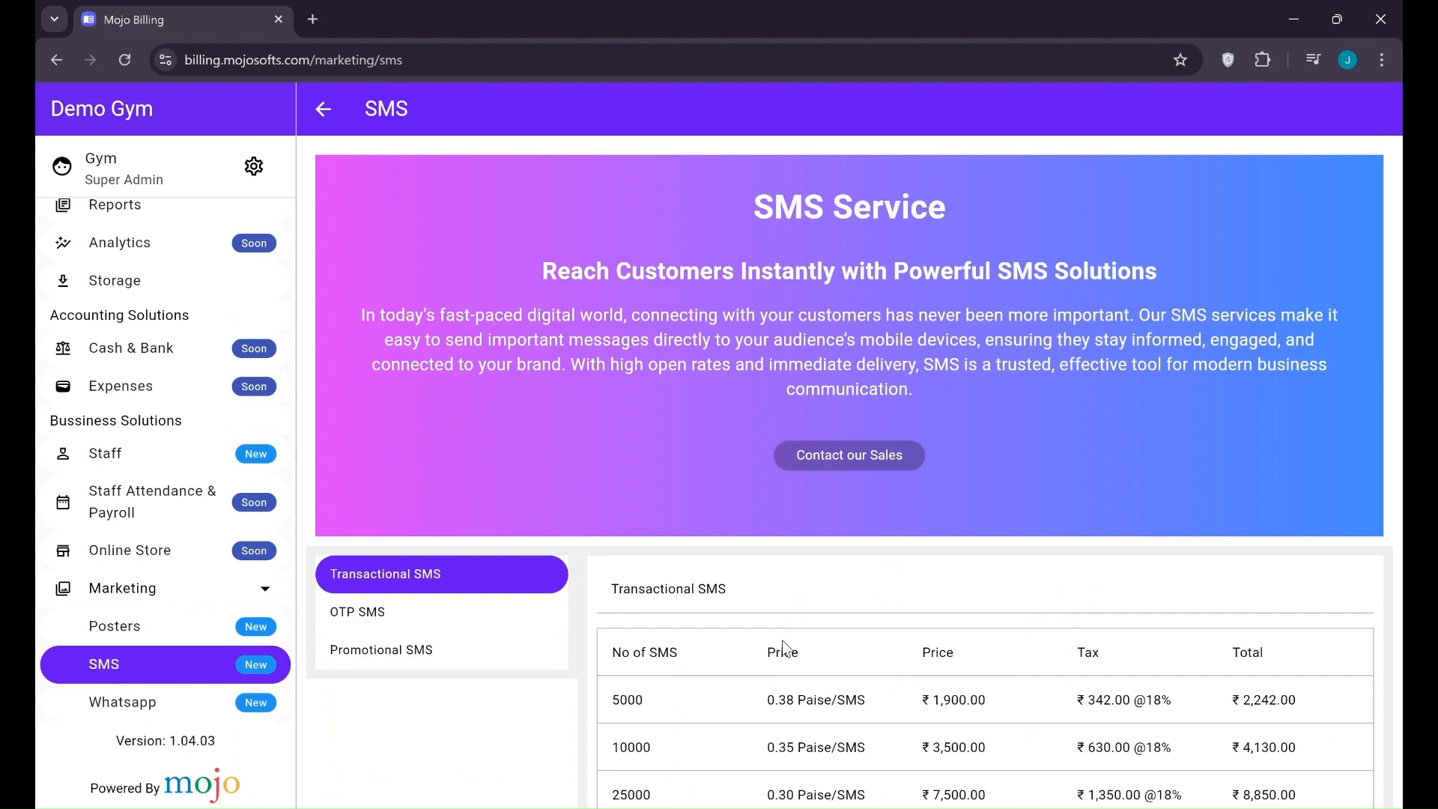
pyautogui.scroll(-3, 898, 610)
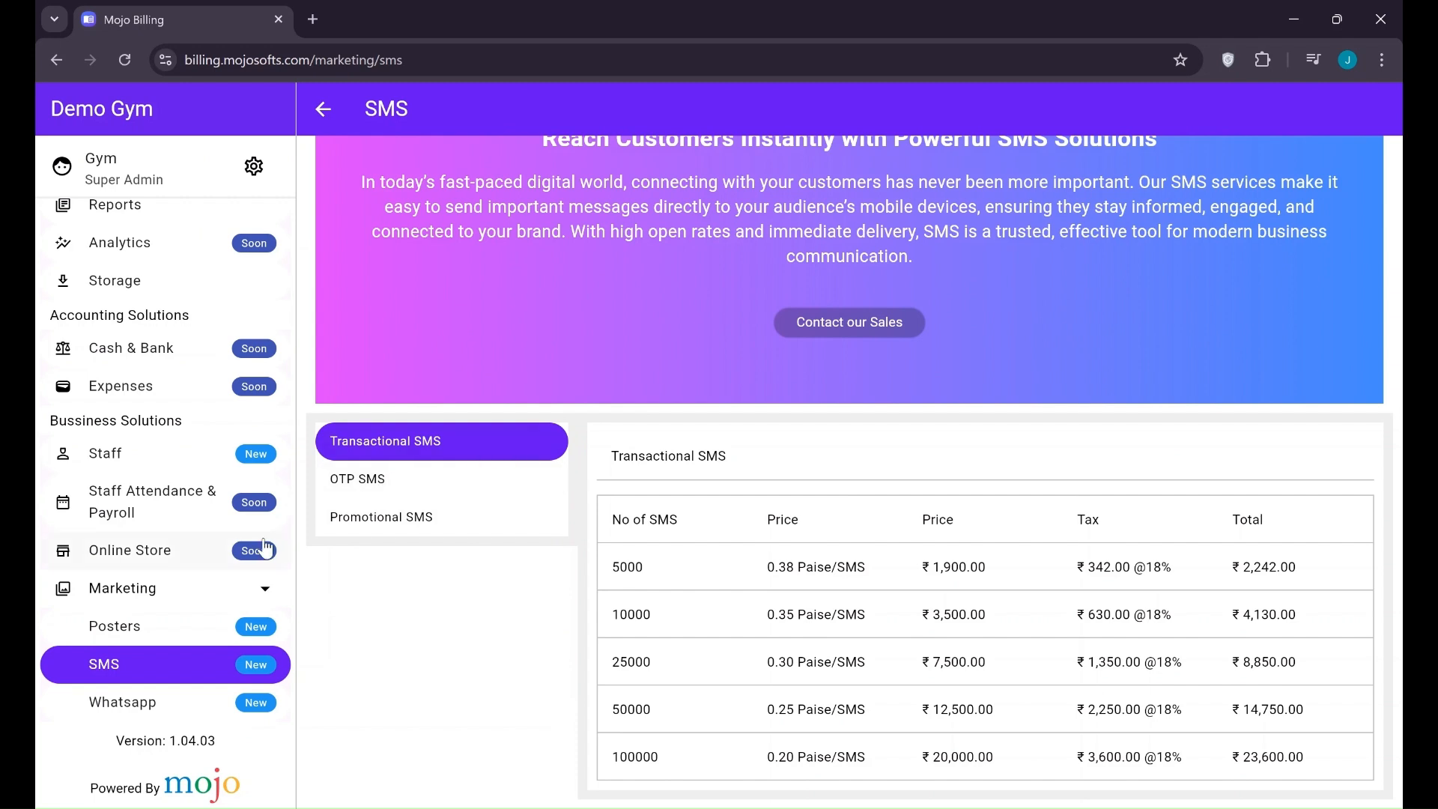
pyautogui.scroll(5, 178, 367)
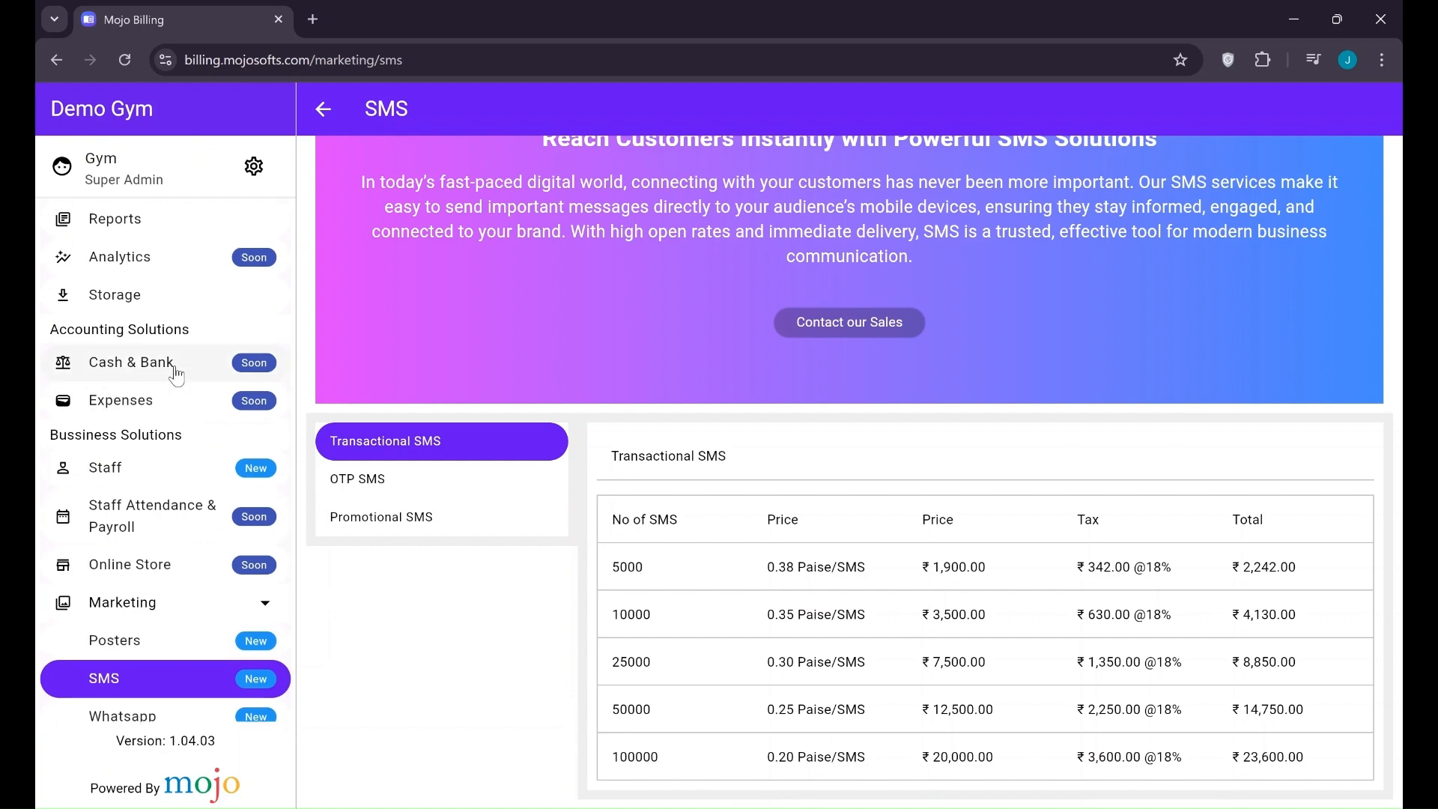
pyautogui.click(252, 168)
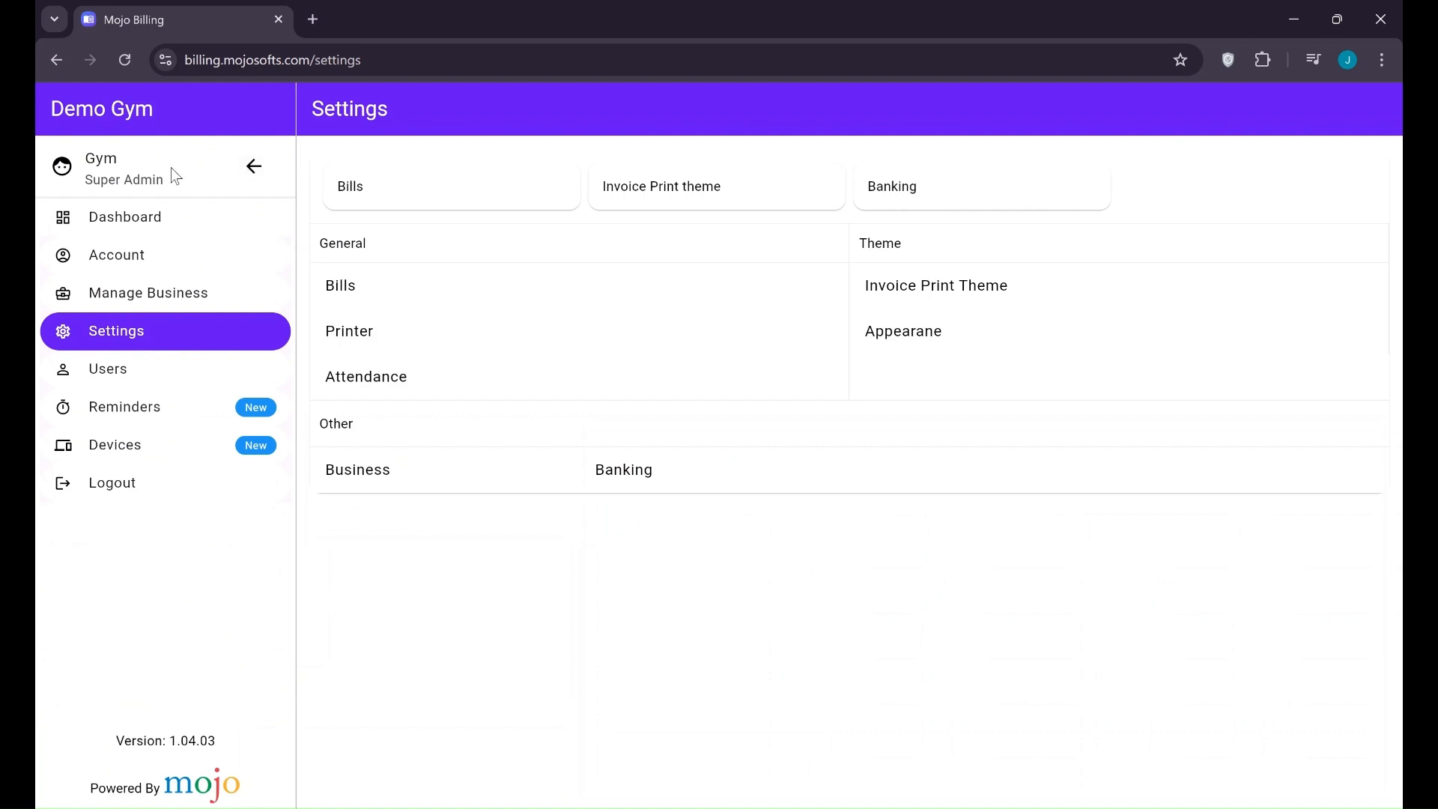
# Glance at the dashboard and the bills list, then return to the Settings page
pyautogui.click(250, 167)
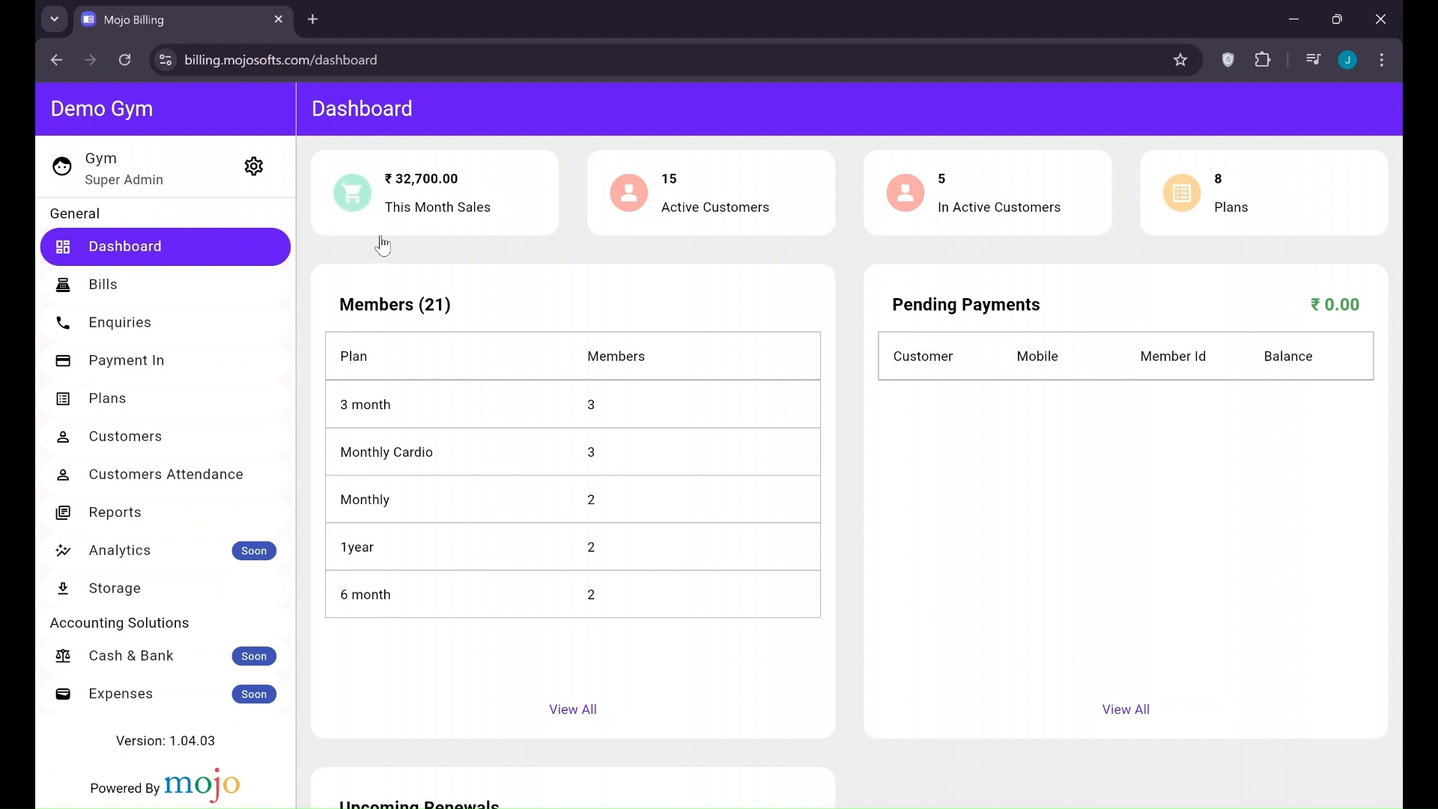
pyautogui.click(128, 291)
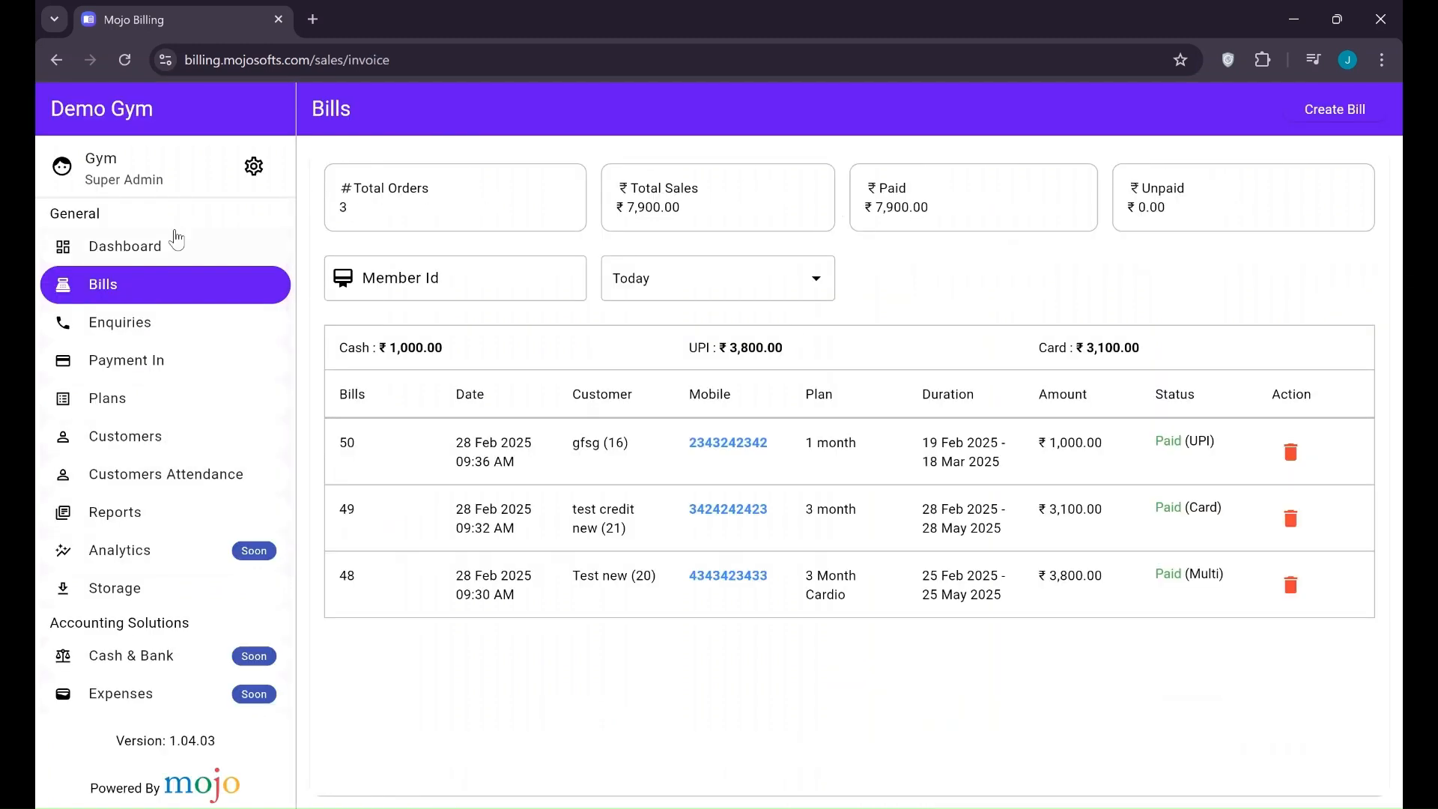
pyautogui.click(242, 182)
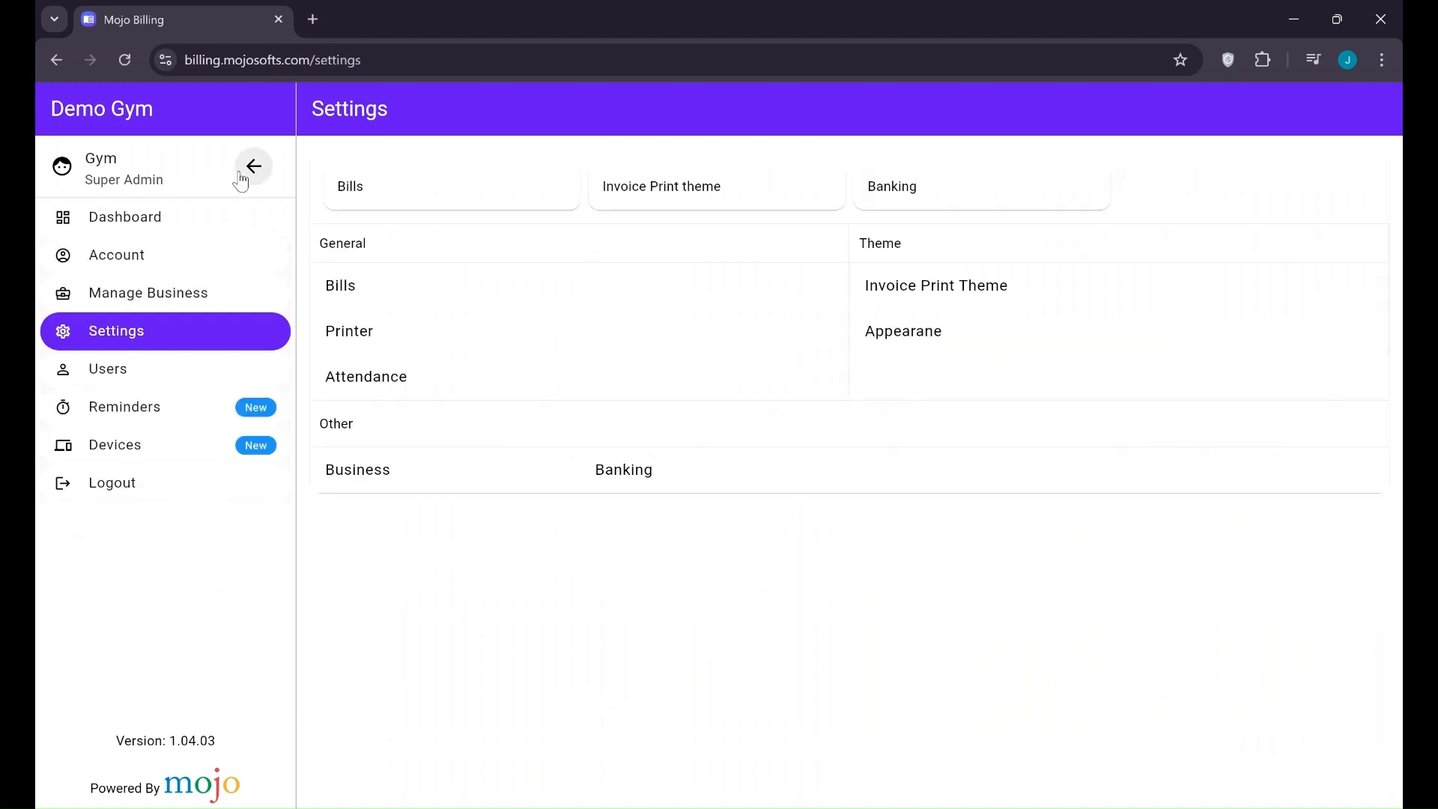
# View the users list and the new-user form's Role options without choosing a role
pyautogui.click(98, 382)
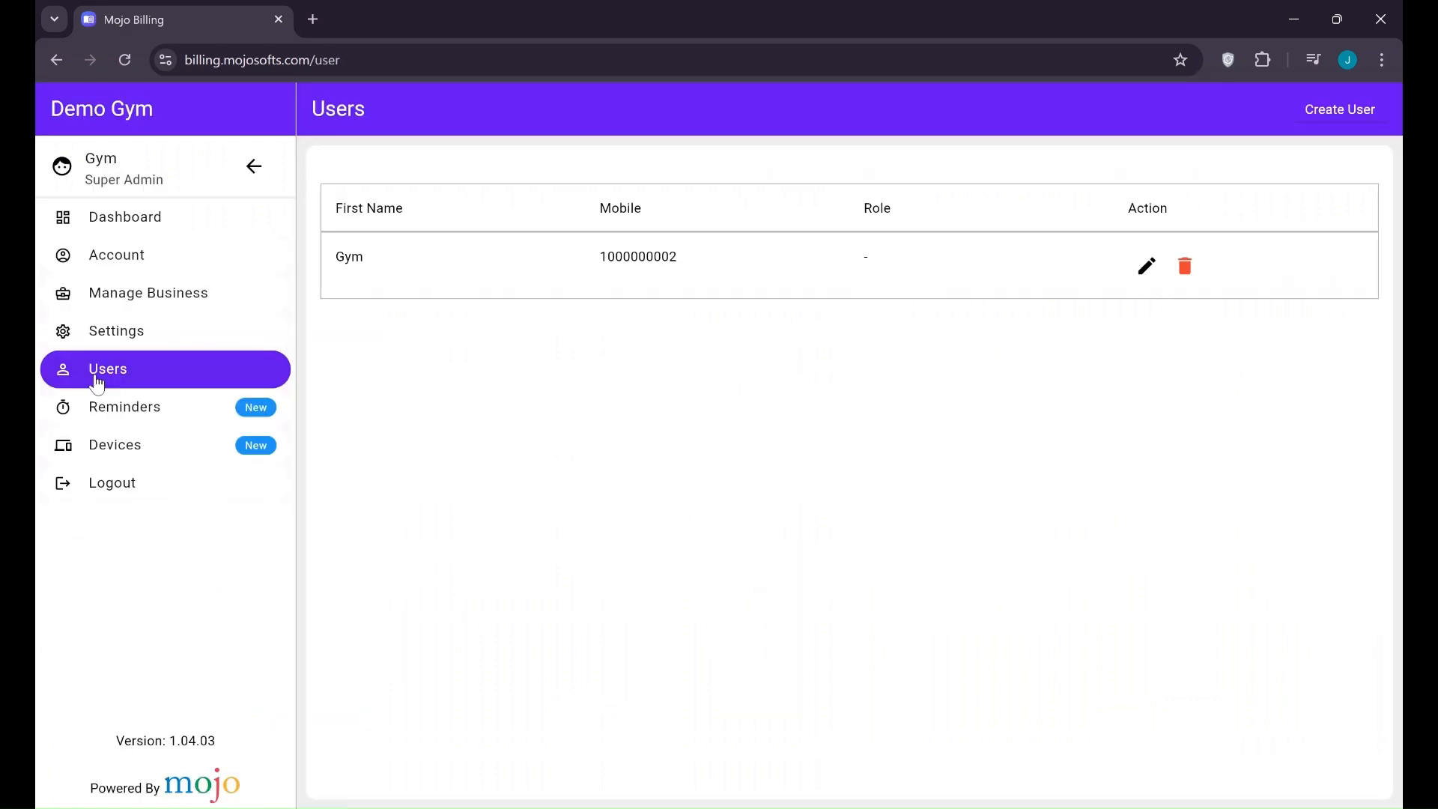
pyautogui.click(1323, 128)
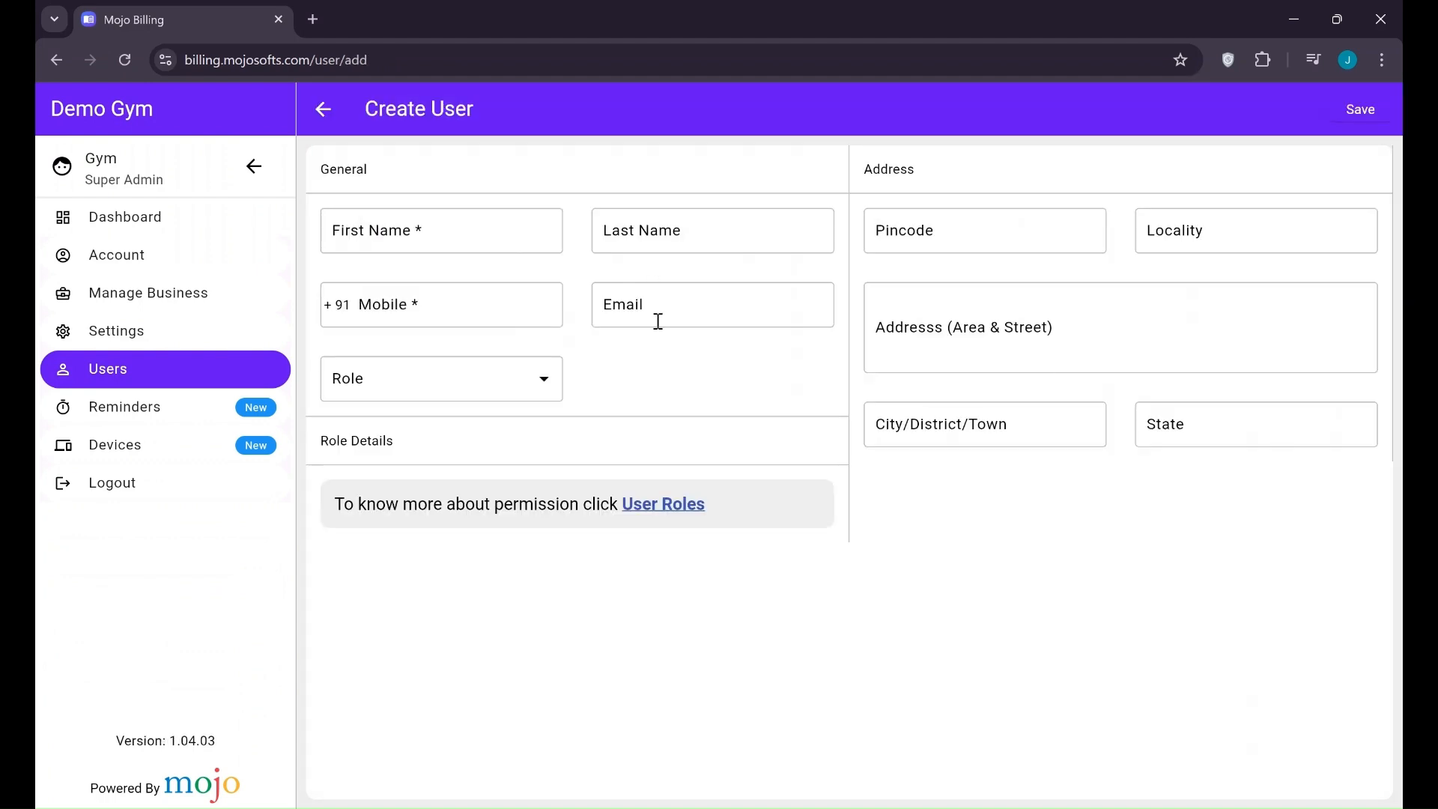
pyautogui.click(418, 389)
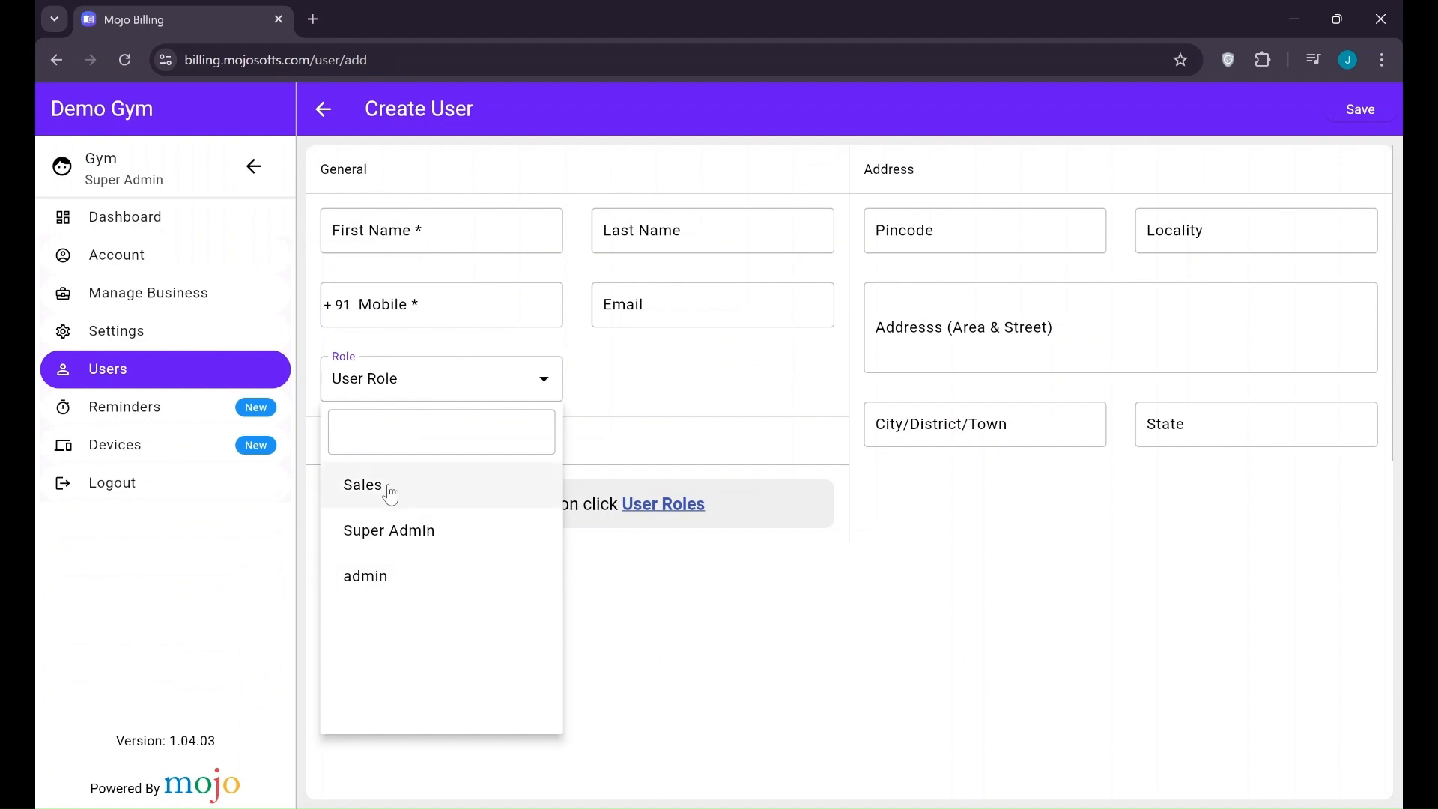
pyautogui.click(645, 427)
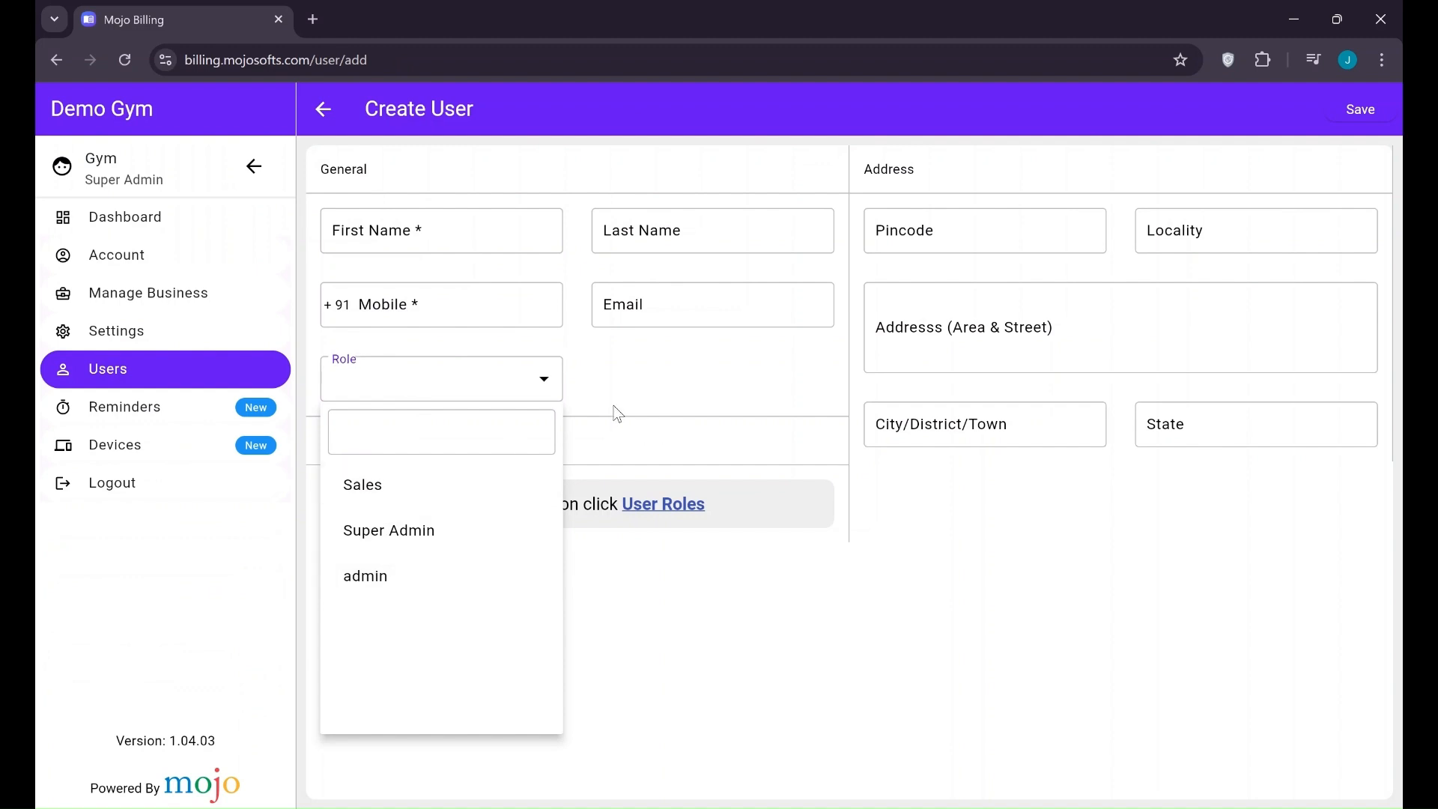
# Look over the dashboard, bills and customers lists, then open Settings
pyautogui.click(223, 229)
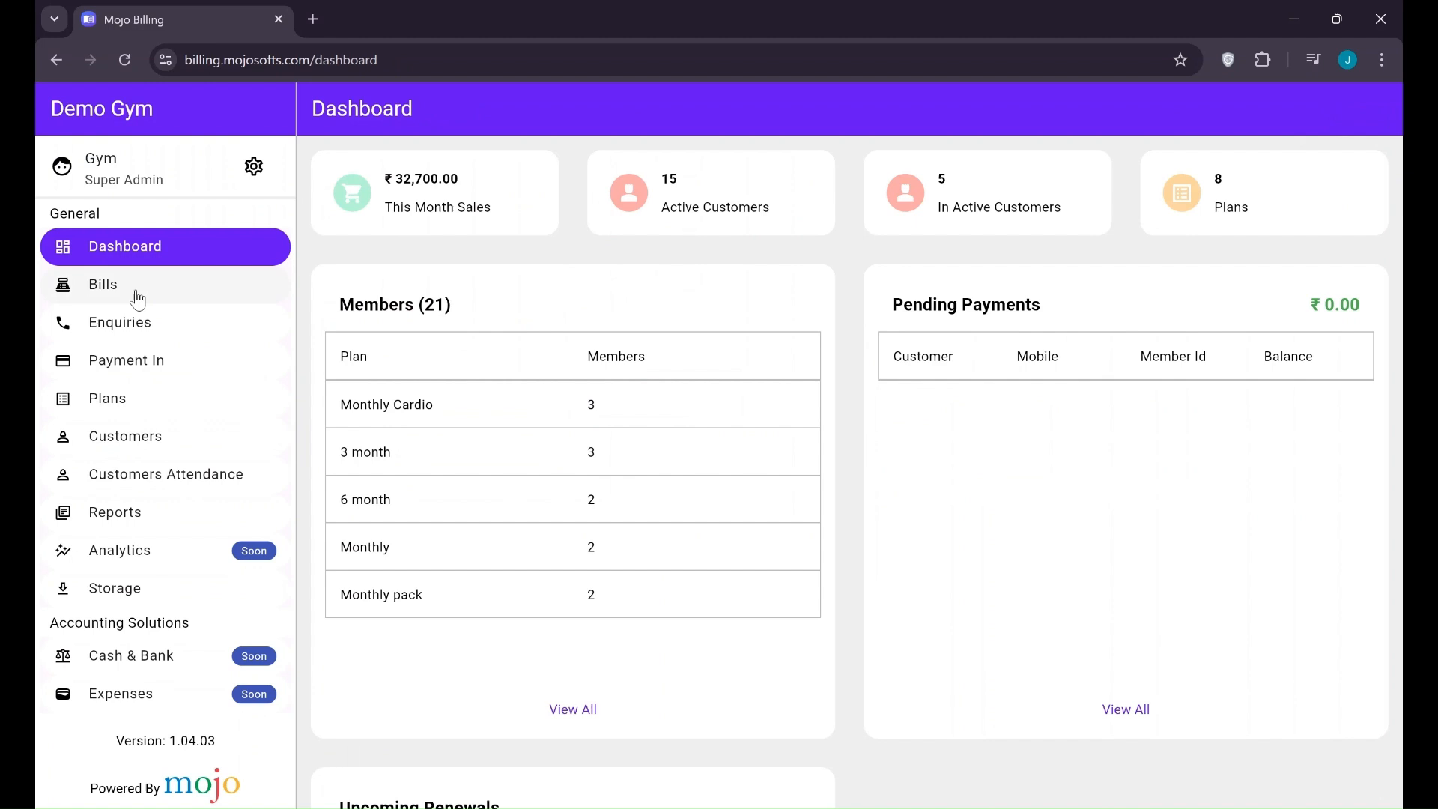
pyautogui.click(136, 300)
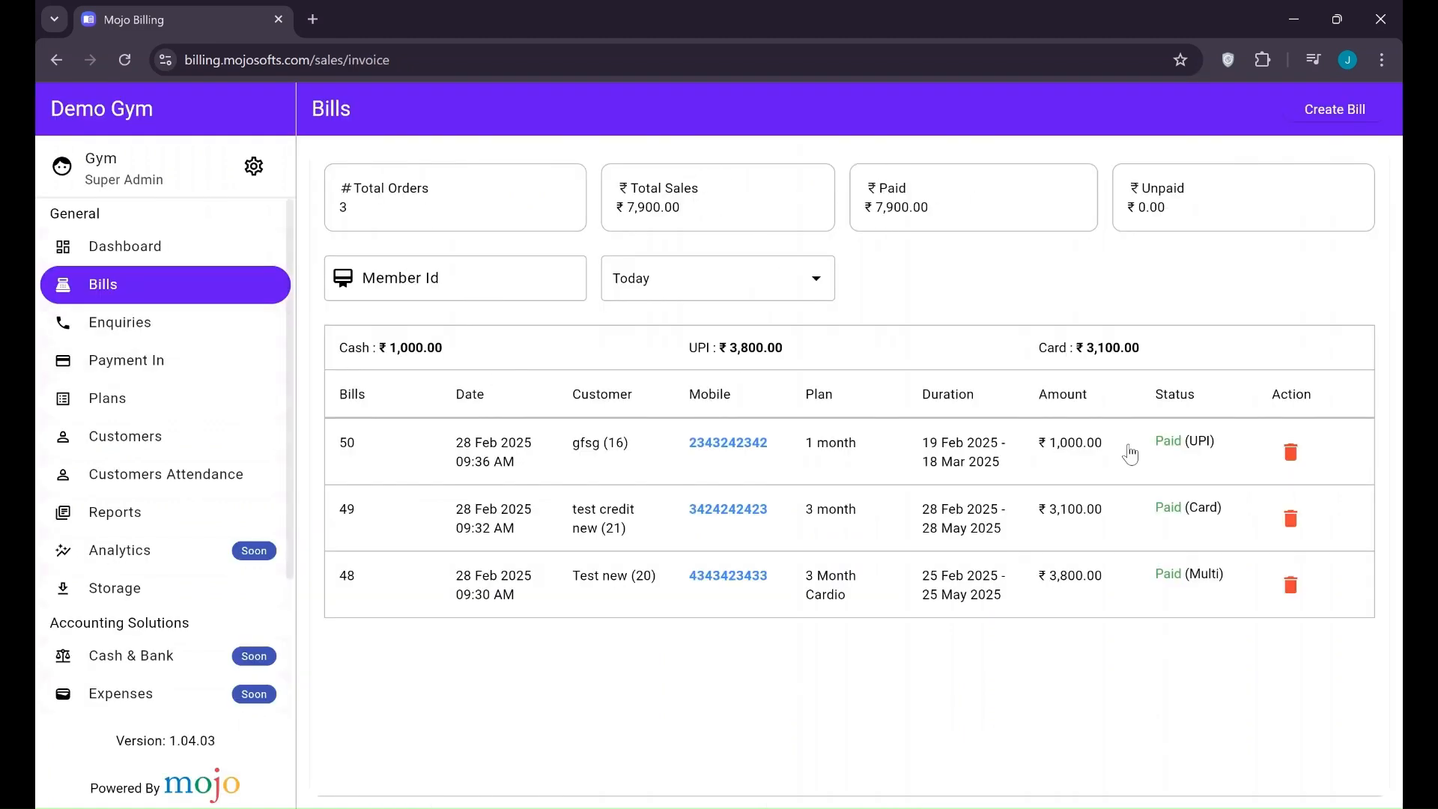
pyautogui.click(234, 430)
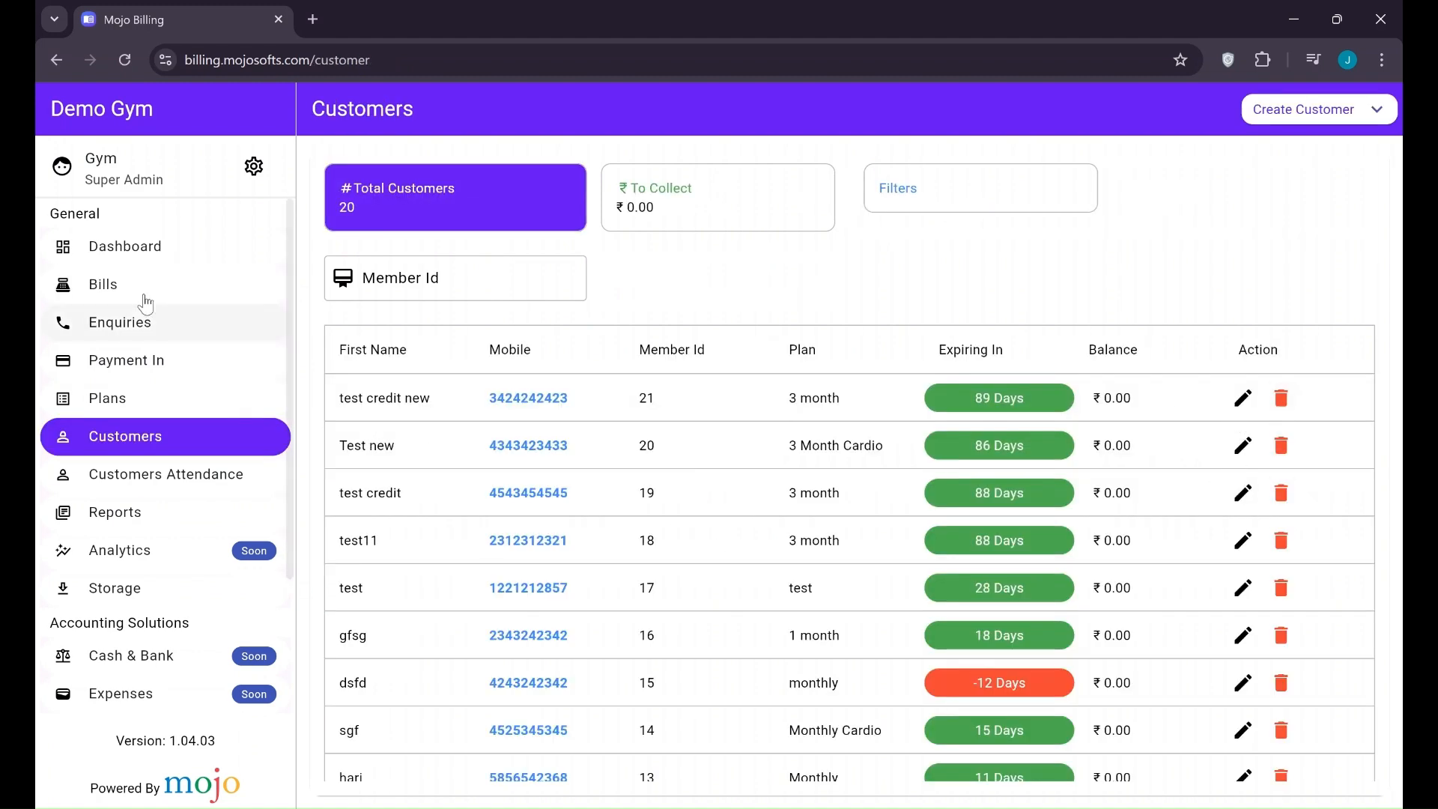
pyautogui.click(129, 245)
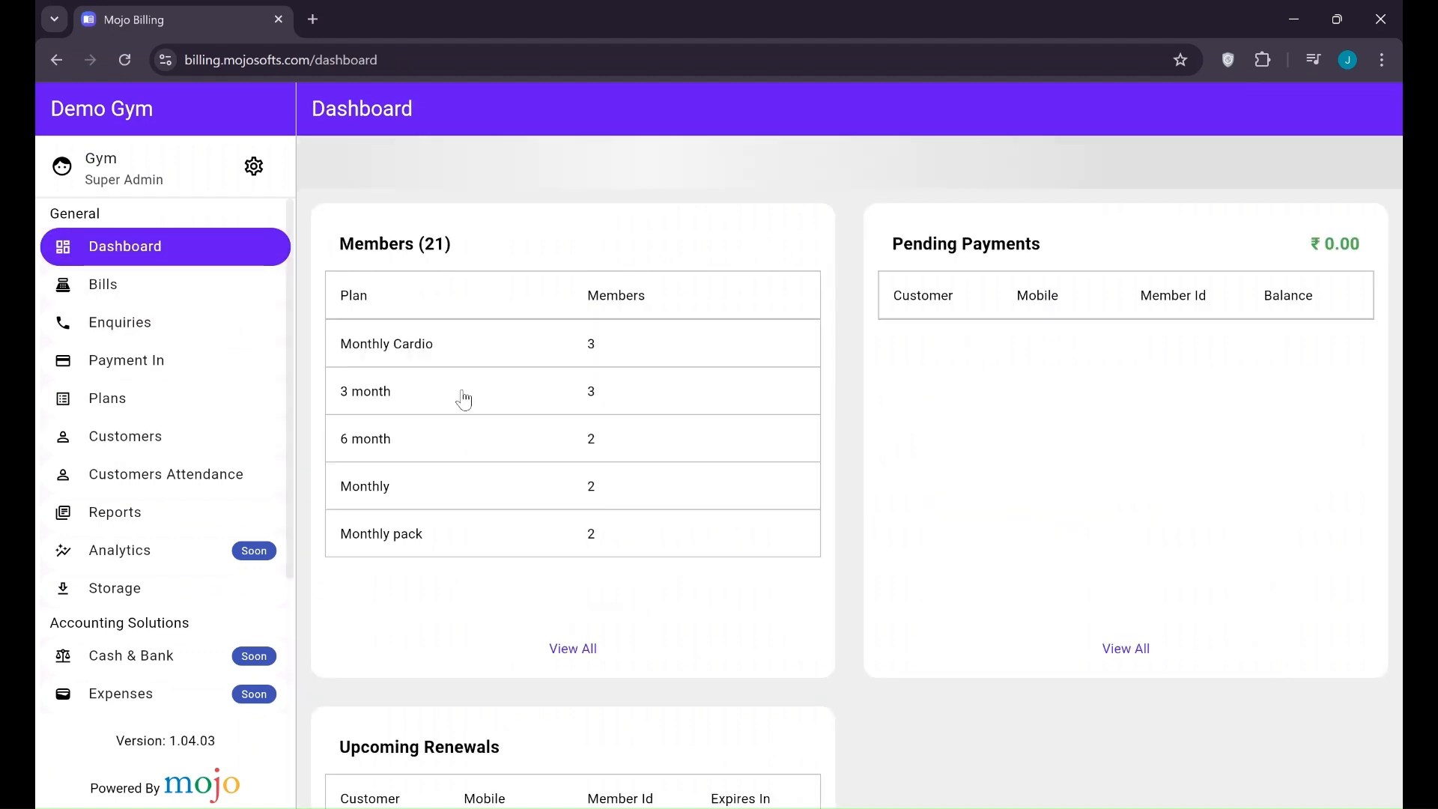
pyautogui.click(253, 164)
# Review the Demo Gym business details and the account's linked devices, then open Invoice Print Theme
pyautogui.click(150, 292)
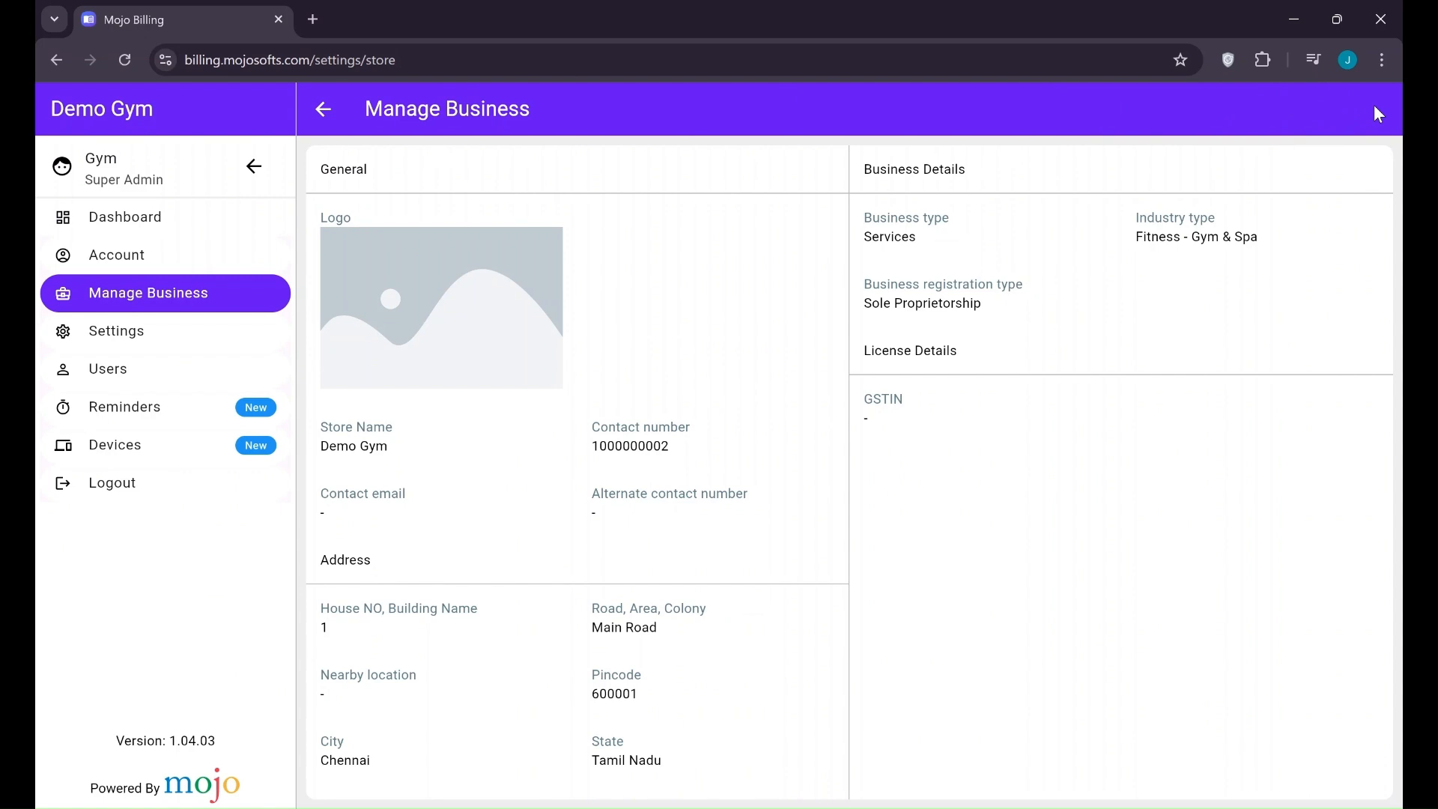
pyautogui.click(147, 324)
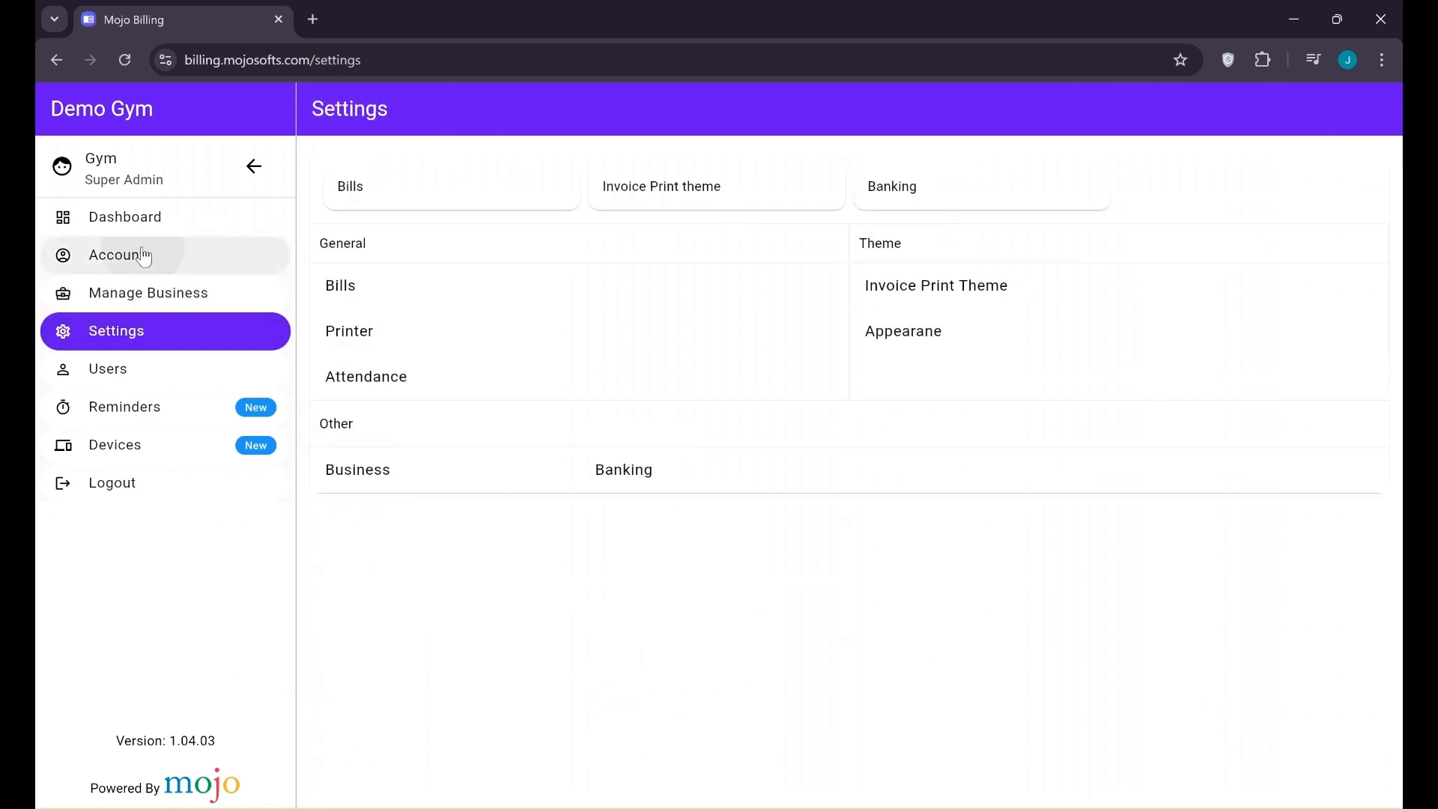
pyautogui.click(144, 256)
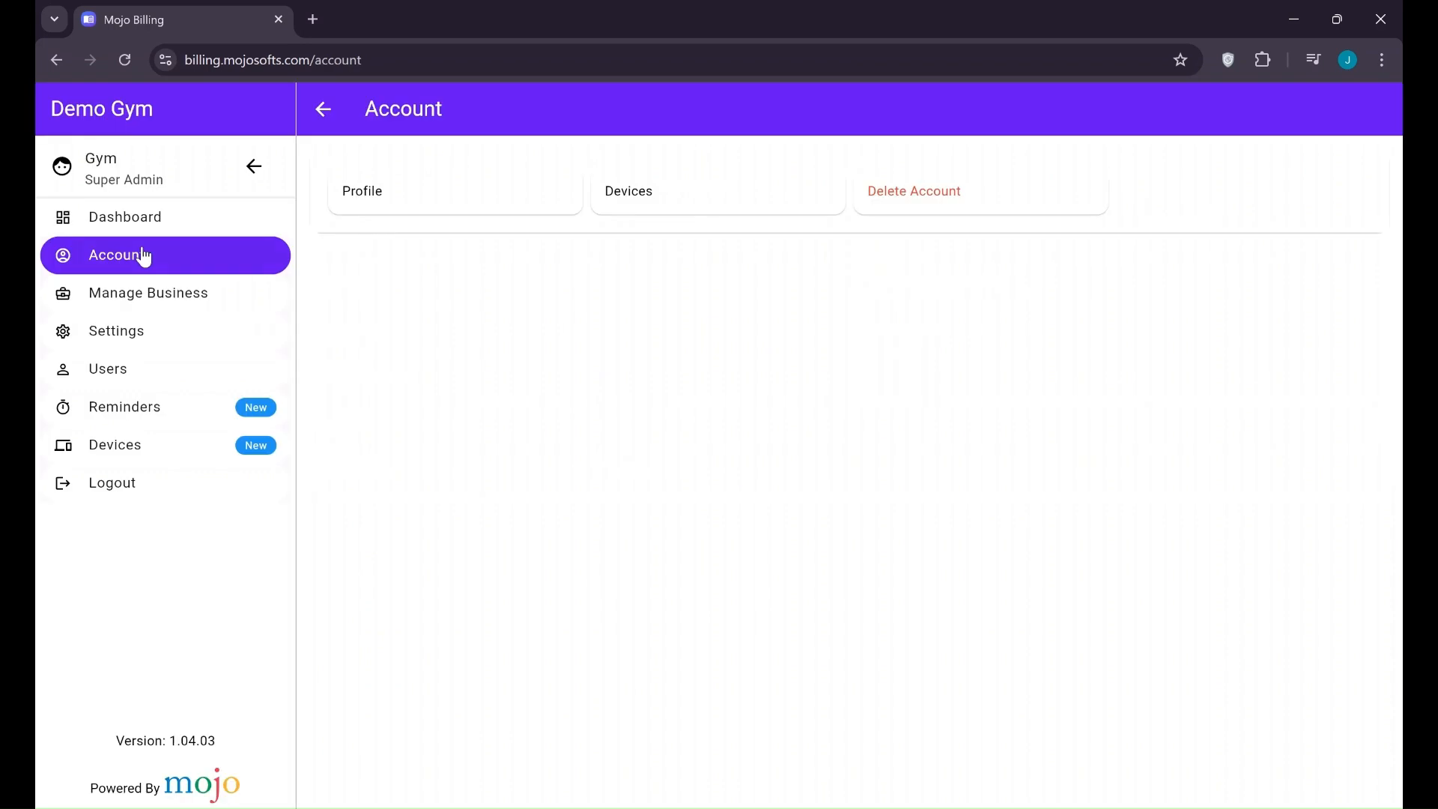
pyautogui.click(689, 201)
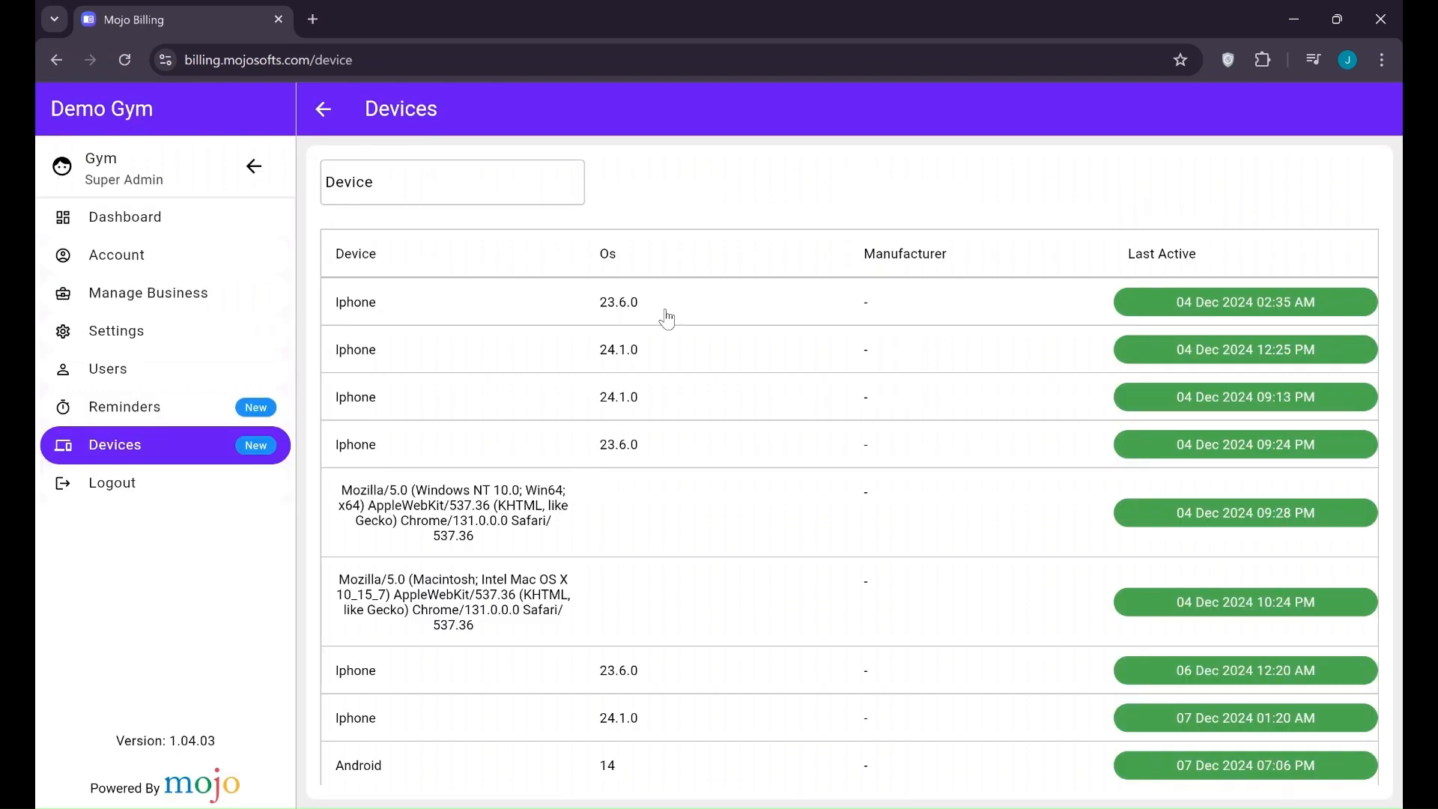
pyautogui.click(153, 251)
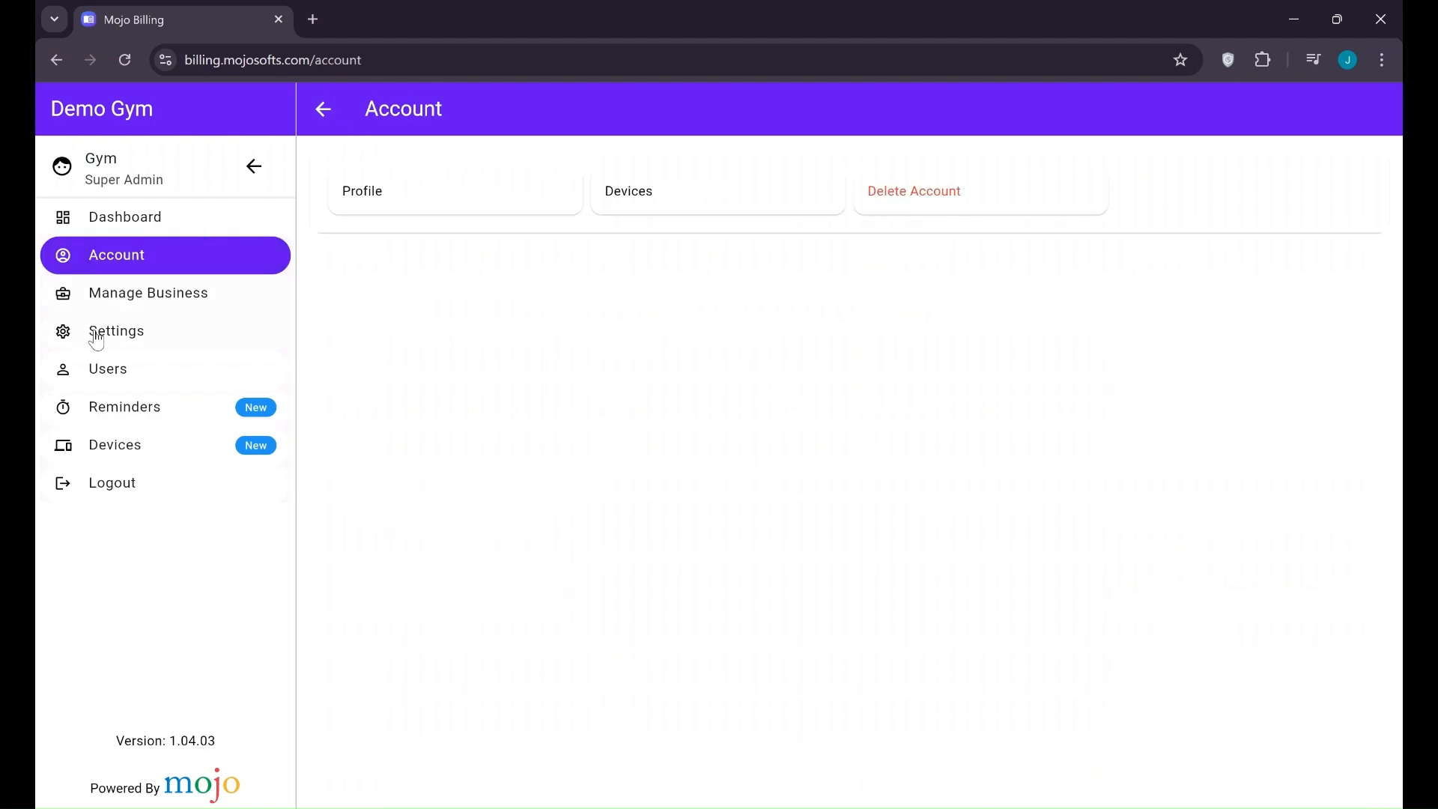
pyautogui.click(93, 301)
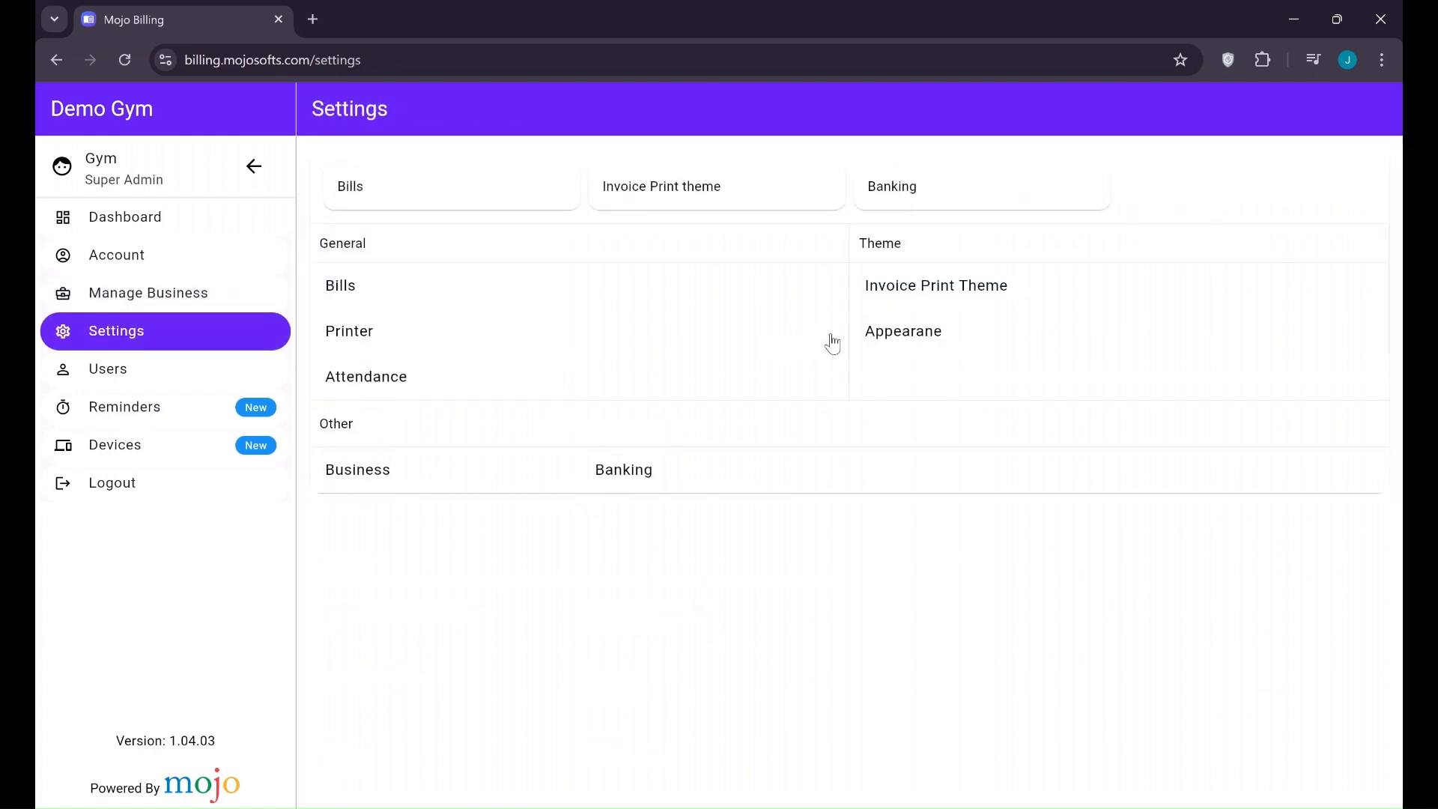
pyautogui.click(919, 292)
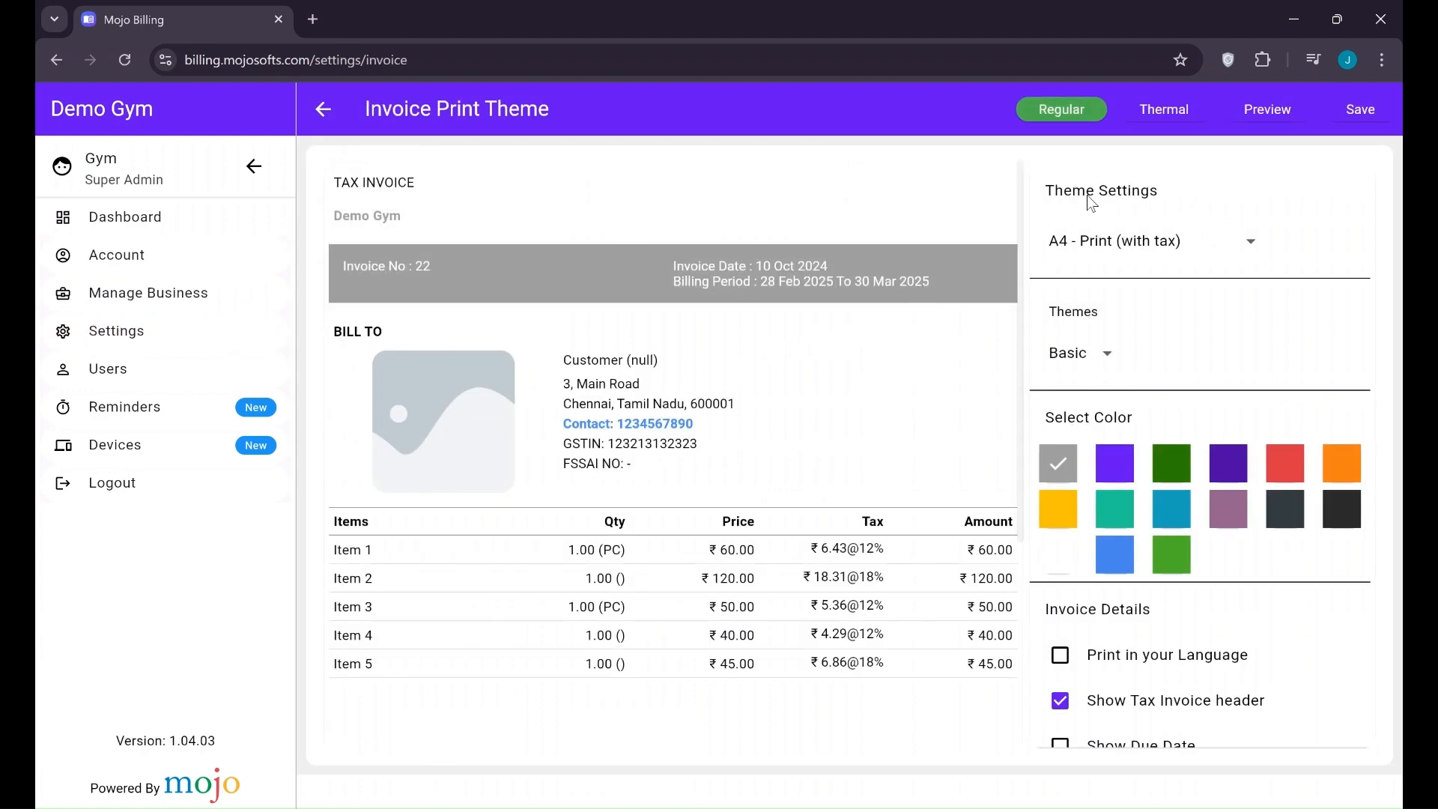
# Switch the invoice print theme to Simple, keeping the colour grey after trying purple and green
pyautogui.click(1145, 257)
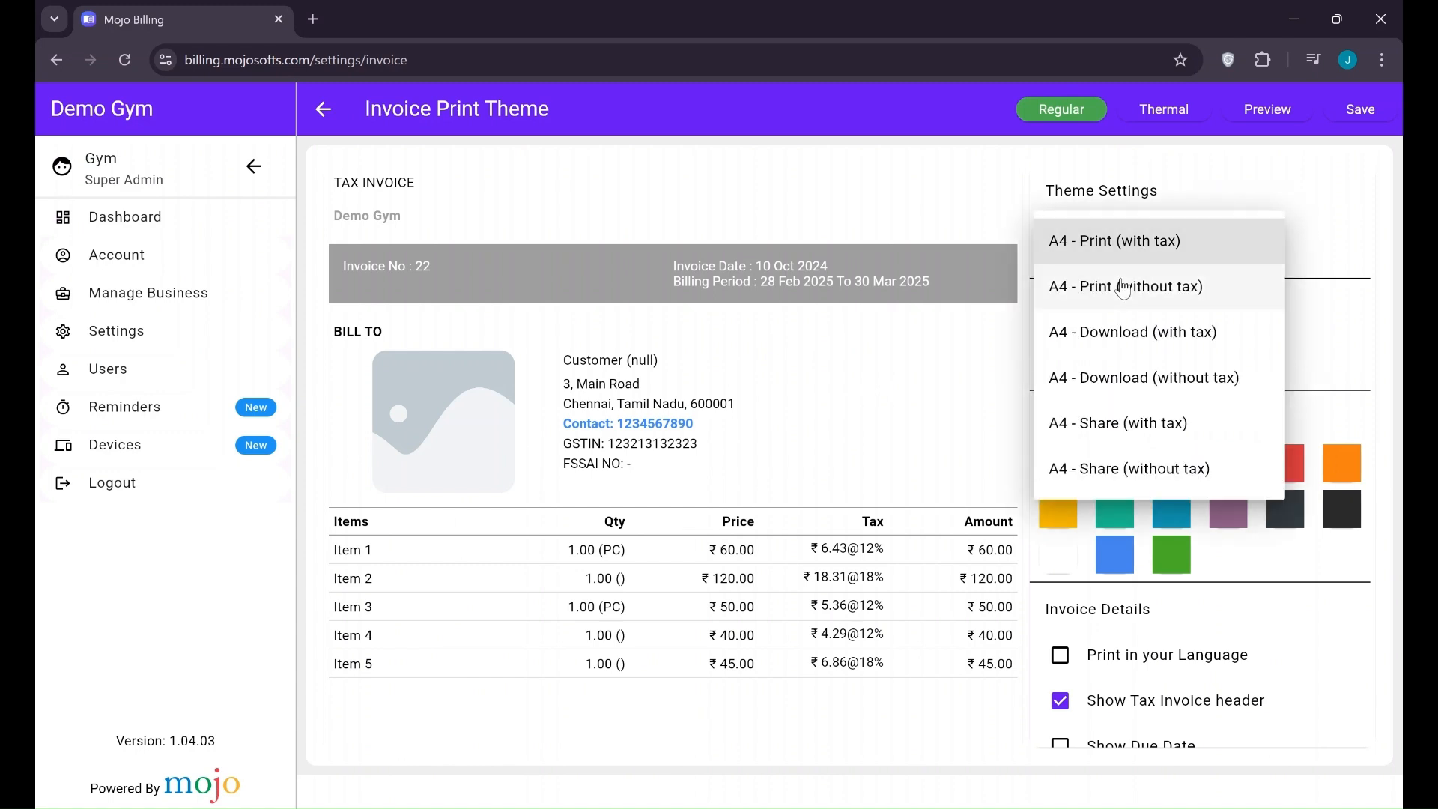
pyautogui.click(1347, 255)
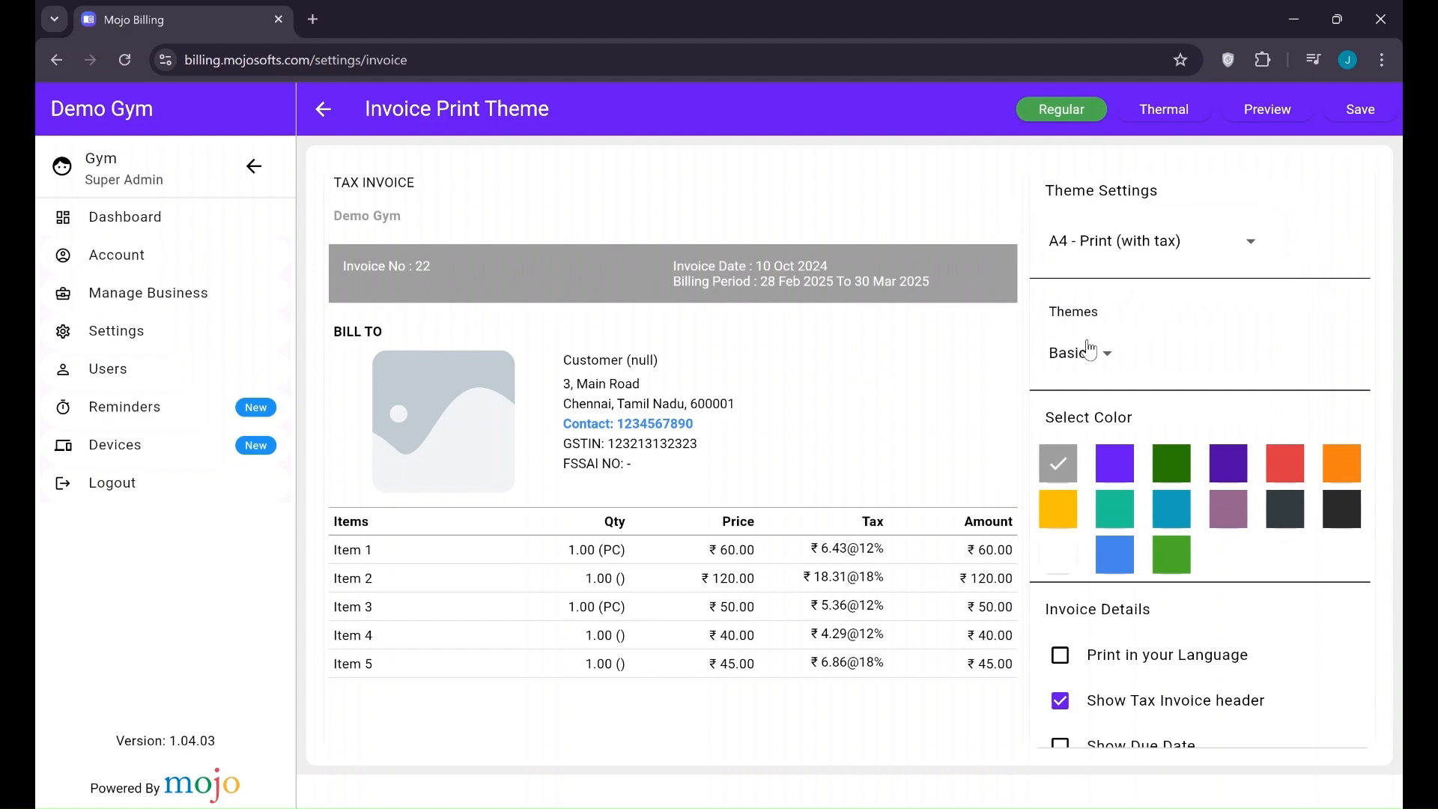
pyautogui.click(1091, 353)
pyautogui.click(1109, 394)
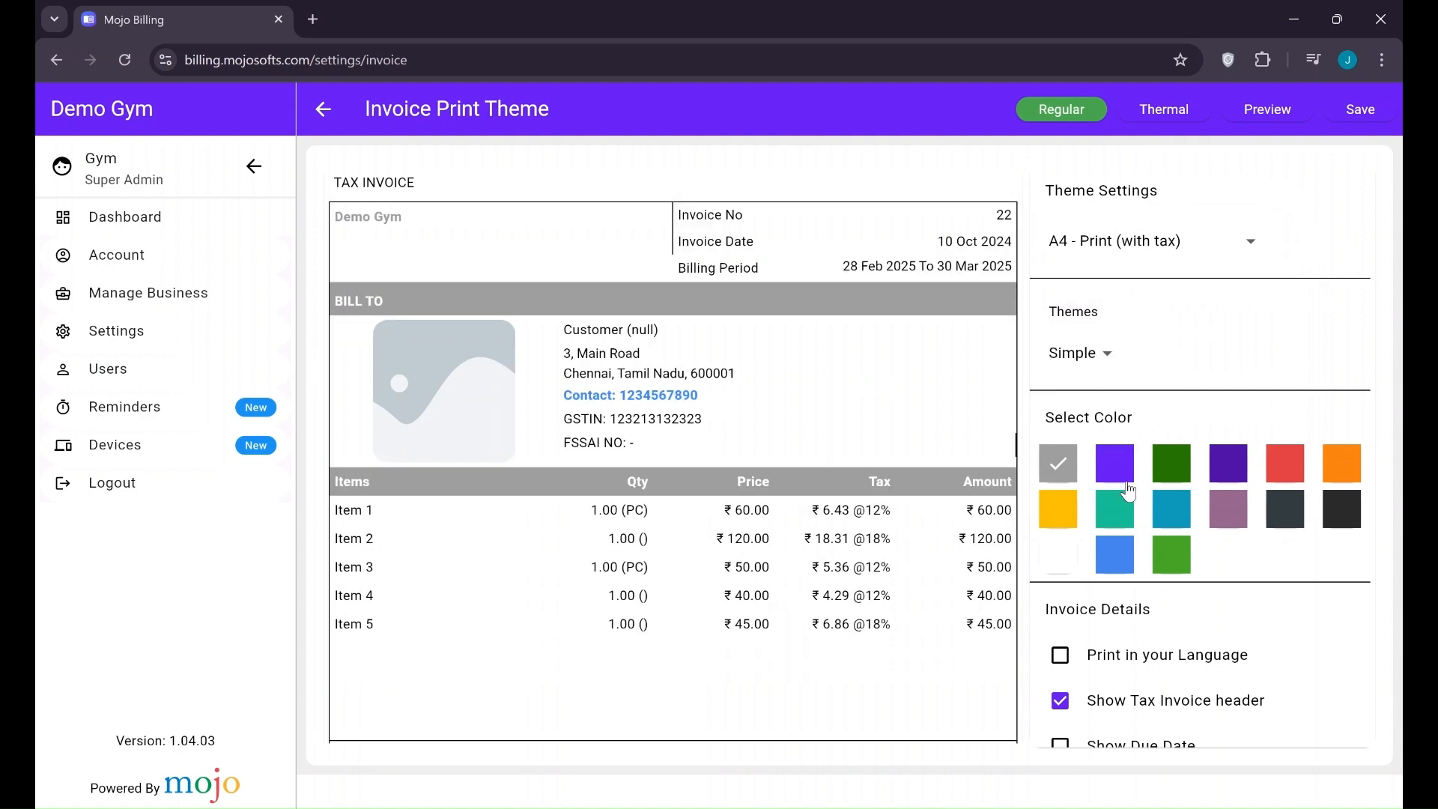
pyautogui.click(1116, 468)
pyautogui.click(1160, 479)
pyautogui.click(1114, 468)
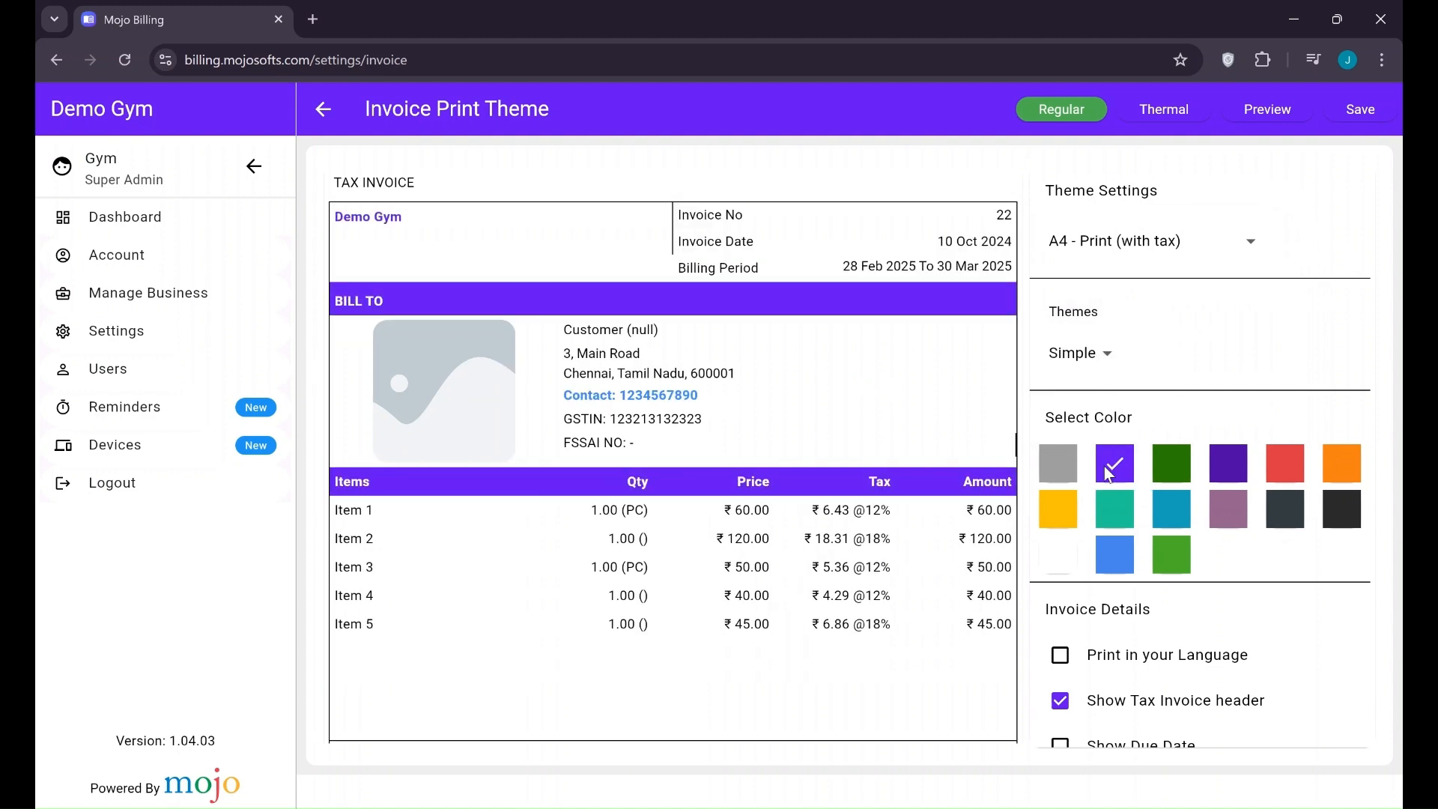
pyautogui.click(1065, 470)
# Show the business address, city and state on the invoice, leaving due date off, and return to Settings
pyautogui.scroll(-2, 1098, 515)
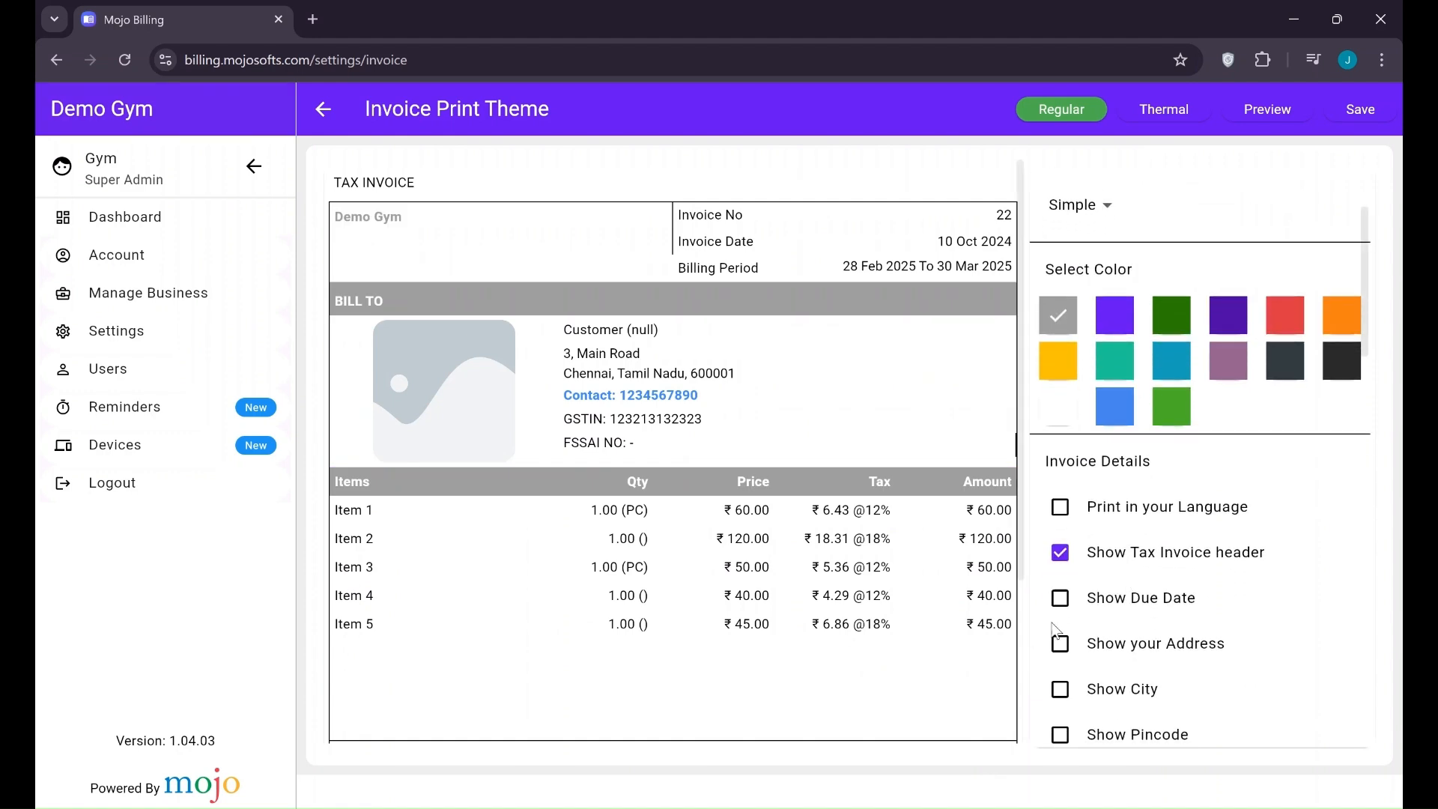
pyautogui.click(1064, 615)
pyautogui.click(1063, 617)
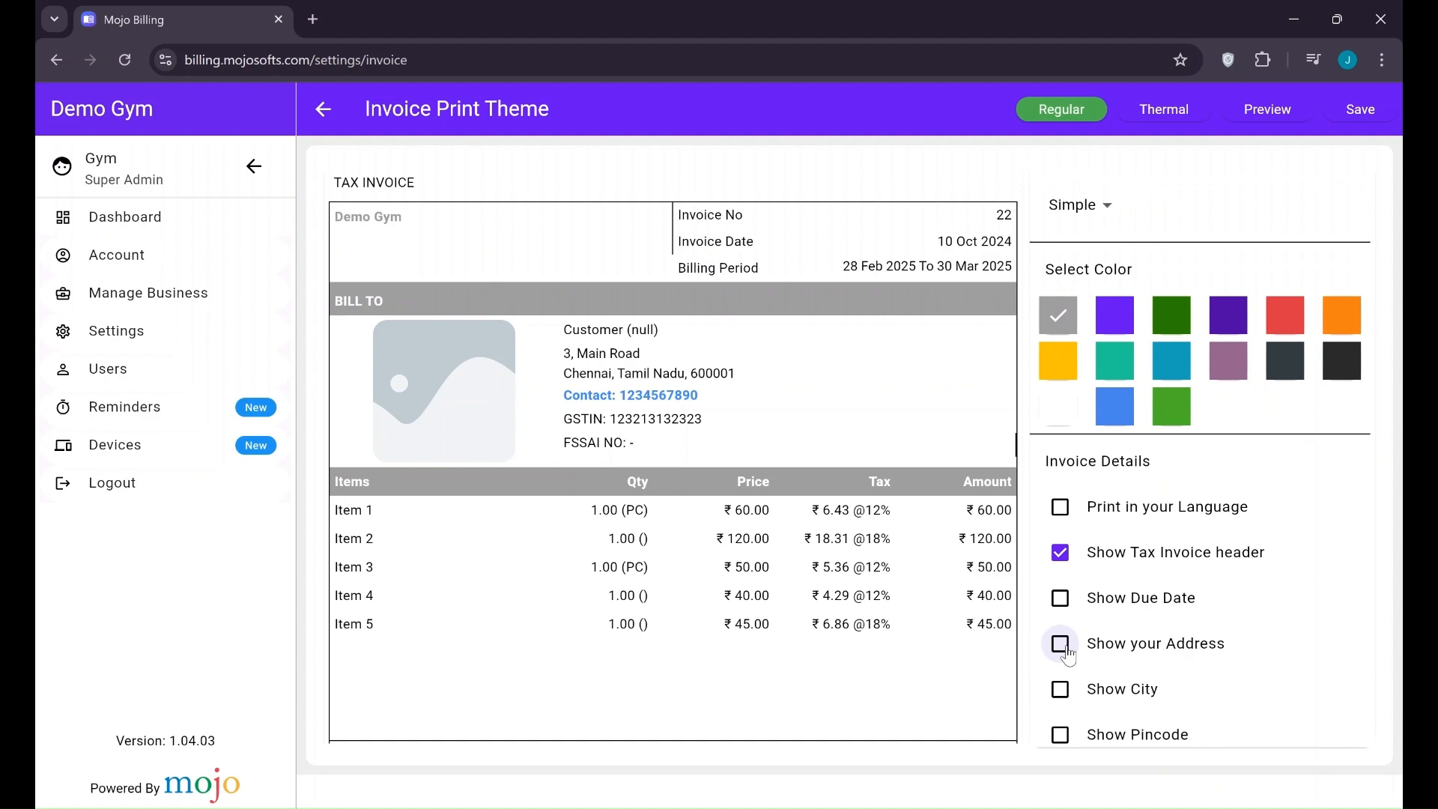
pyautogui.click(1060, 689)
pyautogui.click(1062, 646)
pyautogui.scroll(-1, 1063, 645)
pyautogui.scroll(-2, 1067, 625)
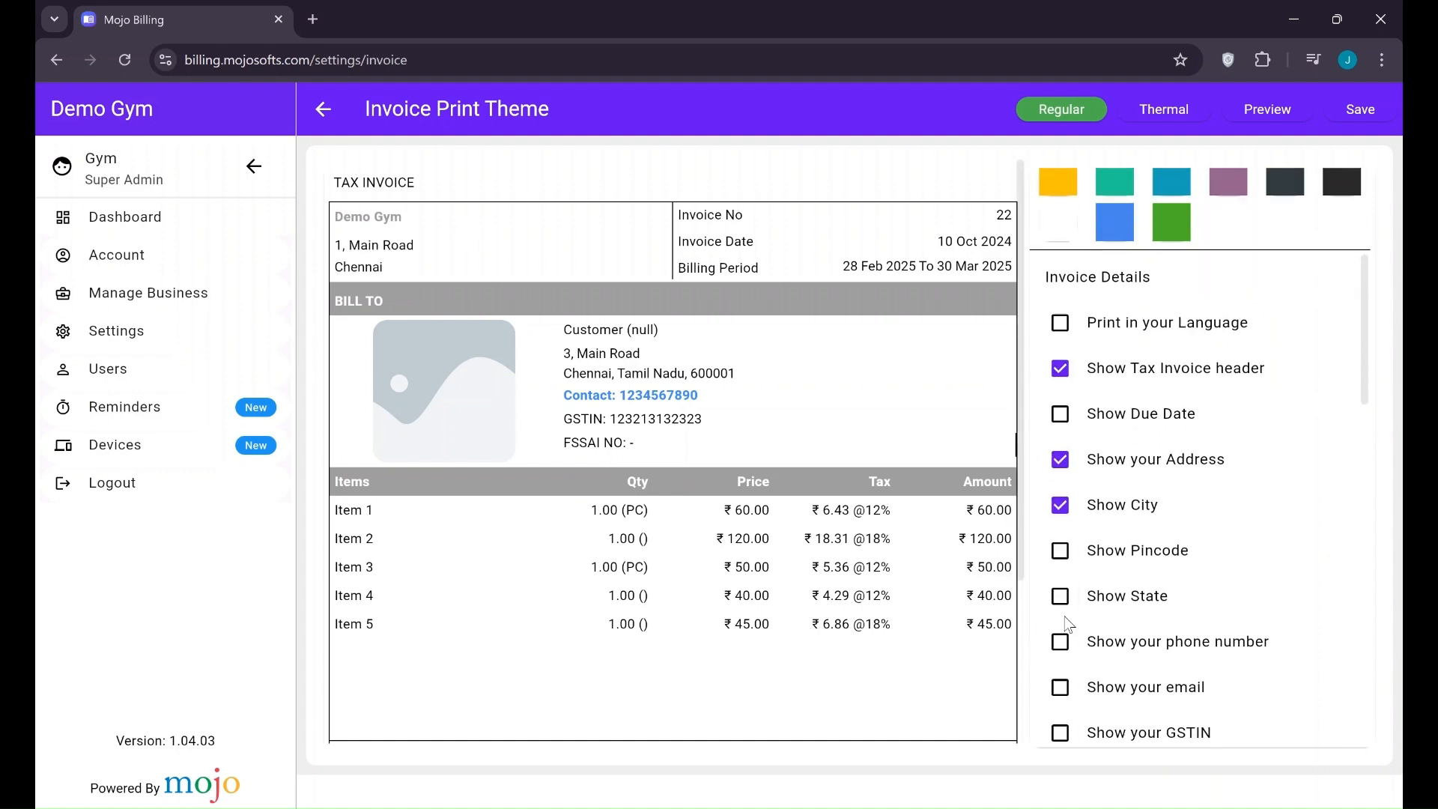
pyautogui.click(1063, 592)
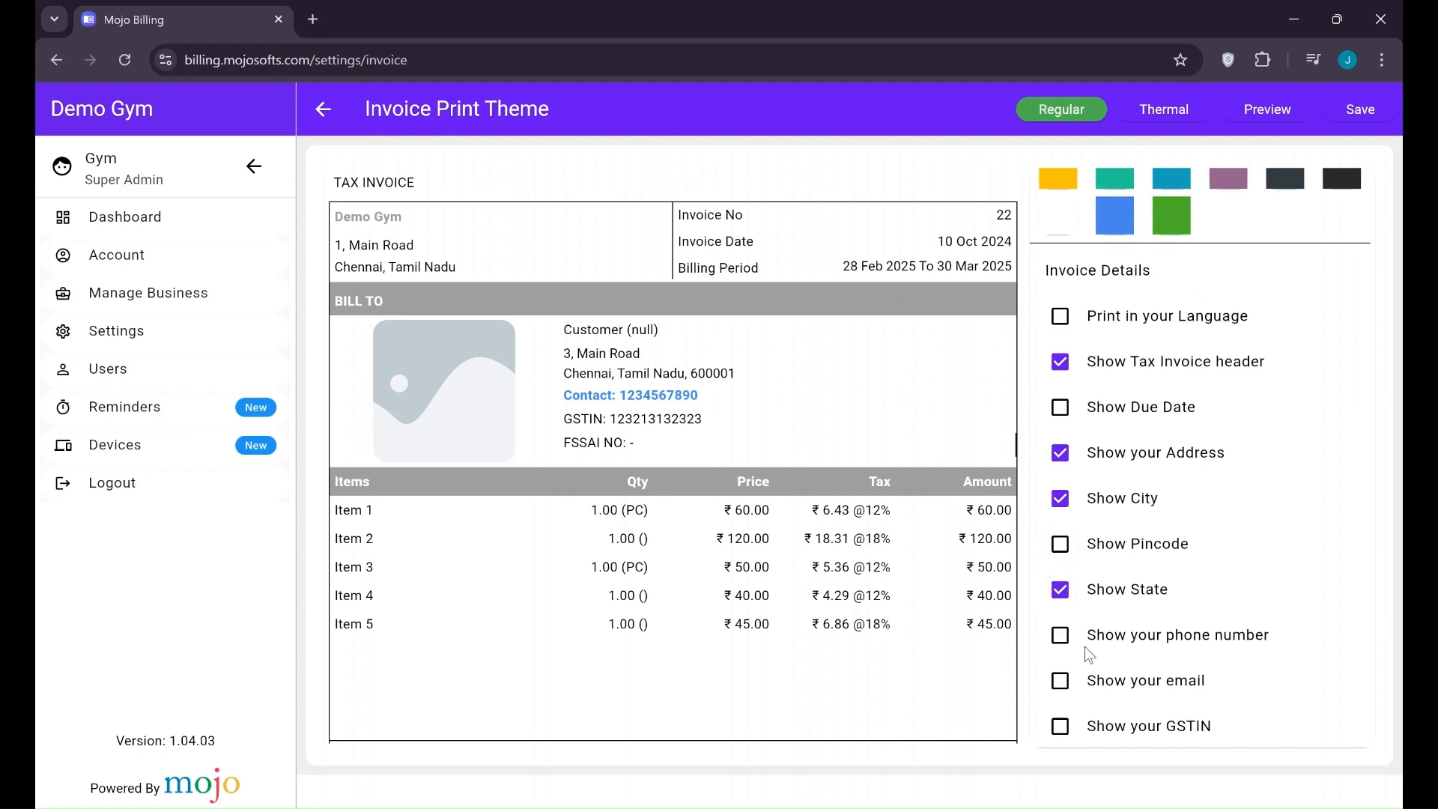
pyautogui.scroll(-5, 1084, 646)
pyautogui.scroll(-5, 1219, 499)
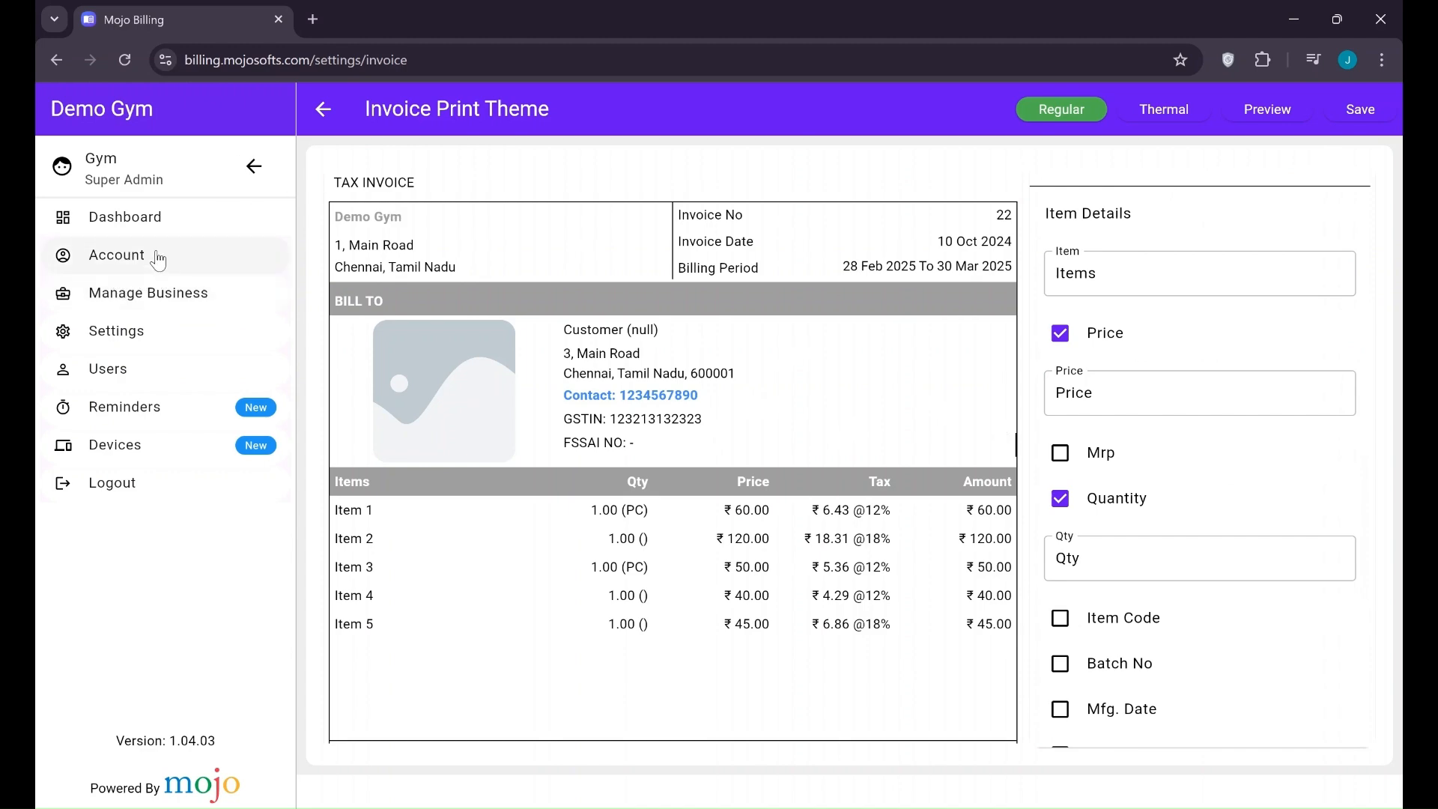
pyautogui.click(117, 352)
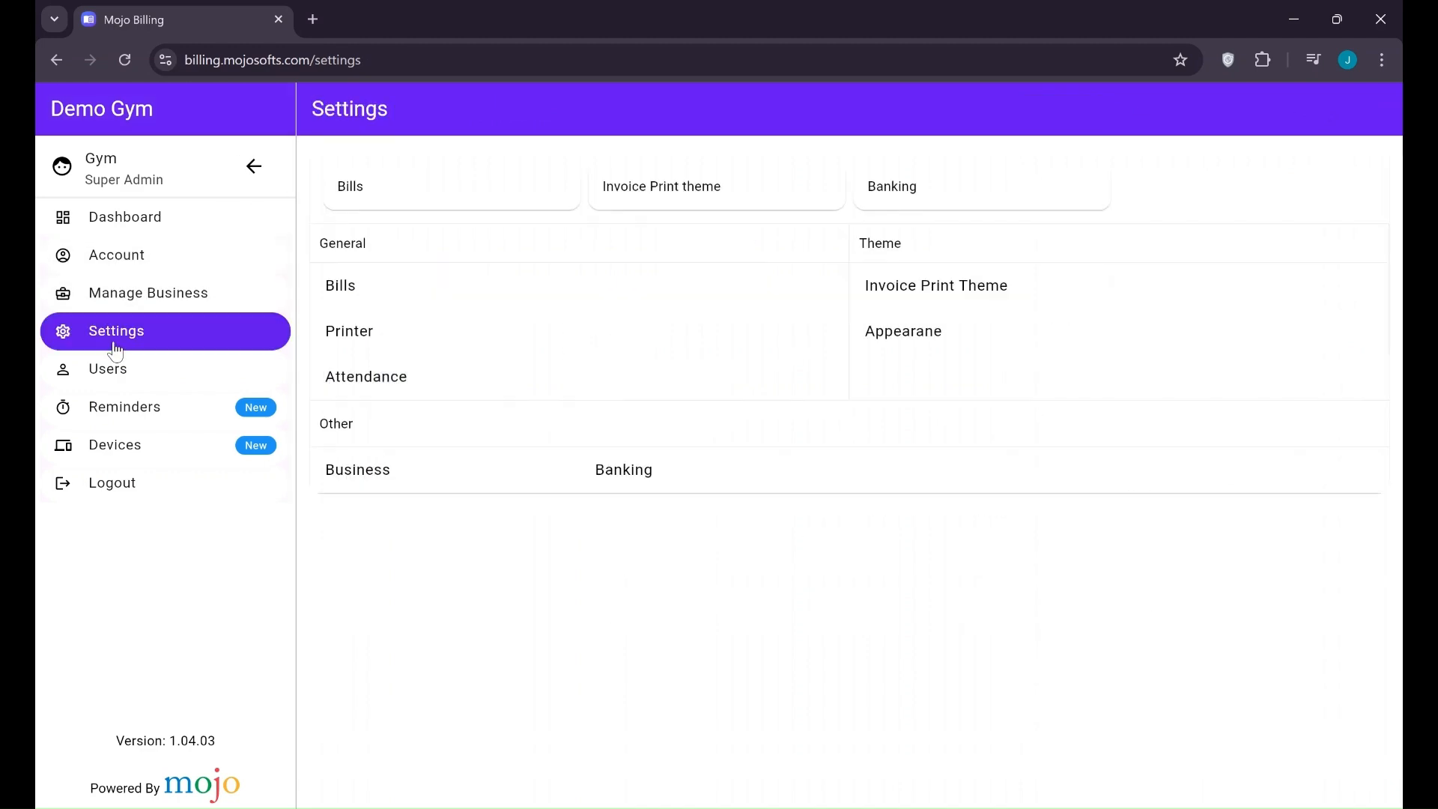
# In Reminders, toggle Send Expiry Alert on and back off, then return to the dashboard
pyautogui.click(150, 414)
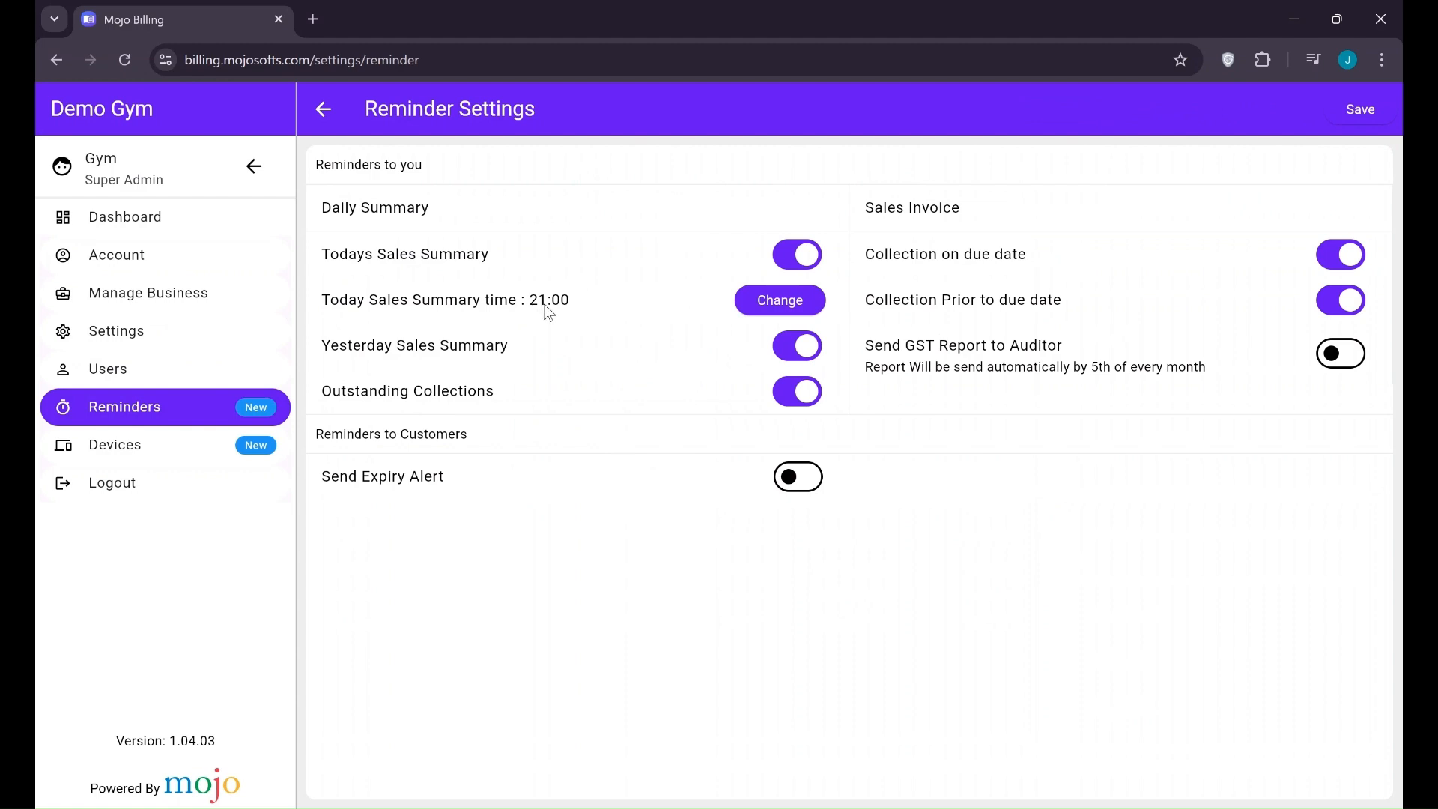
pyautogui.click(798, 480)
pyautogui.click(795, 487)
pyautogui.click(165, 216)
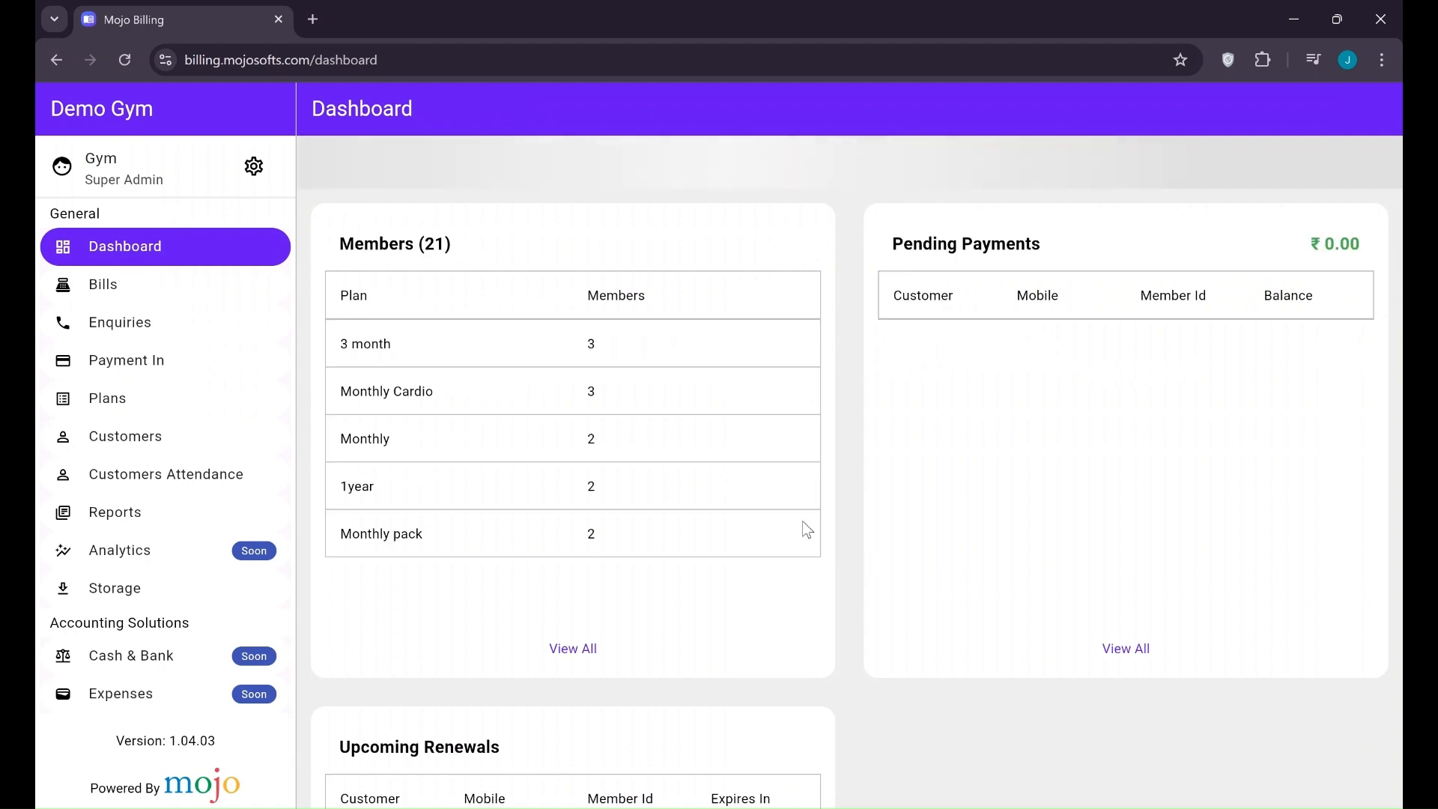
pyautogui.scroll(-3, 177, 504)
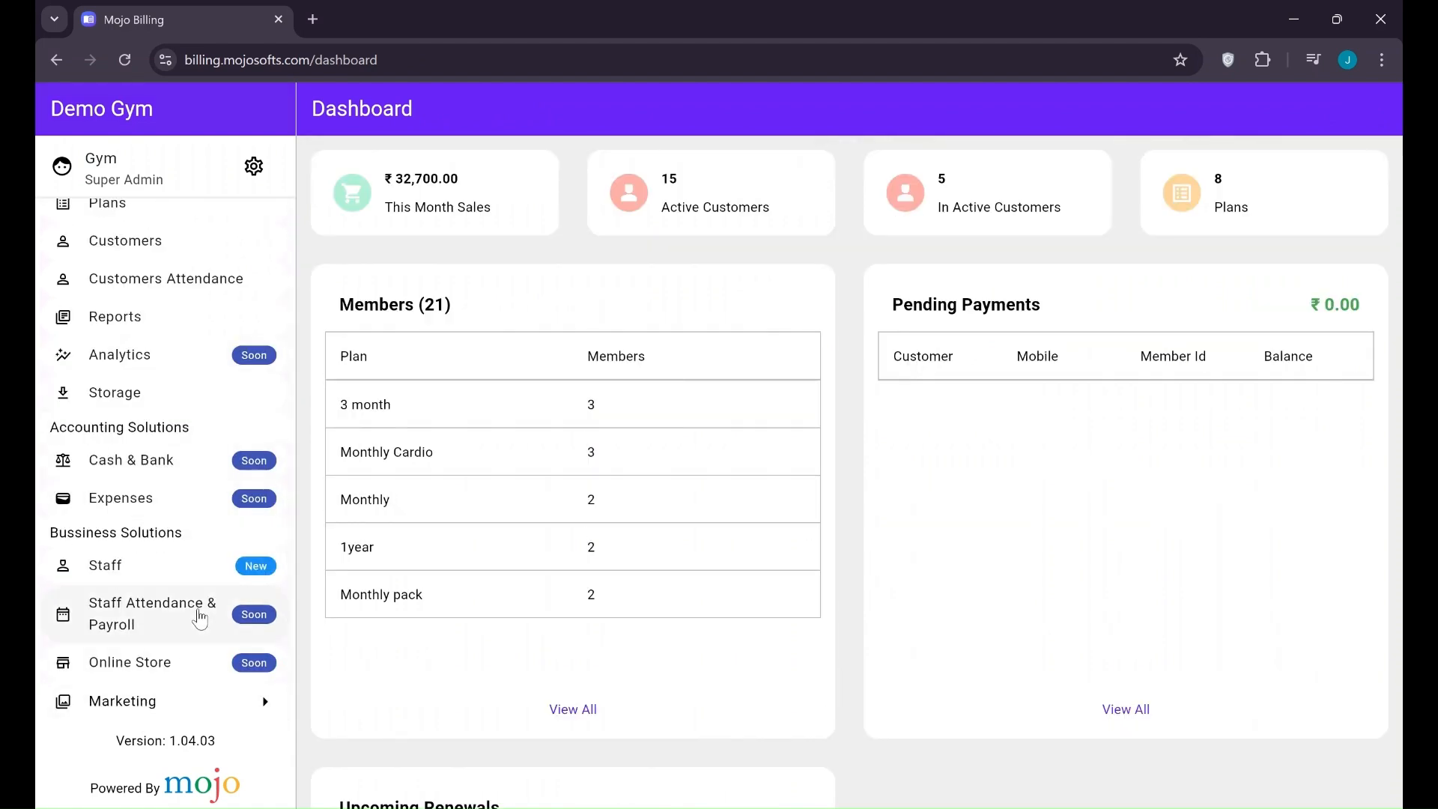
pyautogui.scroll(3, 218, 305)
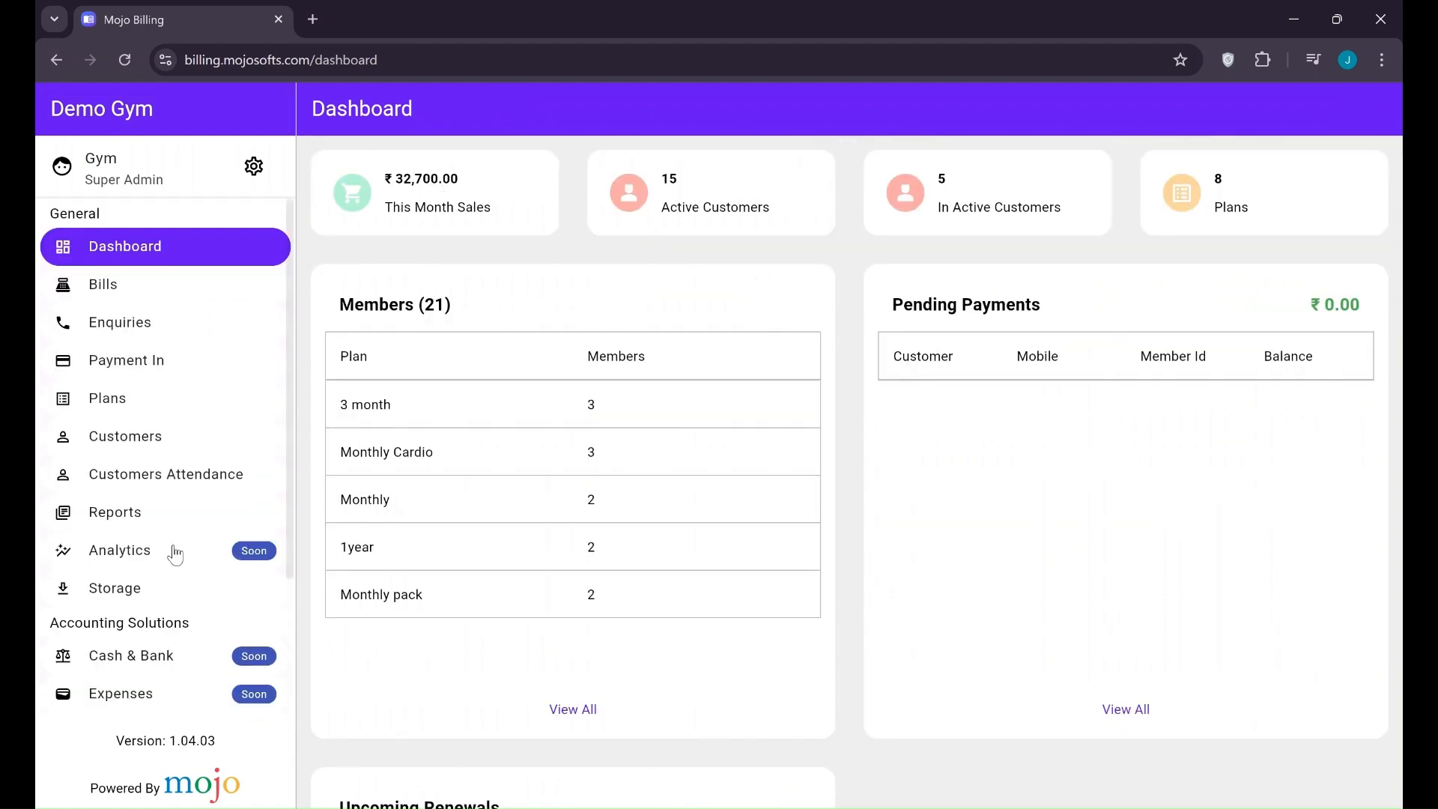